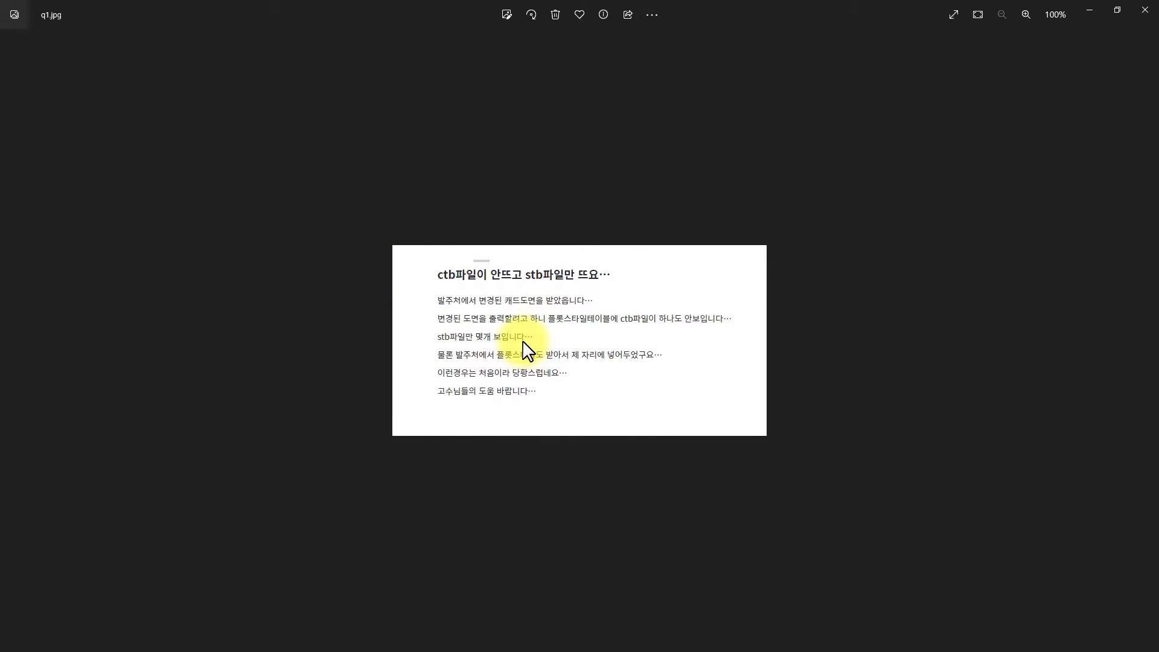
- Read the questions about ctb and stb plot styles in the images q1.jpg to q3.jpg
key("Right")
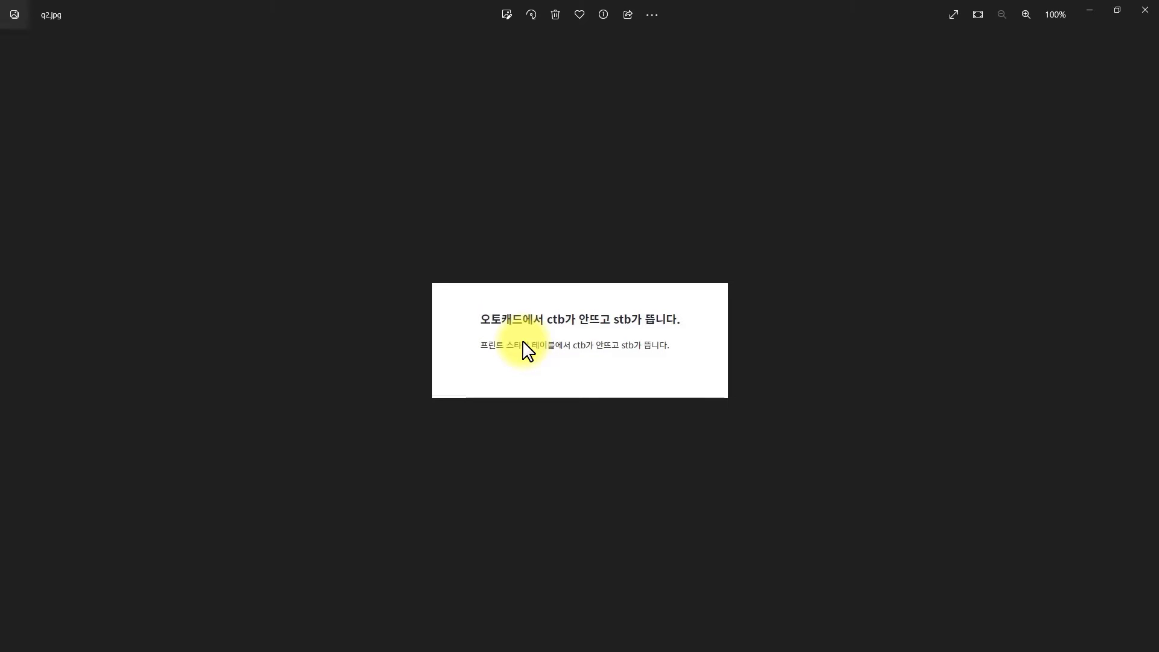
key("Right")
key("Right")
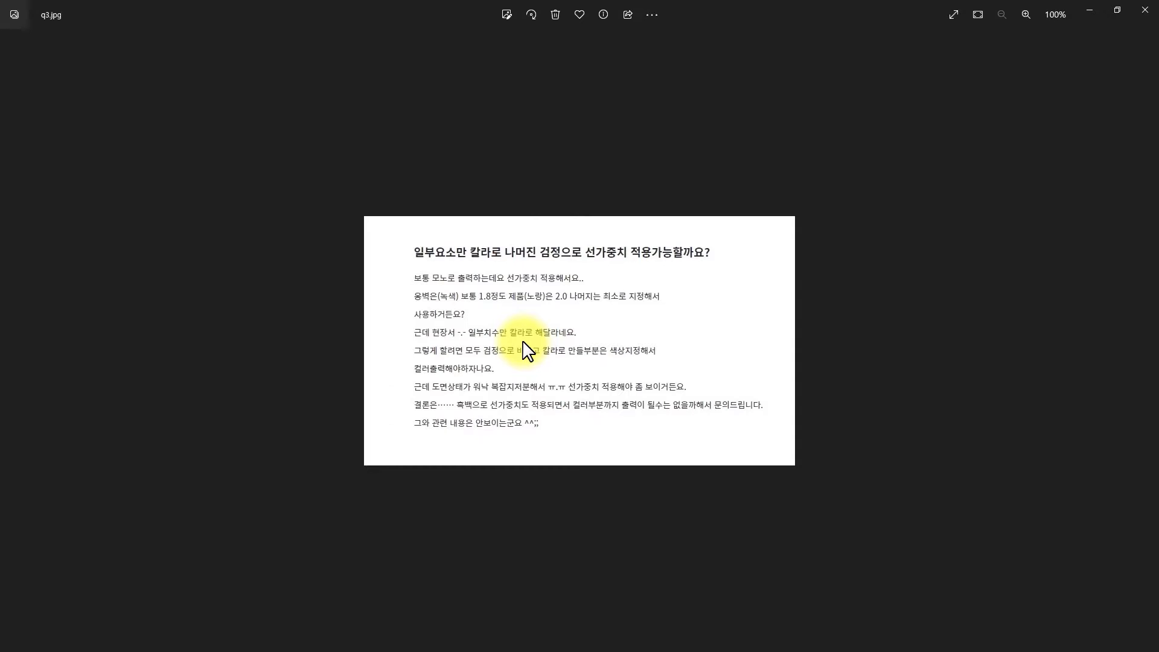
scroll(536, 306, "up", 3)
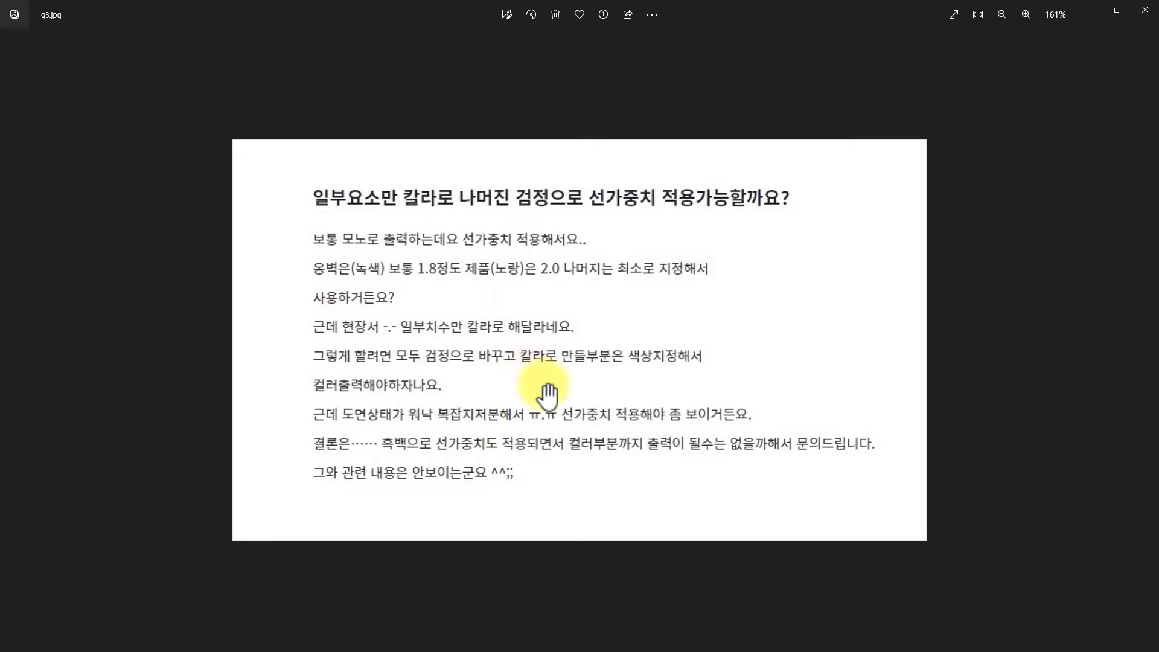
scroll(542, 390, "down", 3)
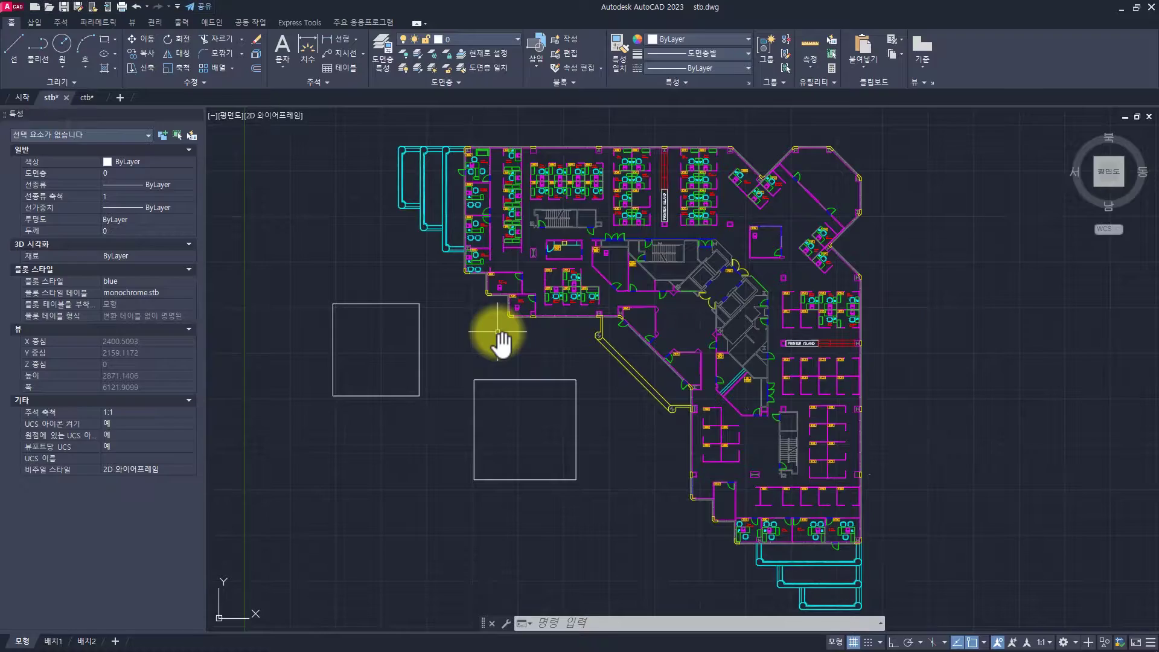
key("Escape")
key("Escape")
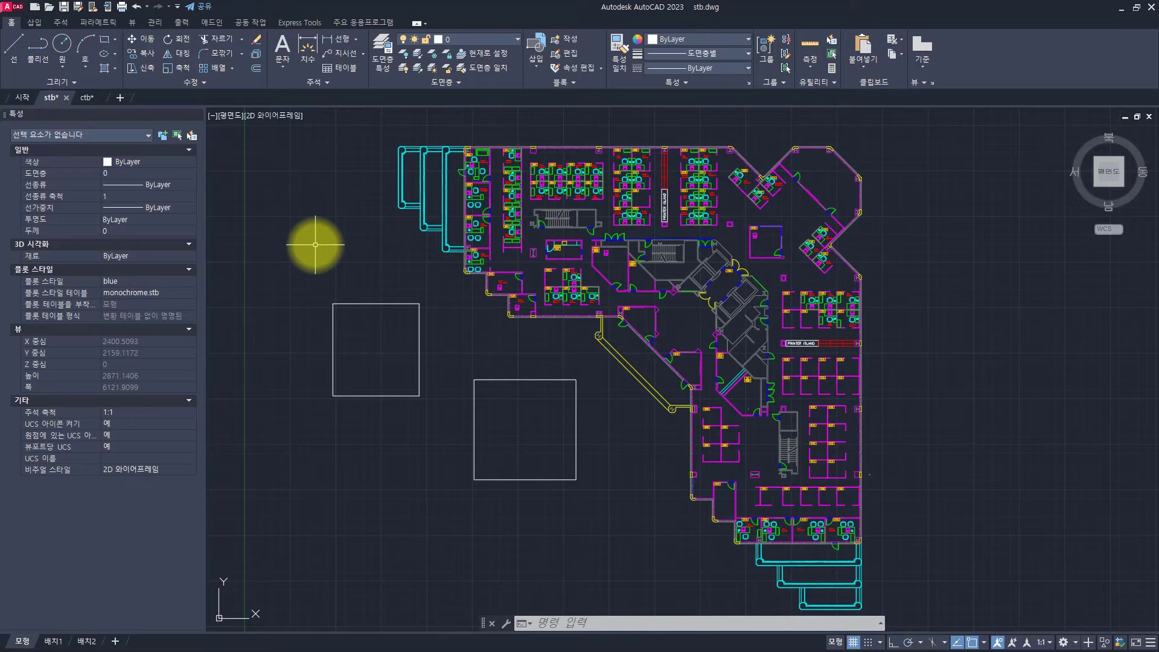
key("Escape")
key("Escape")
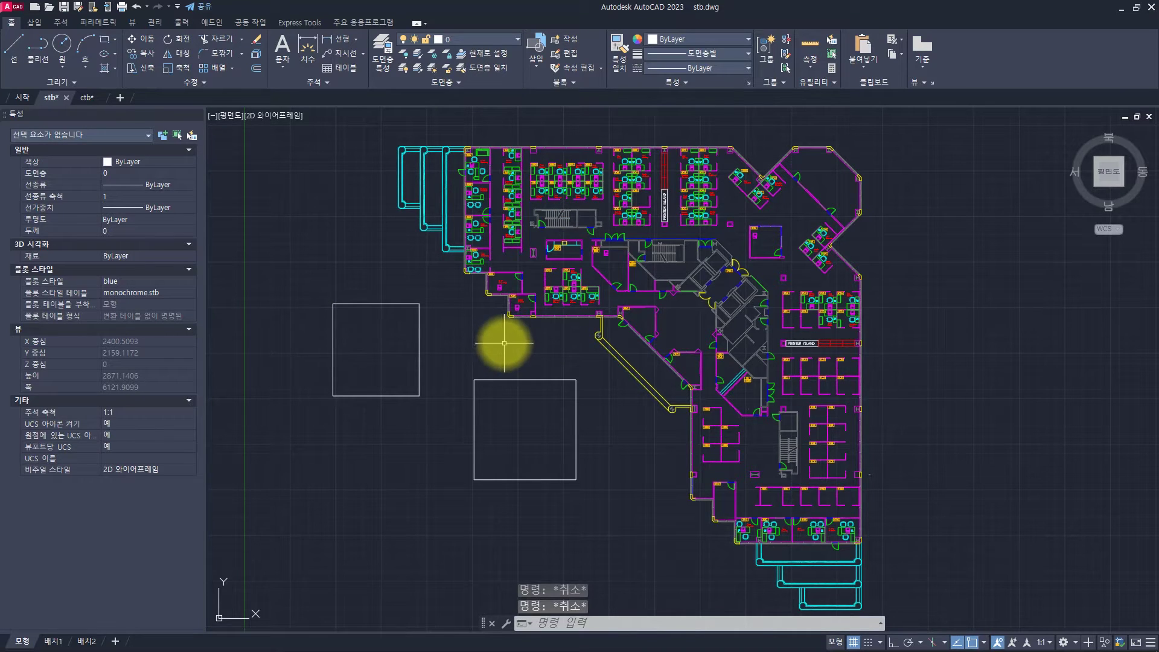
key("Escape")
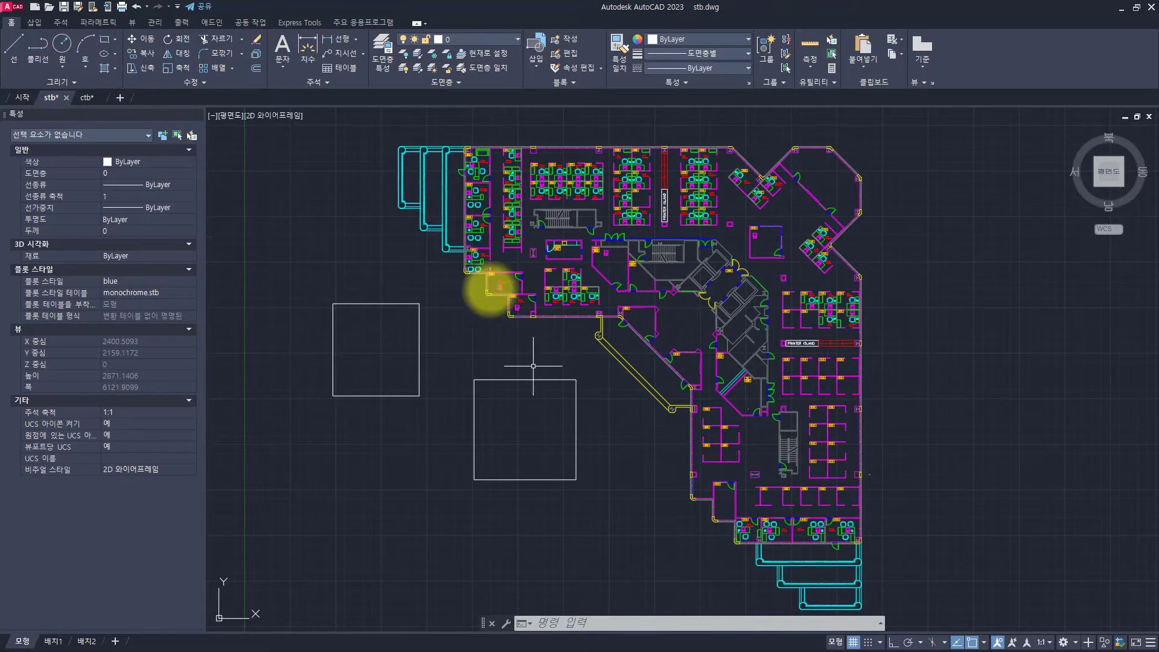
- Examine the style definitions of monochrome.stb in the plot style table editor, and leave the plot setup without changes
key("ctrl+p")
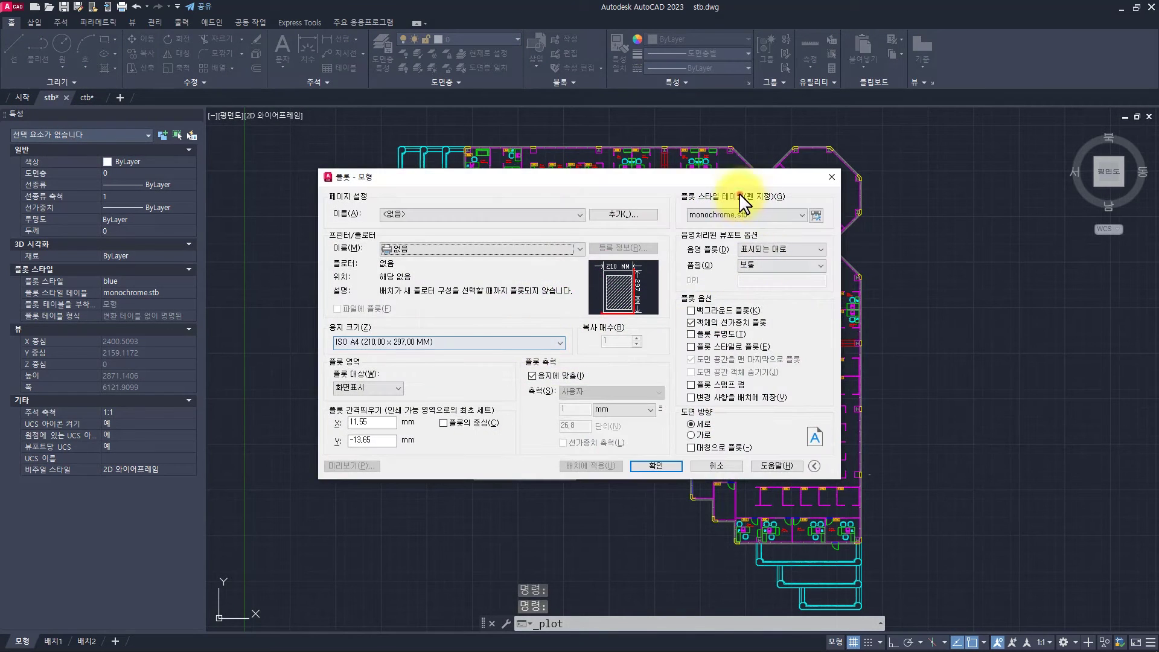
left_click(737, 190)
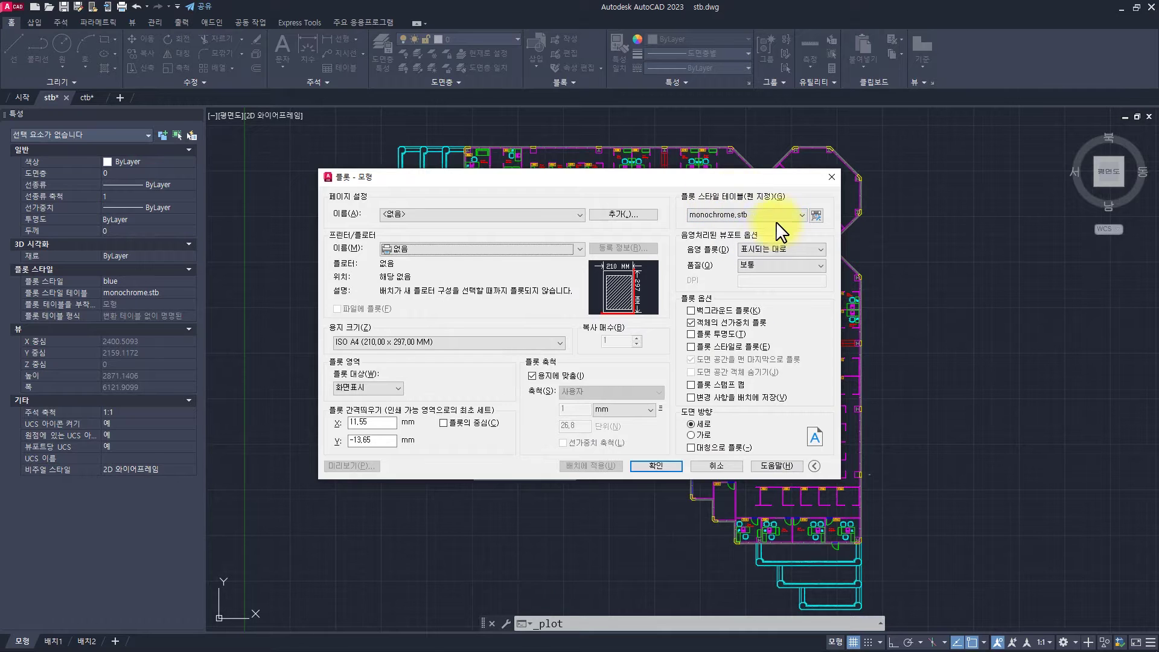
left_click(818, 215)
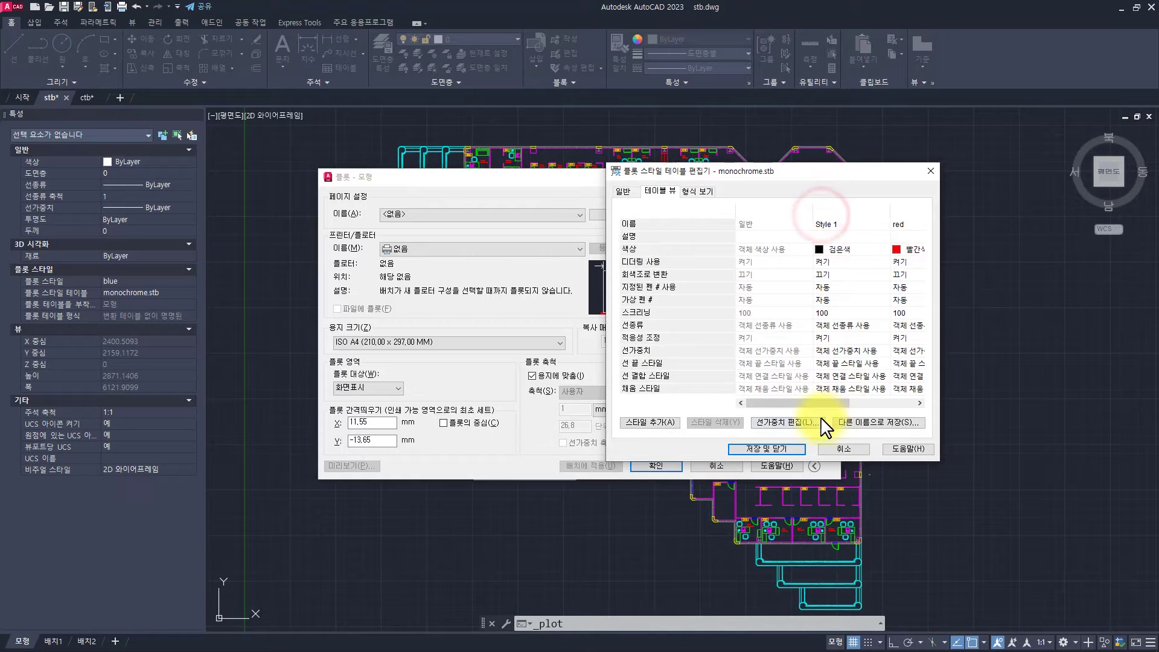
mouse_move(820, 402)
left_mouse_down()
mouse_move(887, 397)
mouse_move(834, 401)
left_mouse_up()
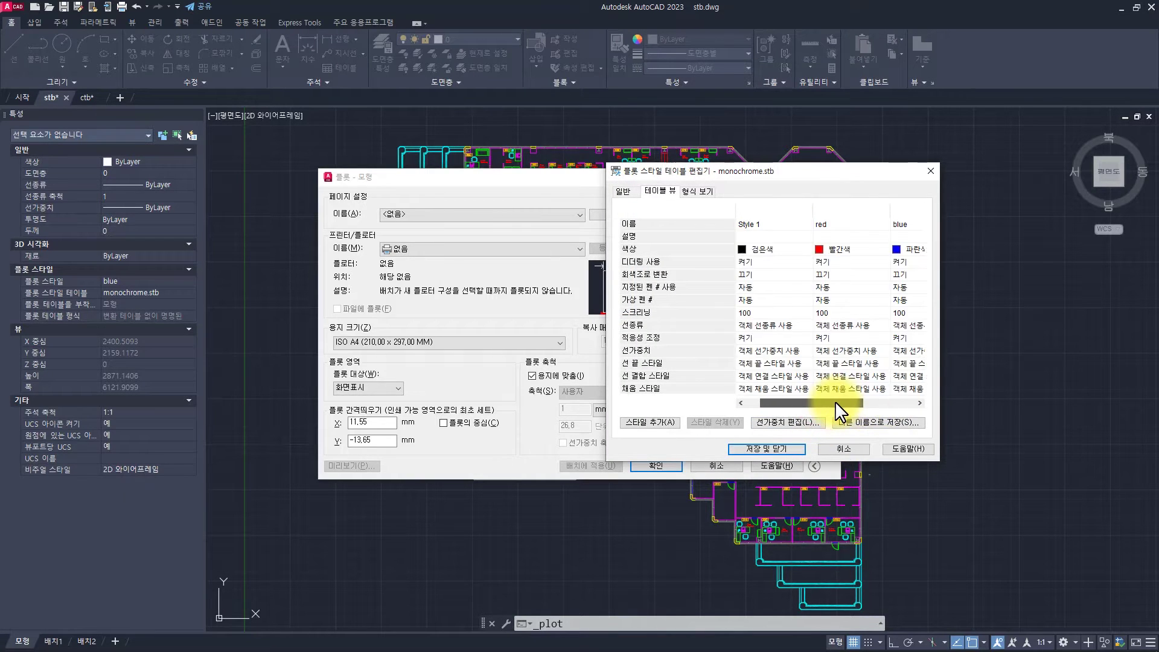
key("Escape")
key("Escape")
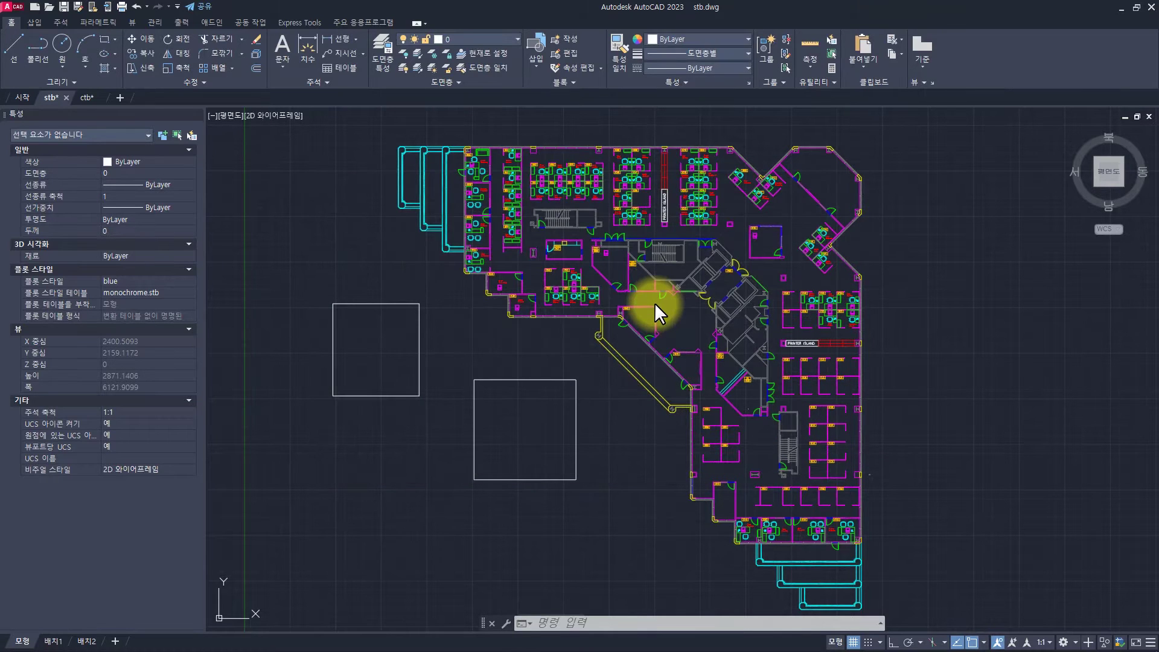
key("Escape")
key("Escape")
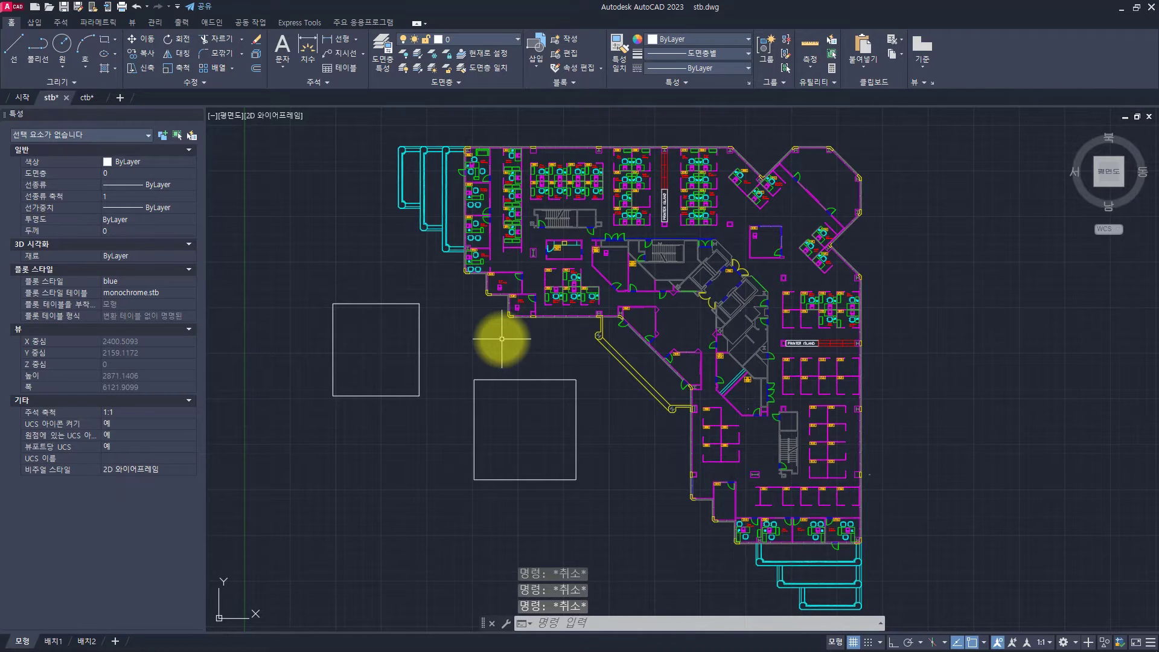
- Start a plot of the stb drawing with the AutoCAD PDF (General Documentation).pc3 plotter
key("ctrl+p")
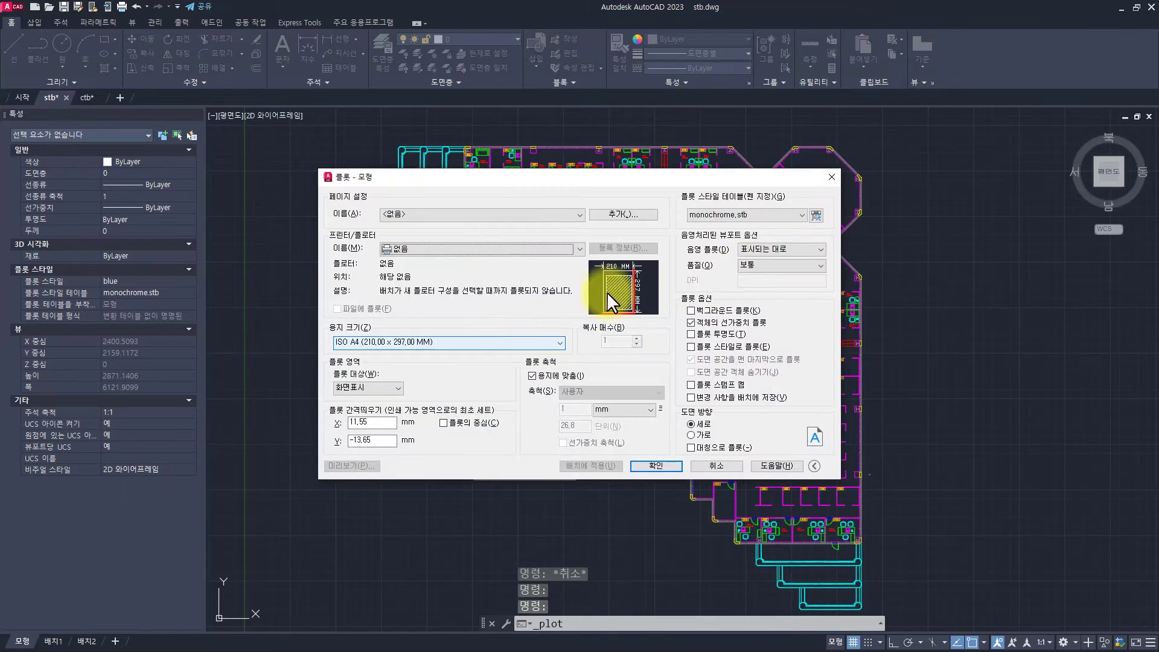
left_click(518, 248)
left_click(459, 338)
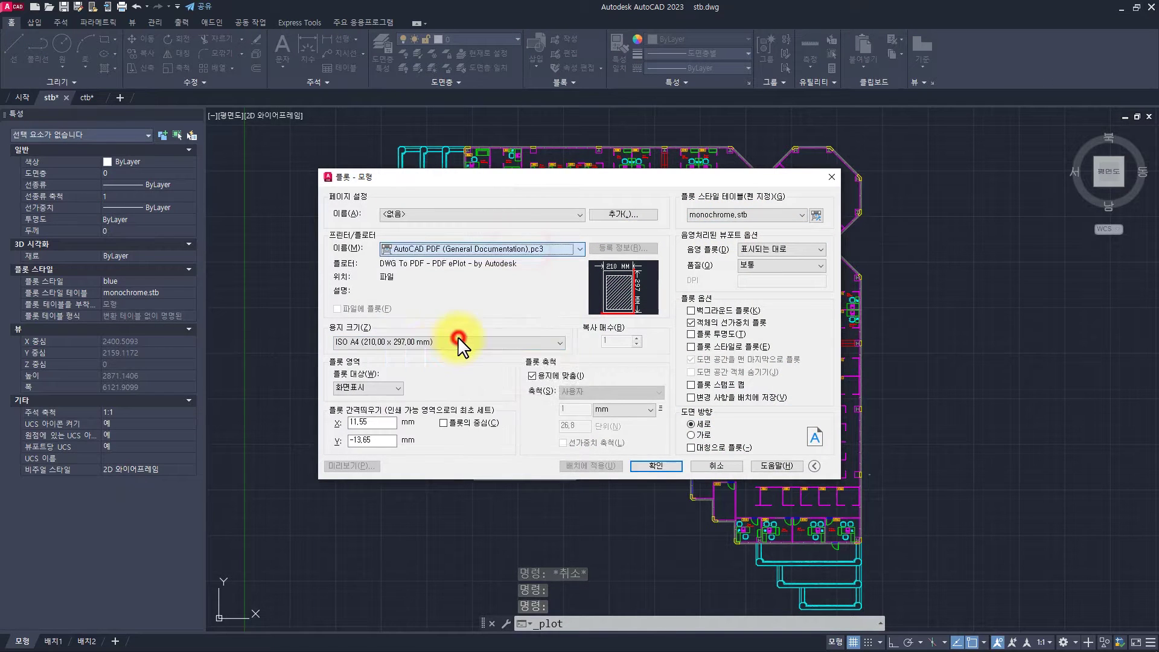
- Set the plot area to a window around both squares and the adjoining part of the floor plan, centered and plotted with plot styles
left_click(382, 389)
left_click(363, 404)
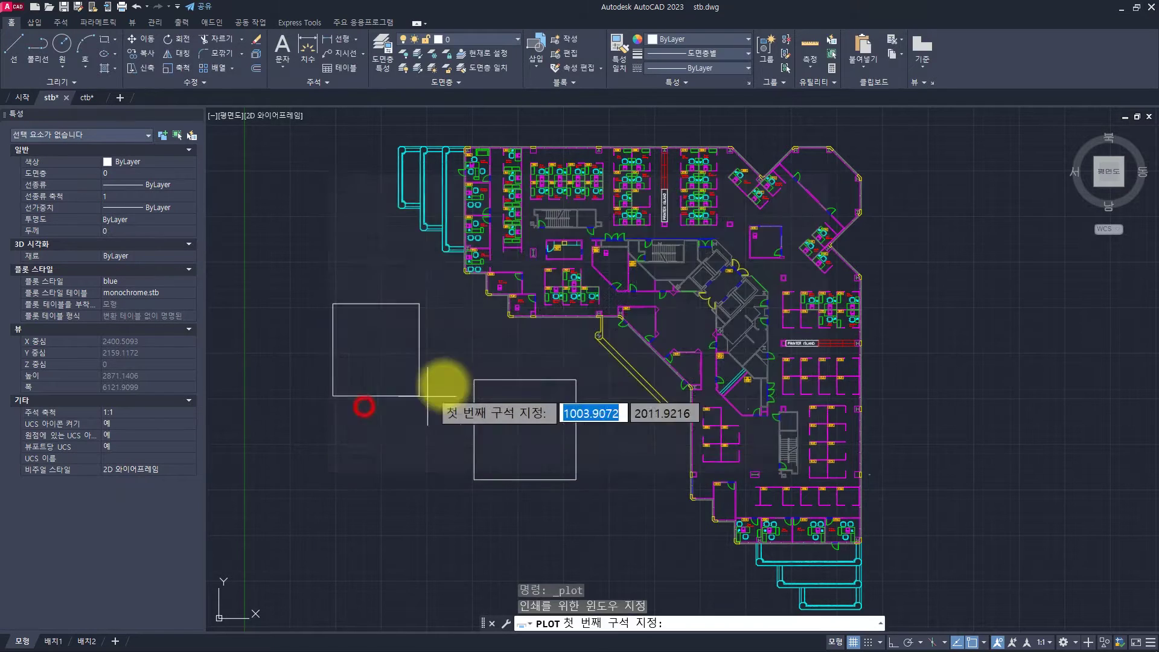
left_click(311, 136)
left_click(670, 522)
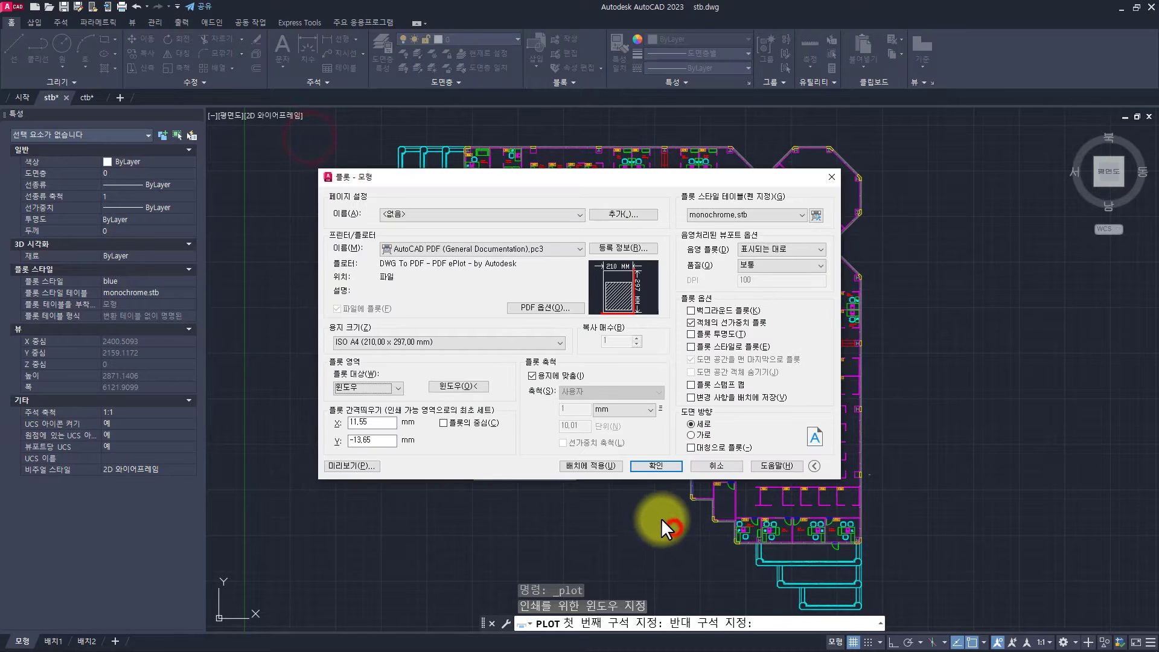
left_click(464, 423)
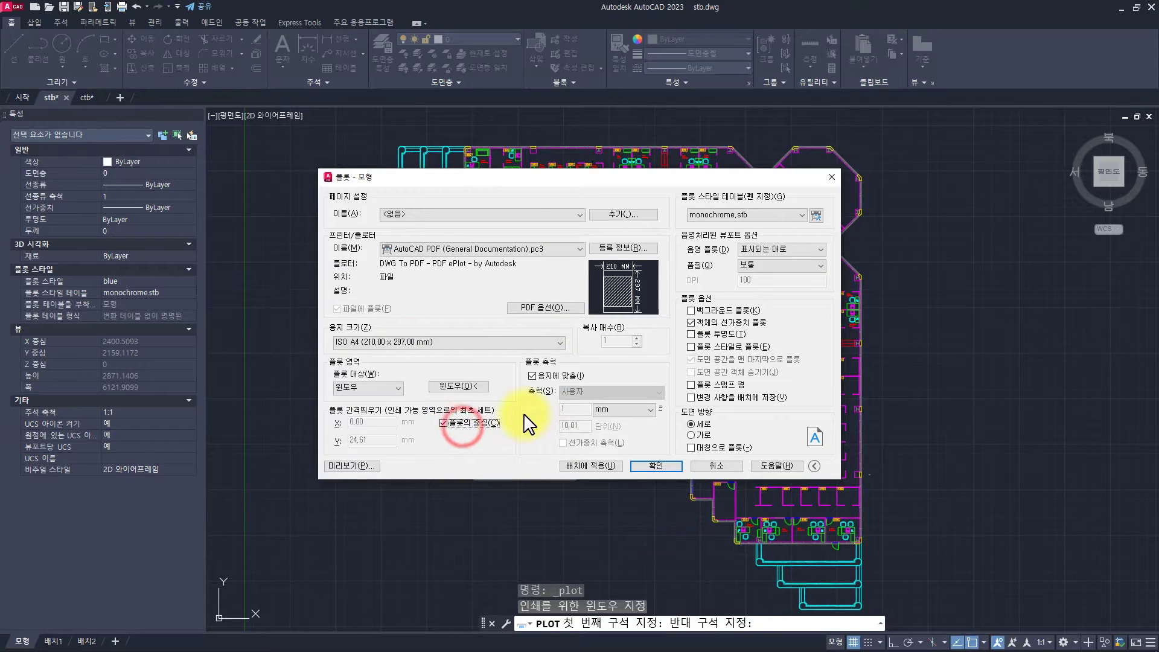
left_click(730, 346)
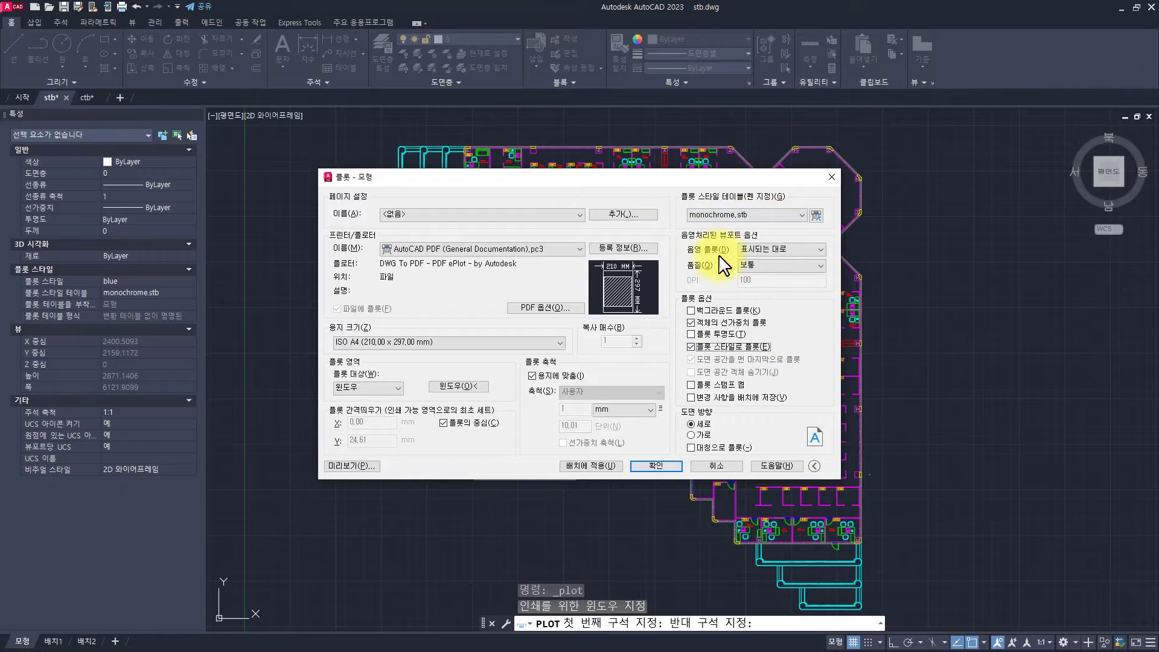
- Preview the plot to compare the colours of the two squares and the floor plan with the drawing, and close the plot setup
left_click(356, 466)
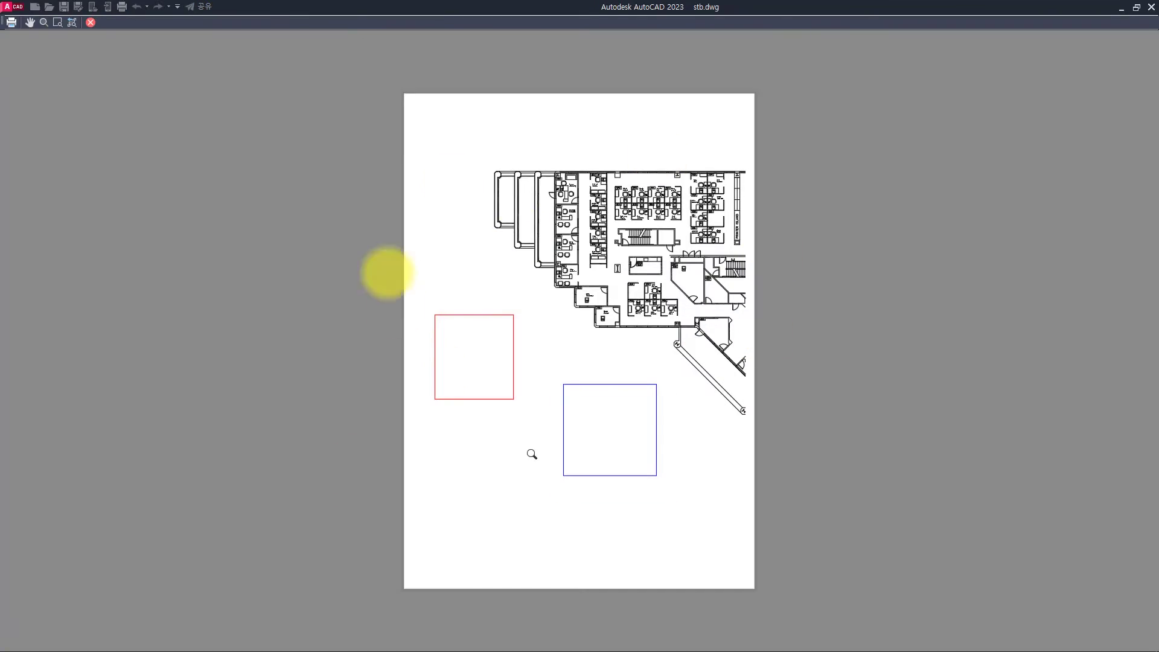
key("Escape")
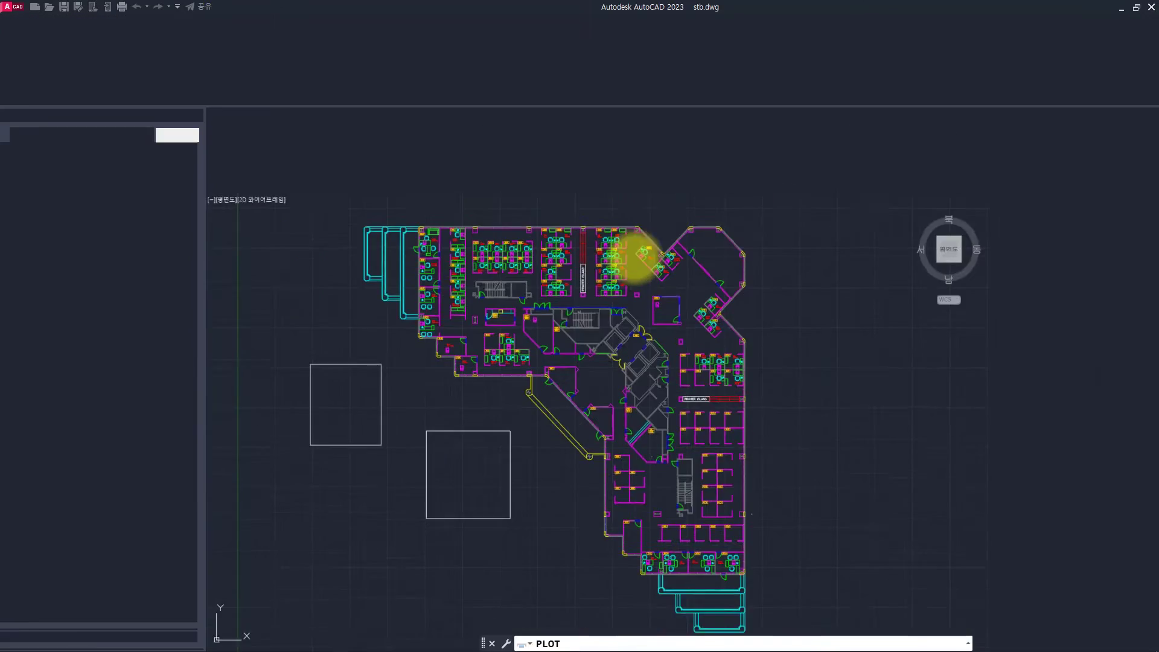
left_click_drag(539, 182, 803, 187)
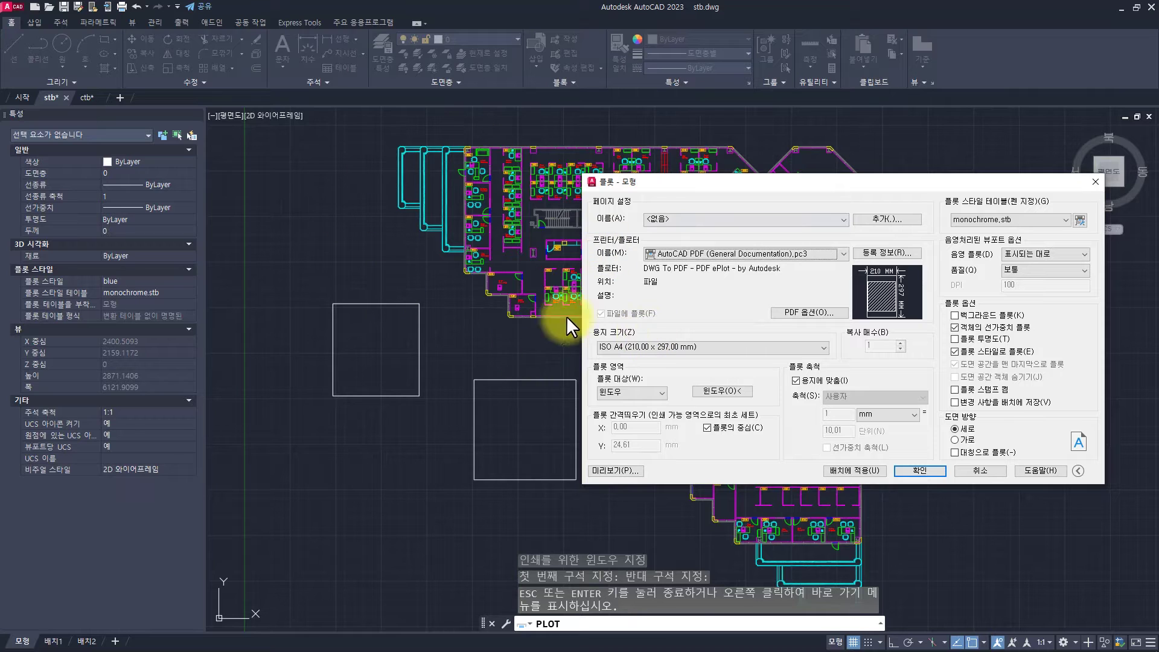
left_click(607, 473)
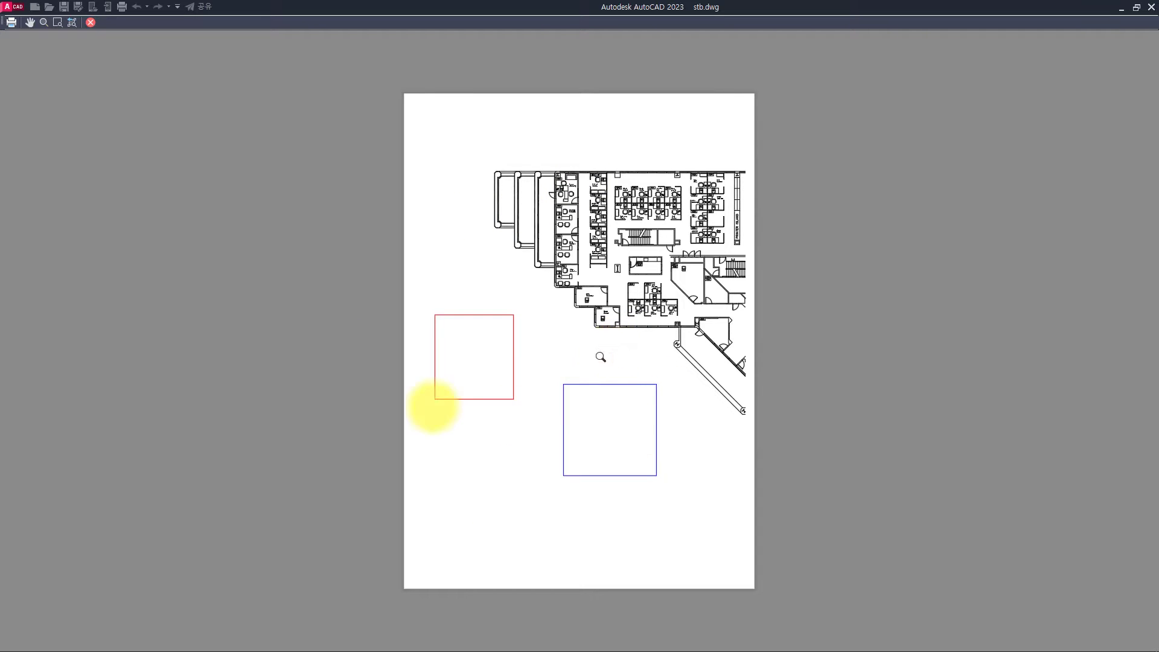
key("Escape")
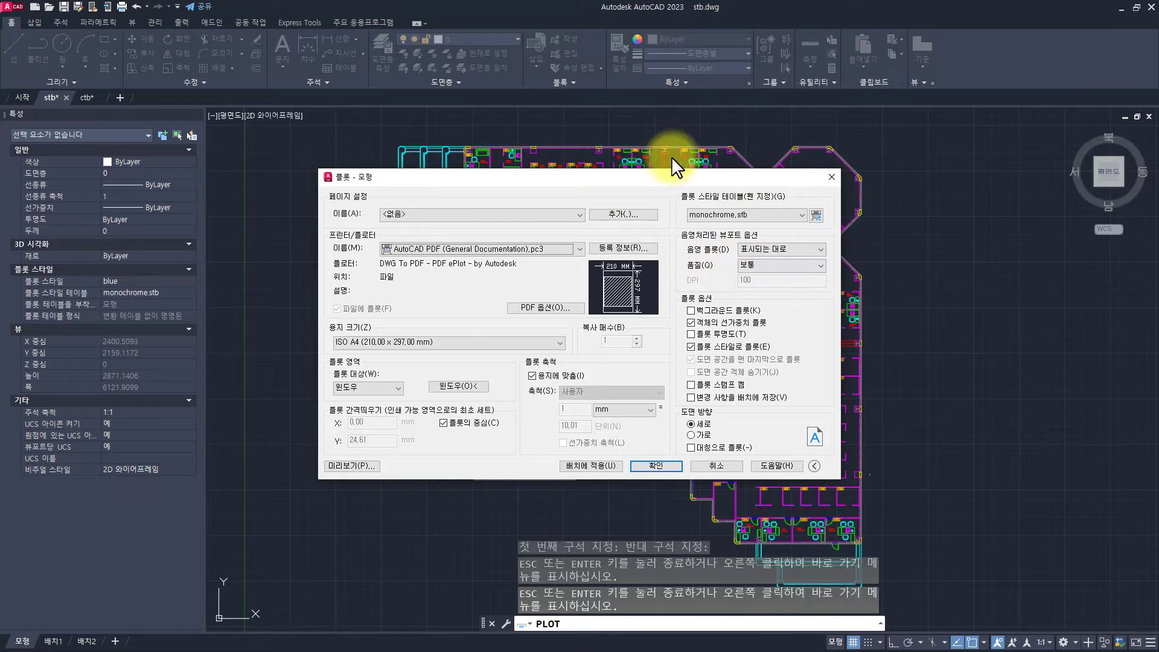
key("Escape")
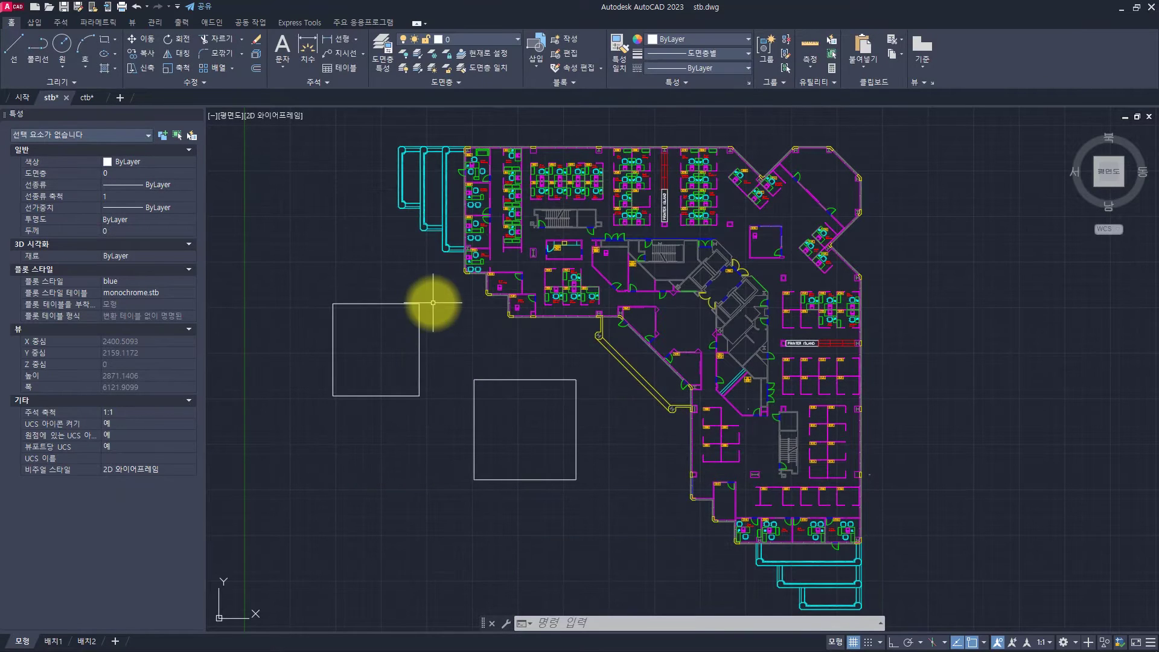
key("Escape")
key("Escape")
key("Escape")
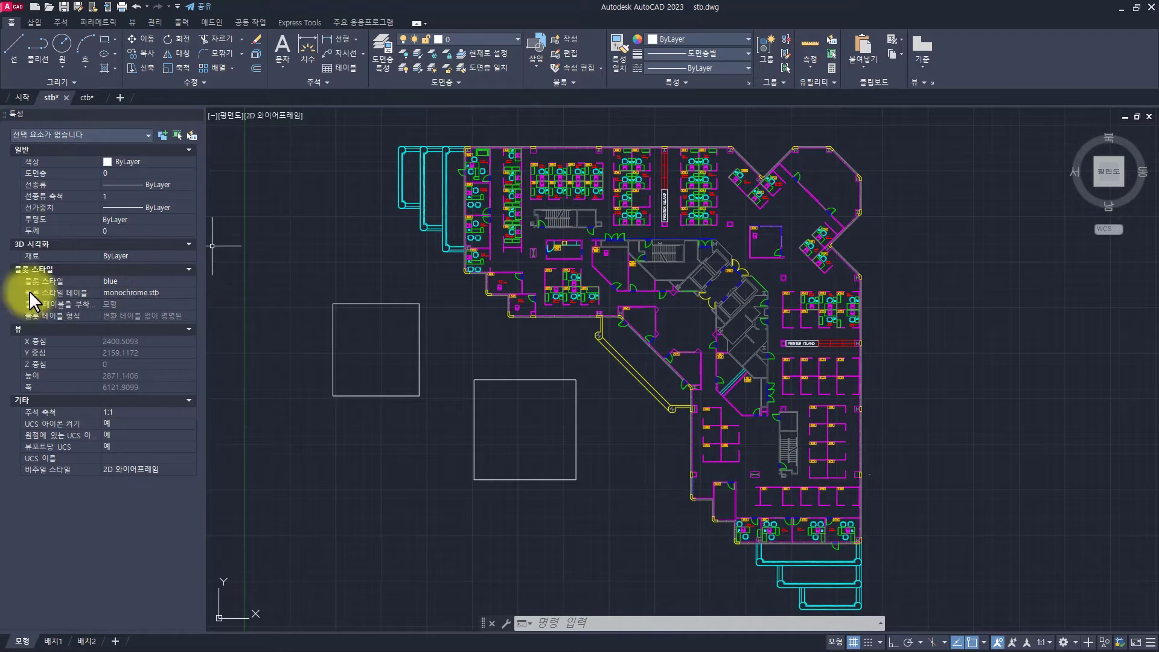
- Switch to the ctb drawing and check its plot style table in the properties and in the plot setup
left_click(82, 96)
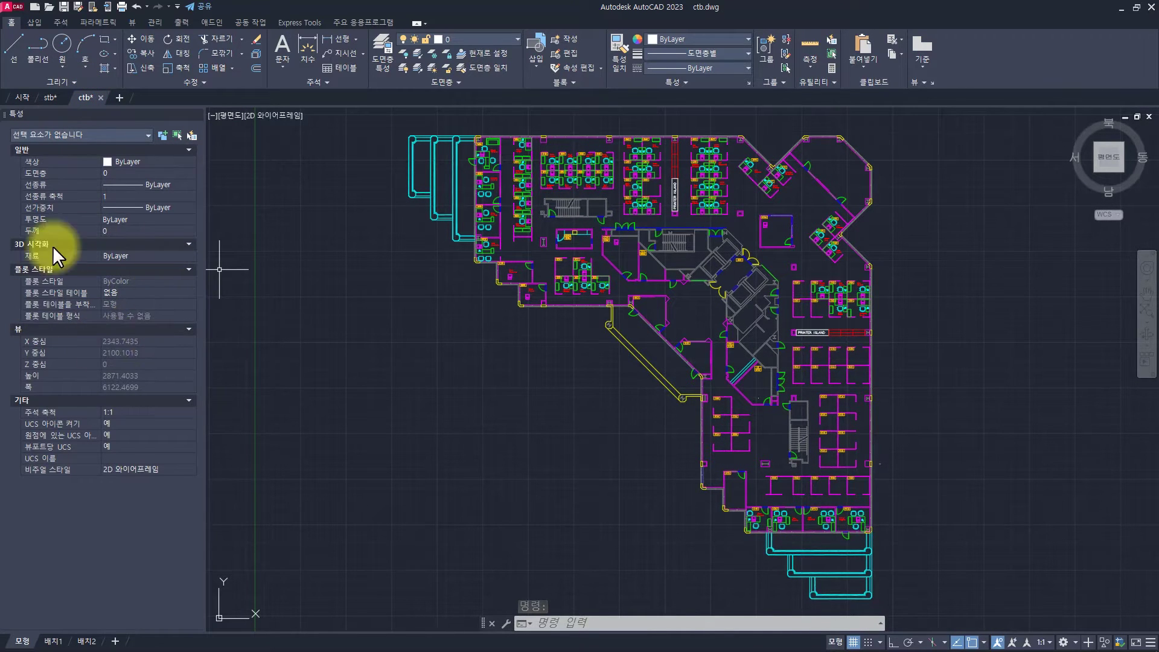
left_click(63, 292)
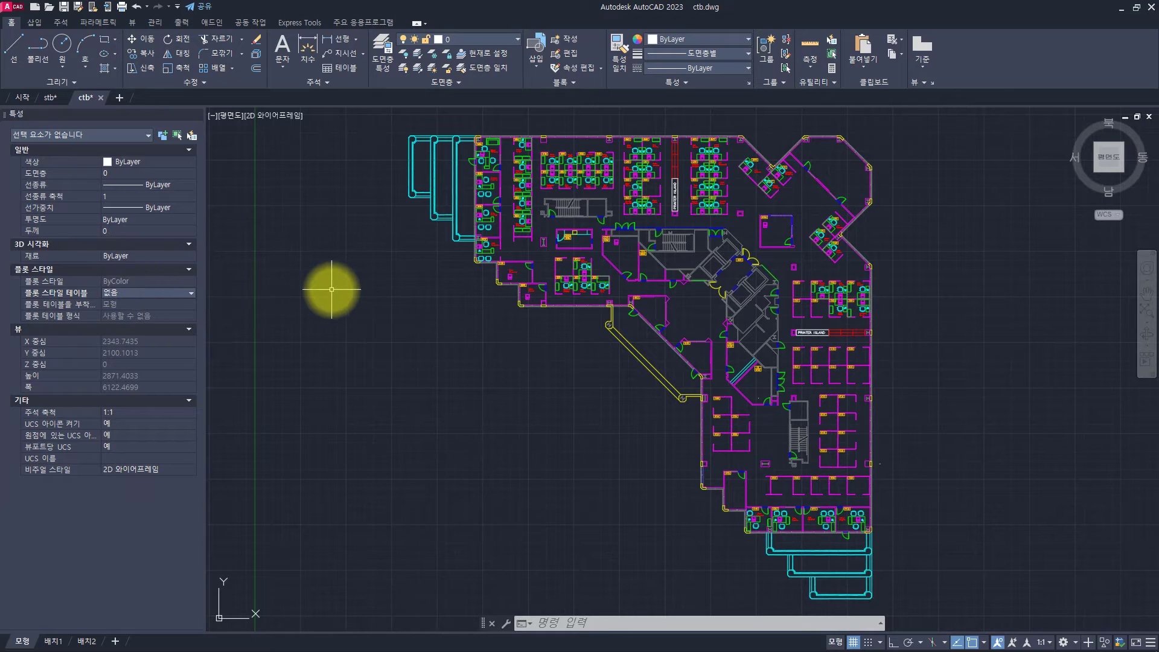
key("ctrl+p")
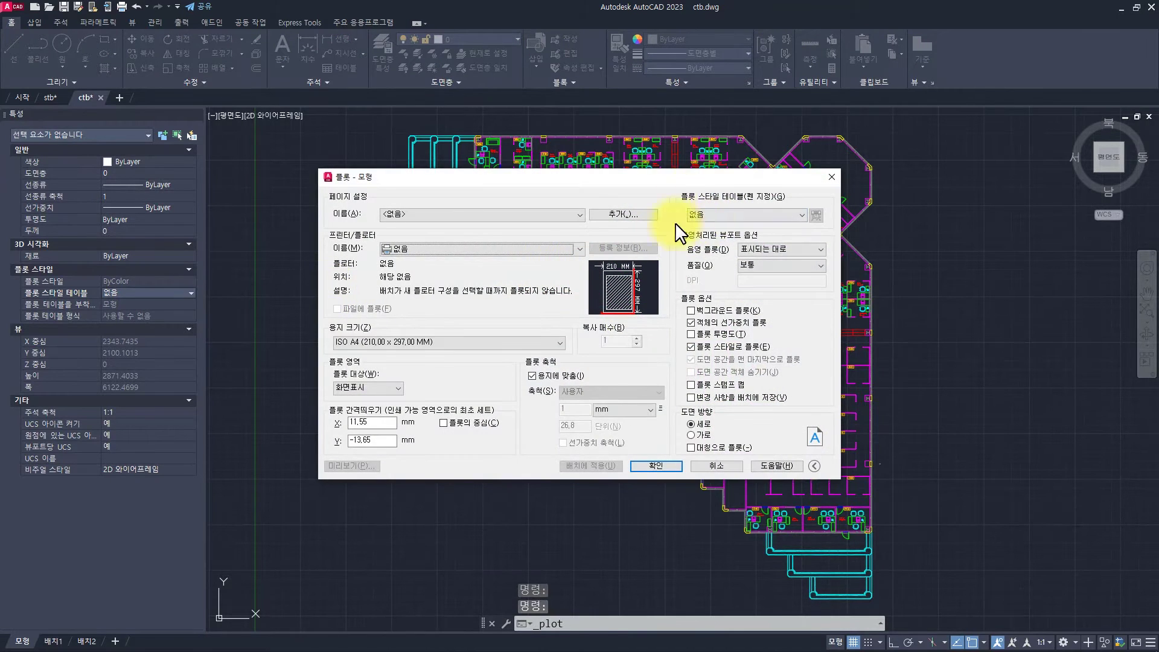
key("Escape")
- Set the ctb drawing's plot style table to monochrome.ctb and check the assignment in the plot setup
left_click(152, 292)
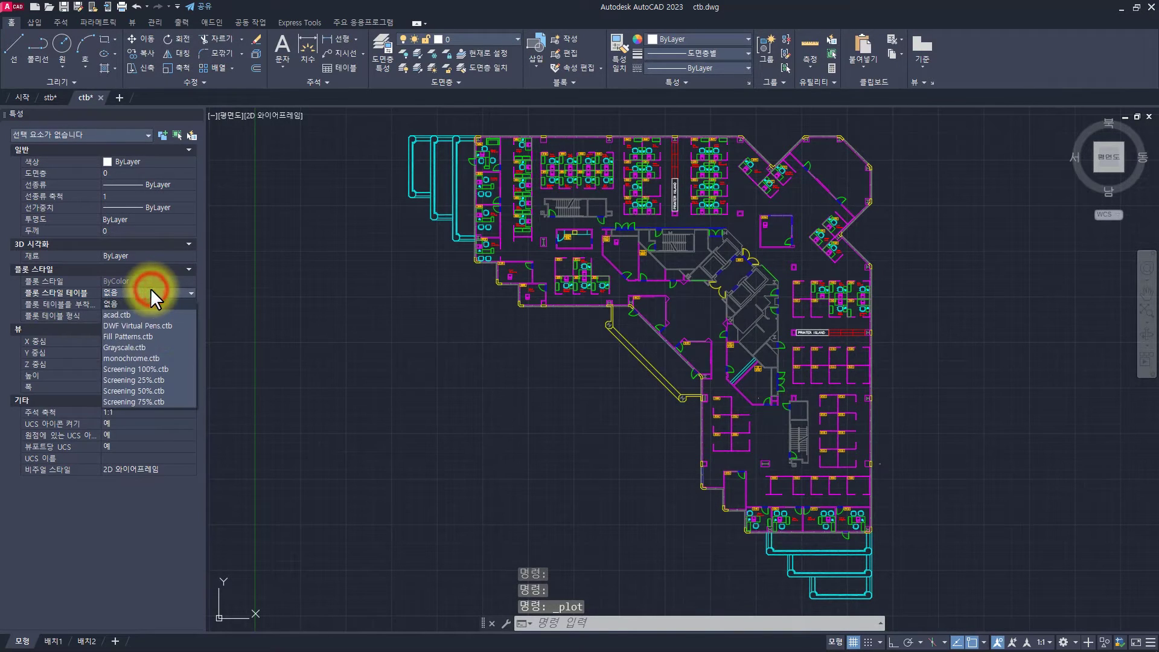
left_click(132, 358)
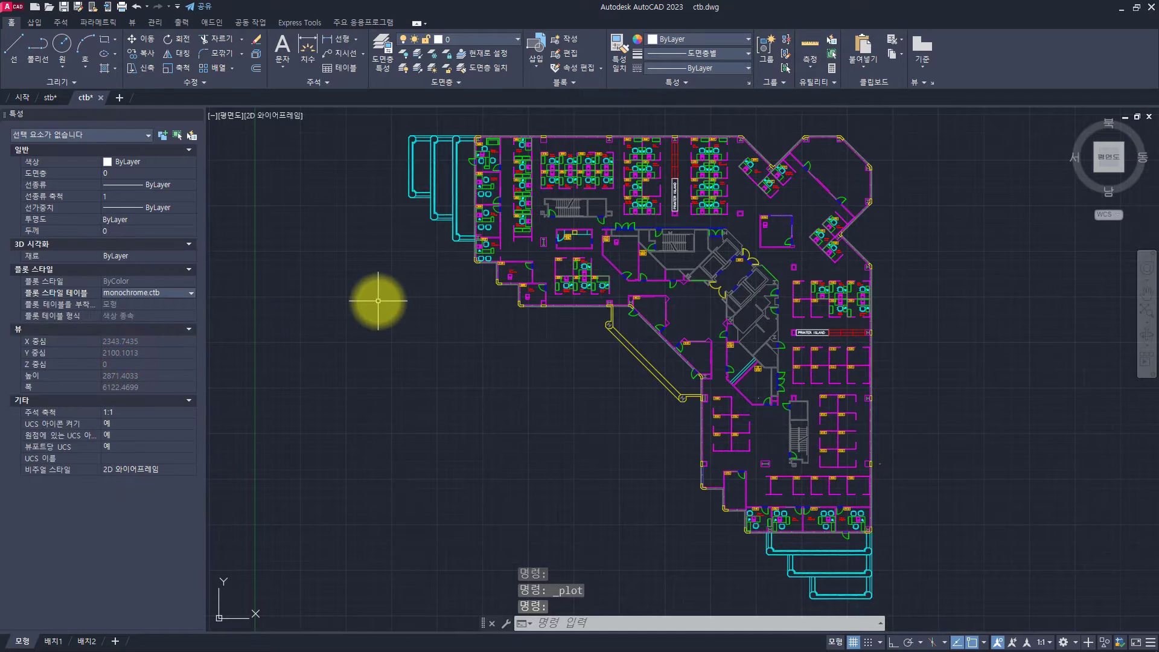
key("ctrl+p")
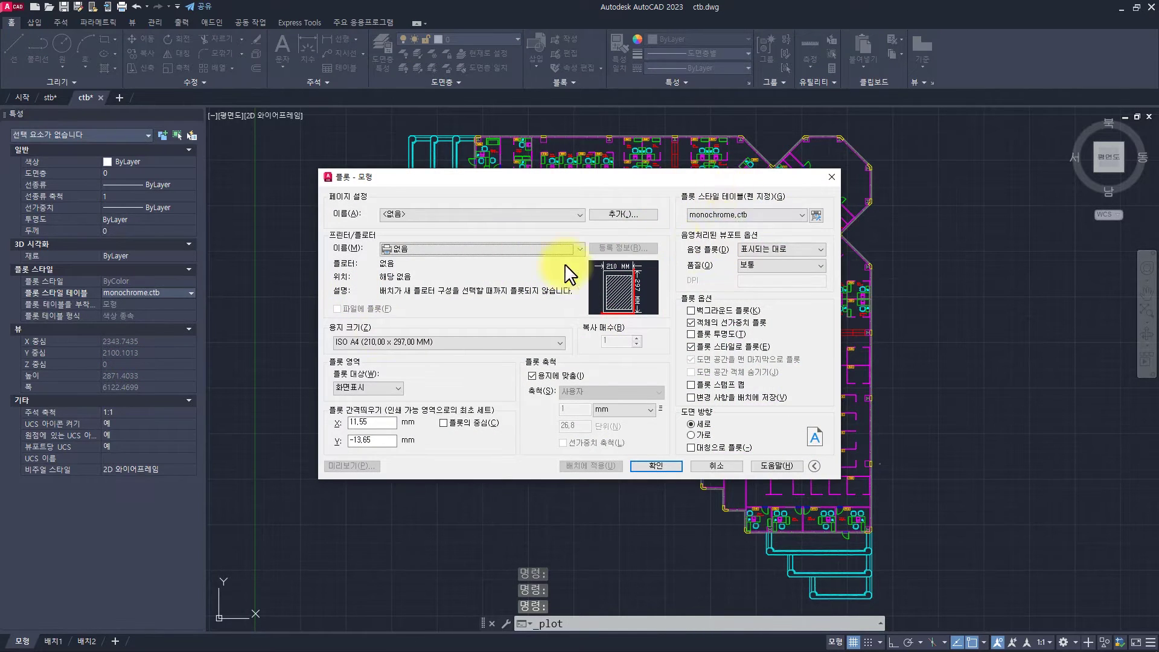
key("Escape")
- Set the ctb drawing's plot style table to acad.ctb and check the assignment in the plot setup
left_click(152, 294)
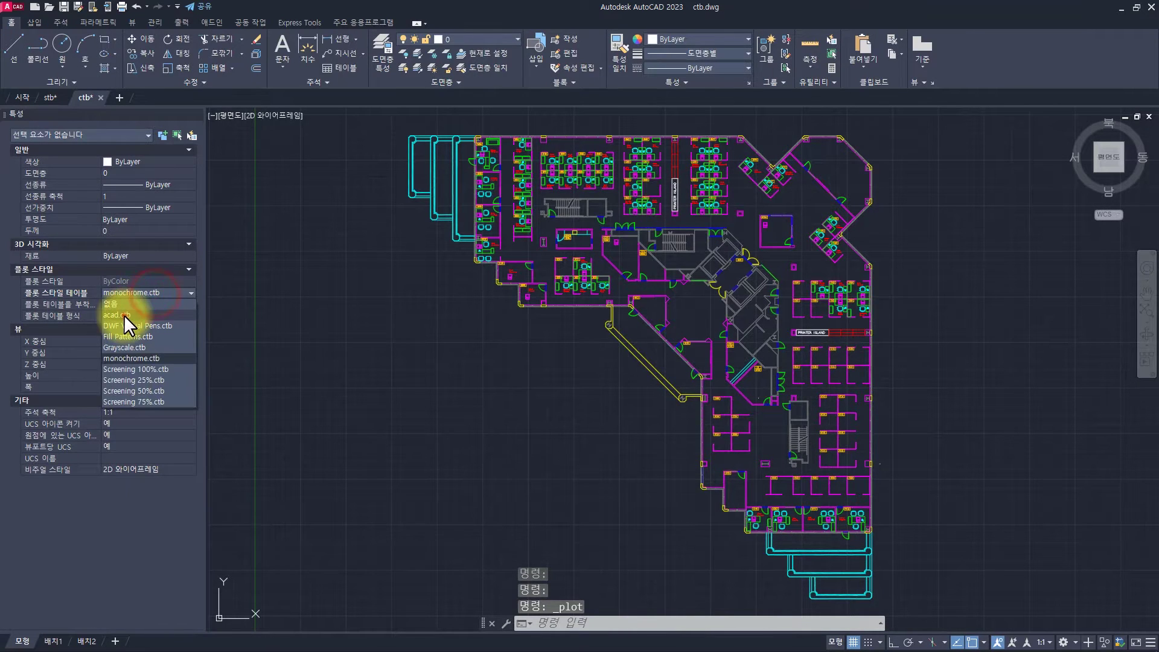
left_click(117, 315)
key("ctrl+p")
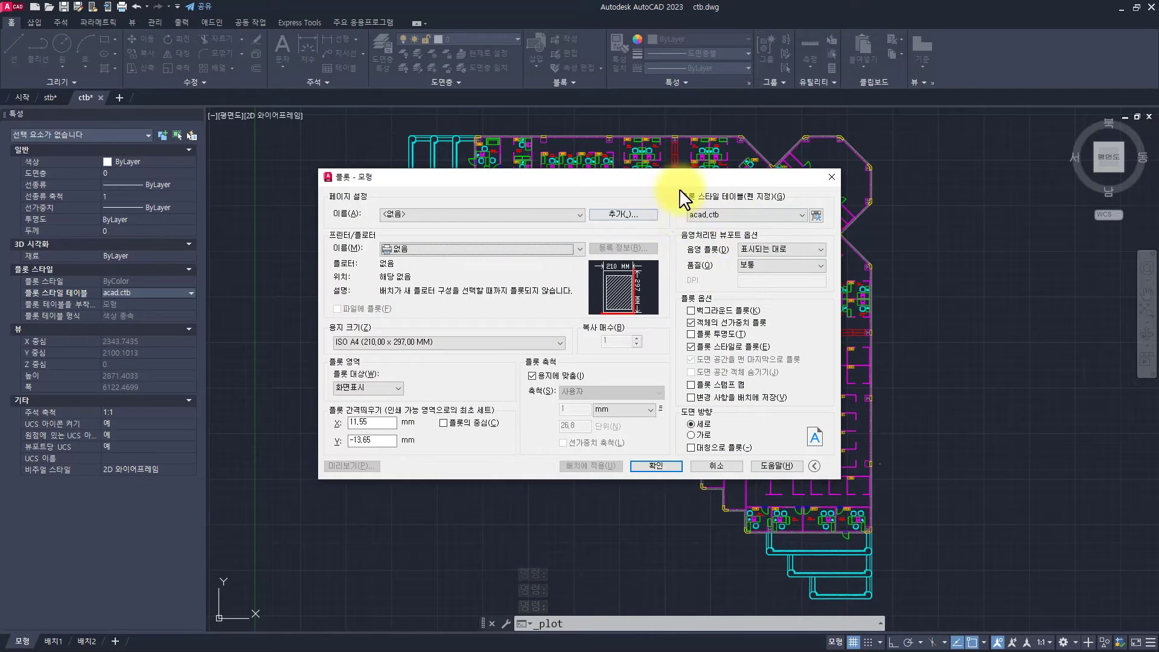
key("Escape")
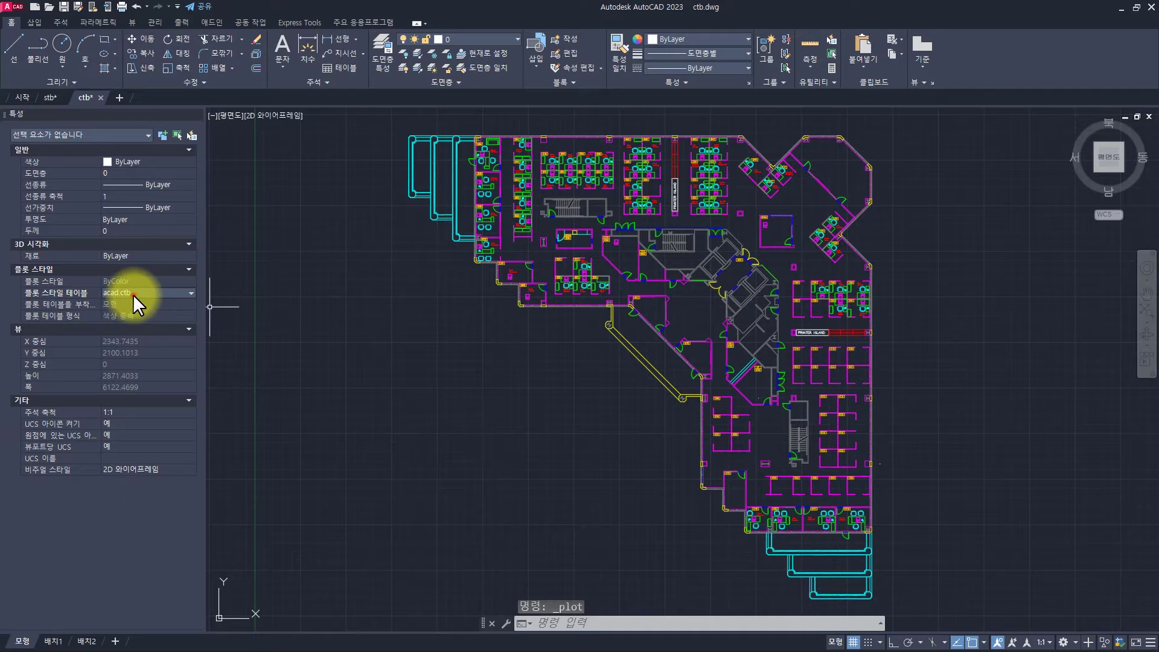
- Set the ctb drawing's plot style table to none (없음) and check whether its plot style and table type can be edited
left_click(133, 295)
left_click(126, 301)
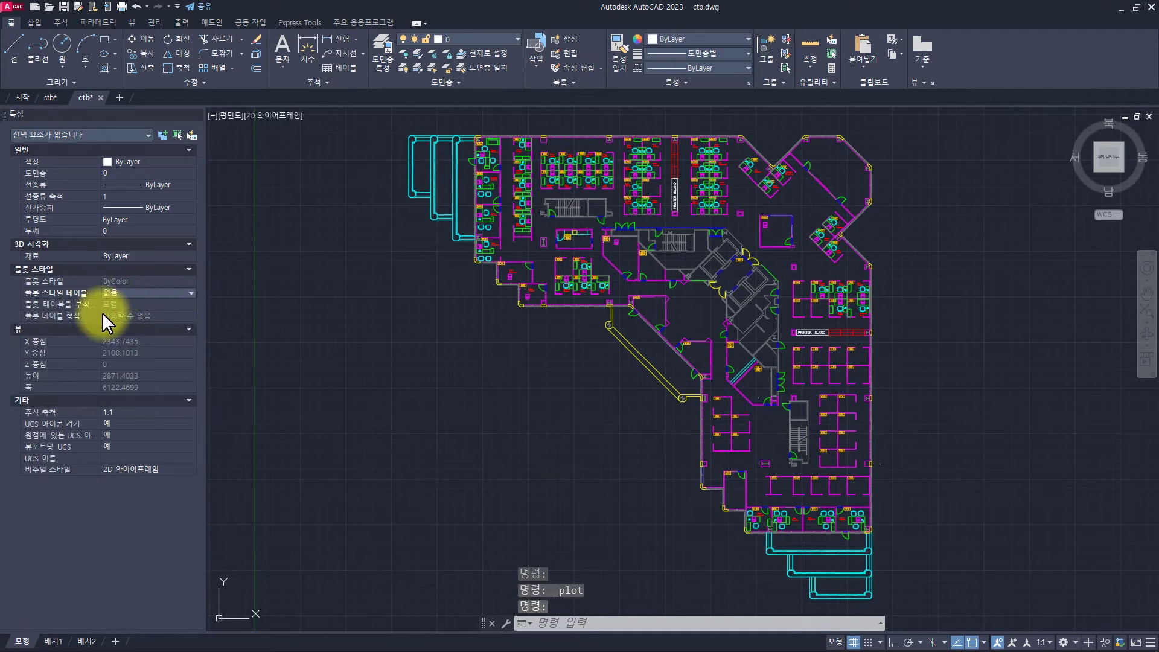
left_click(114, 278)
left_click(119, 307)
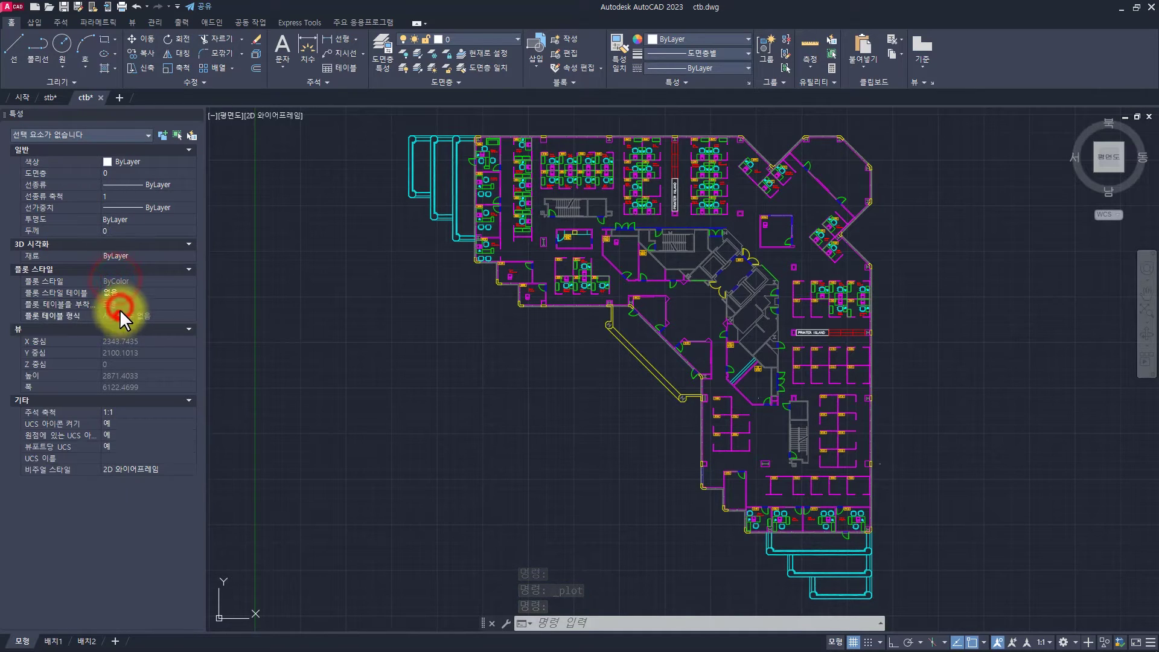
left_click(123, 280)
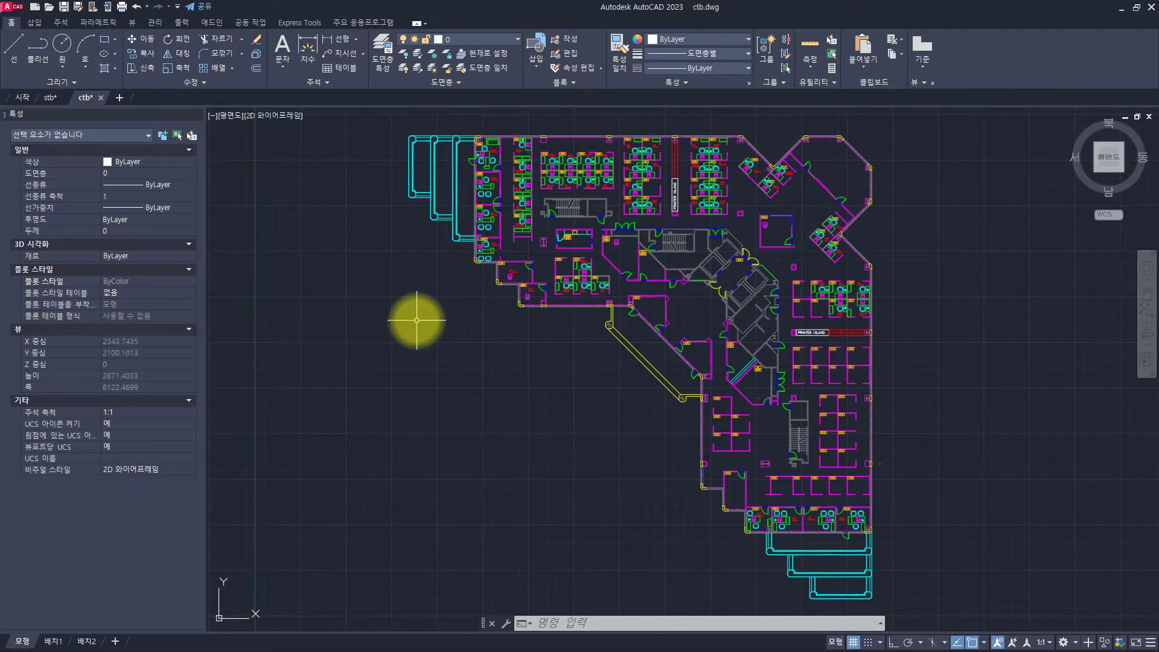
- Switch to the stb drawing, draw a circle with a radius of about 152 above the smaller square and check its plot style
key("ctrl+Tab")
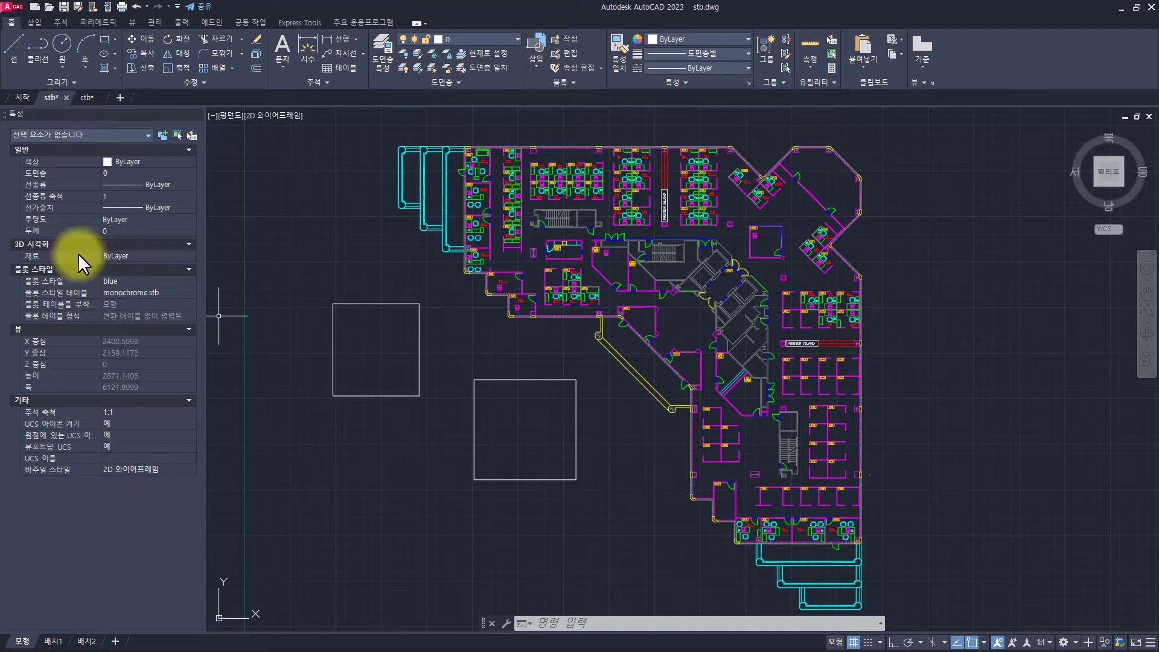
left_click(61, 44)
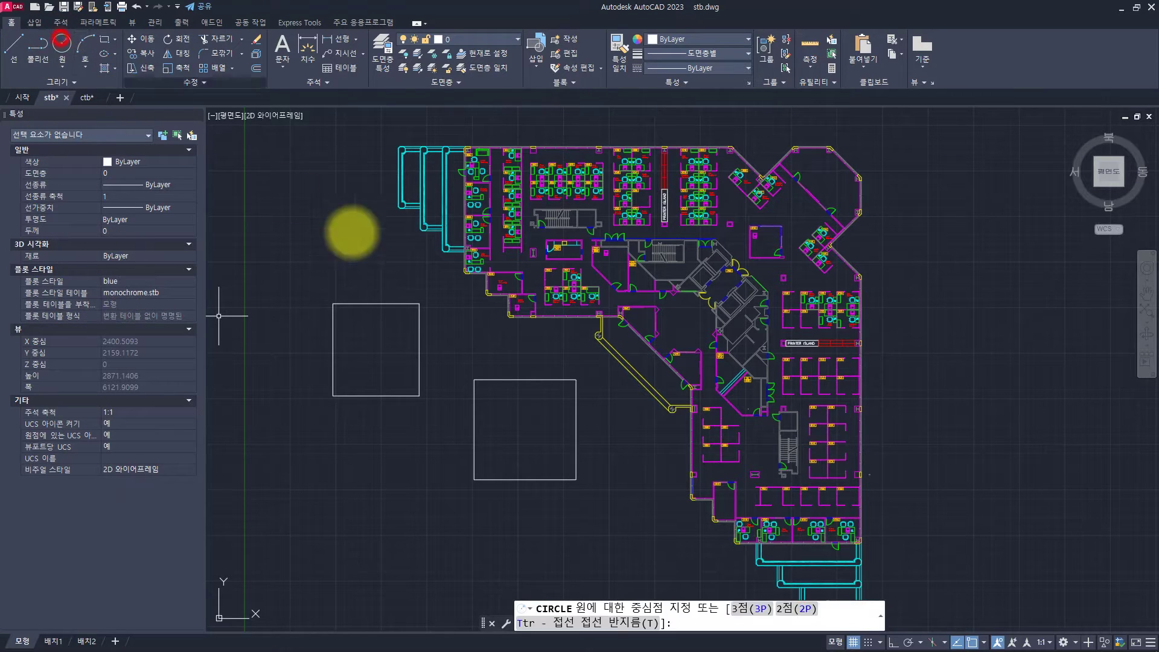
left_click(375, 269)
left_click(388, 293)
left_click(376, 271)
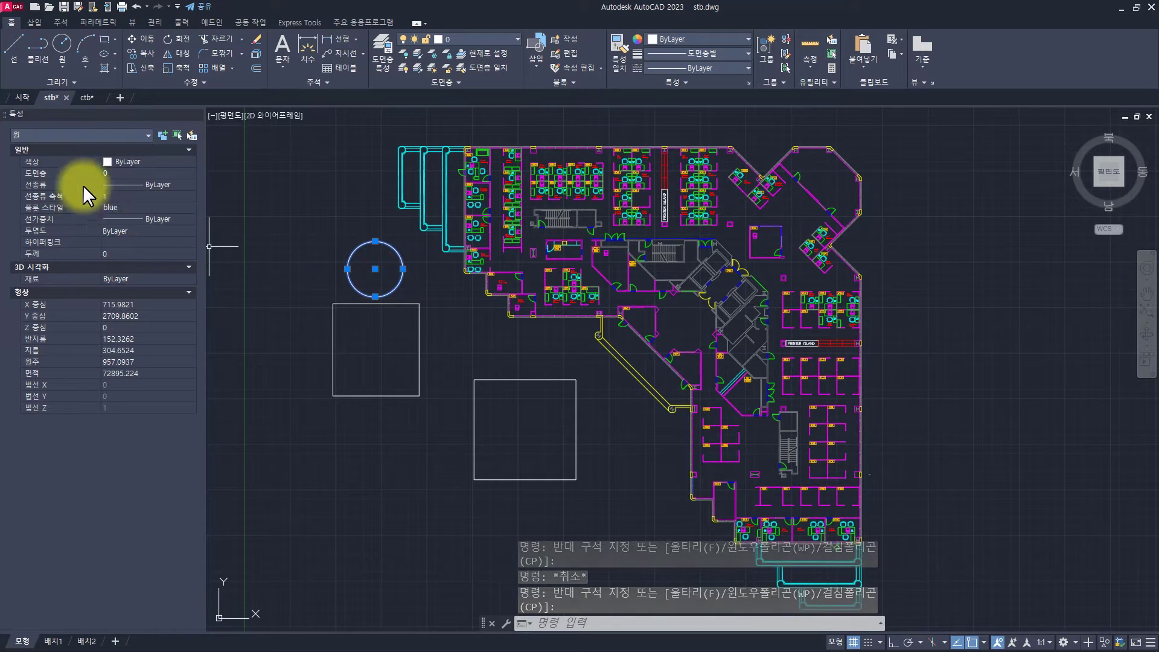
key("Escape")
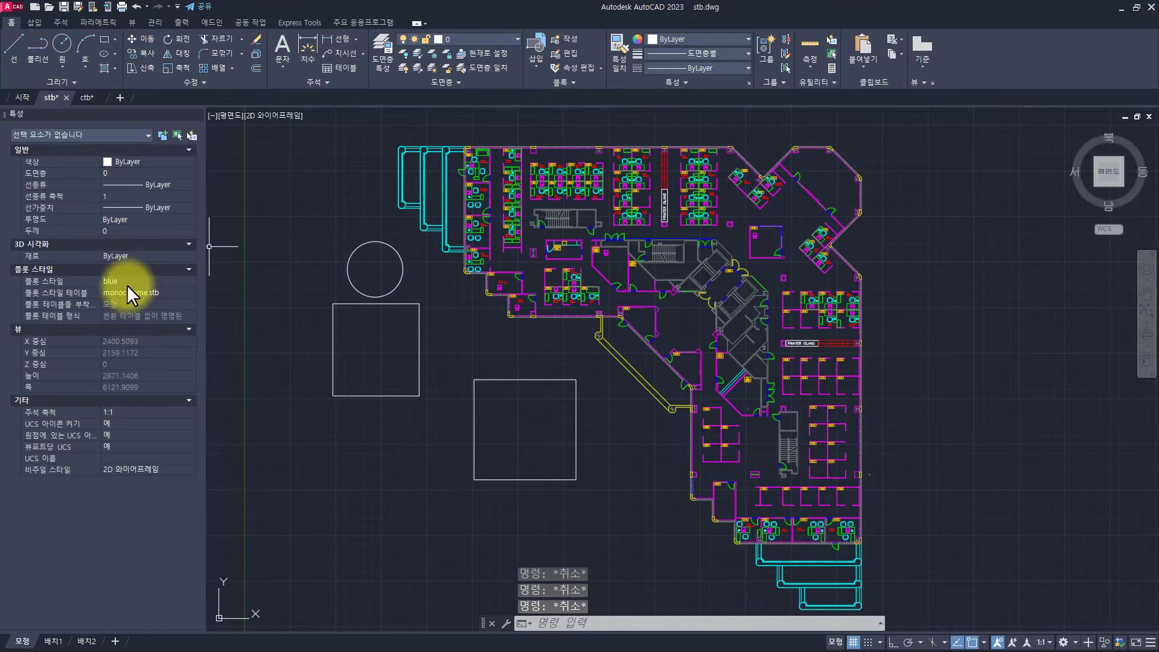
- Set the current plot style to red, draw a circle with a radius of about 199 above the first circle and check its plot style
left_click(130, 279)
left_click(121, 336)
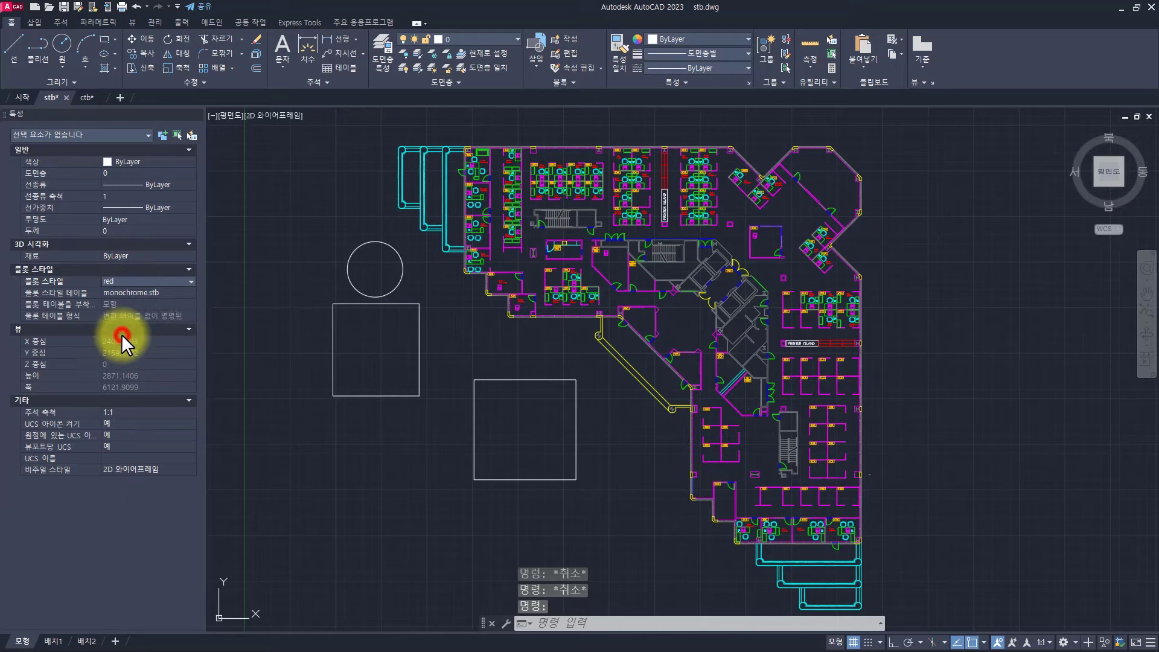
left_click(62, 47)
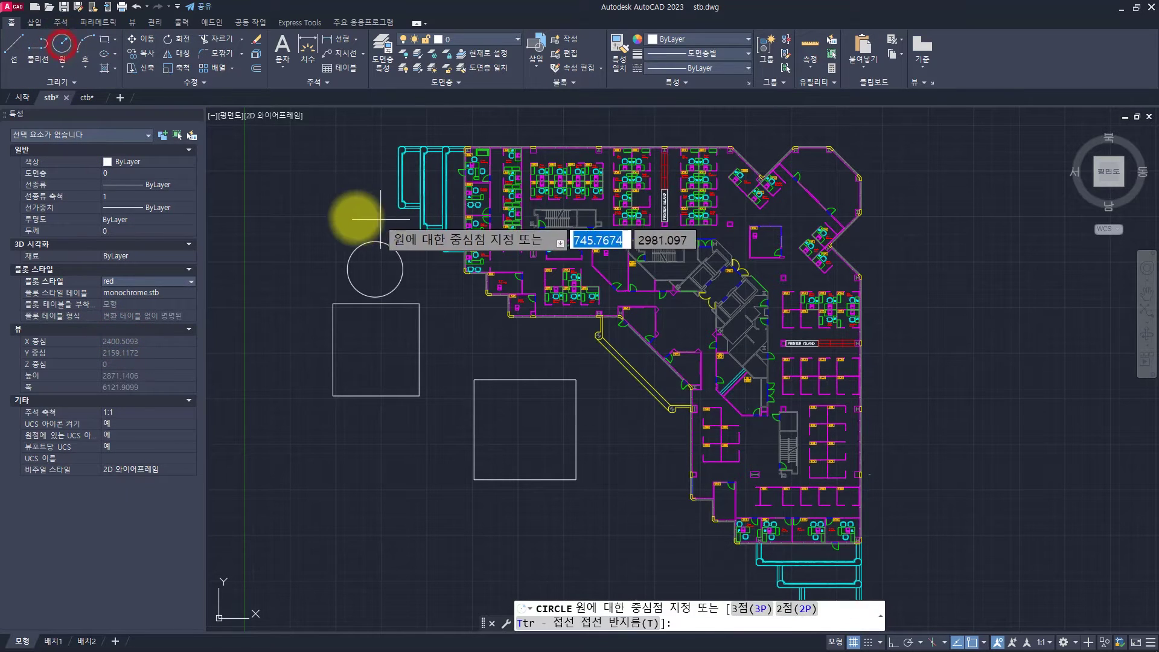
left_click(331, 249)
left_click(338, 222)
left_click(298, 256)
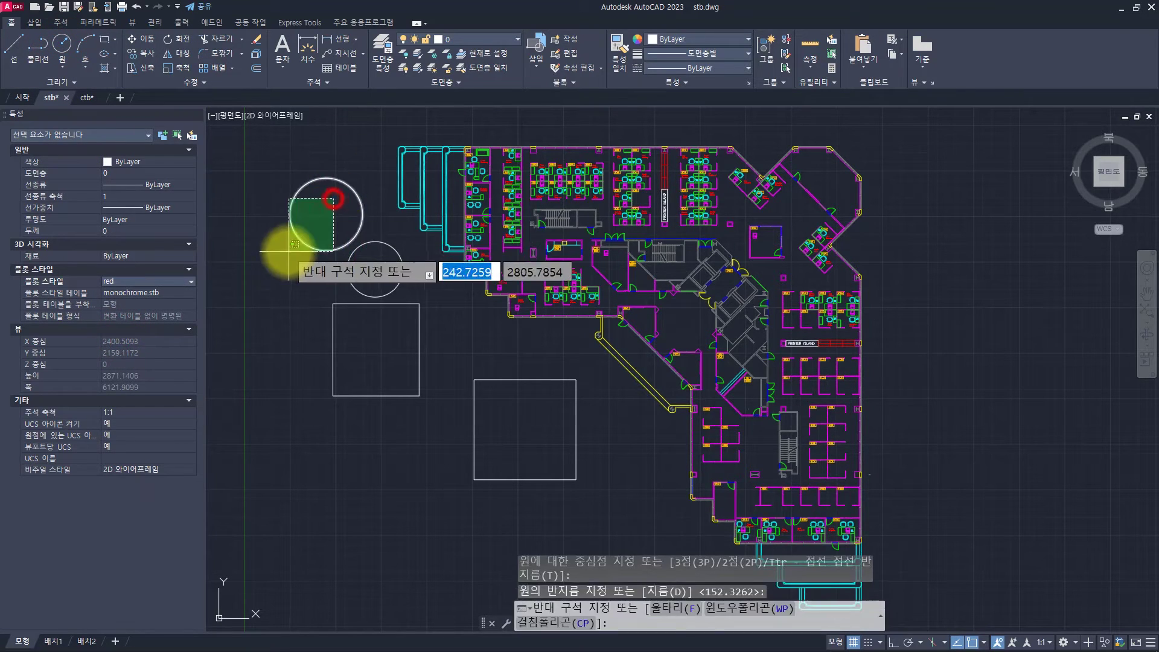
left_click(248, 253)
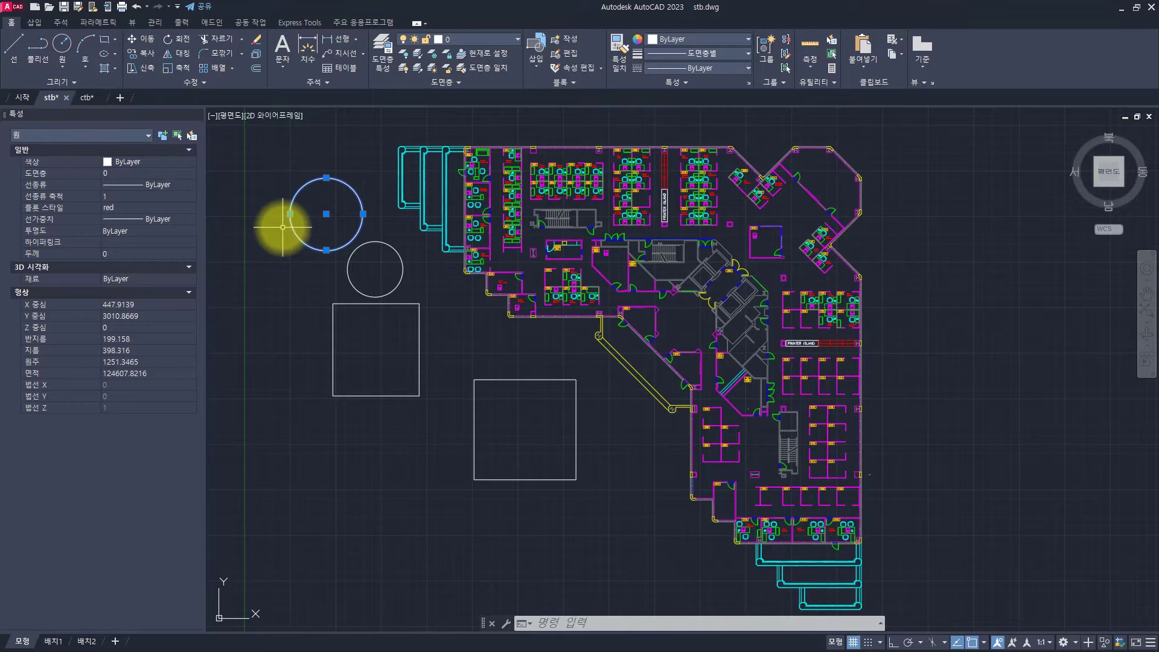
key("Escape")
key("Escape")
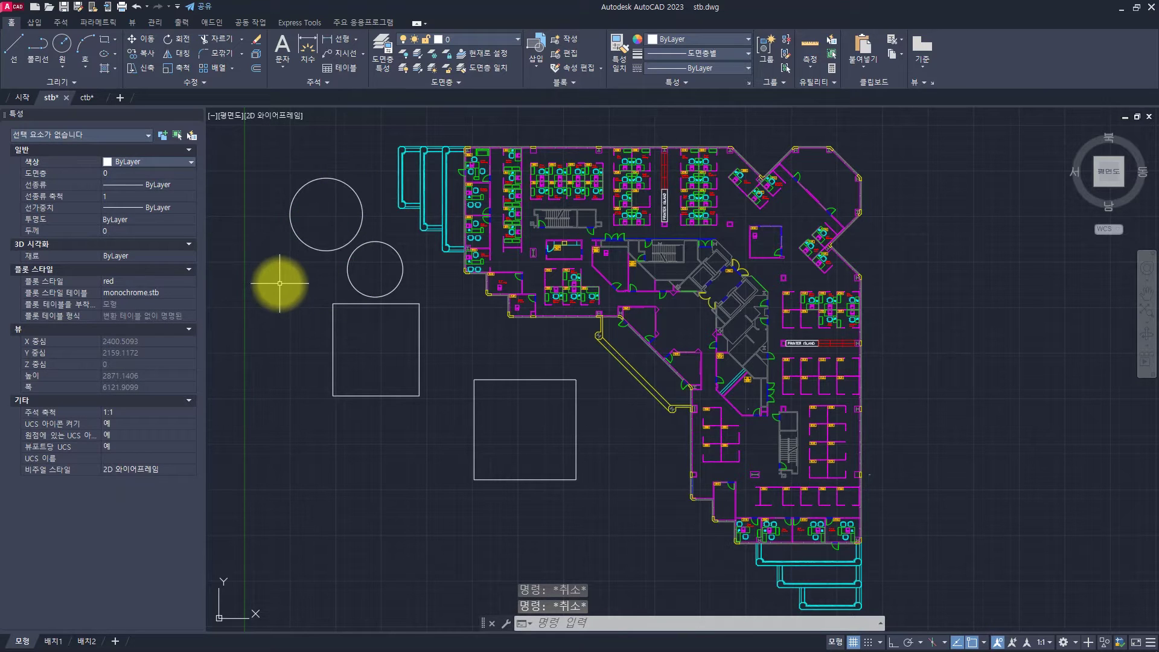
- Compare the available colours with the named plot styles offered in the stb drawing's properties, keeping the current choices
left_click(116, 171)
left_click(121, 158)
left_click(121, 158)
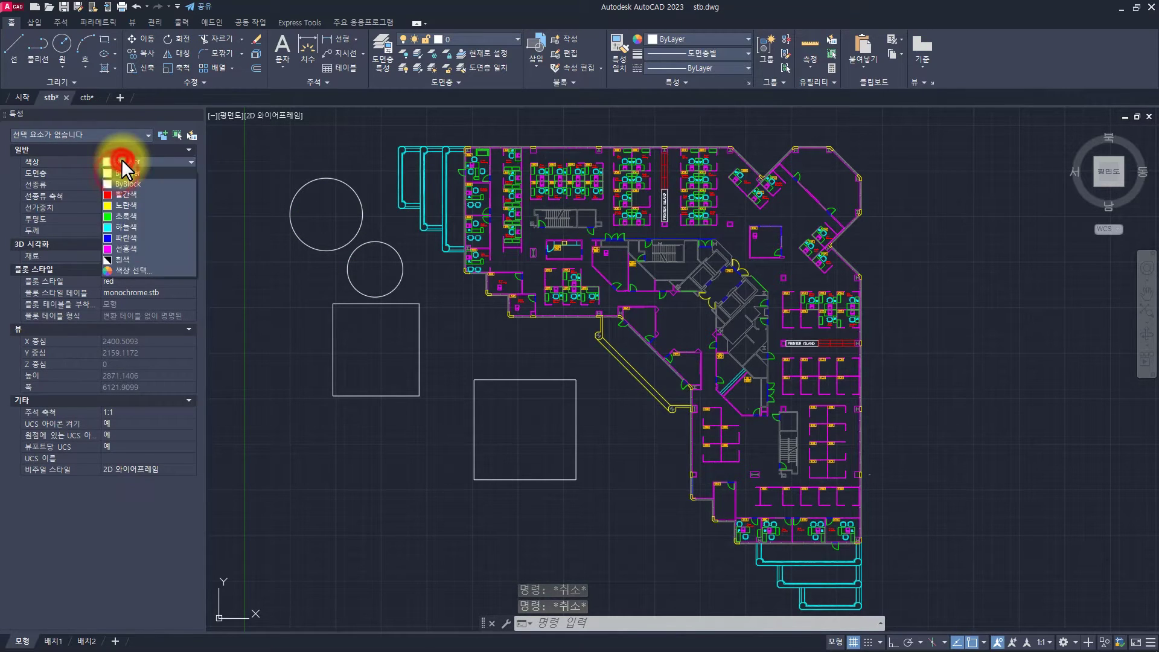
left_click(121, 158)
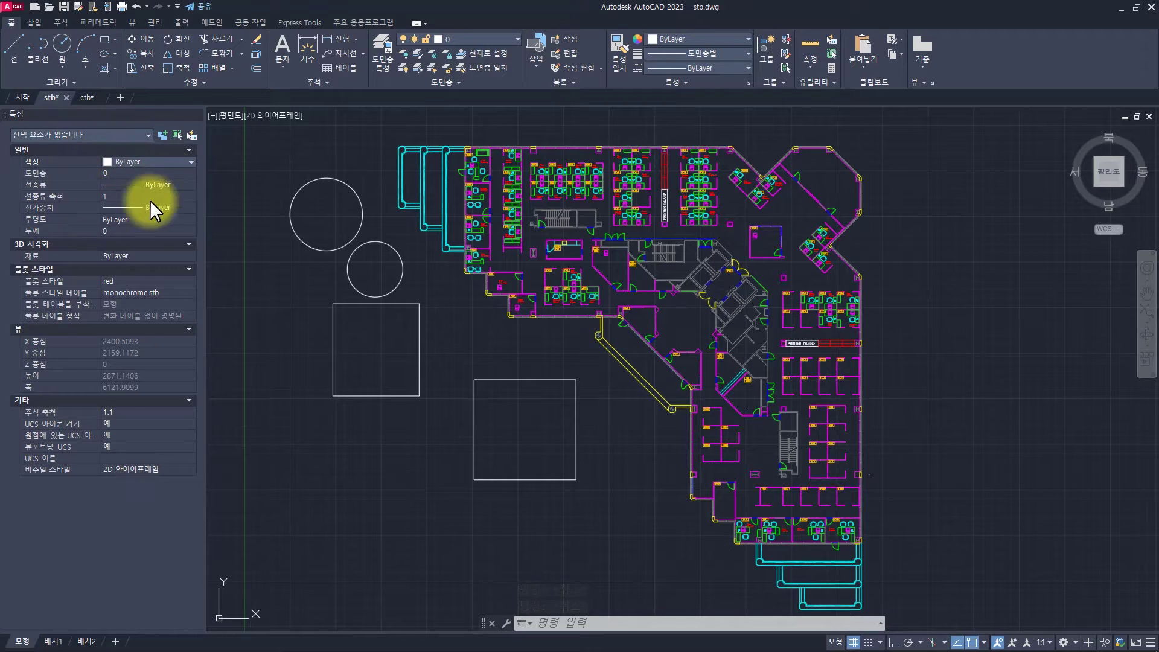
left_click(123, 281)
left_click(123, 280)
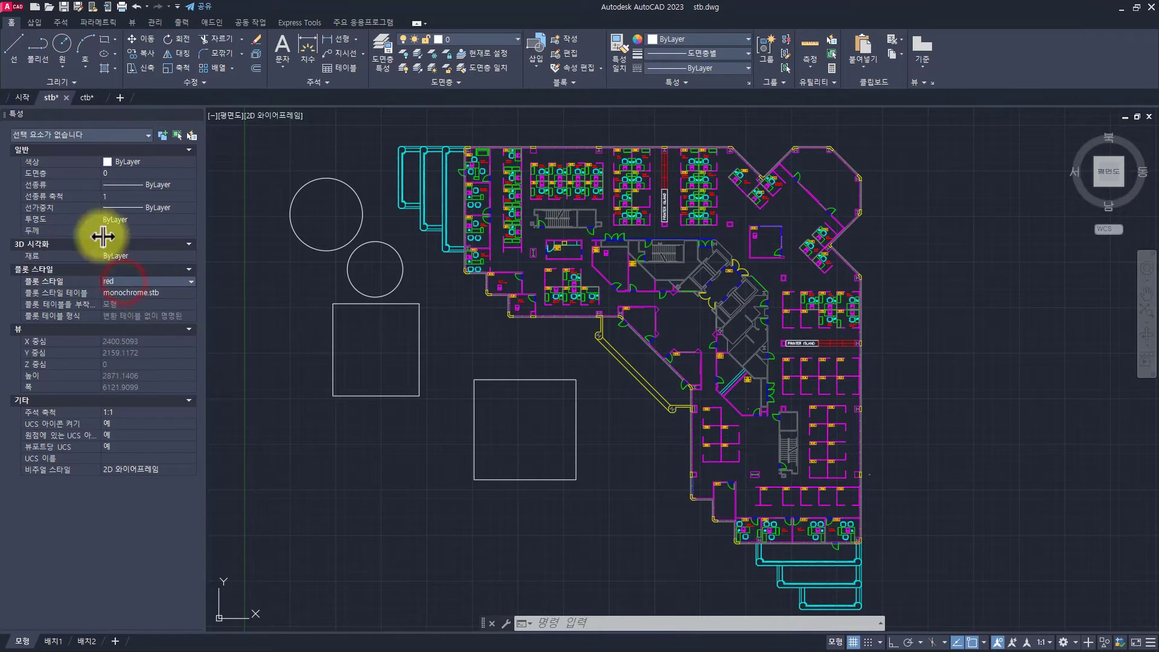
key("Escape")
key("Escape")
key("Escape")
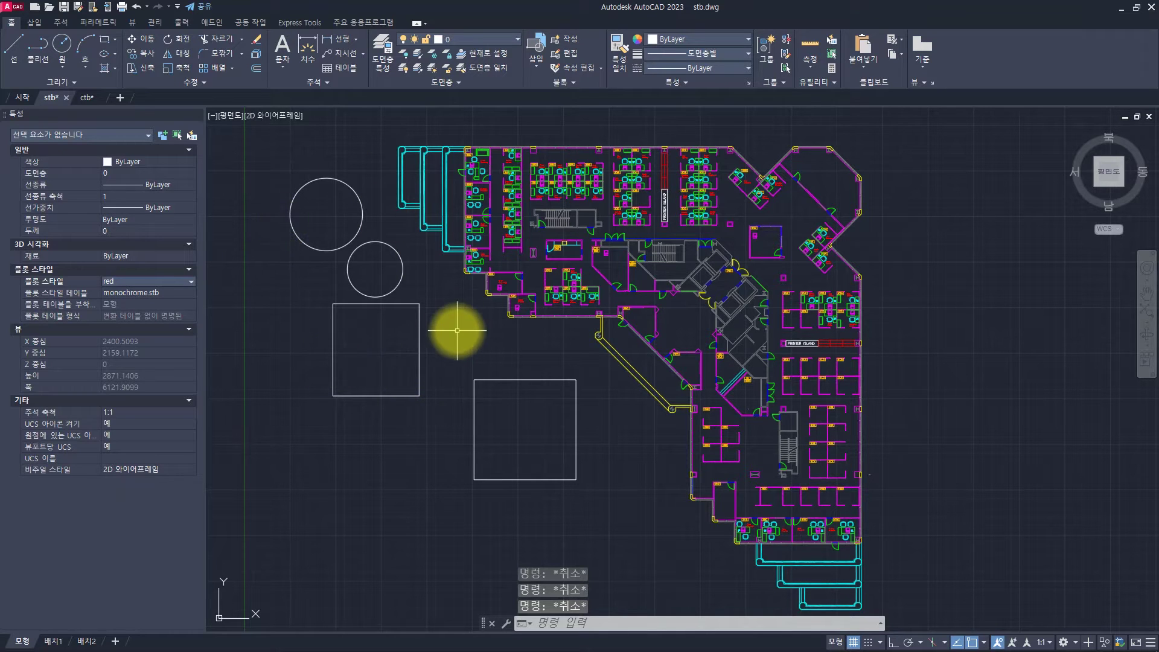
left_click(129, 281)
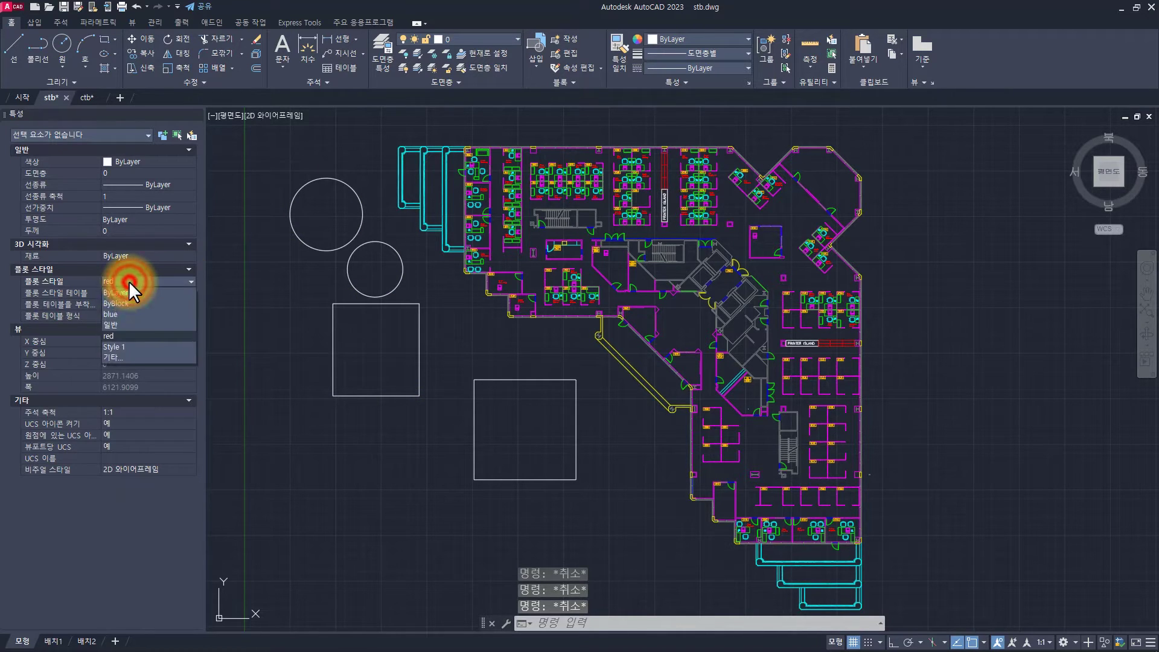
left_click(132, 279)
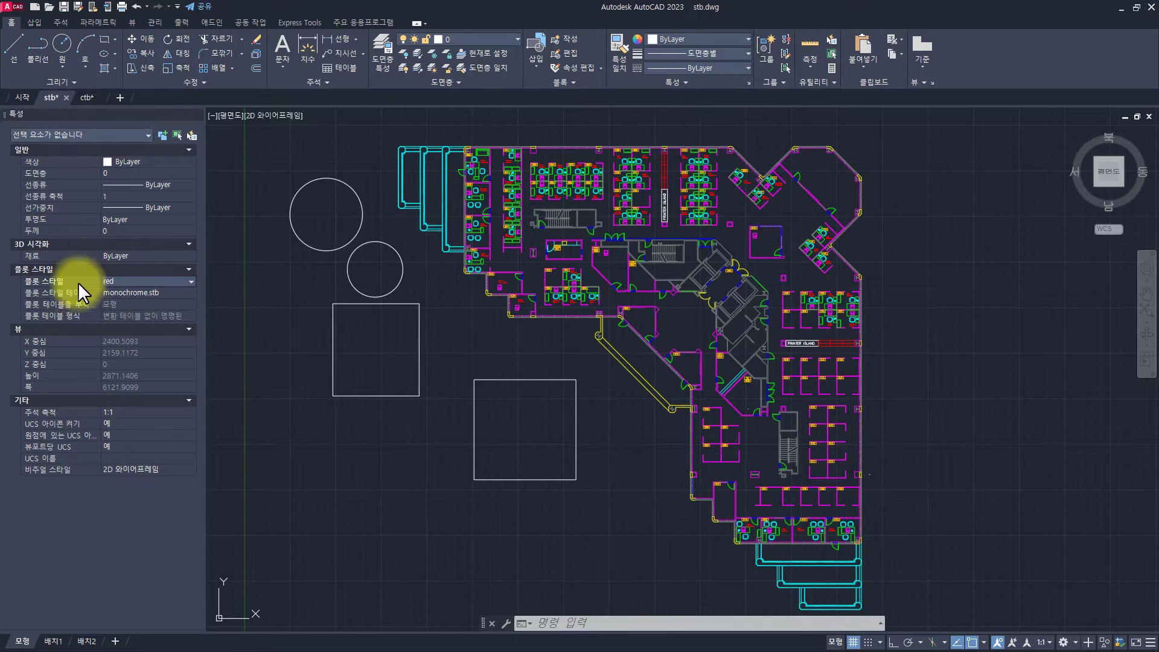
- Compare the named styles of the monochrome.stb and acad.stb tables in the current plot style dialog, and cancel it
left_click(128, 282)
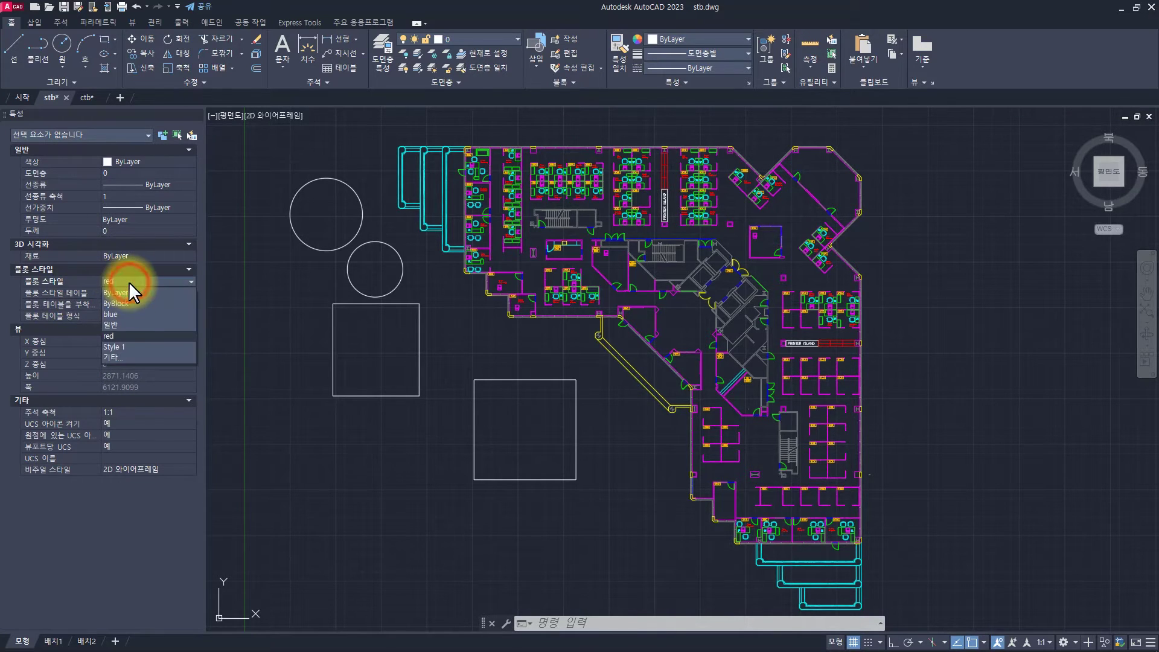
left_click(119, 355)
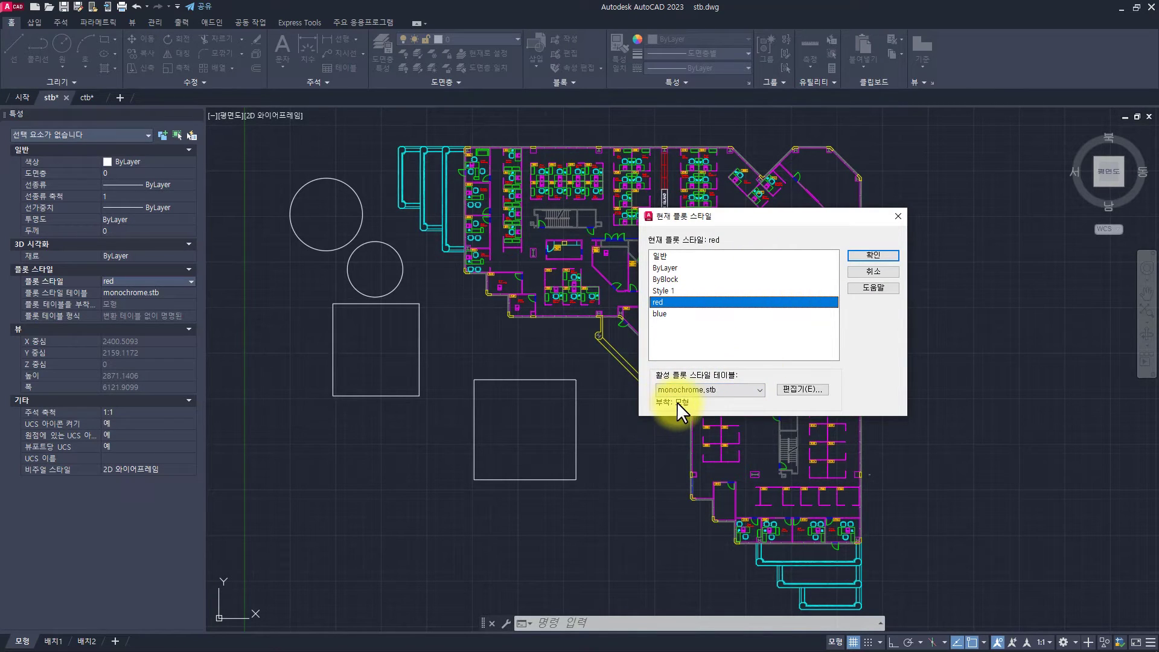
left_click(671, 305)
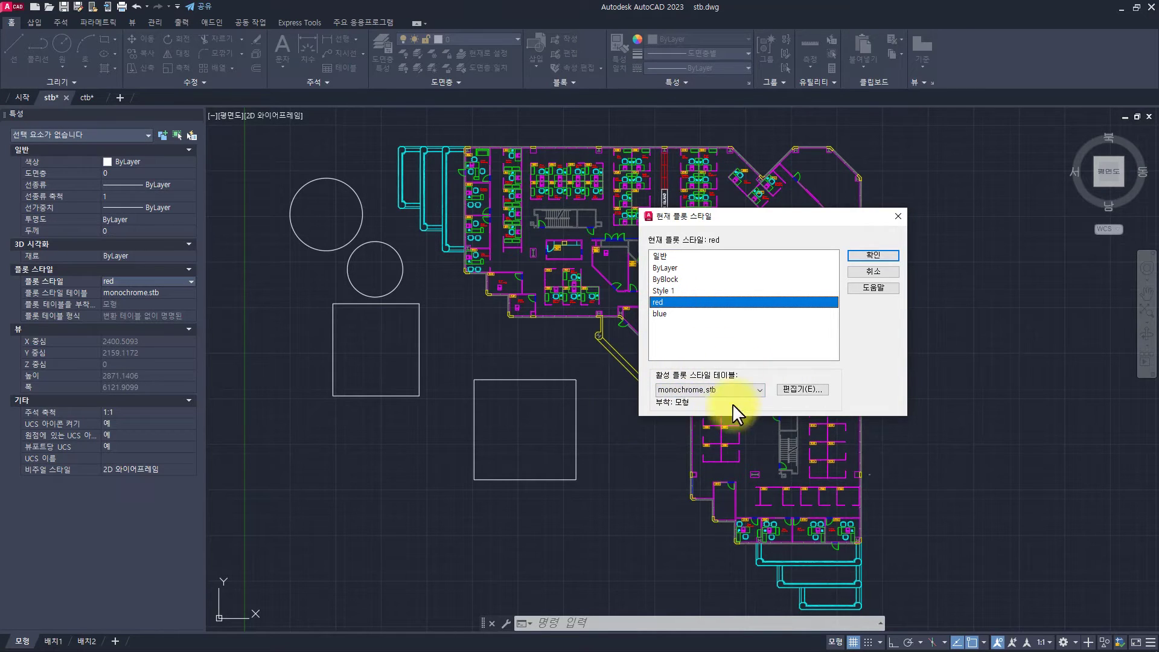
left_click(664, 394)
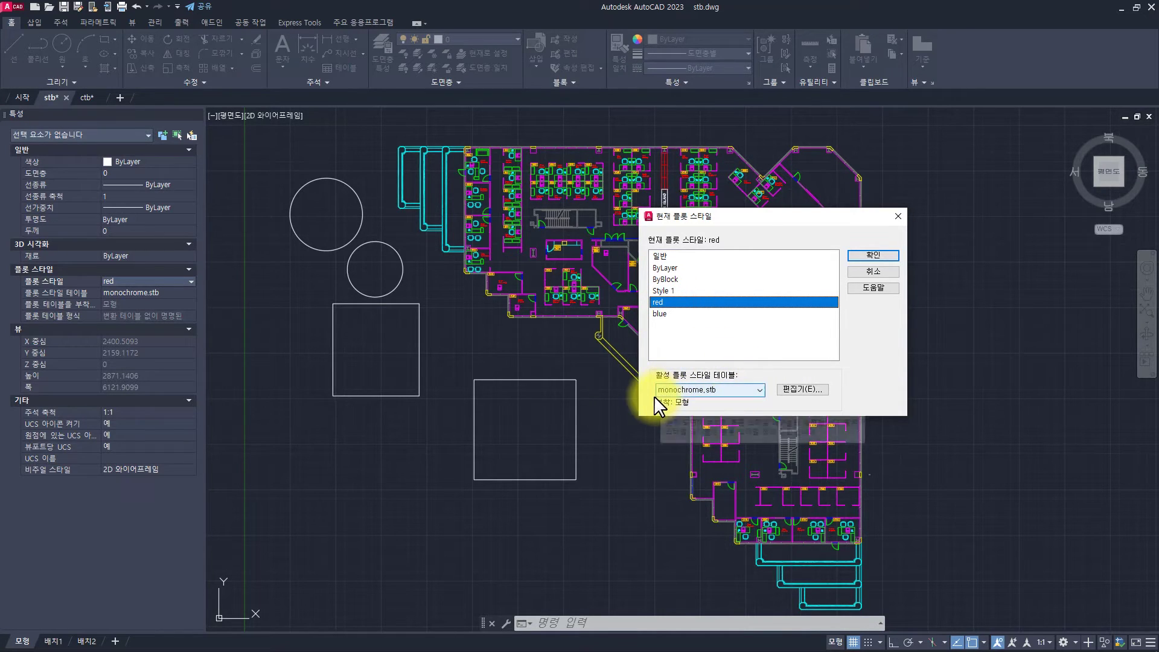
left_click(667, 403)
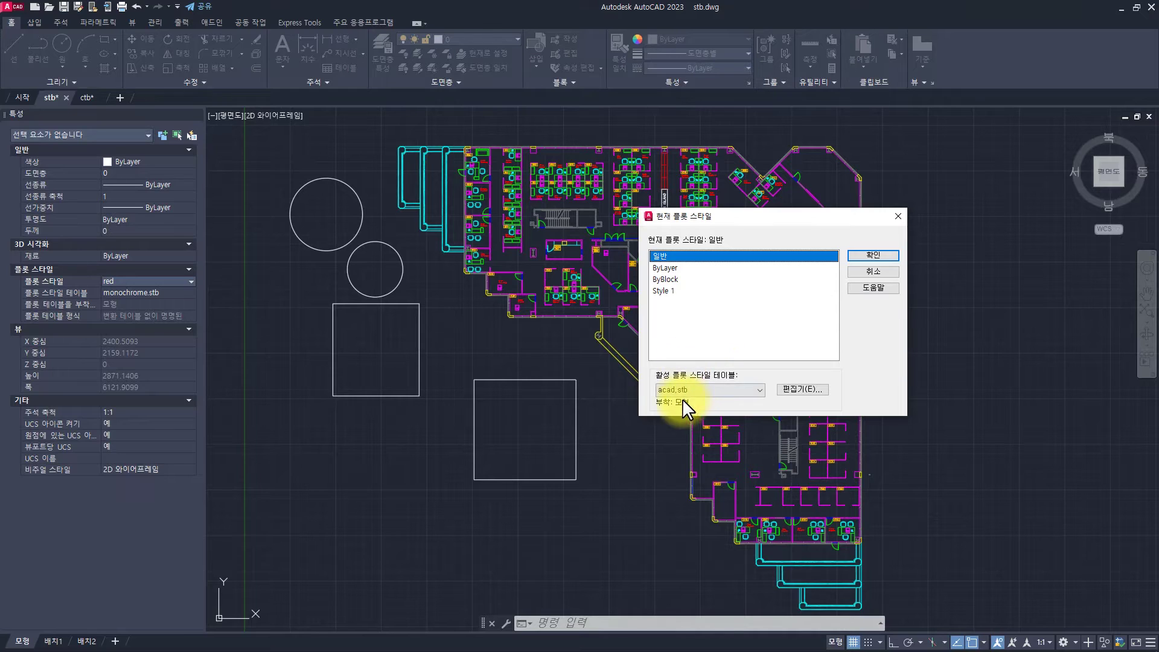
key("Escape")
key("Escape")
key("Escape")
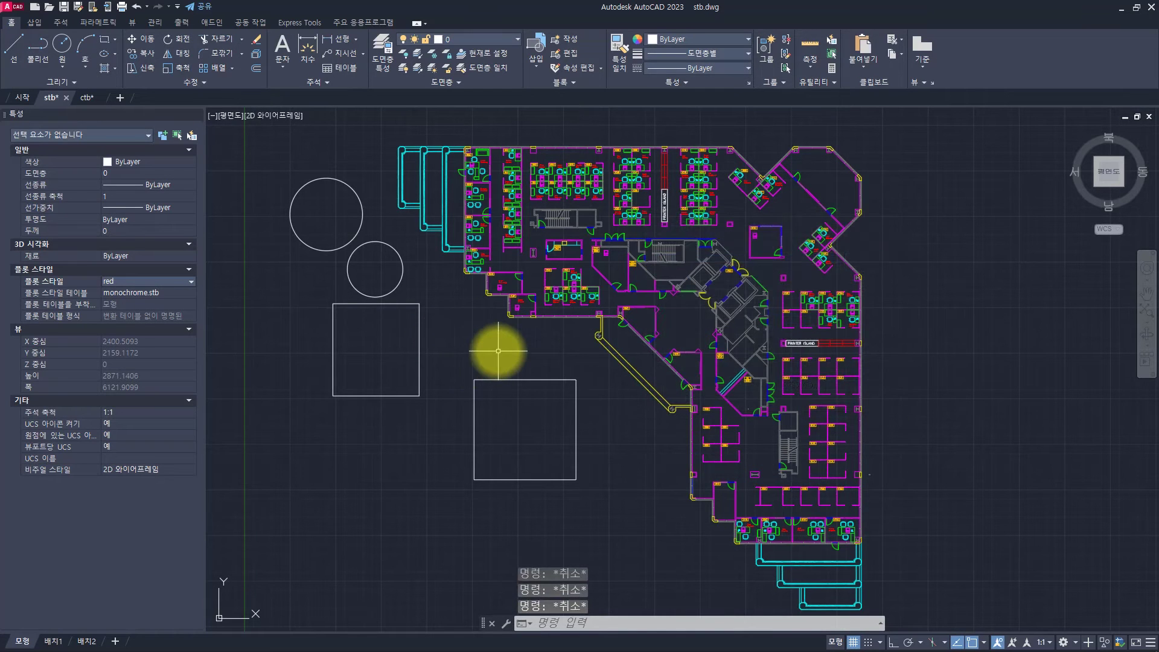
- Set the stb drawing's plot style table to acad.stb and choose ByLayer as the current plot style
left_click(151, 292)
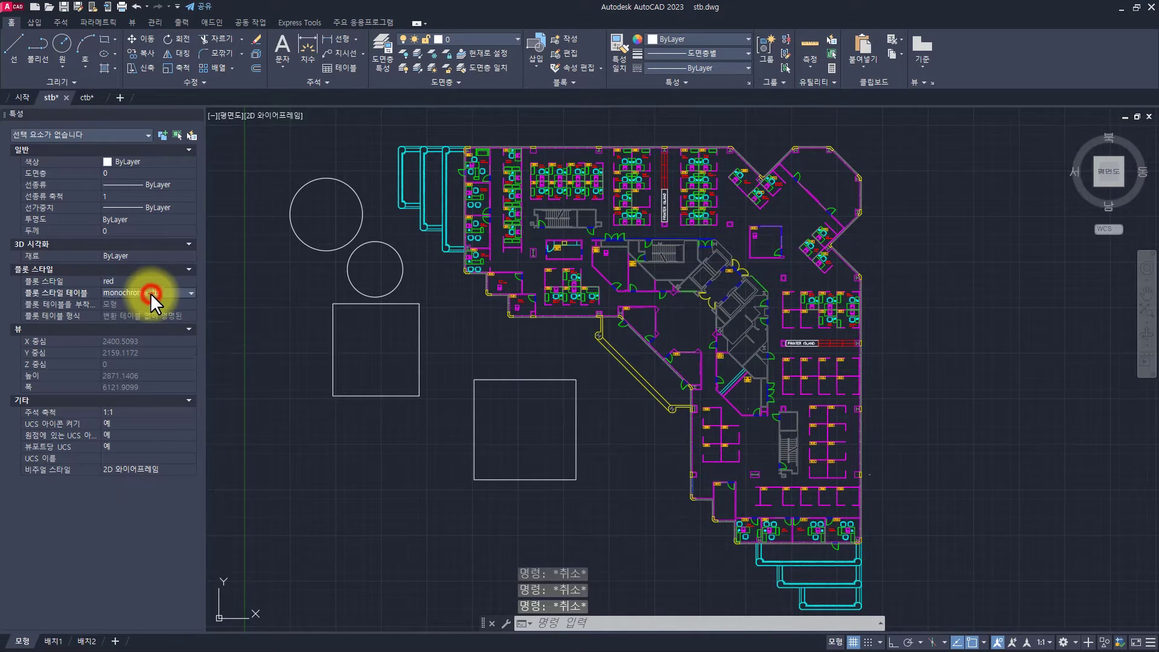
left_click(133, 314)
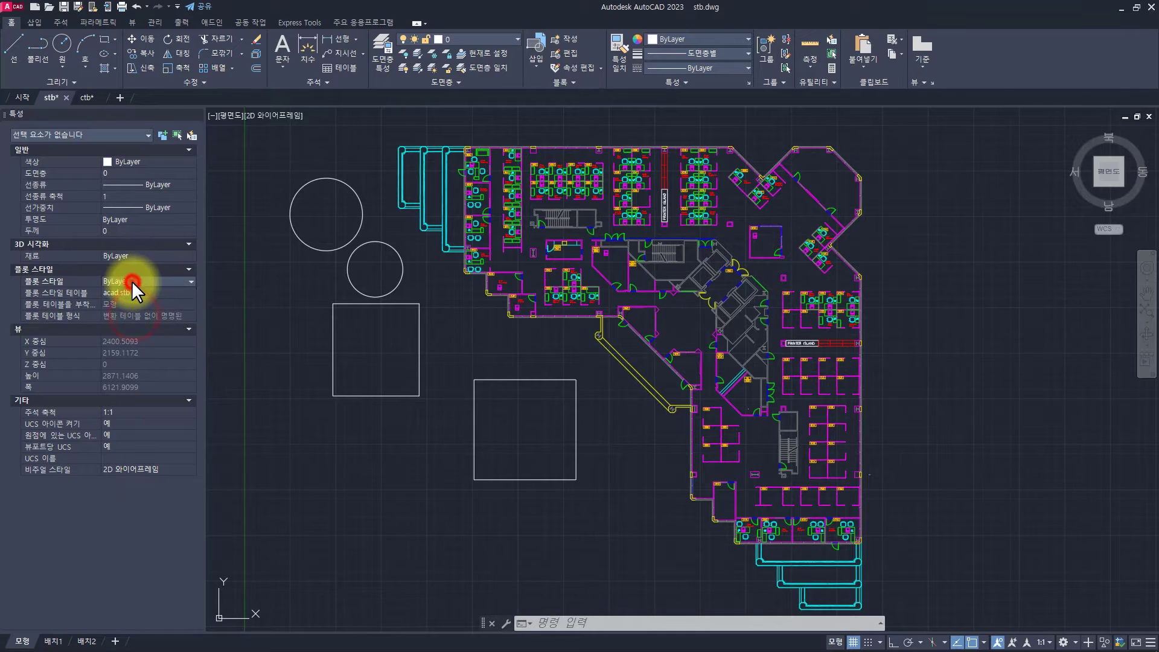
left_click(132, 280)
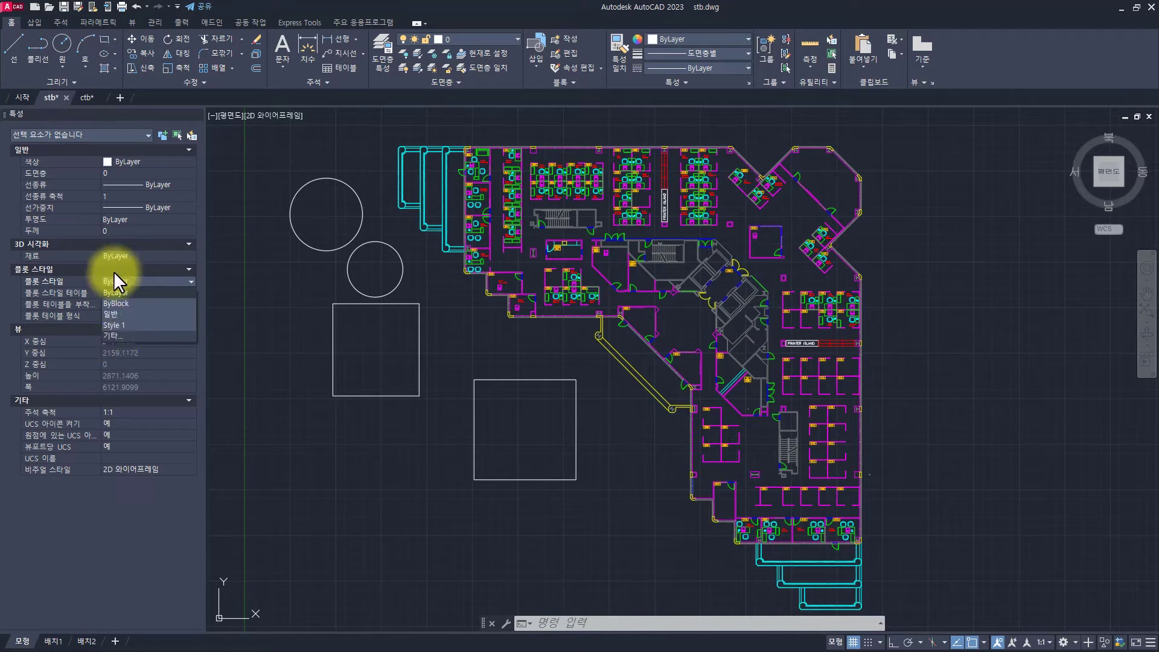
left_click(127, 293)
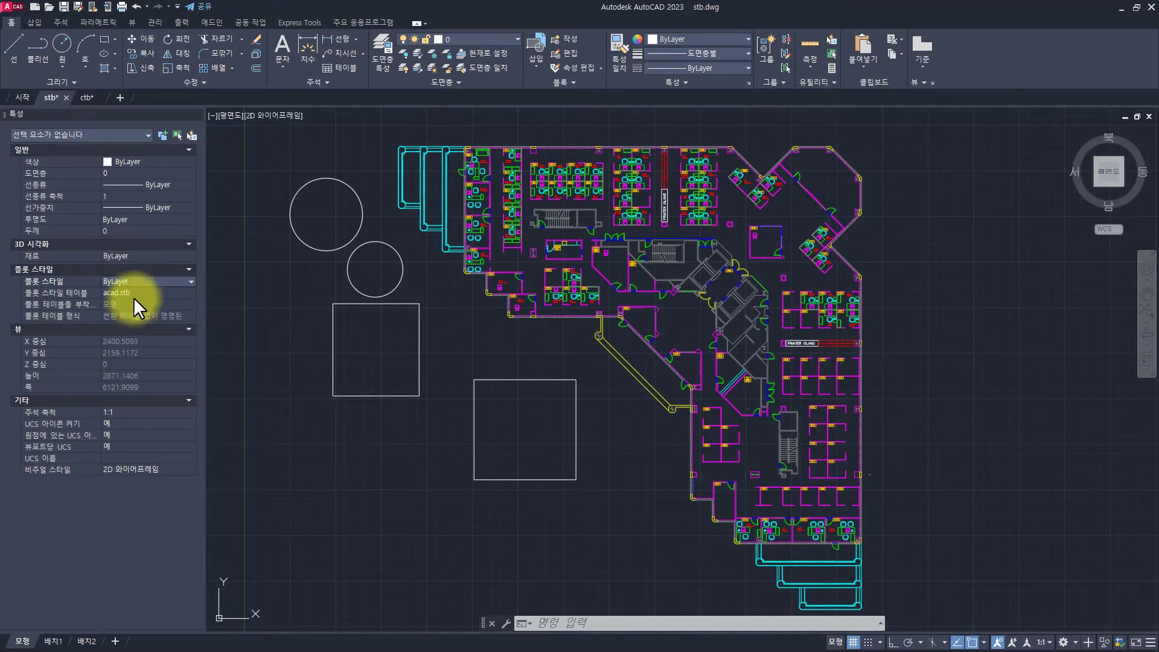
- Check which plot style is assigned to the smaller square, and clear the selection
left_click(380, 434)
left_click(310, 355)
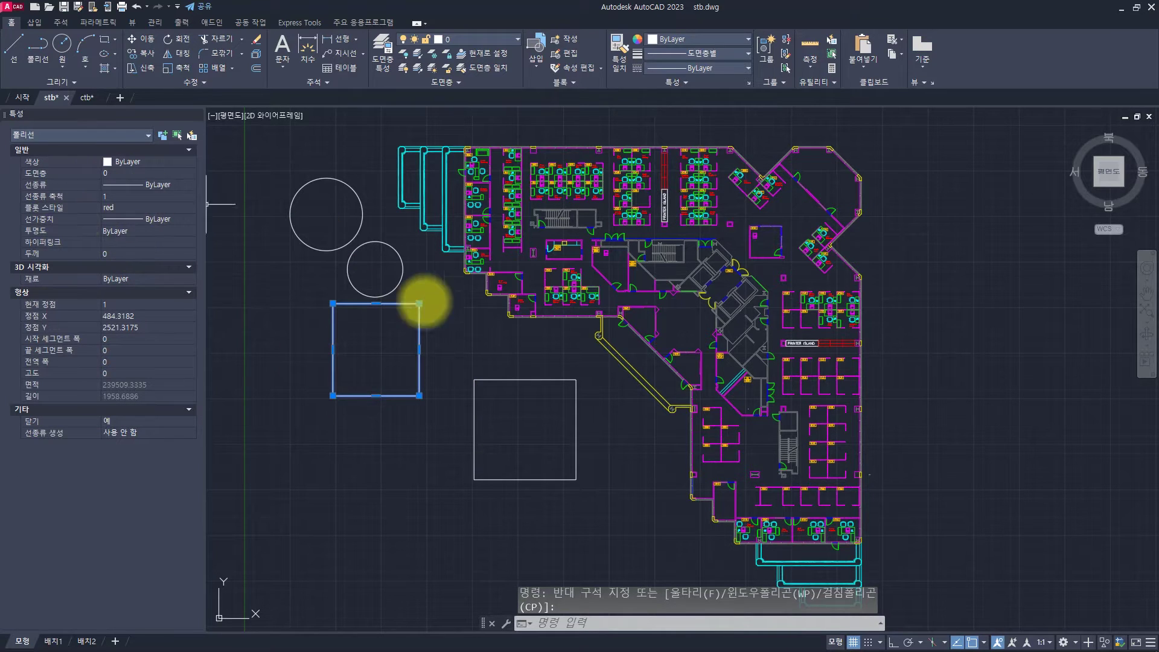
key("Escape")
key("Escape")
key("Escape")
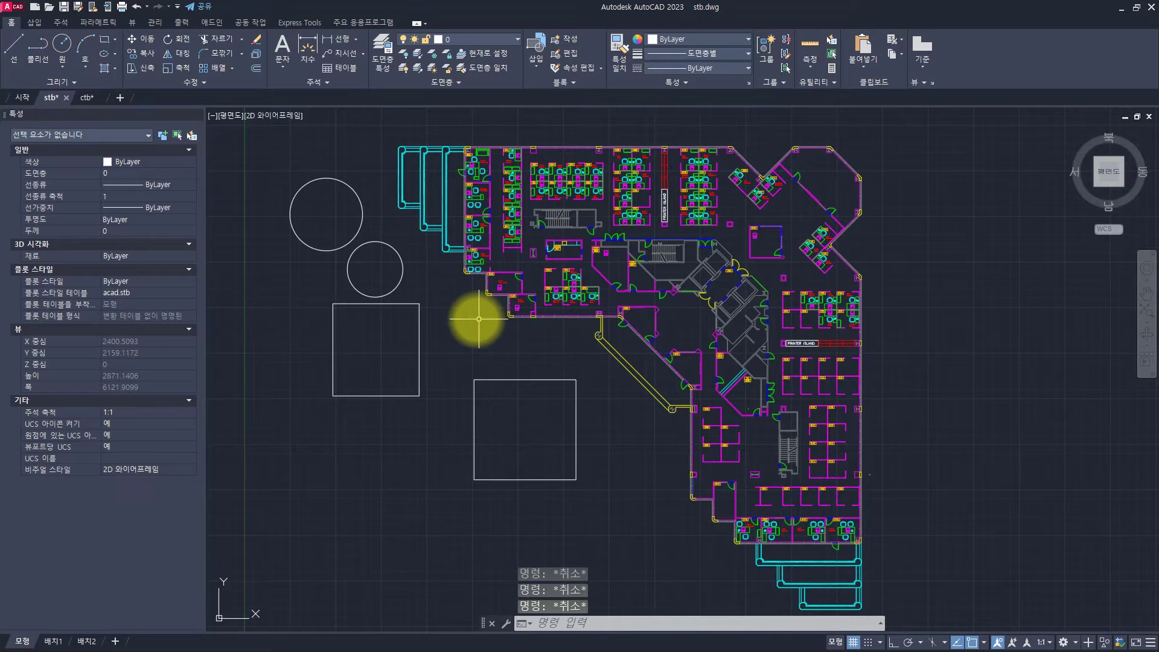
- Set up a plot to AutoCAD PDF (General Documentation).pc3 with a window area enclosing the circles and both squares
key("ctrl+p")
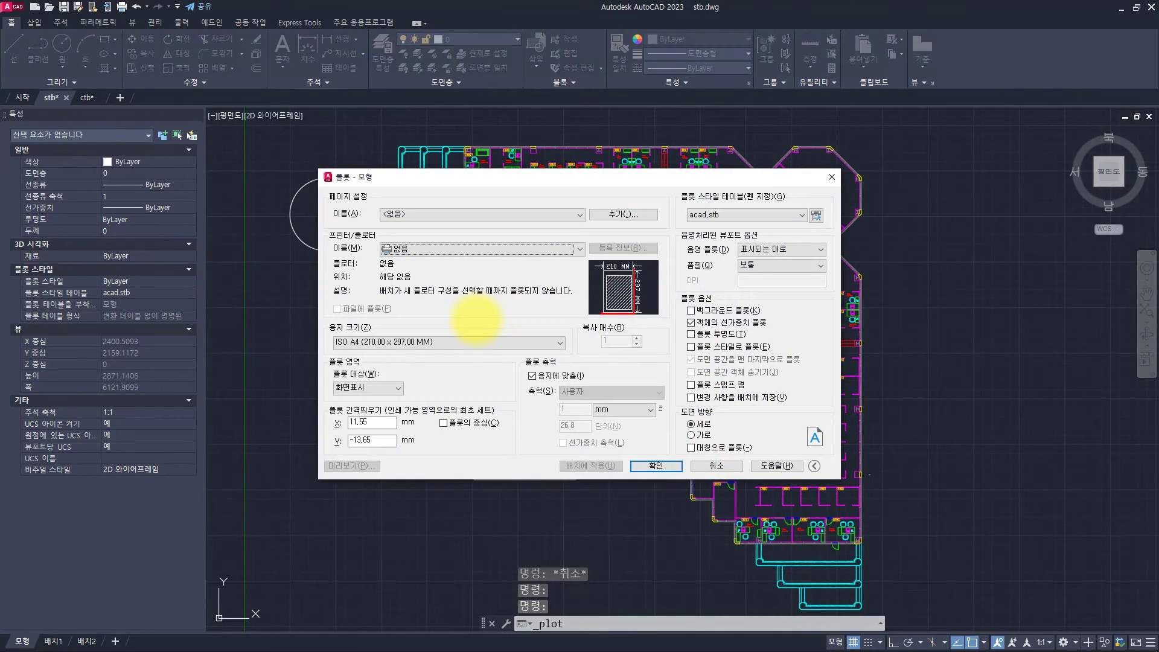
left_click(444, 249)
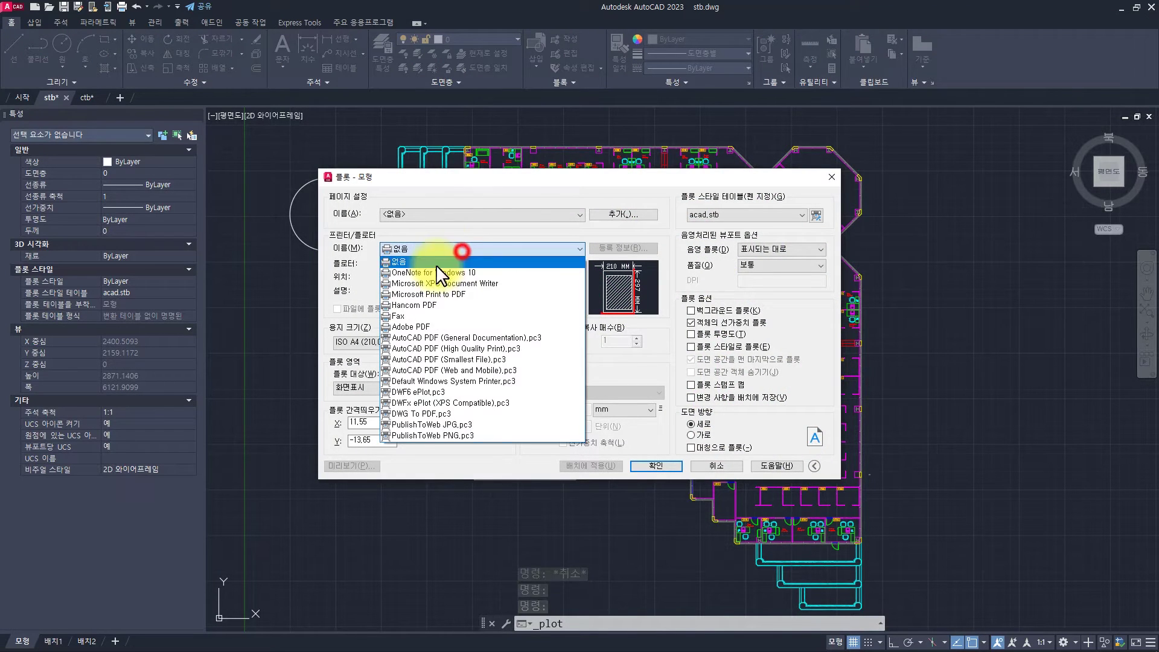
left_click(444, 334)
left_click(368, 388)
left_click(365, 406)
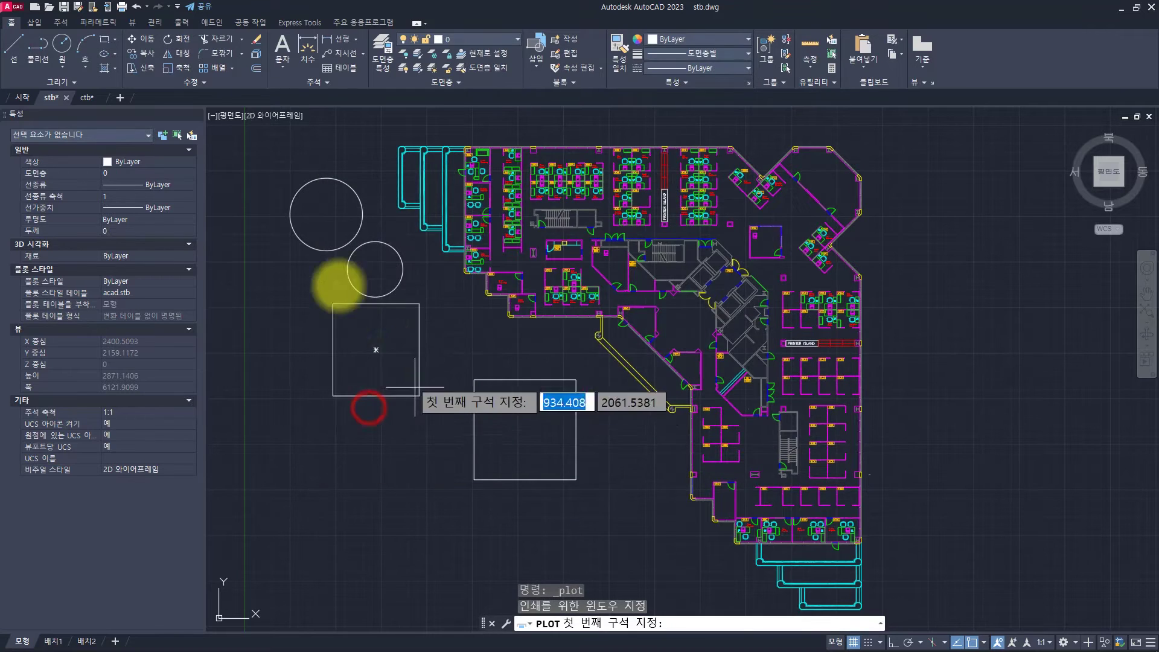
left_click(287, 179)
left_click(633, 523)
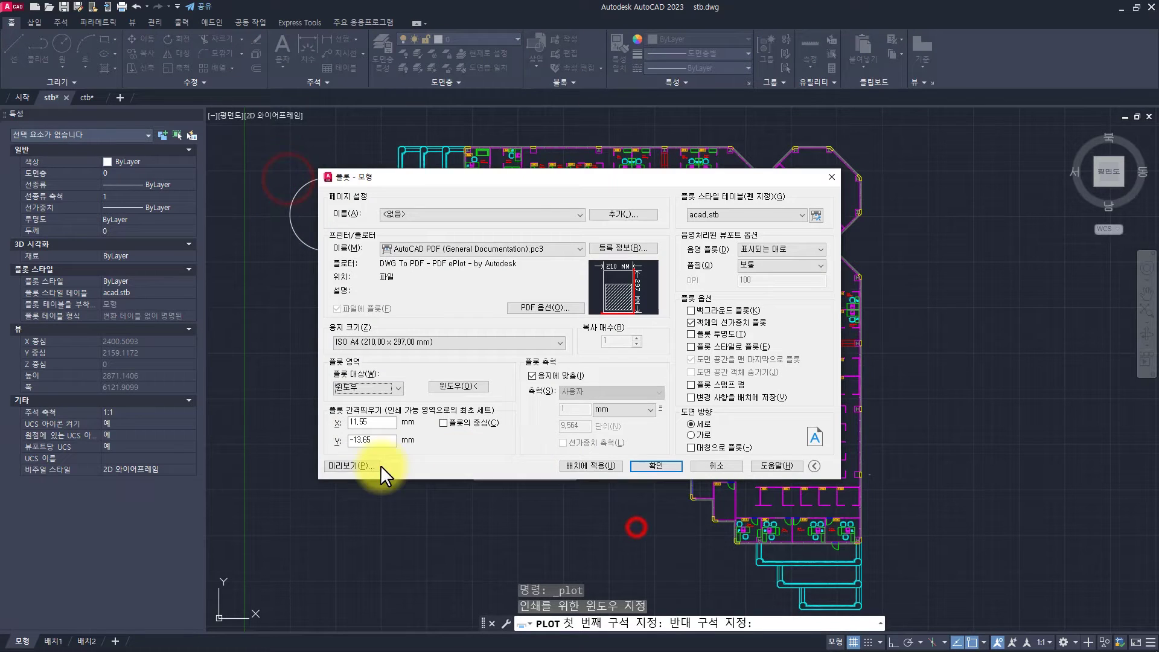
- Centre the plot, enable plotting with plot styles, preview the acad.stb output, and cancel the plot
left_click(458, 422)
left_click(718, 345)
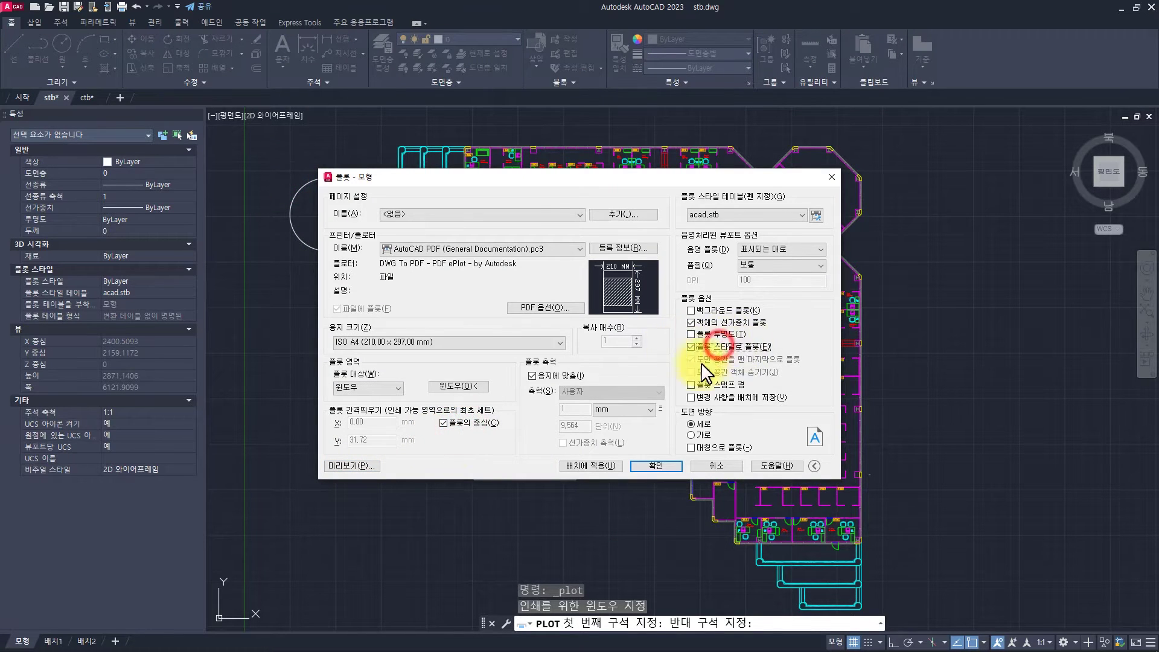
left_click(362, 466)
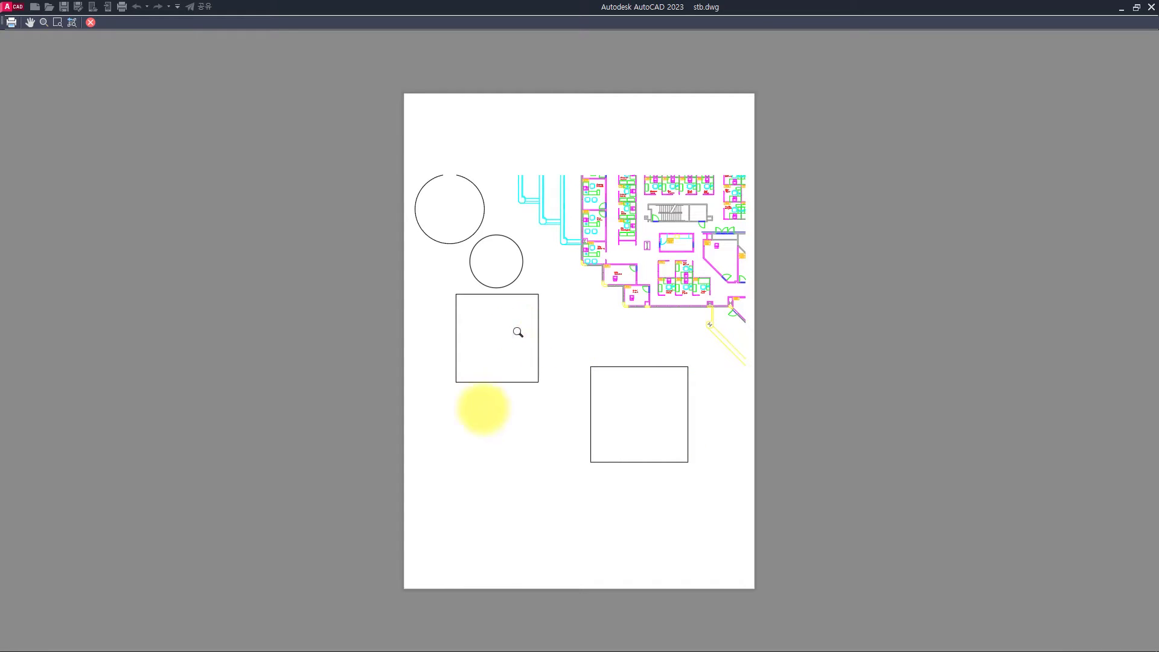
key("Escape")
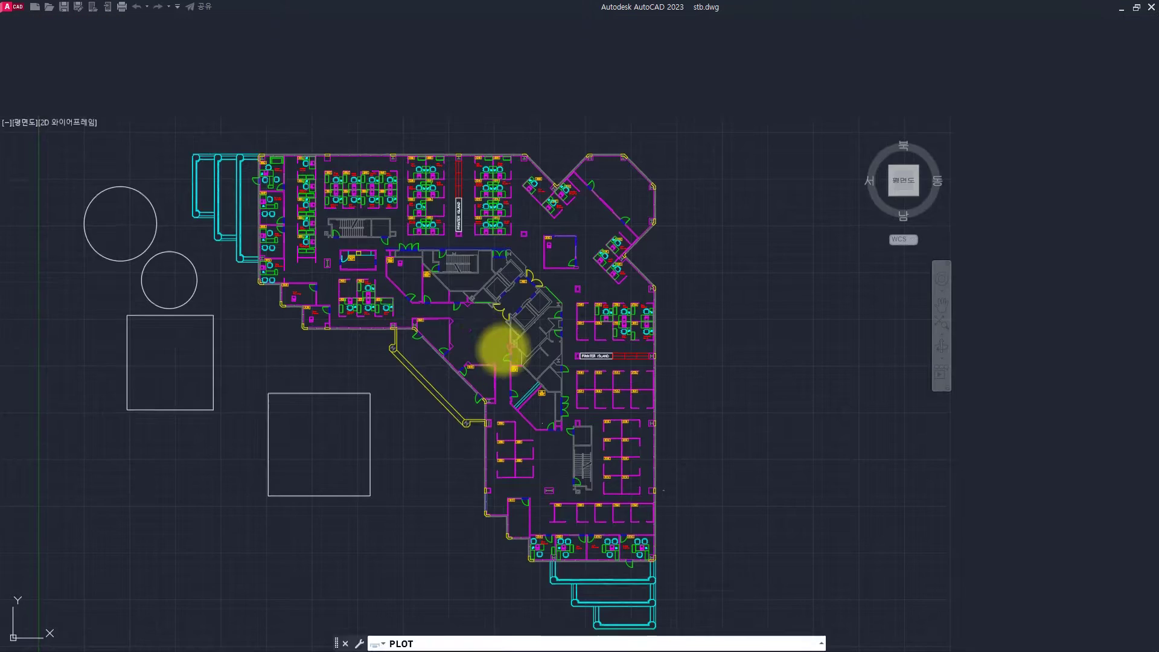
key("Escape")
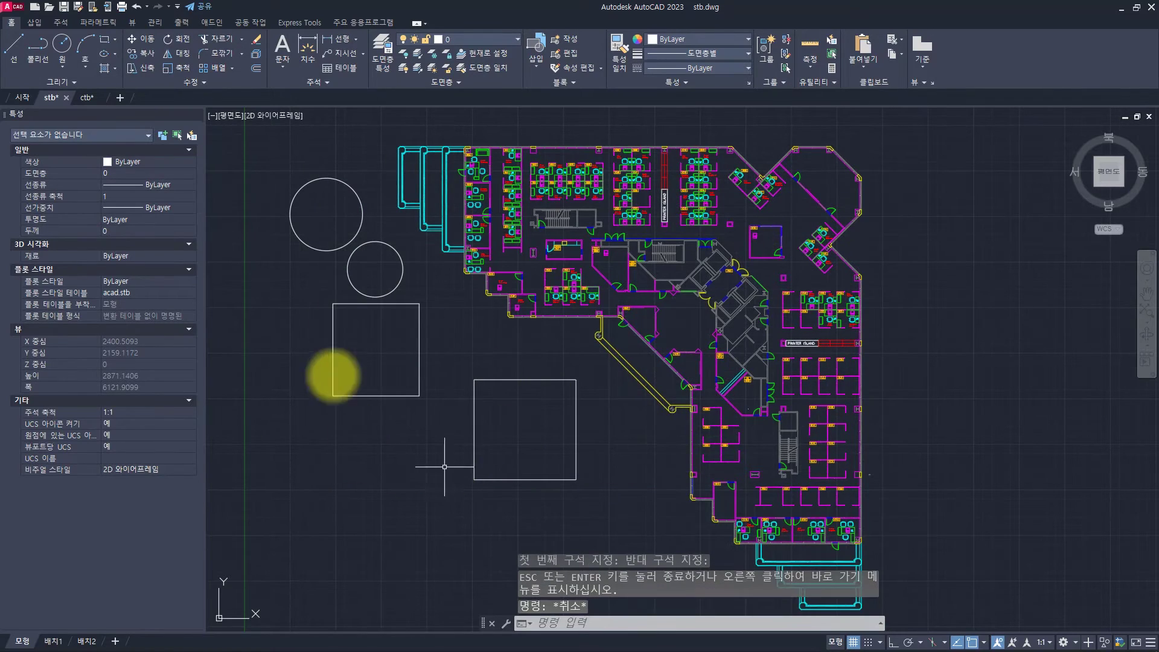
key("Escape")
- Check the plot styles assigned to the smaller and the larger square, and clear the selection
left_click(442, 329)
left_click(363, 377)
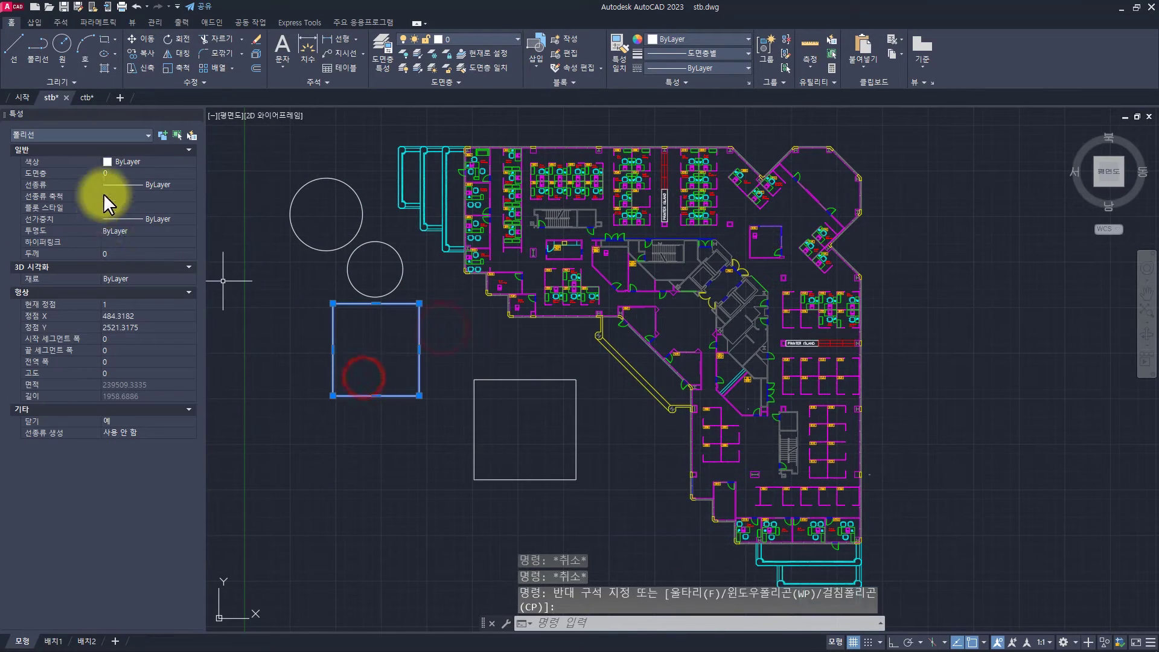
key("Escape")
left_click(534, 361)
left_click(489, 409)
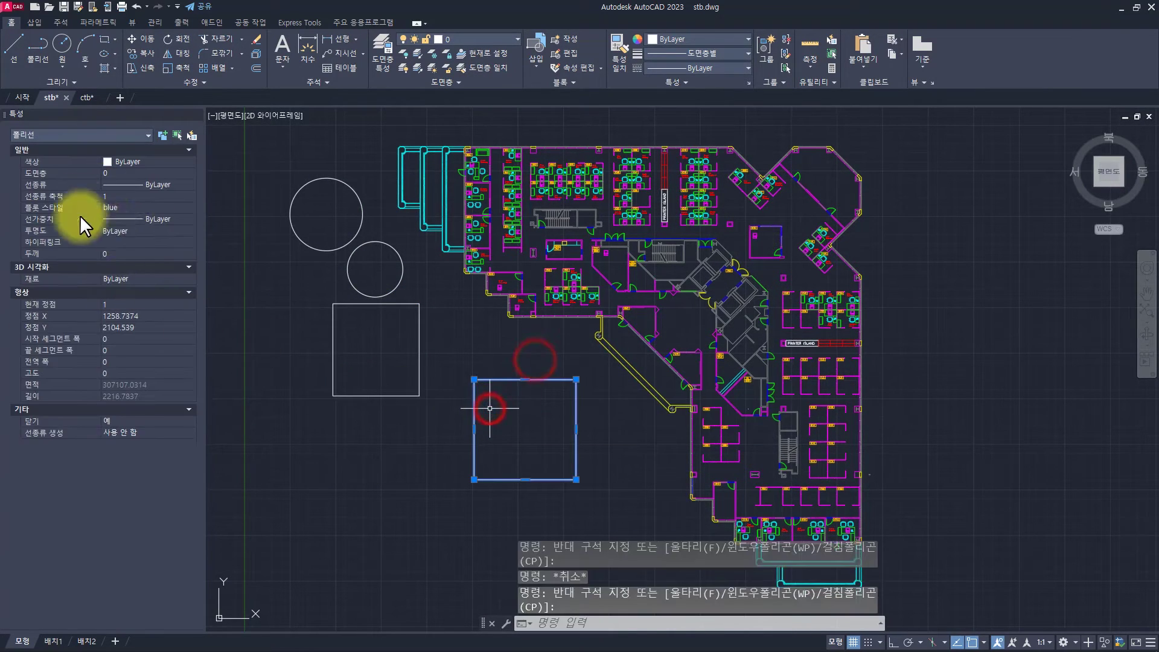
key("Escape")
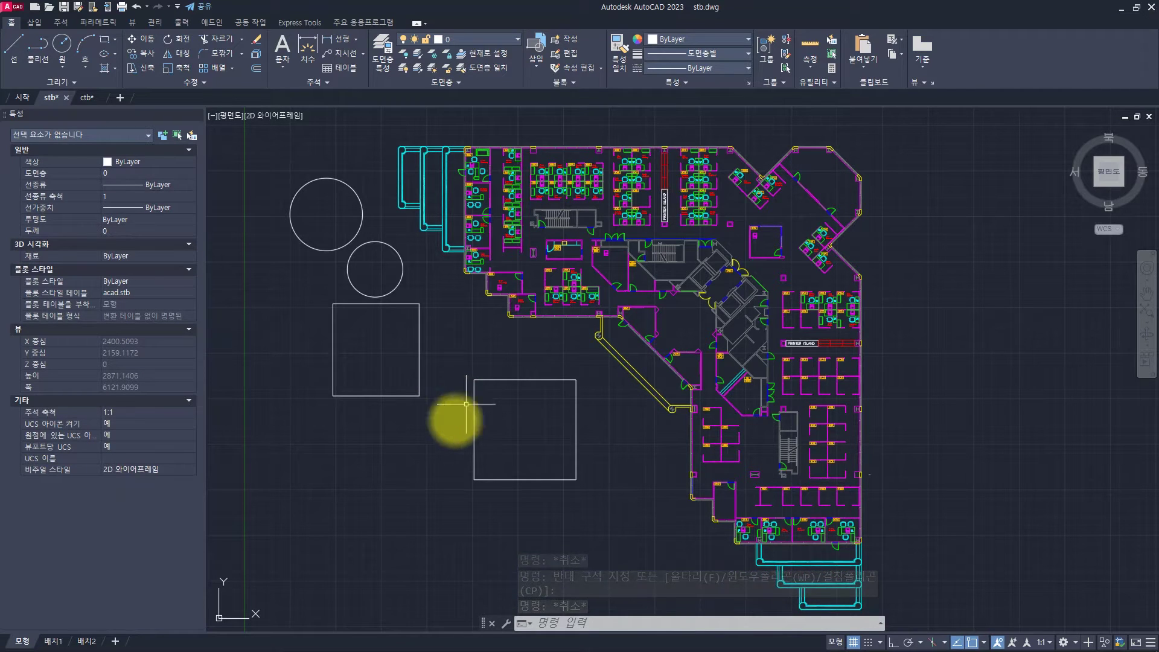
left_click(451, 423)
left_click(376, 365)
key("Escape")
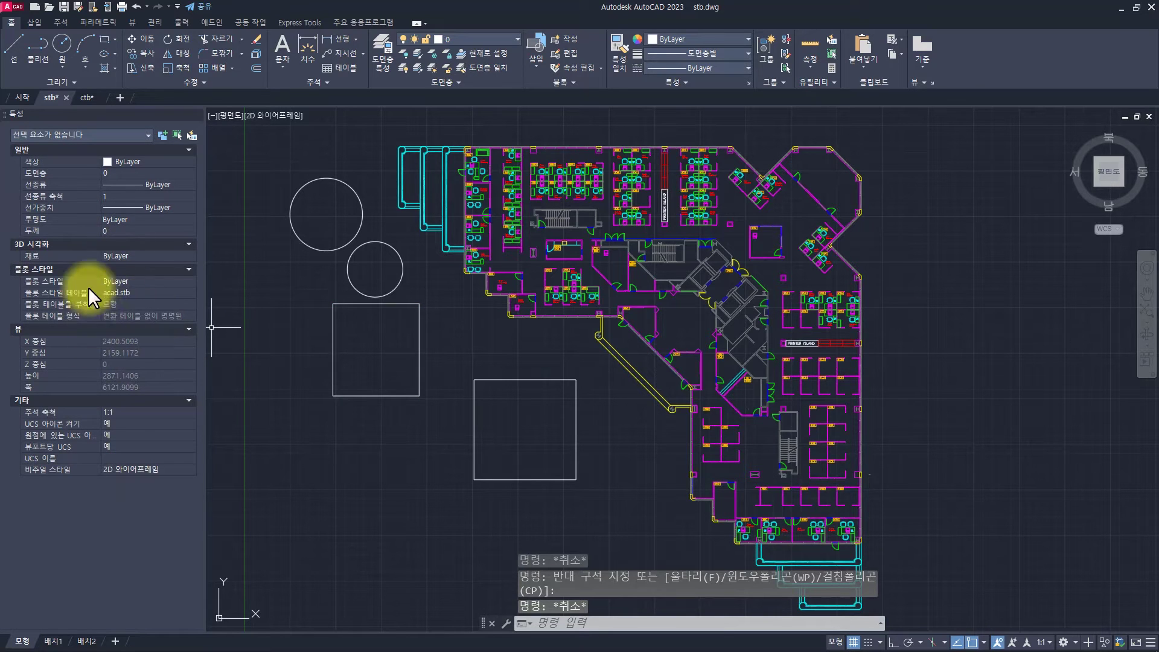
key("Escape")
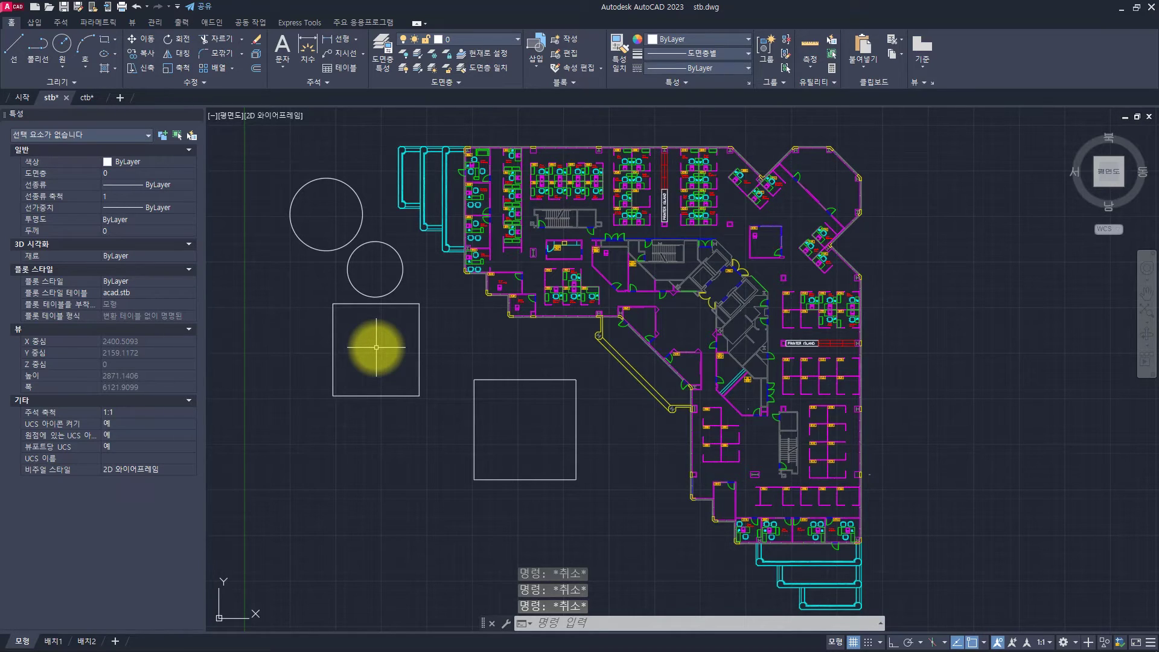
- Set the stb drawing's plot style table to monochrome.stb
left_click(127, 293)
left_click(127, 292)
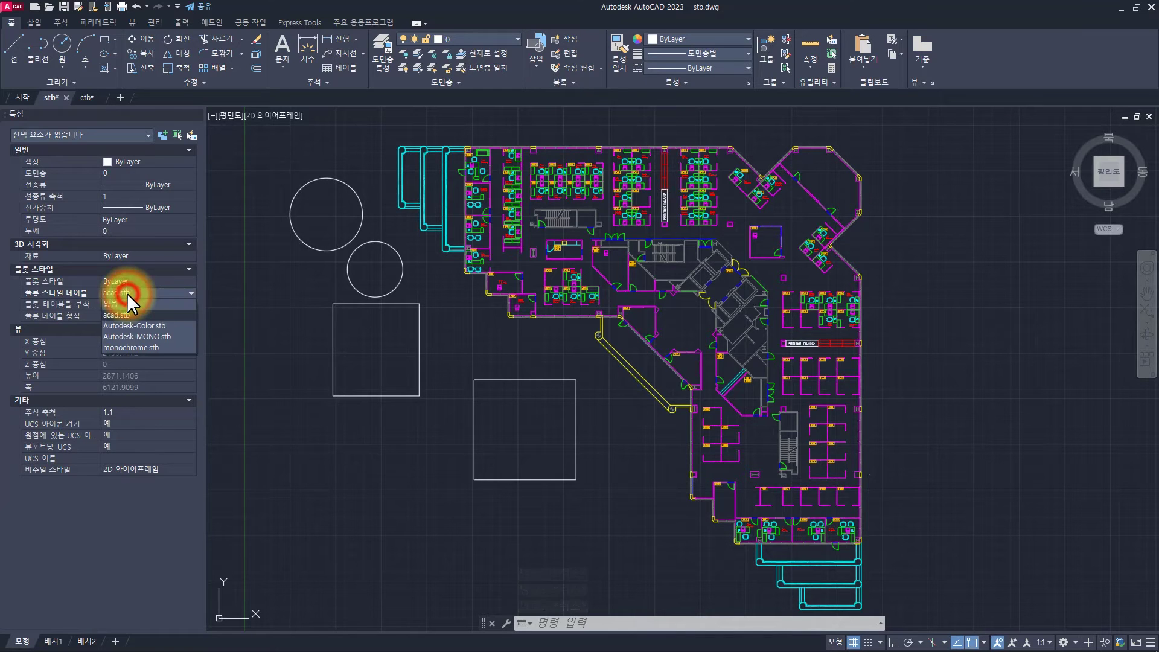
left_click(129, 344)
- Open monochrome.stb for editing from the current plot style dialog and compare its table and form views
left_click(145, 281)
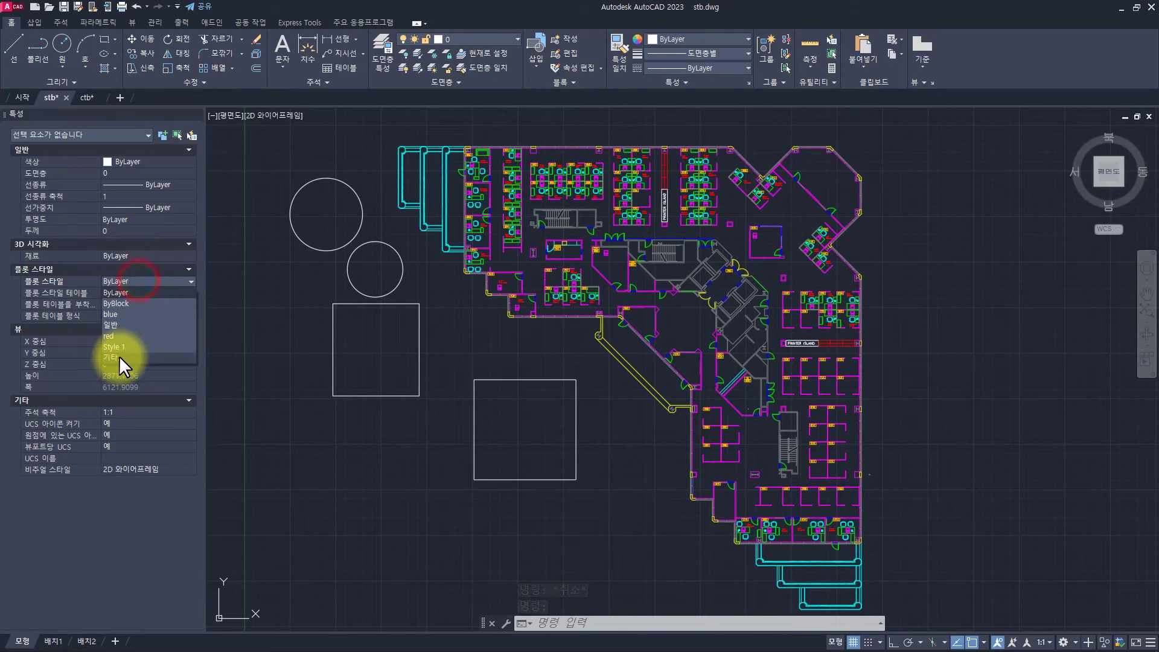
left_click(119, 356)
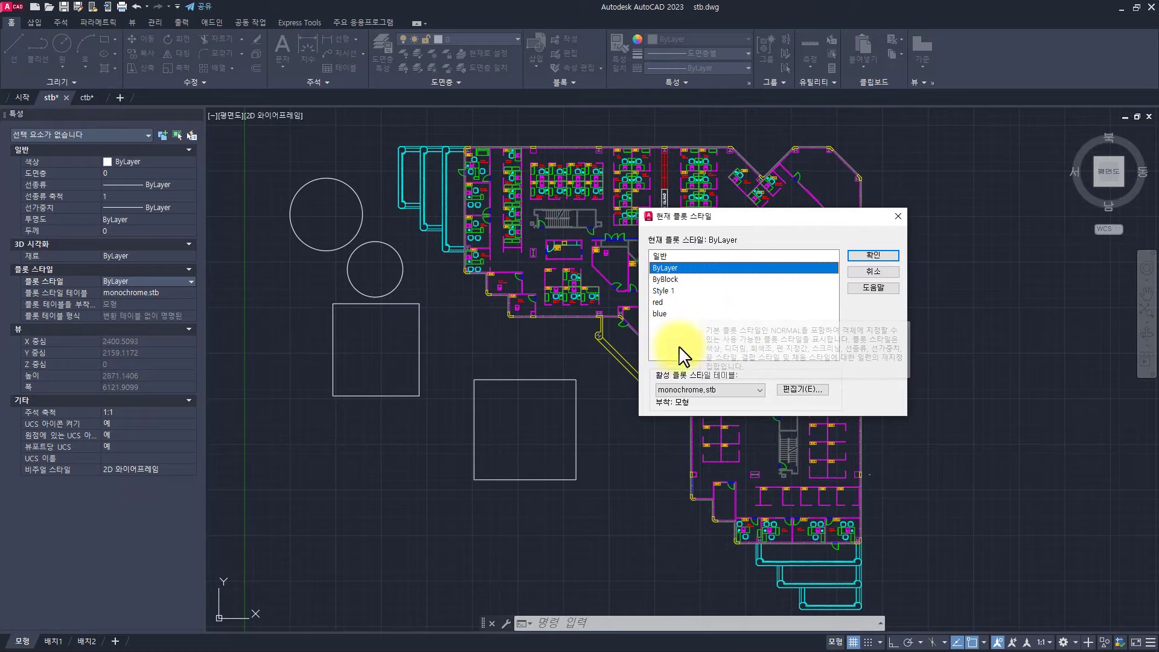
left_click(795, 390)
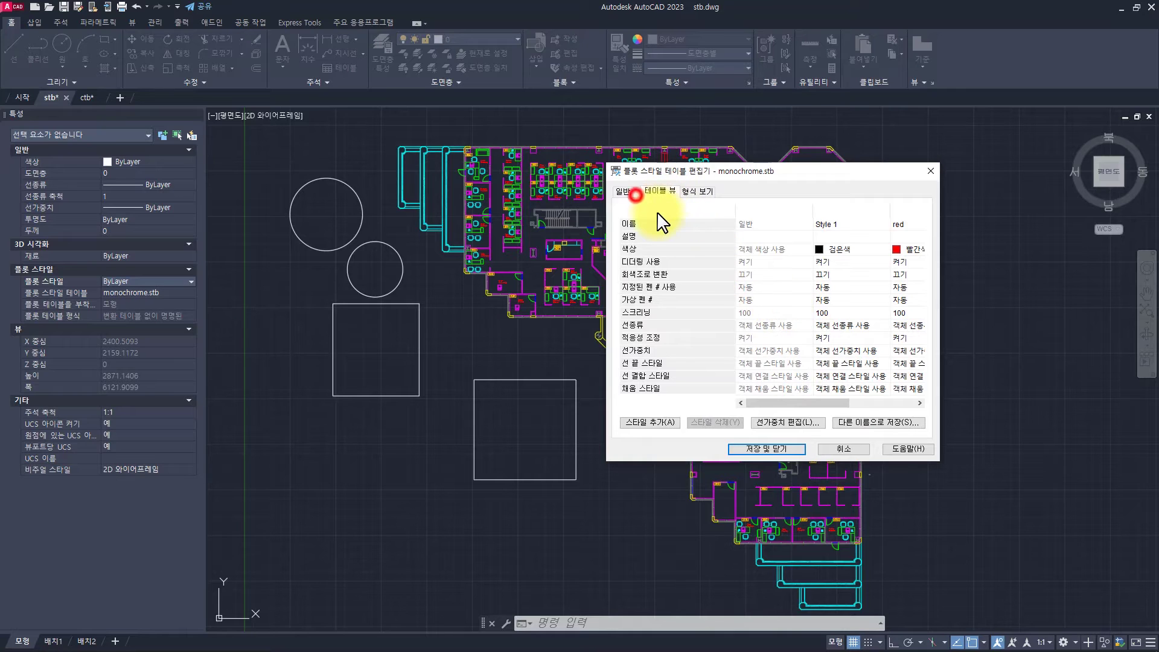
left_click(691, 191)
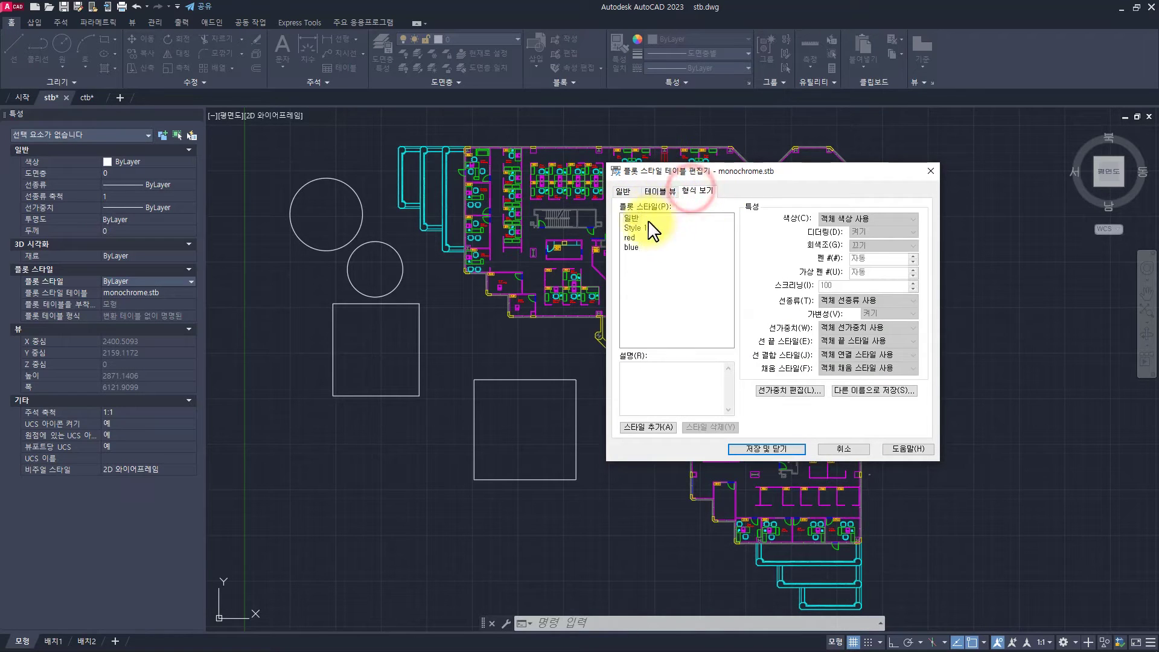
left_click(660, 191)
left_click(697, 191)
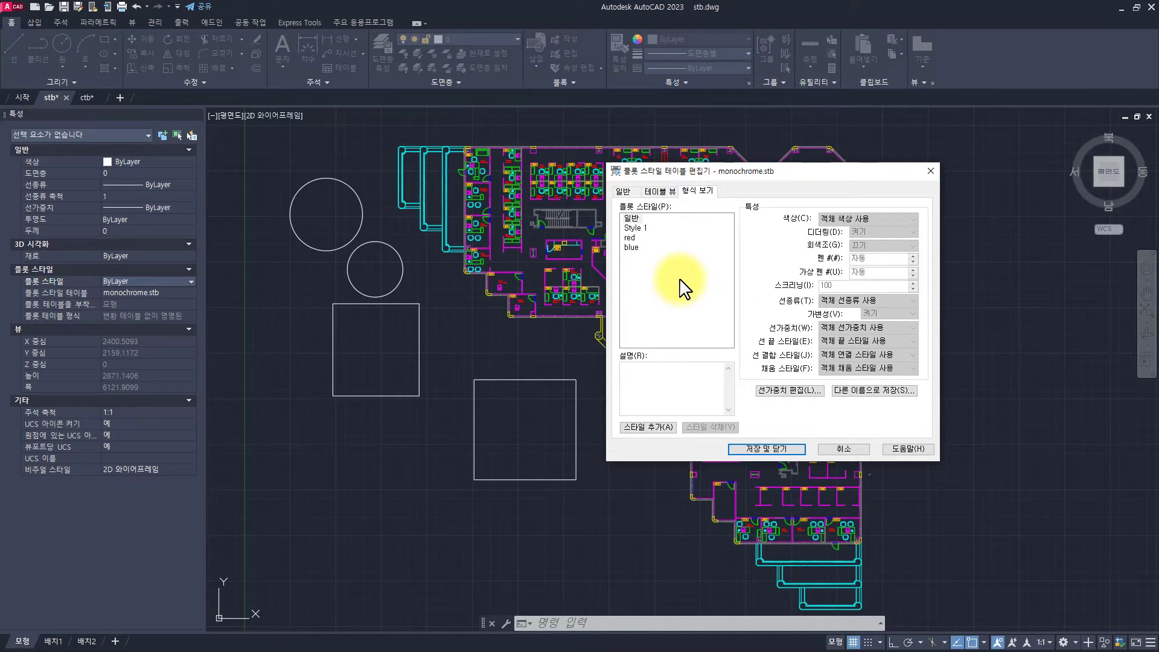
- Add a new plot style named green to monochrome.stb
left_click(648, 427)
type("g")
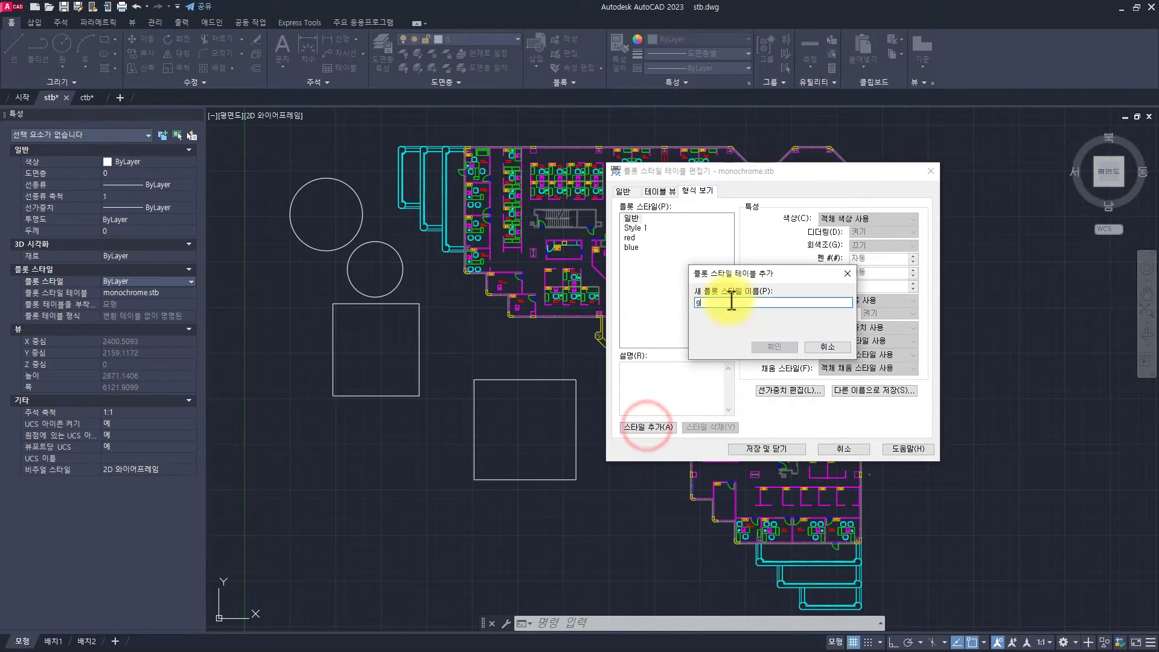
type("reen")
key("Return")
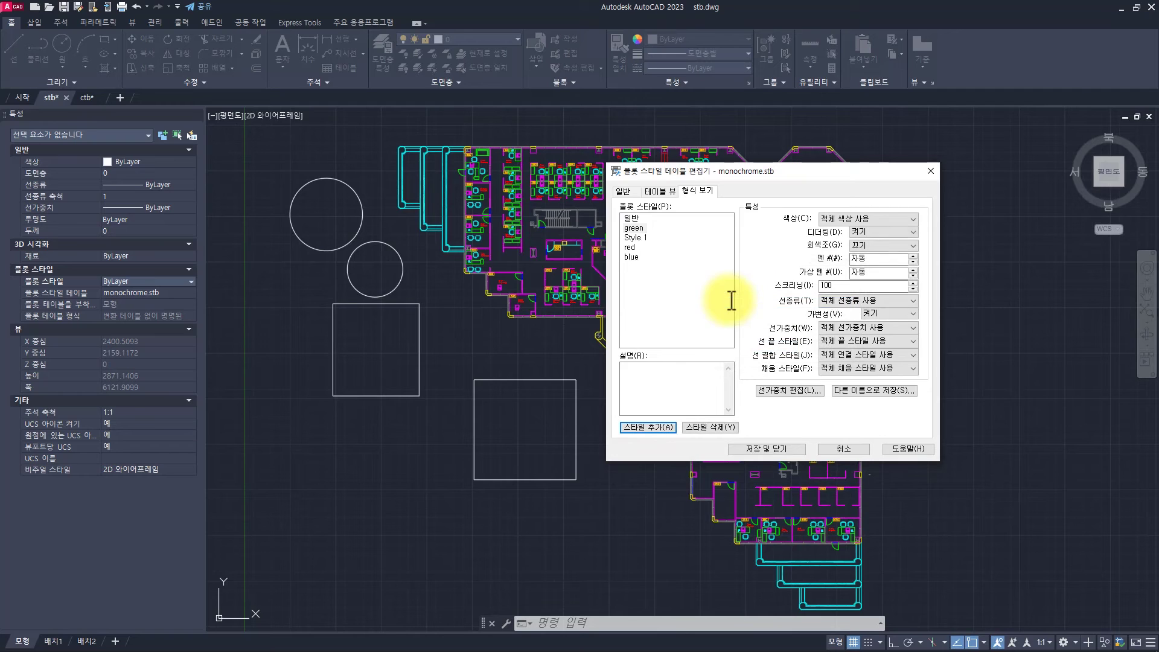
- Set the green plot style's colour to green (초록색), and save and close the monochrome.stb table
left_click(632, 229)
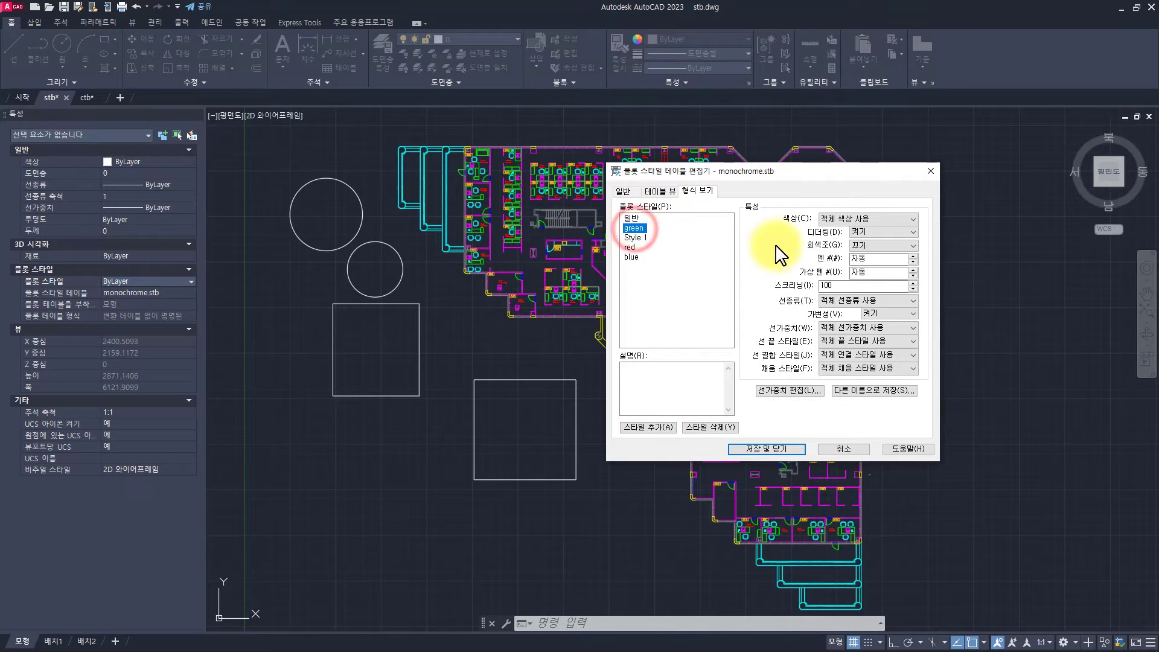
left_click(851, 218)
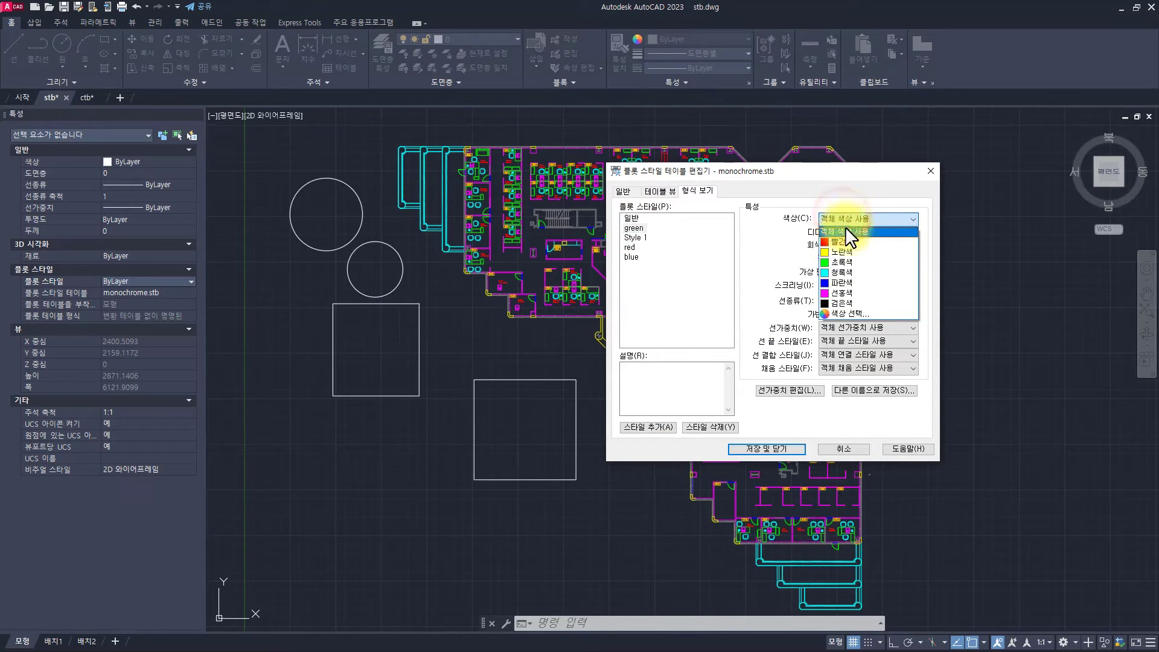
left_click(843, 263)
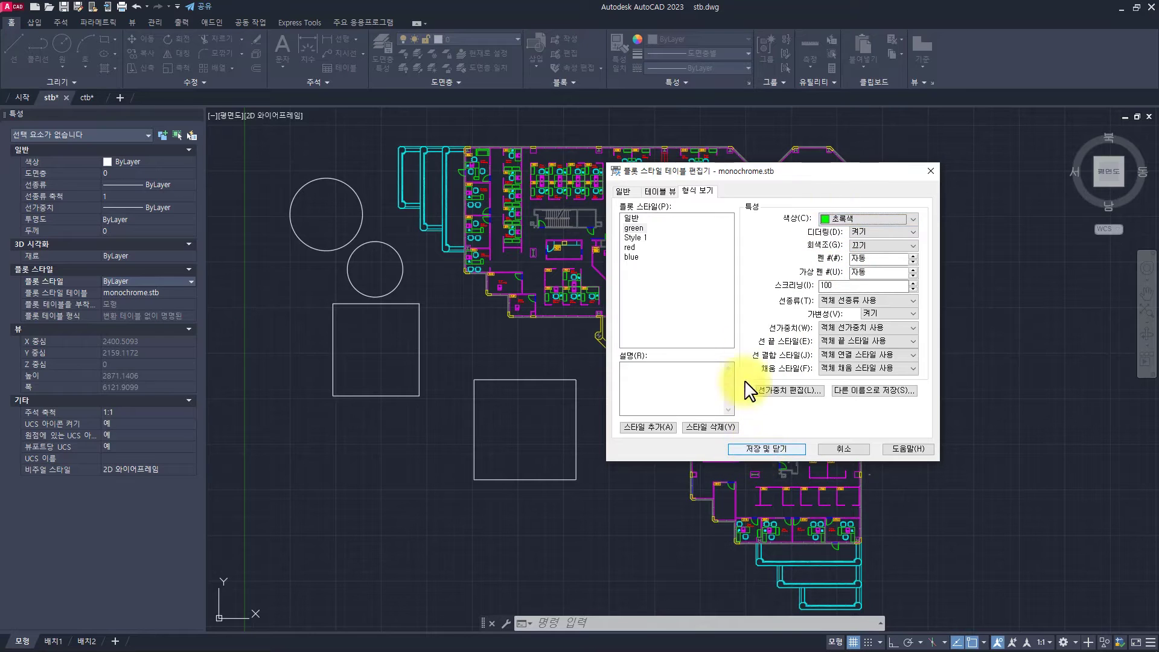
left_click(773, 449)
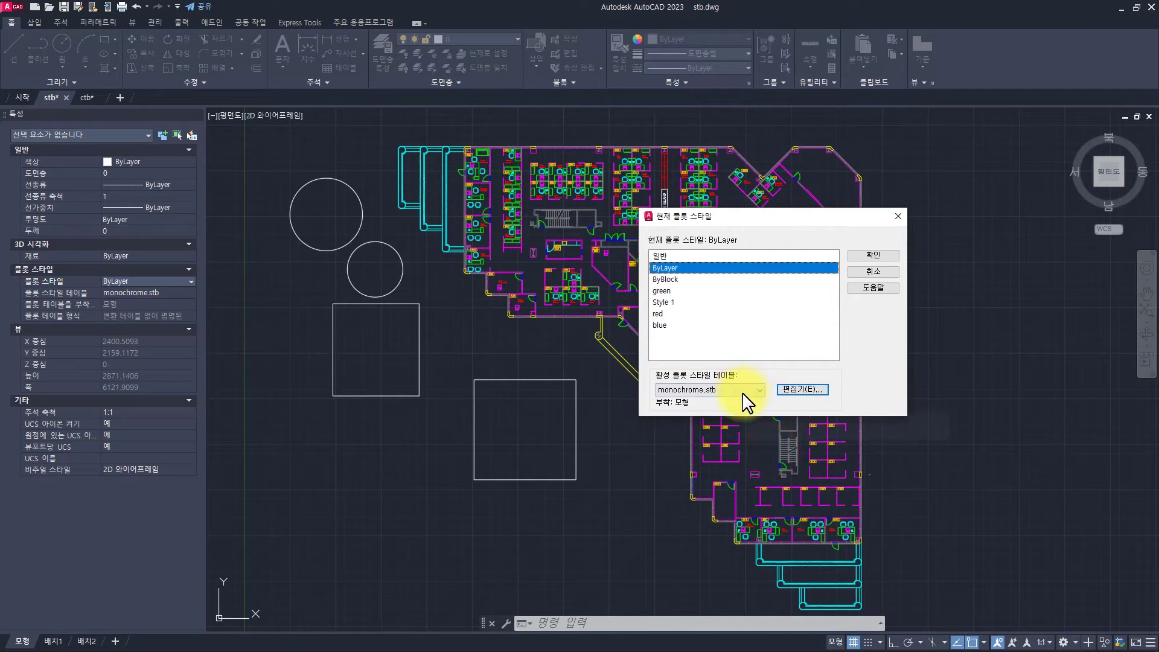
- Make green the current plot style for new objects
left_click(688, 290)
left_click(873, 254)
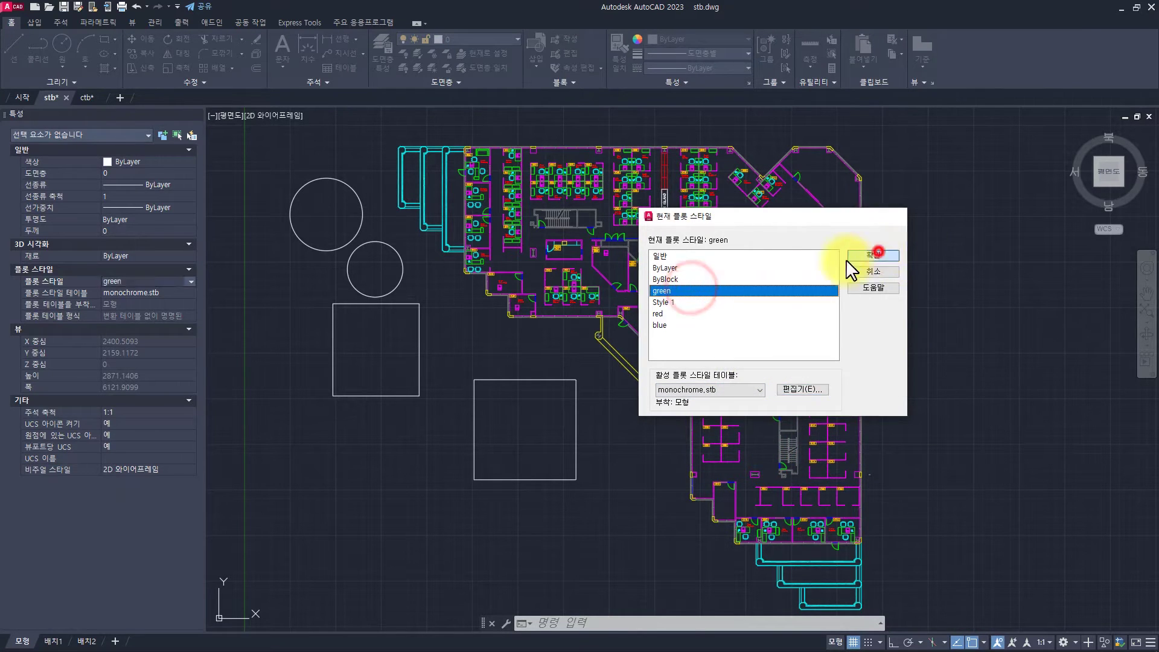
left_click(124, 280)
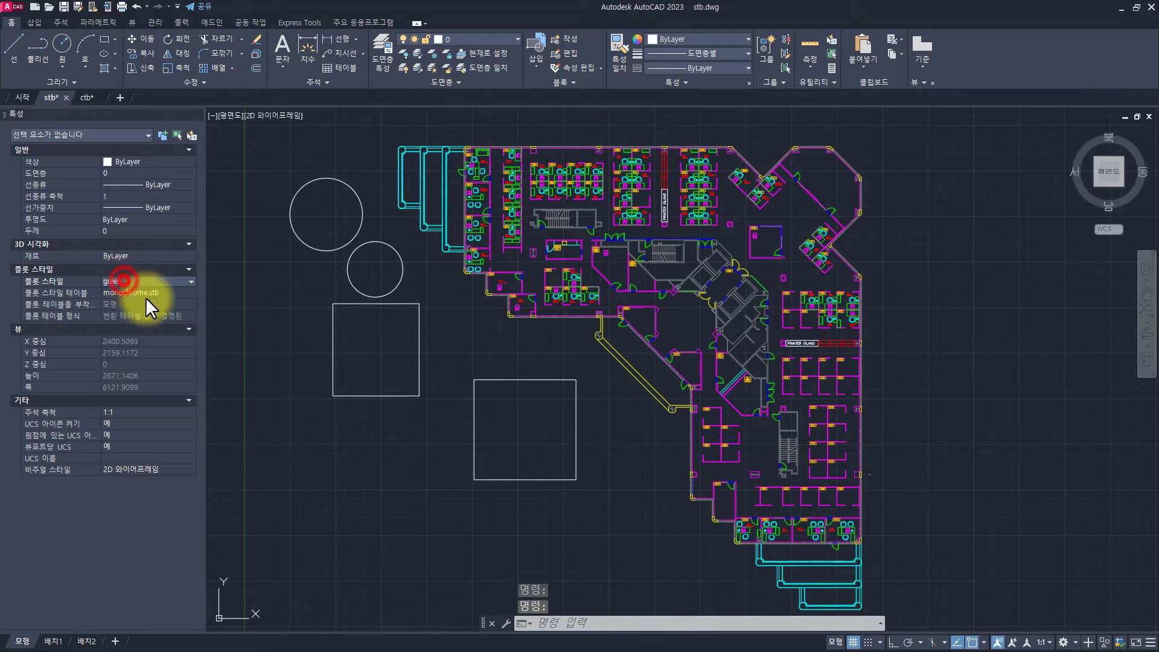
- Draw a rectangle with a perimeter of about 2402 units between the two squares, overlapping both
type("rec")
key("Return")
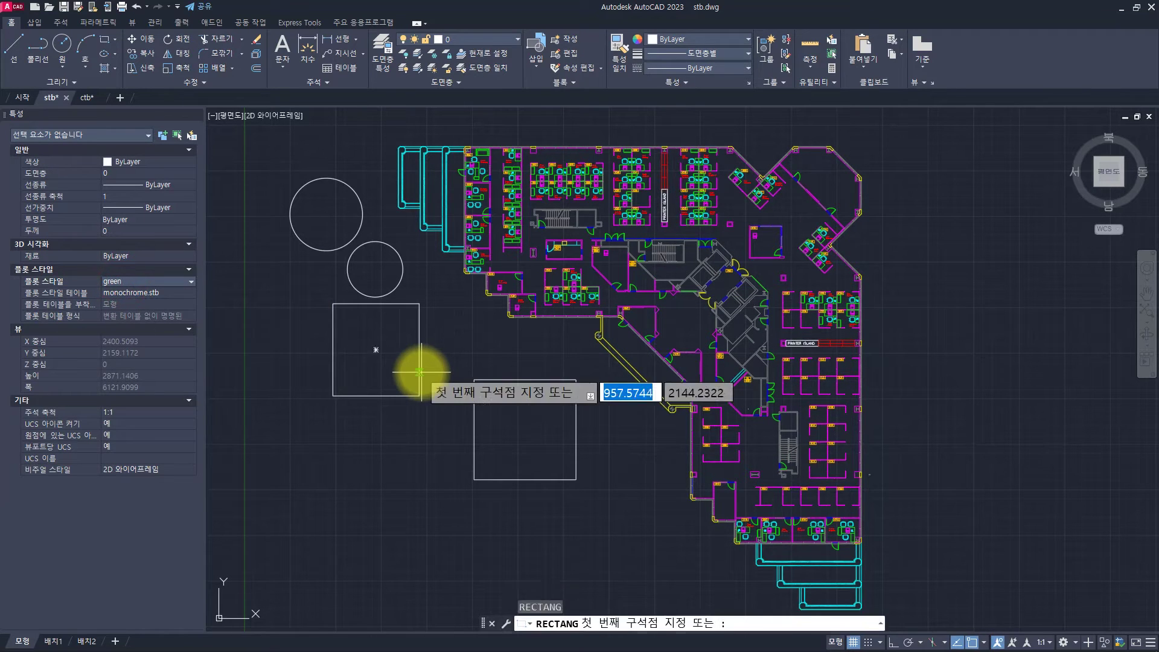
left_click(385, 345)
left_click(506, 444)
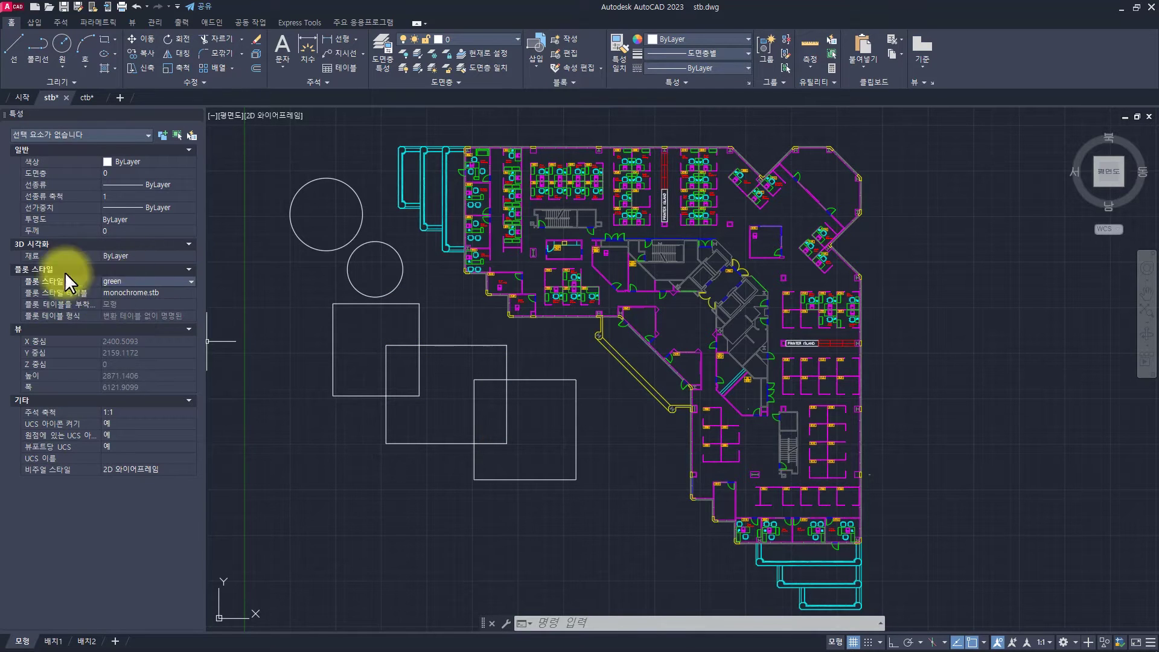
- Check which plot style is assigned to the new rectangle, and clear the selection
left_click(529, 332)
left_click(487, 359)
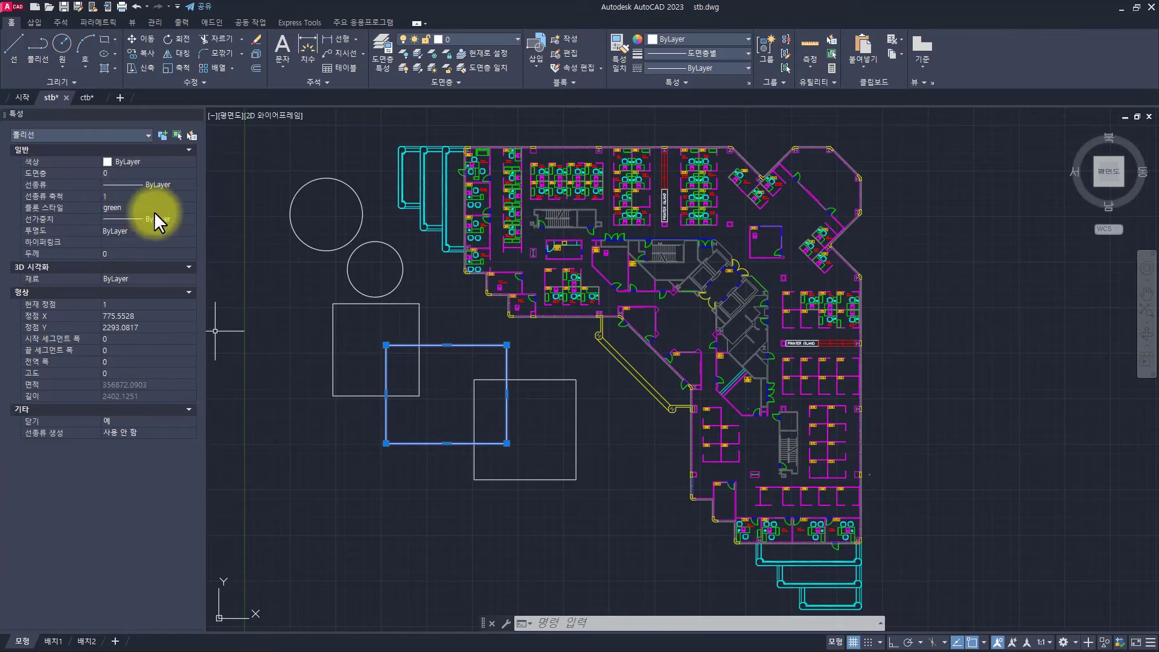
key("Escape")
key("Escape")
key("Escape")
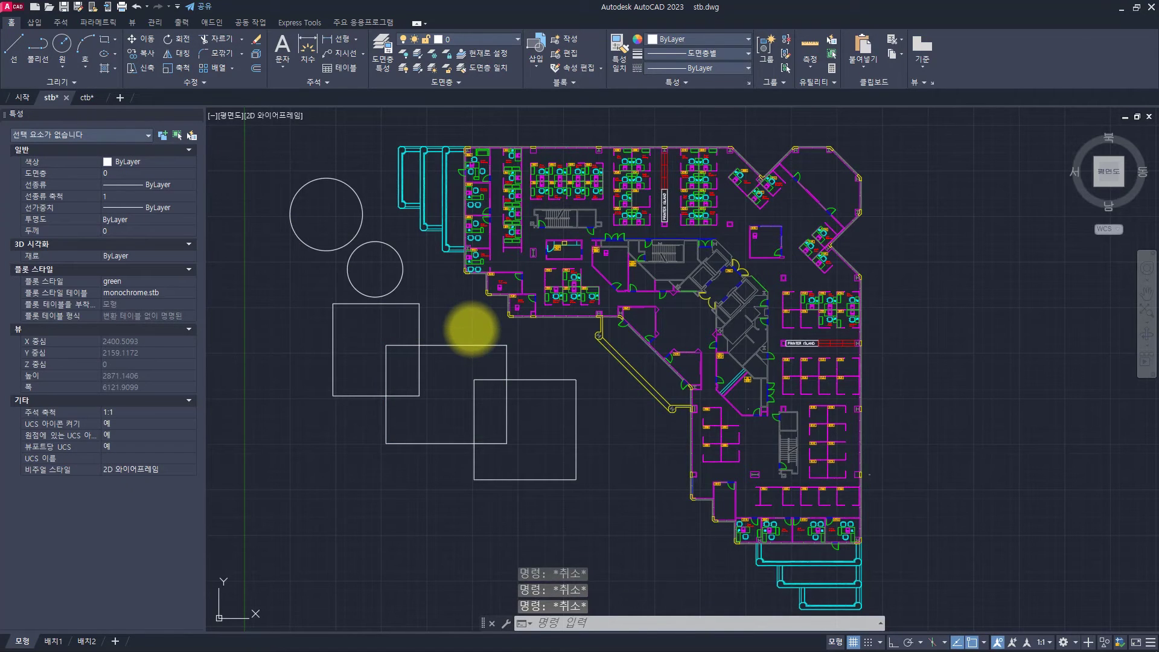
- Set up a centred plot to AutoCAD PDF (General Documentation).pc3 with a window around the overlapping rectangles and plot styles enabled
key("ctrl+p")
left_click(453, 247)
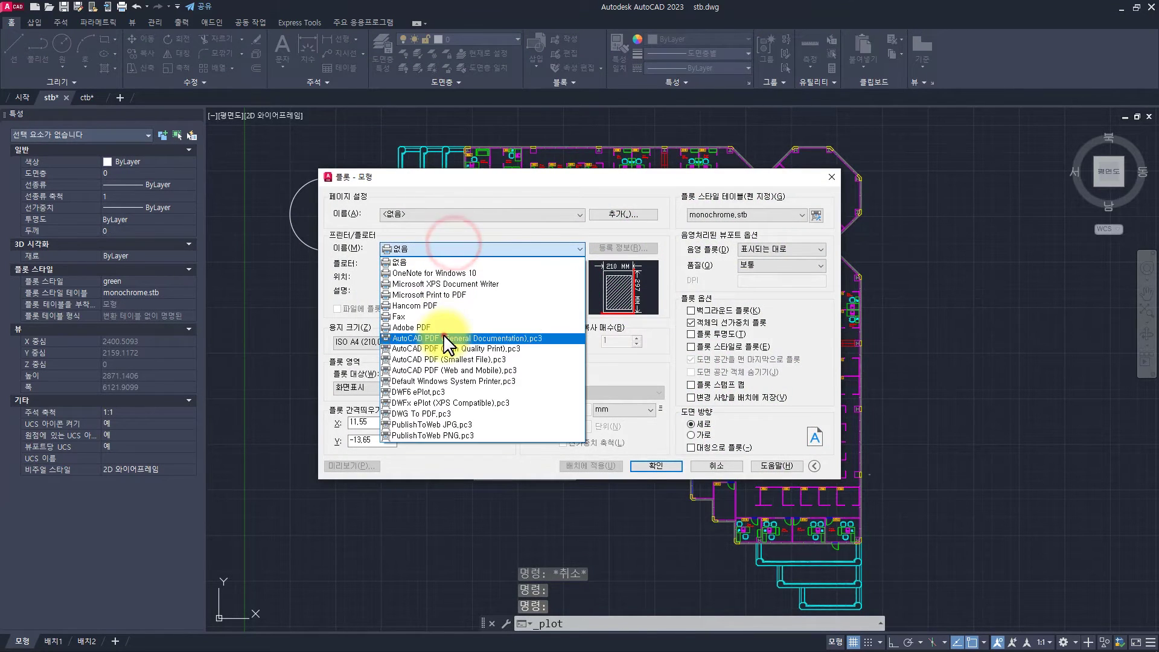
left_click(443, 335)
left_click(360, 387)
left_click(360, 407)
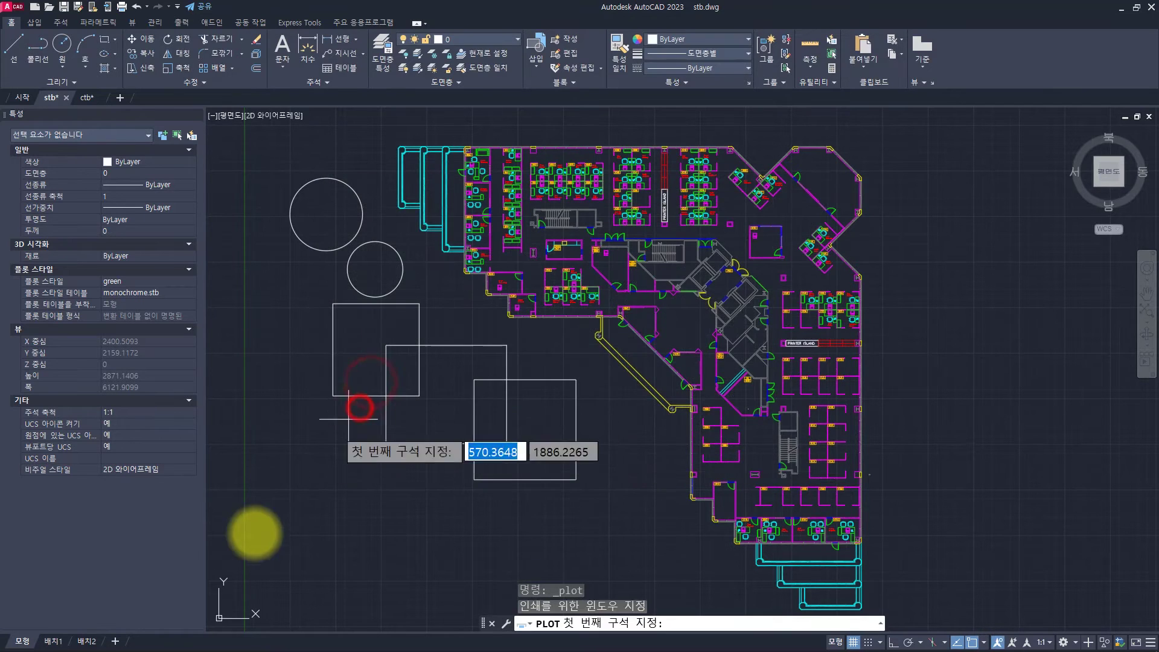
left_click(249, 545)
left_click(632, 258)
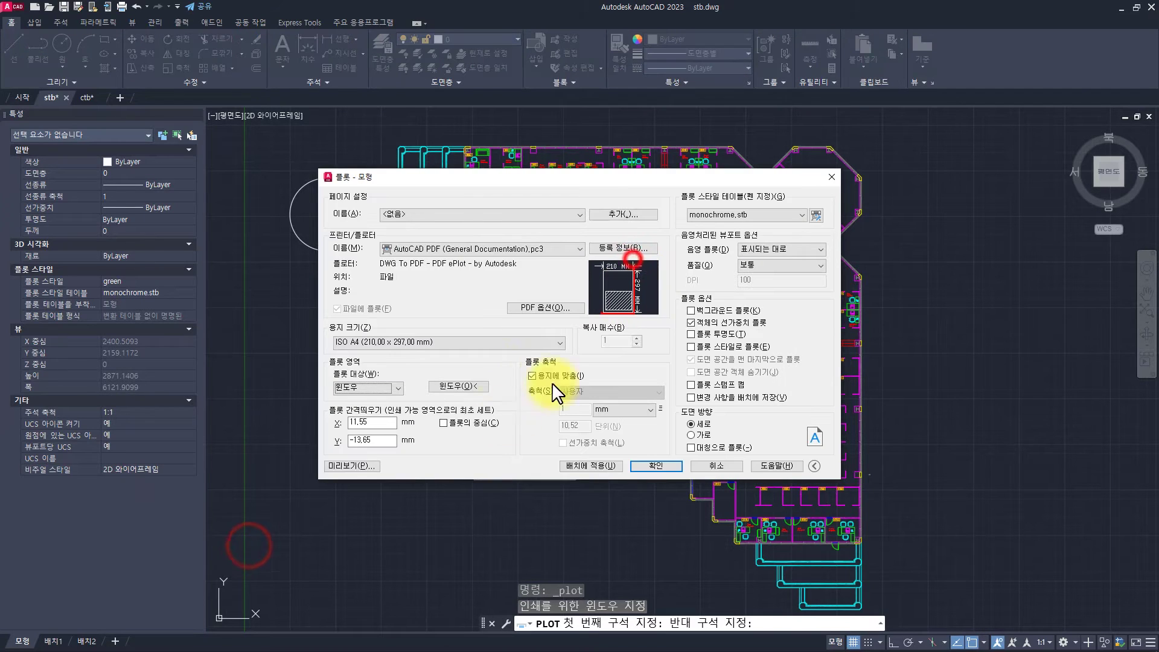
left_click(450, 422)
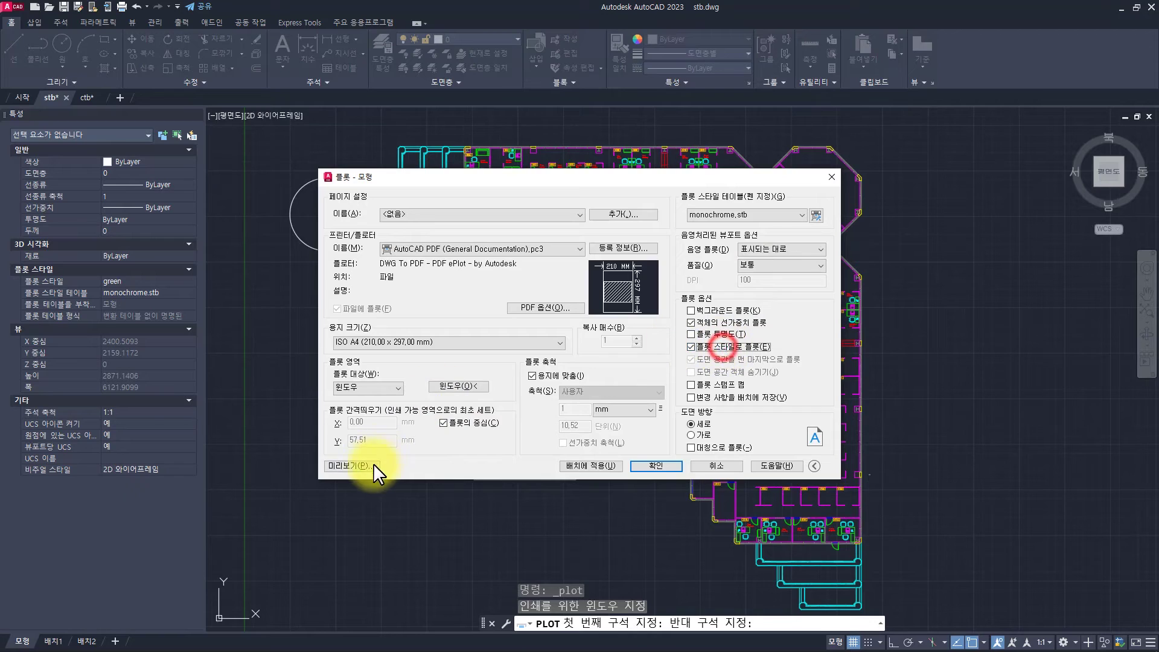
- Preview the plot of the overlapping rectangles to check their colours, and return to the drawing
left_click(373, 465)
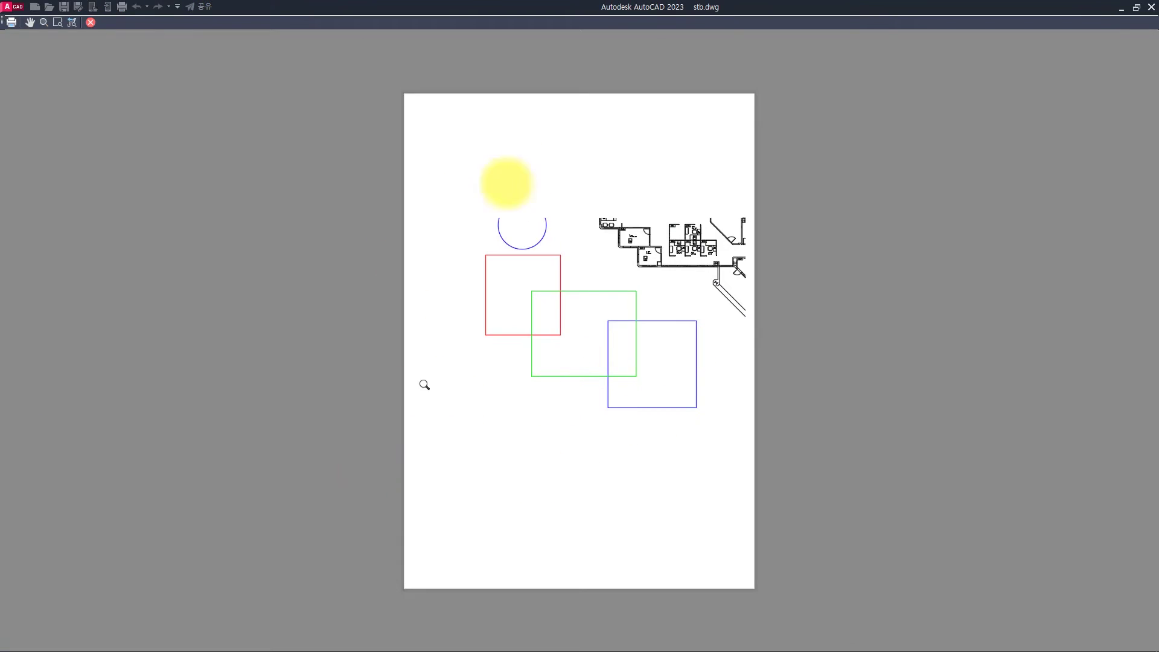
left_click(563, 374)
key("Escape")
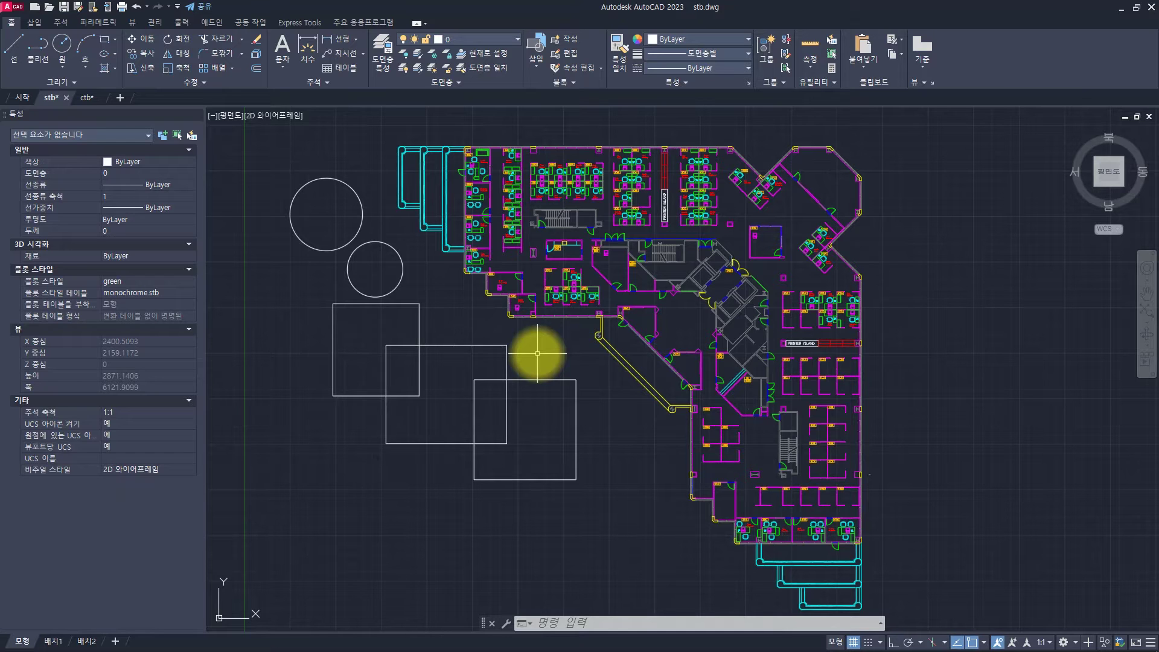
mouse_move(537, 353)
middle_mouse_down()
mouse_move(578, 347)
mouse_move(575, 363)
middle_mouse_up()
key("Escape")
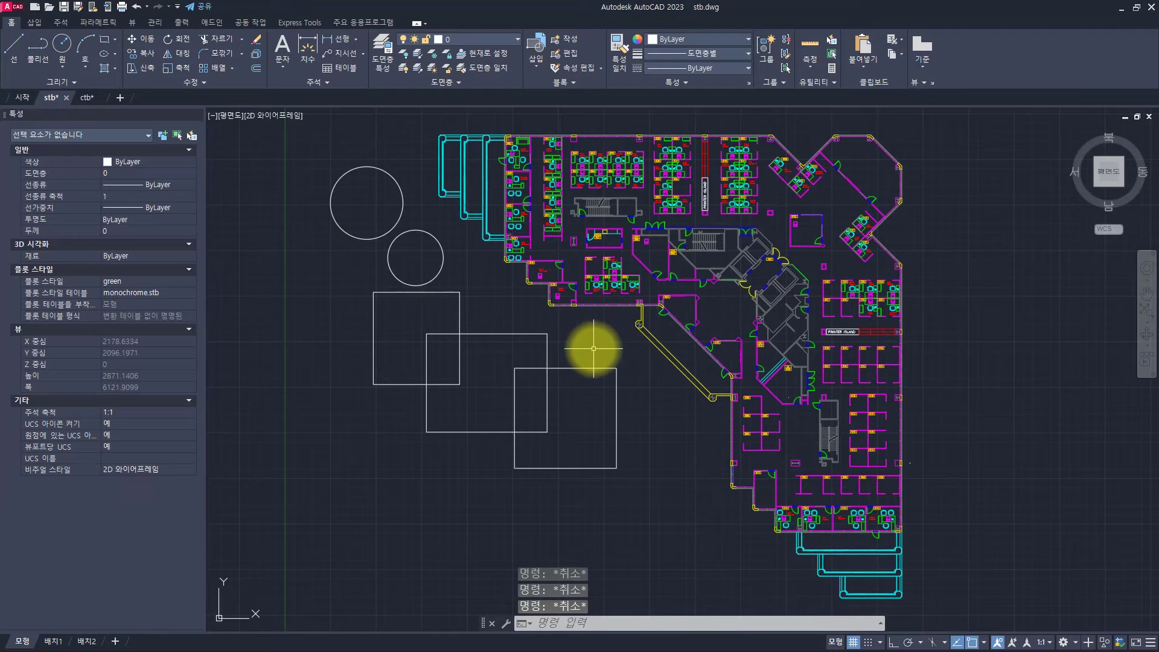
- Switch to the image q3.jpg, read the enlarged question on plotting only some elements in colour, and return to AutoCAD
key("alt+Tab")
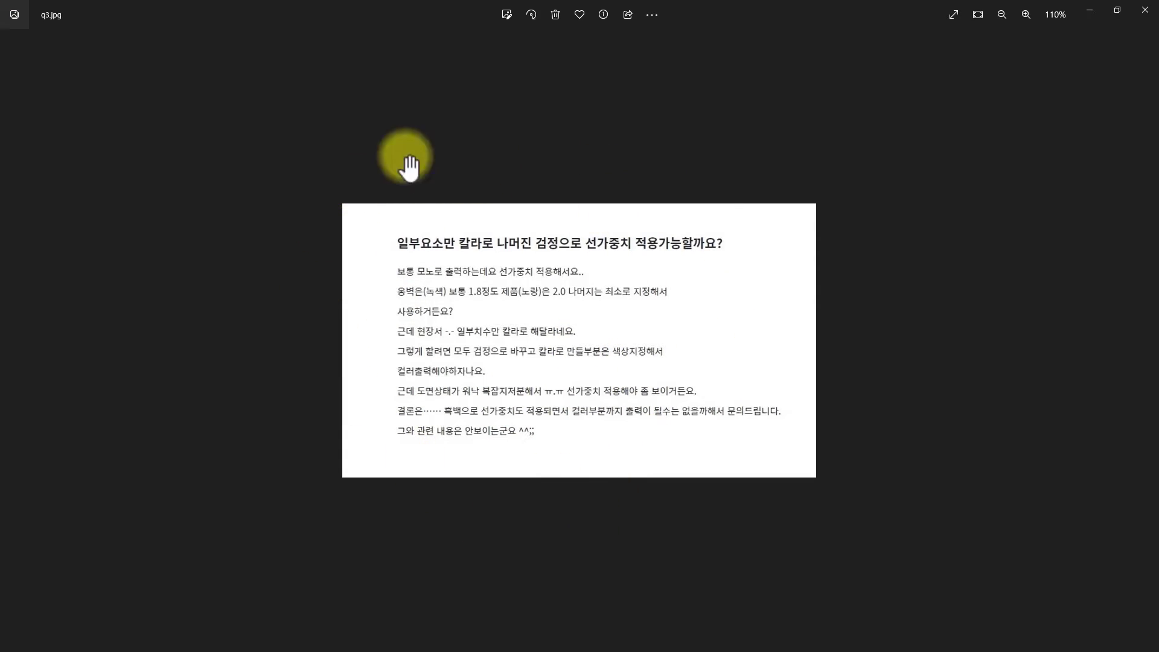
scroll(546, 362, "up", 3)
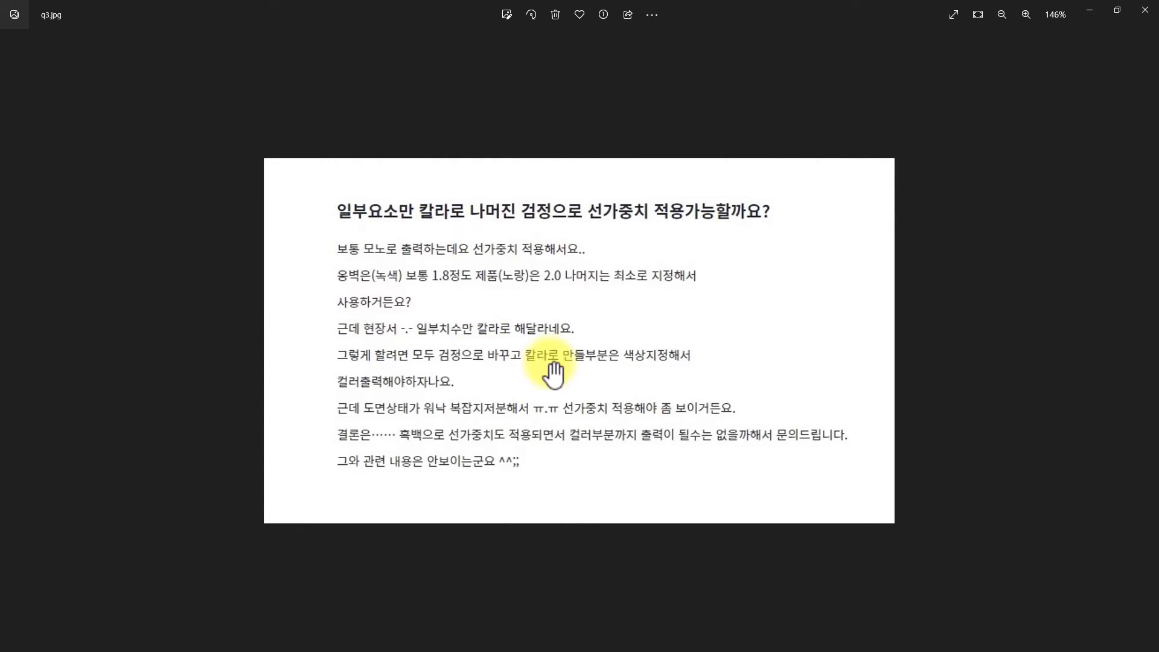
key("alt+Tab")
key("Escape")
key("Escape")
key("Escape")
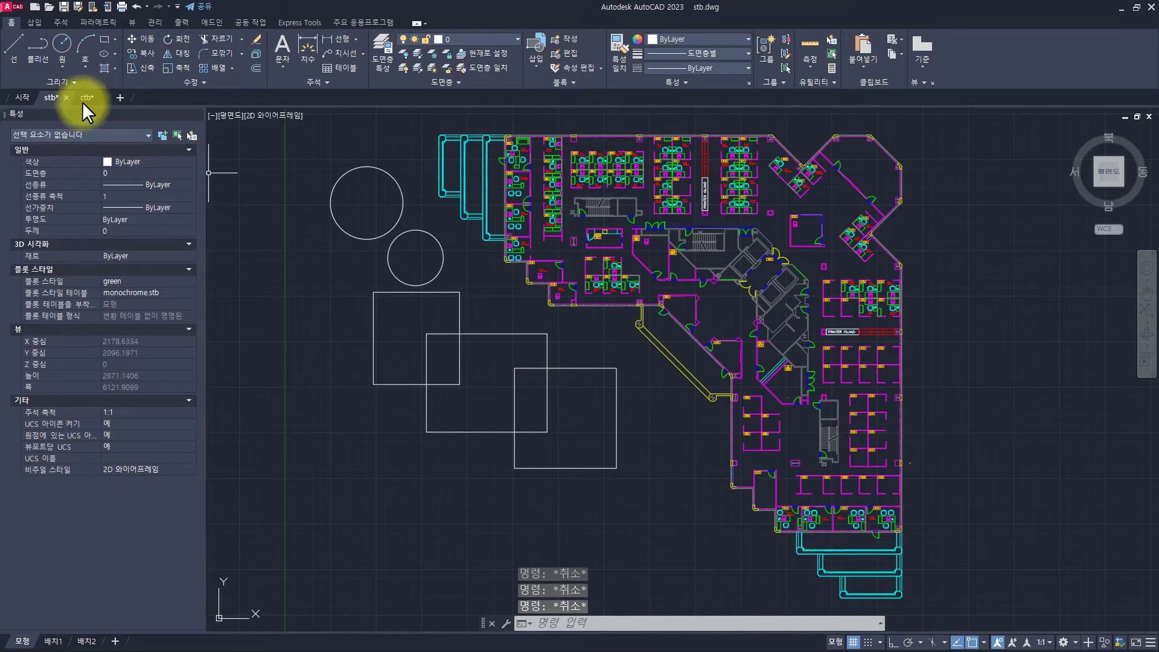
- Close the stb drawing and check which plot style tables are offered for plotting the ctb drawing
left_click(66, 98)
left_click(614, 355)
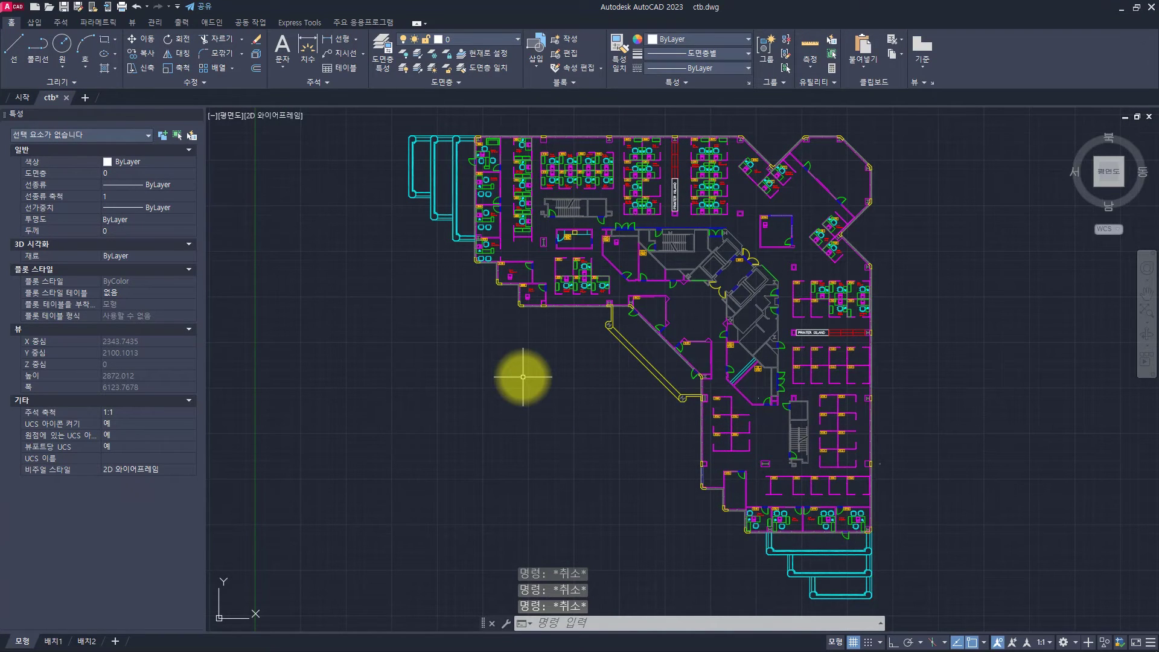
key("ctrl+p")
left_click(730, 214)
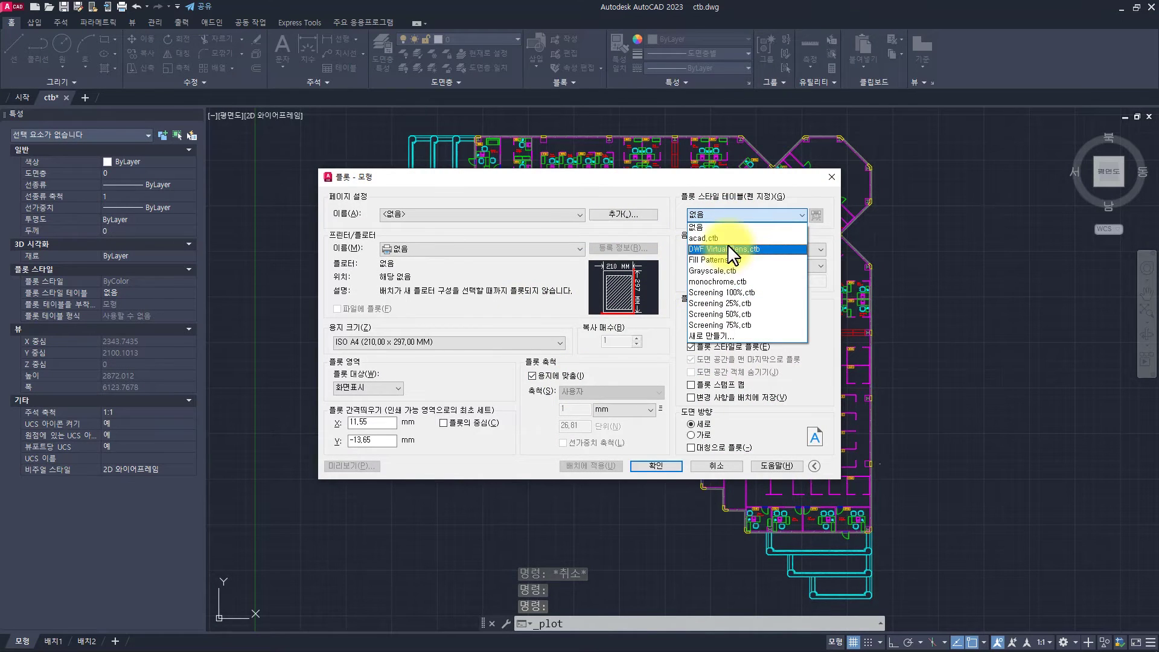
key("Escape")
key("Escape")
- Draw a rectangle with a perimeter of about 5269 units overlapping the floor plan's stepped inner corner
type("rec")
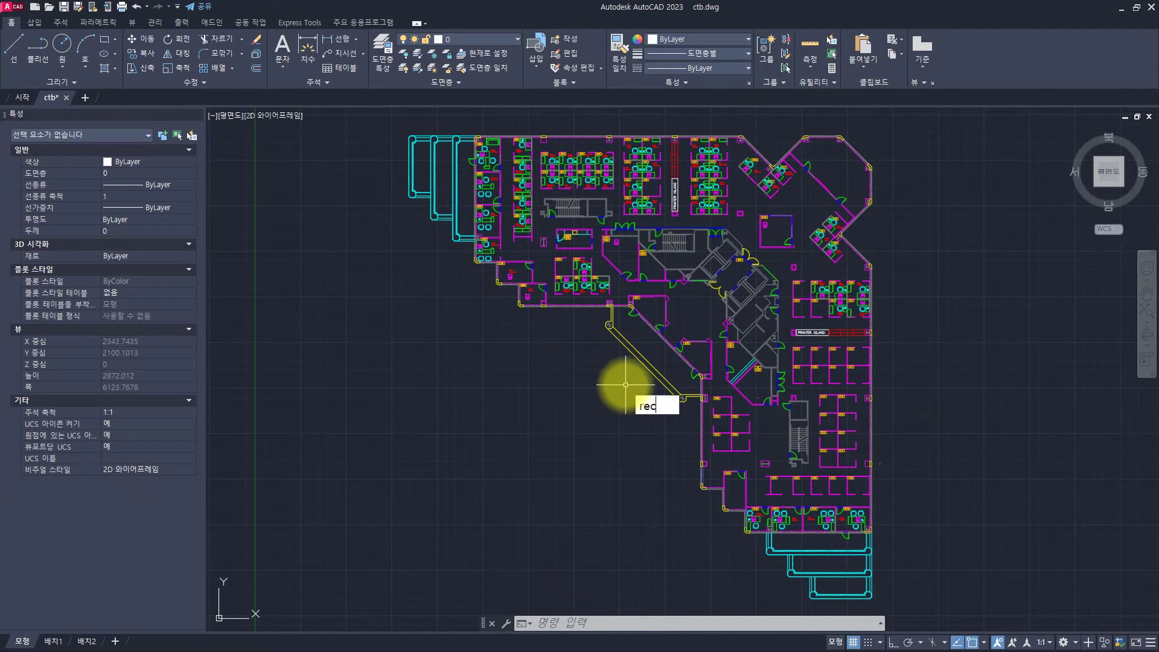
key("Return")
left_click(471, 433)
left_click(740, 224)
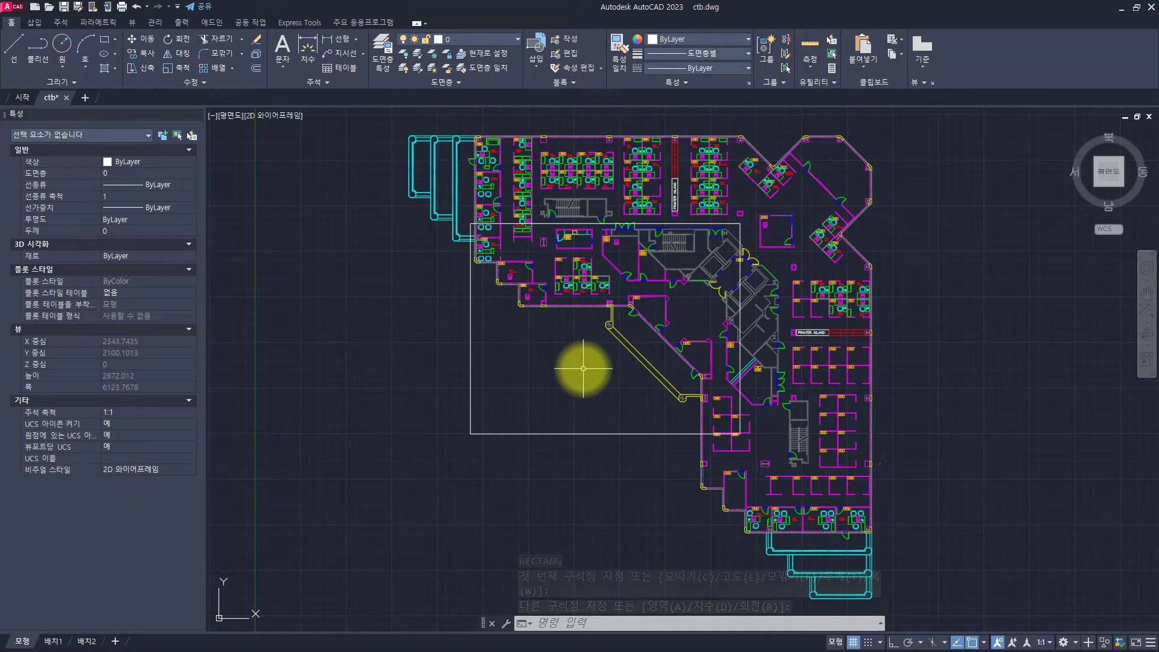
key("Escape")
key("Escape")
key("Escape")
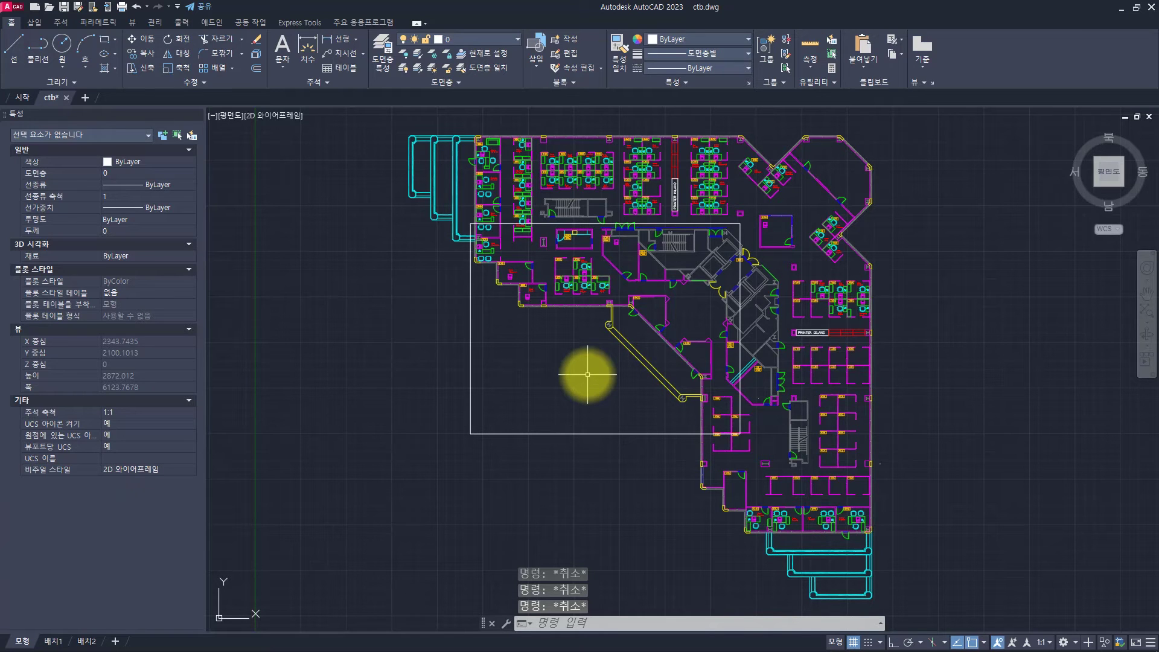
key("ctrl+p")
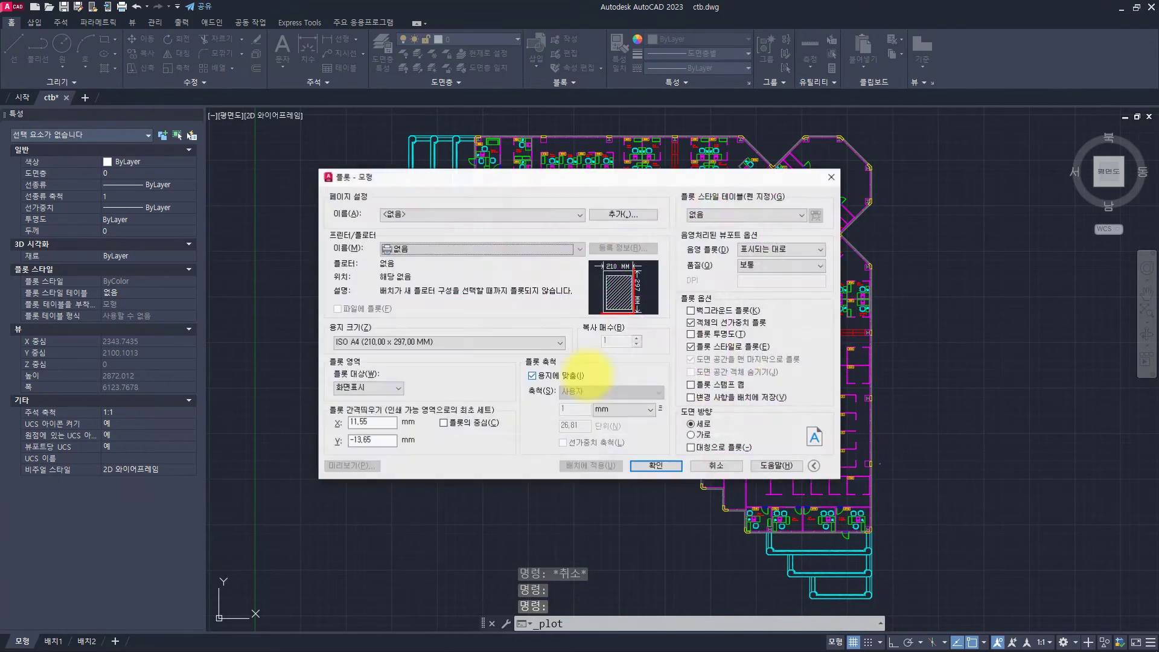
left_click(707, 214)
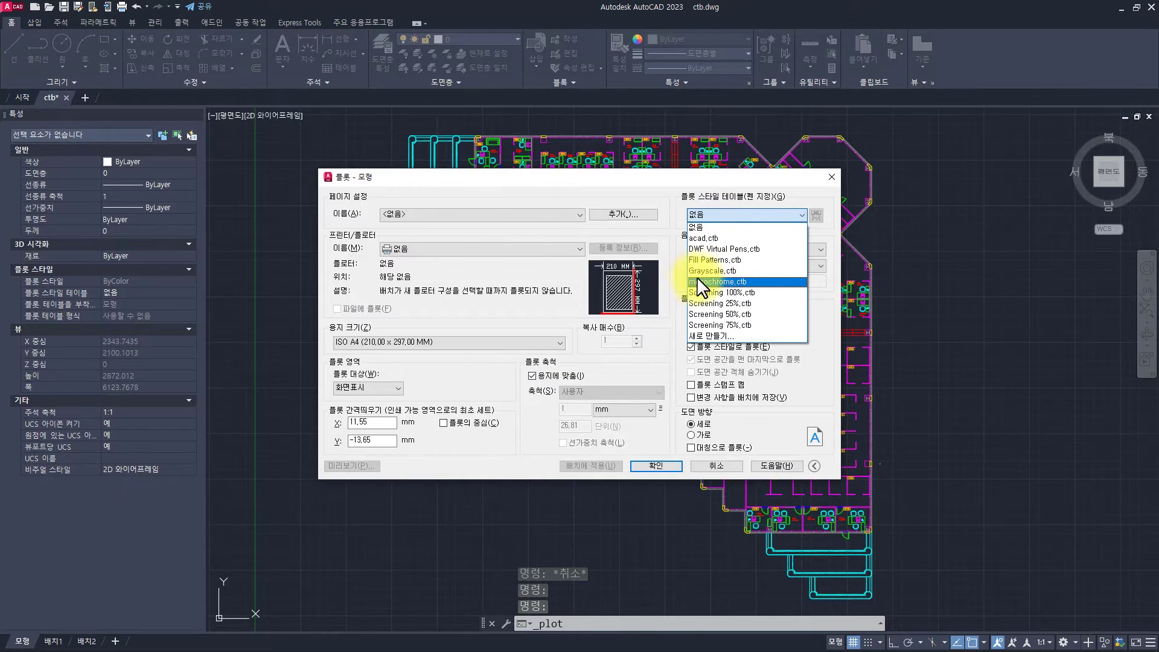
left_click(716, 276)
key("Escape")
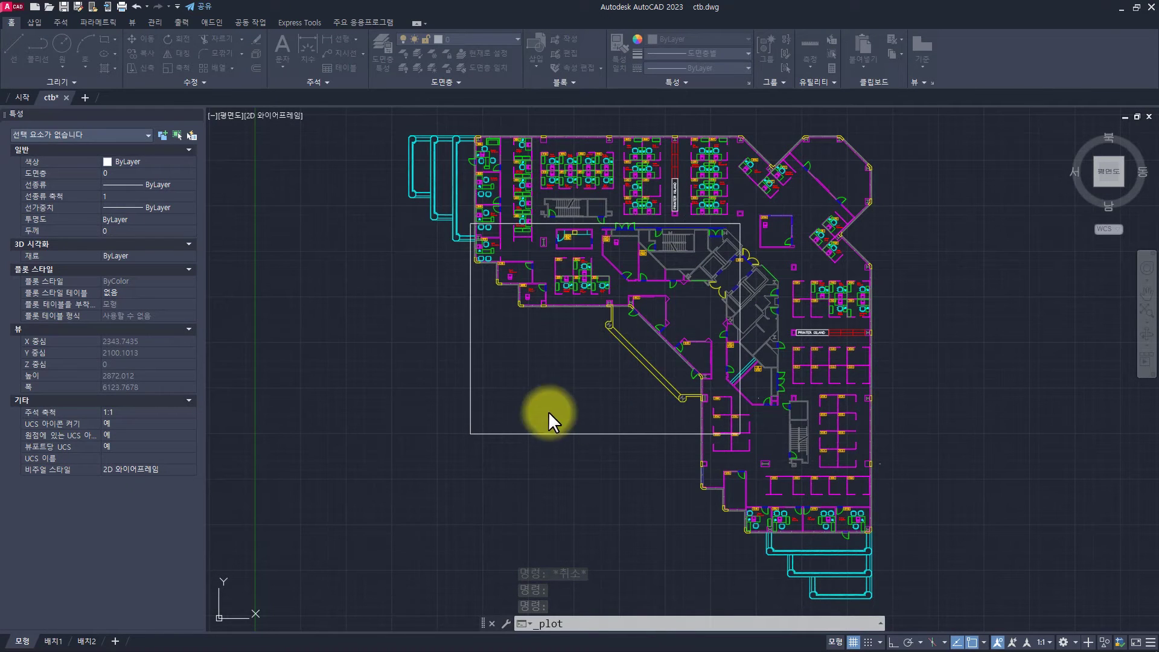
- Give the new rectangle the true color 255,0,0 and clear the selection
left_click(525, 460)
left_click(431, 370)
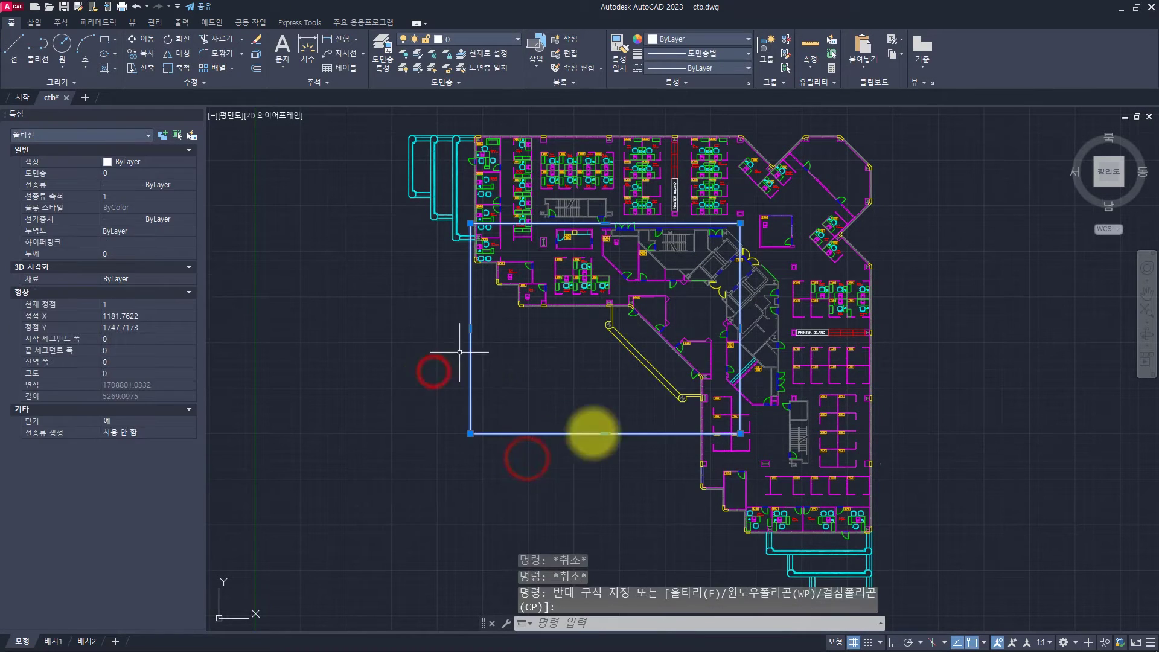
left_click(159, 161)
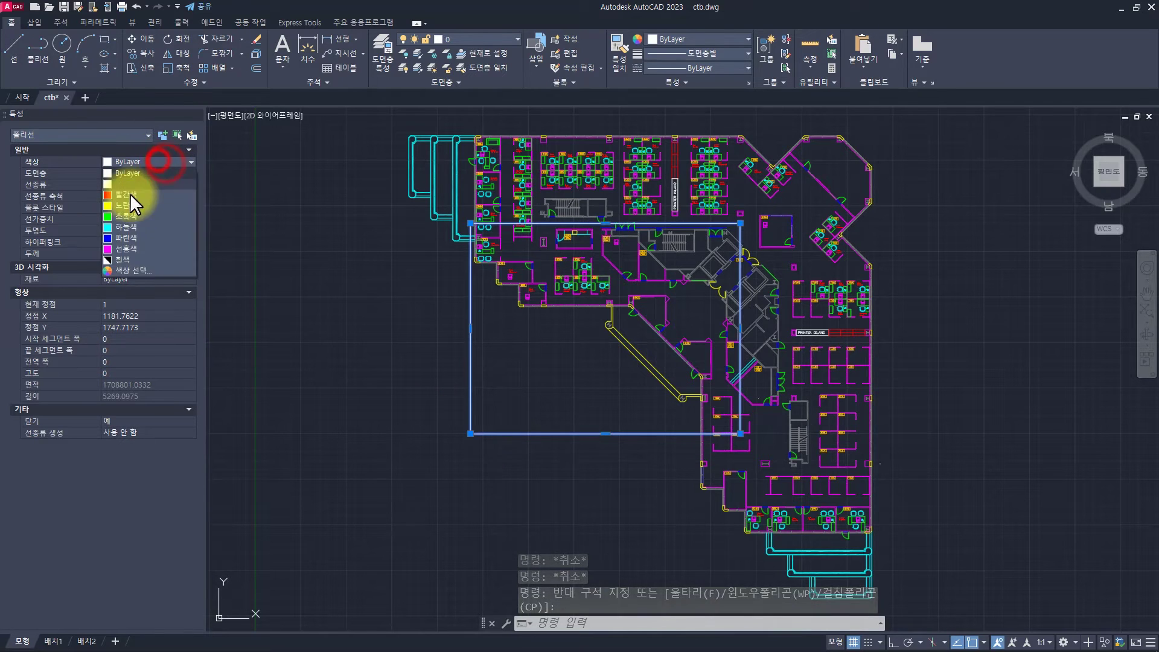
left_click(137, 276)
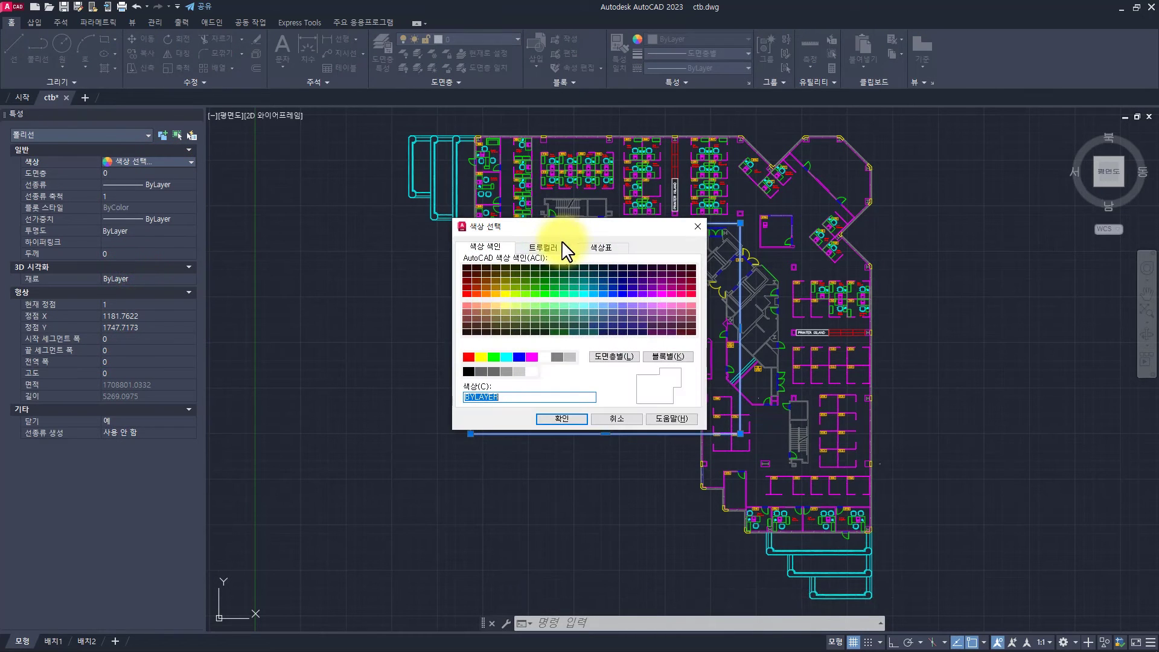
left_click(468, 357)
left_click(543, 247)
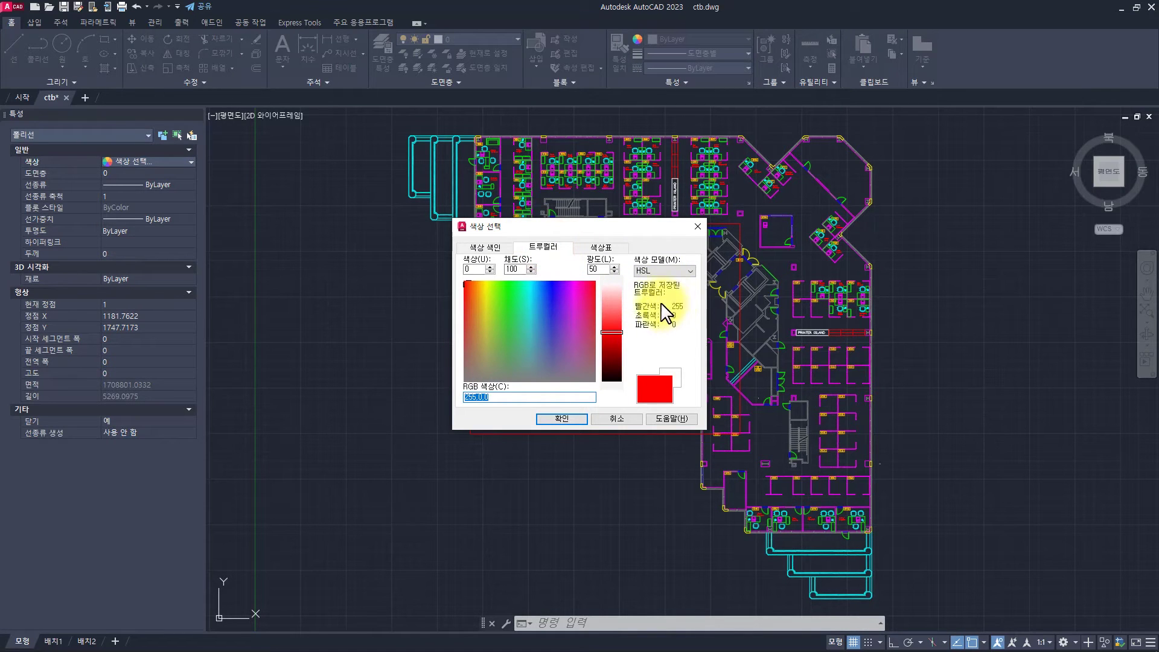
left_click(567, 418)
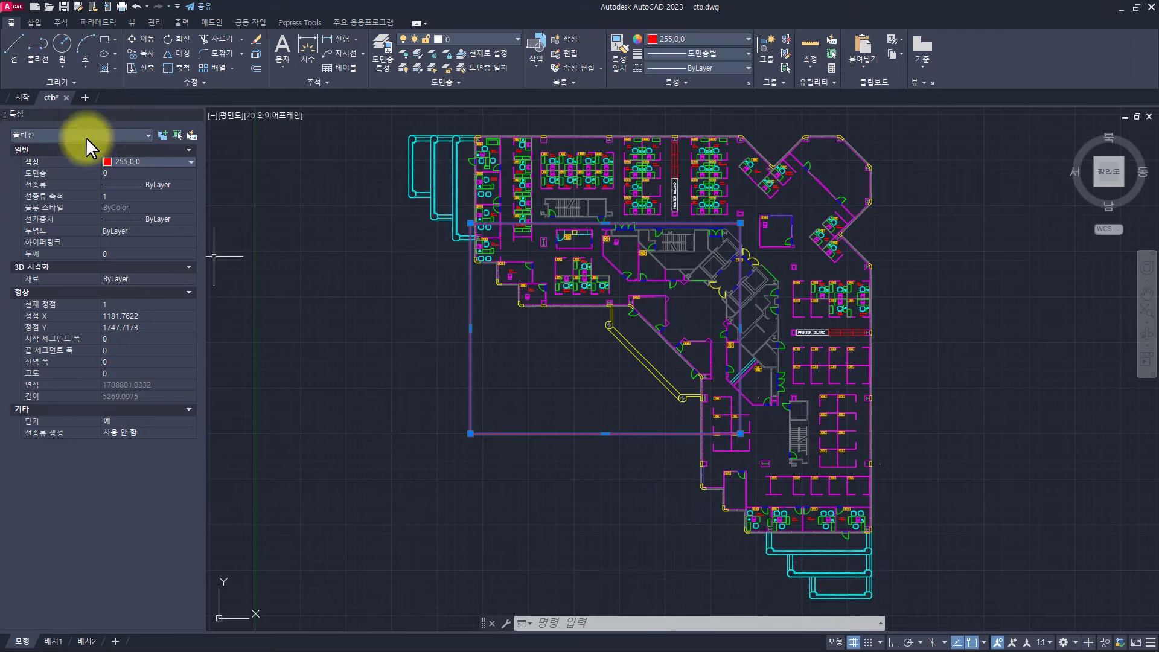
key("Escape")
key("Escape")
key("Escape")
- Set up a plot with the monochrome.ctb plot style table and the AutoCAD PDF (General Documentation).pc3 plotter
key("ctrl+p")
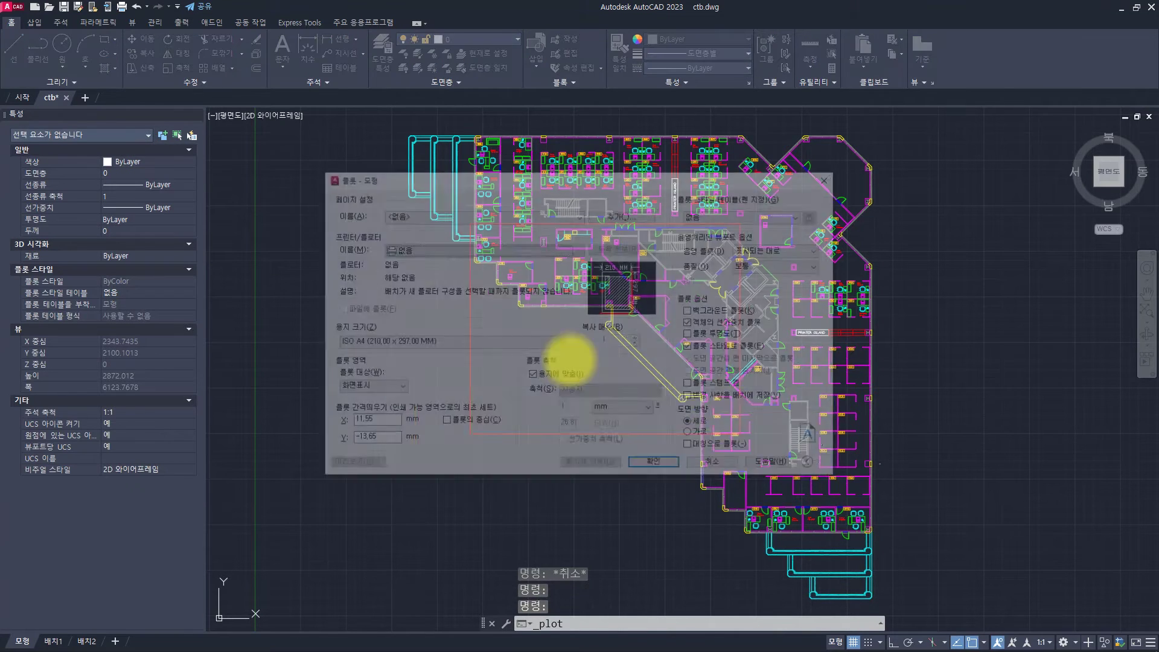
left_click(705, 213)
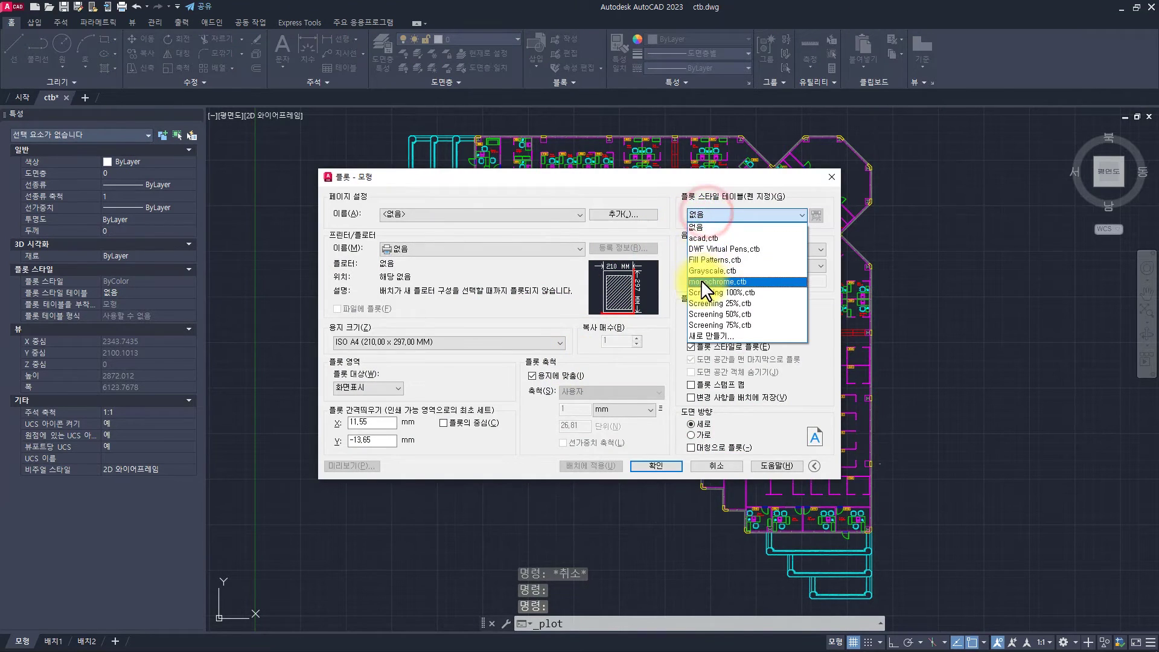
left_click(701, 281)
key("Return")
left_click(422, 252)
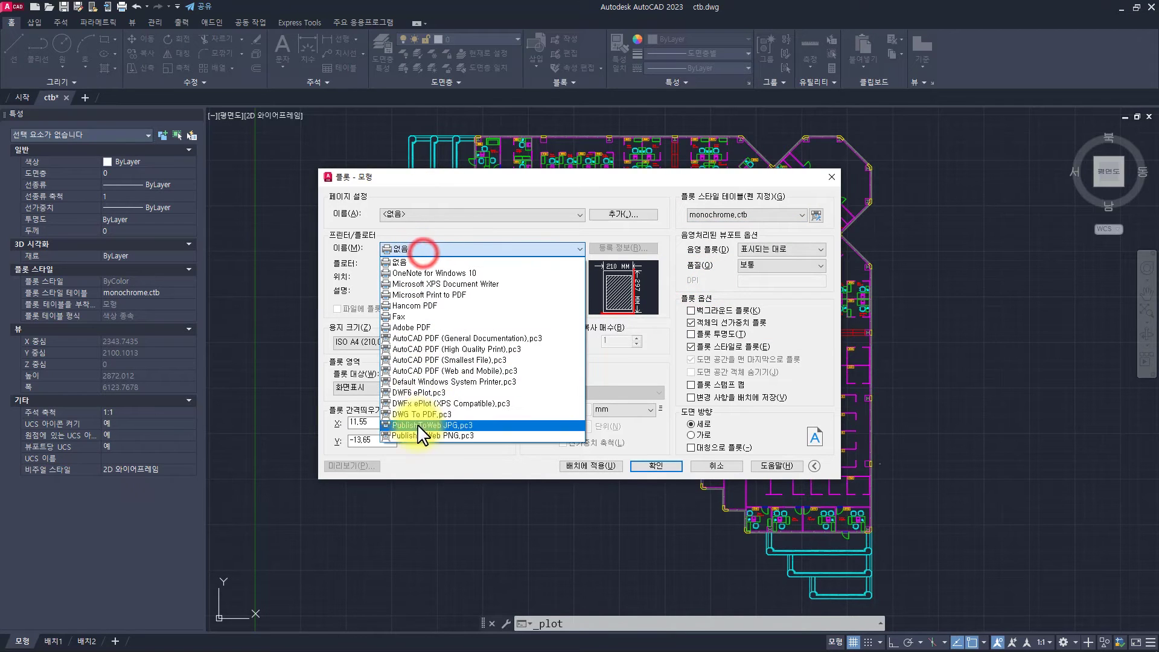
left_click(426, 336)
- Define the plot area as a window around the red rectangle and centre the plot
left_click(373, 388)
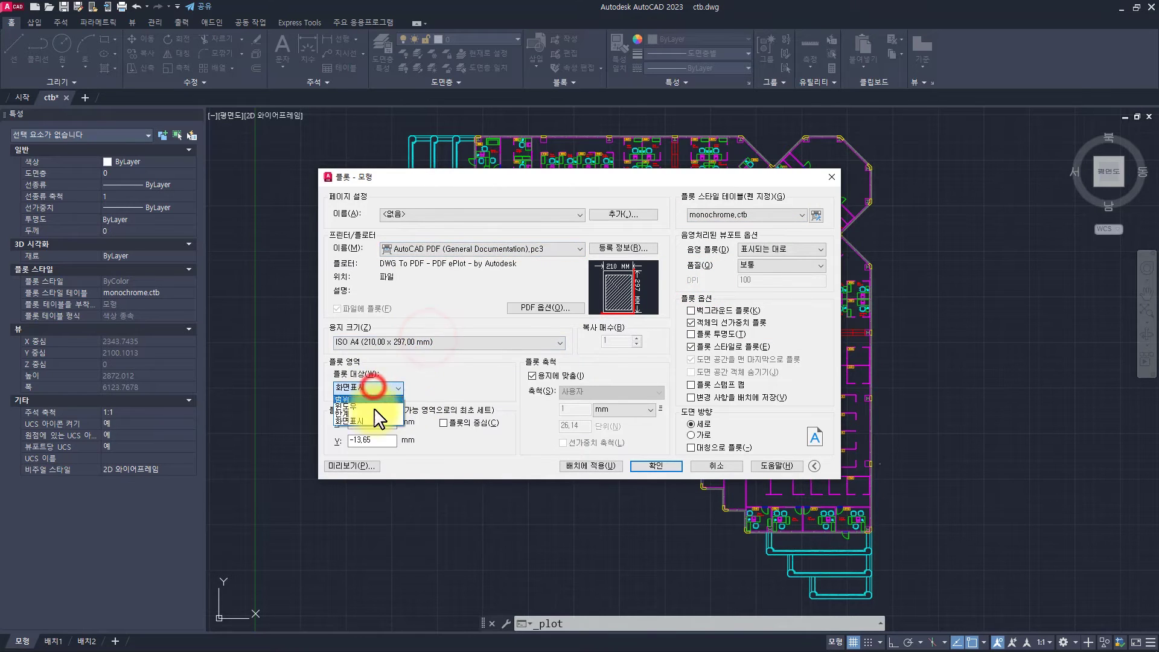
left_click(370, 405)
left_click(362, 504)
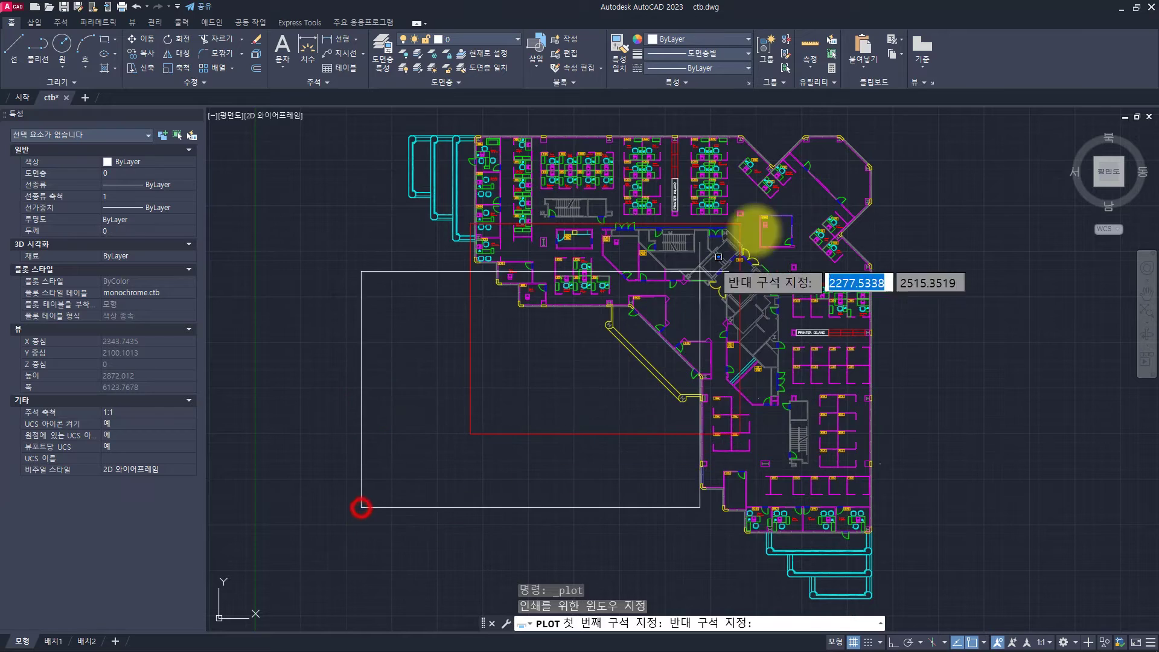
left_click(807, 180)
left_click(444, 423)
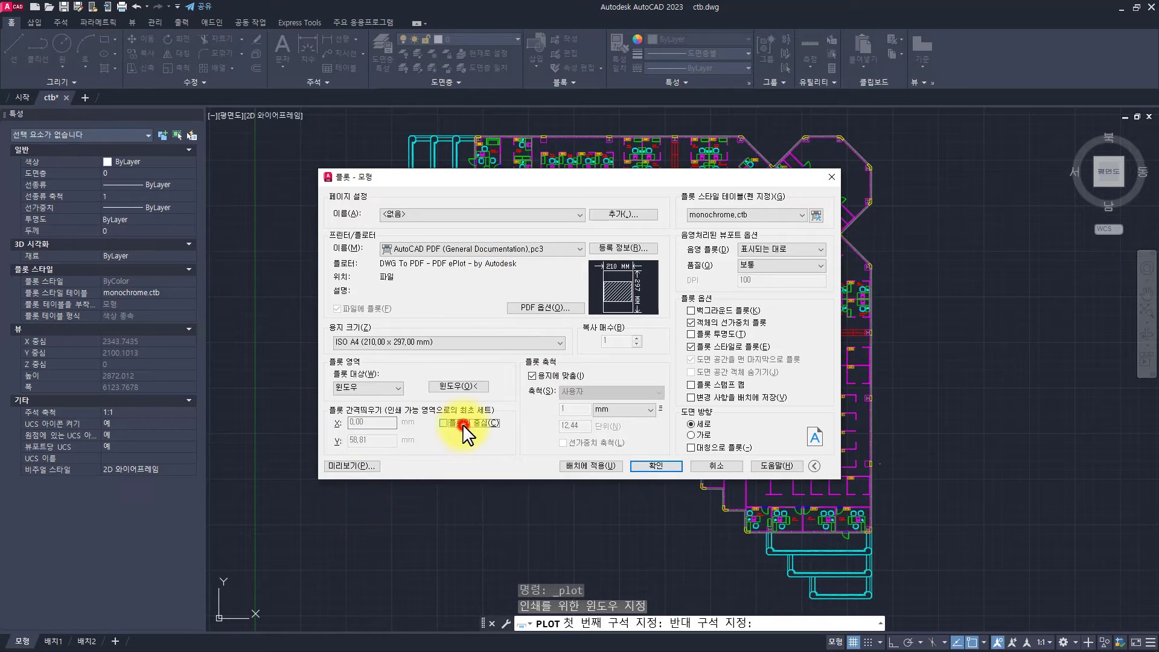
- Preview the plot to compare the true-color rectangle with the floor plan, and return to the drawing
left_click(365, 466)
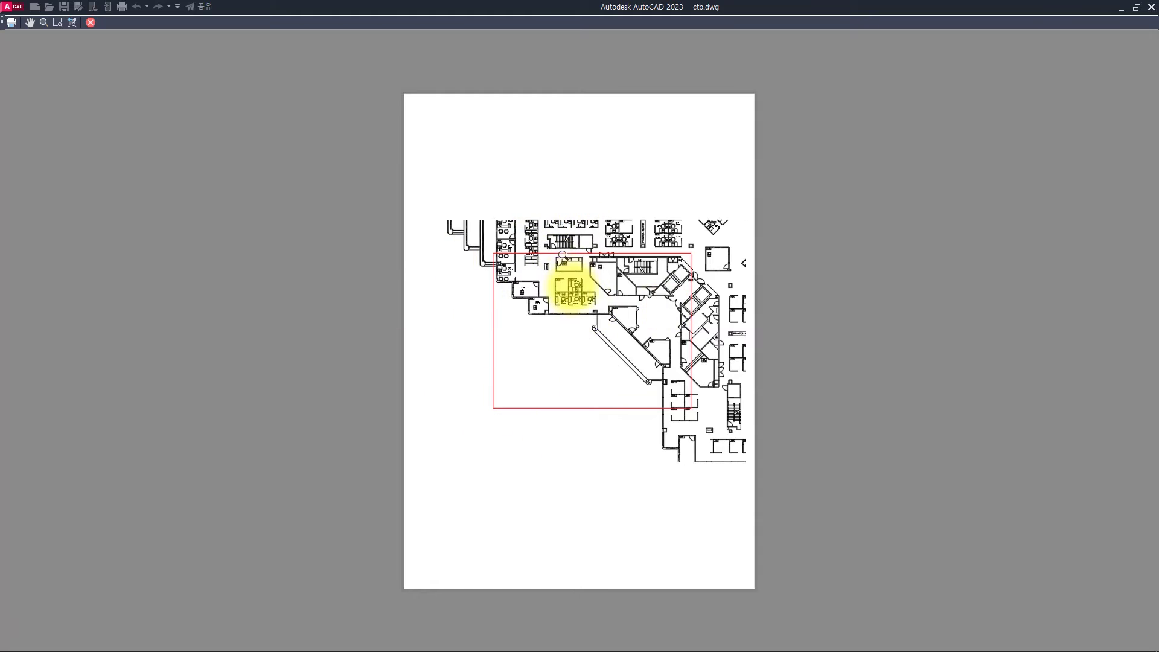
key("Escape")
key("Escape")
key("Escape")
key("Escape")
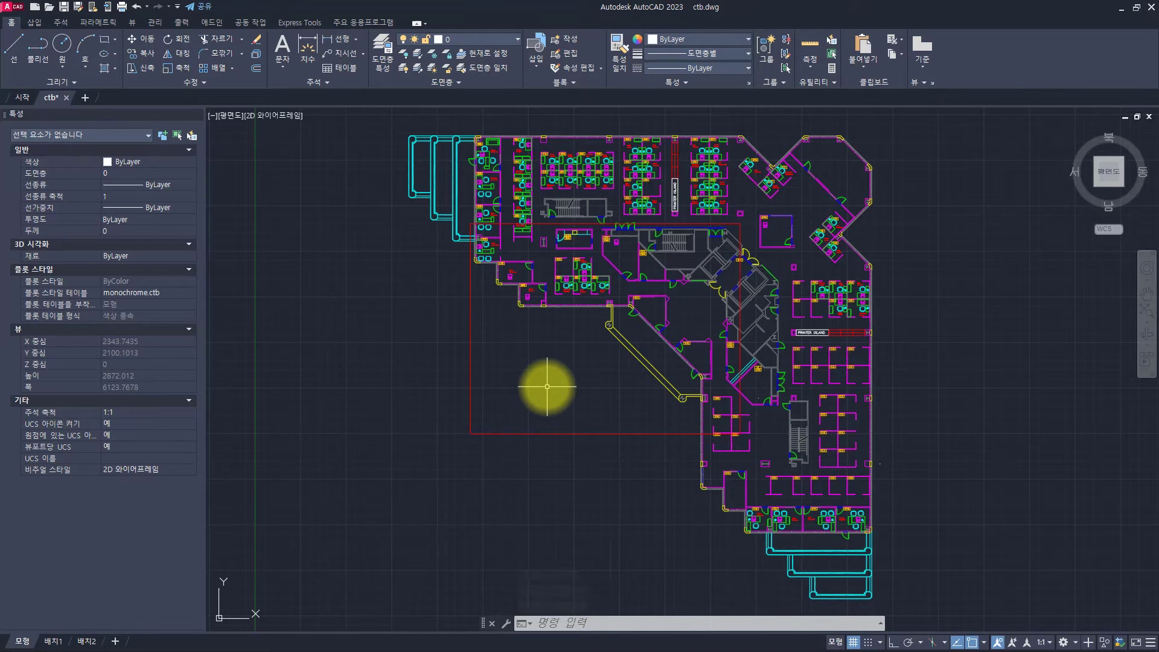
- Open the chair block below room 6032 for editing in the Block Editor
scroll(499, 259, "up", 8)
left_click(360, 319)
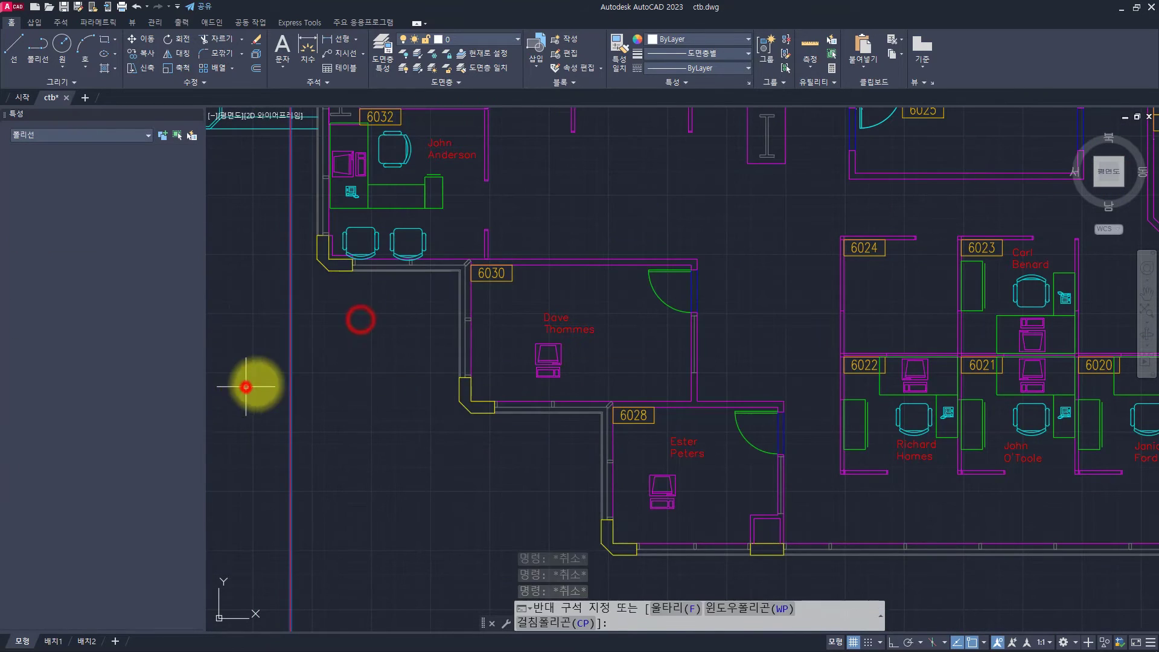
left_click(246, 388)
key("Escape")
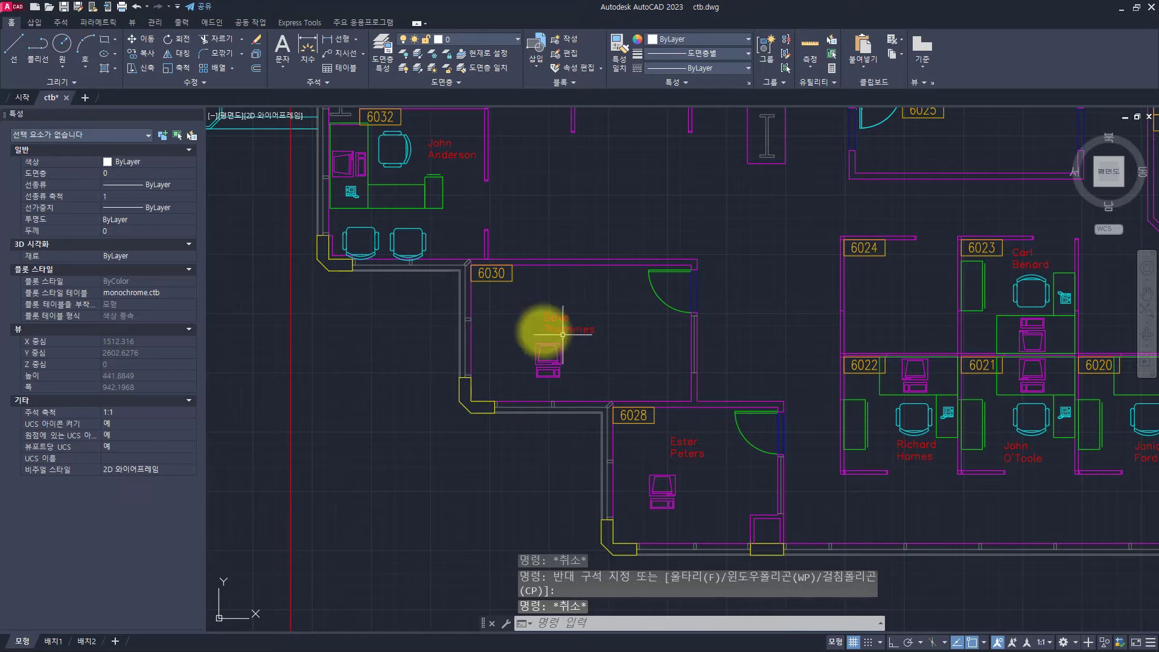
double_click(423, 241)
left_click(756, 392)
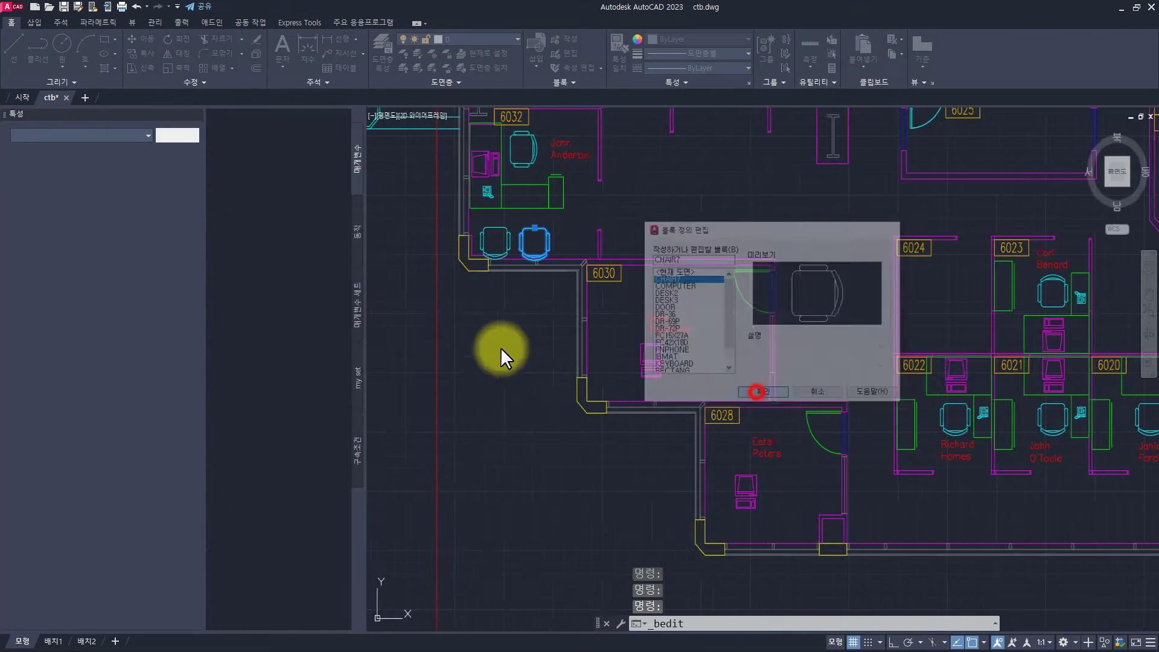
- Set the chair's seat outline and both armrests to the true color 8,247,215
left_click(332, 113)
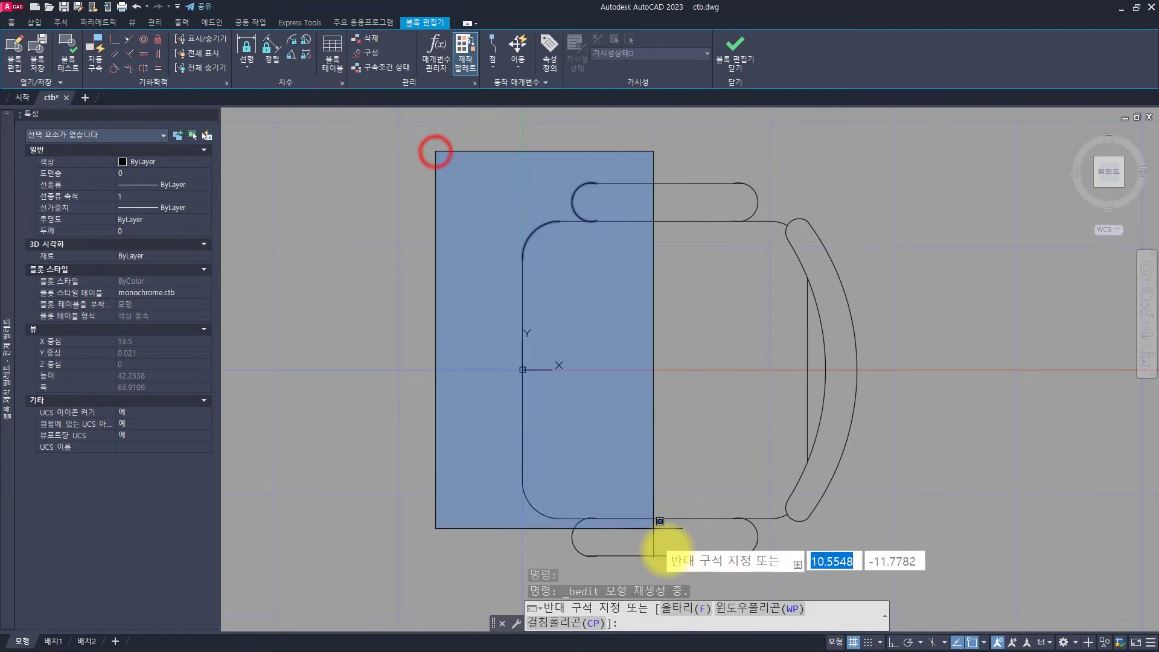
left_click(787, 570)
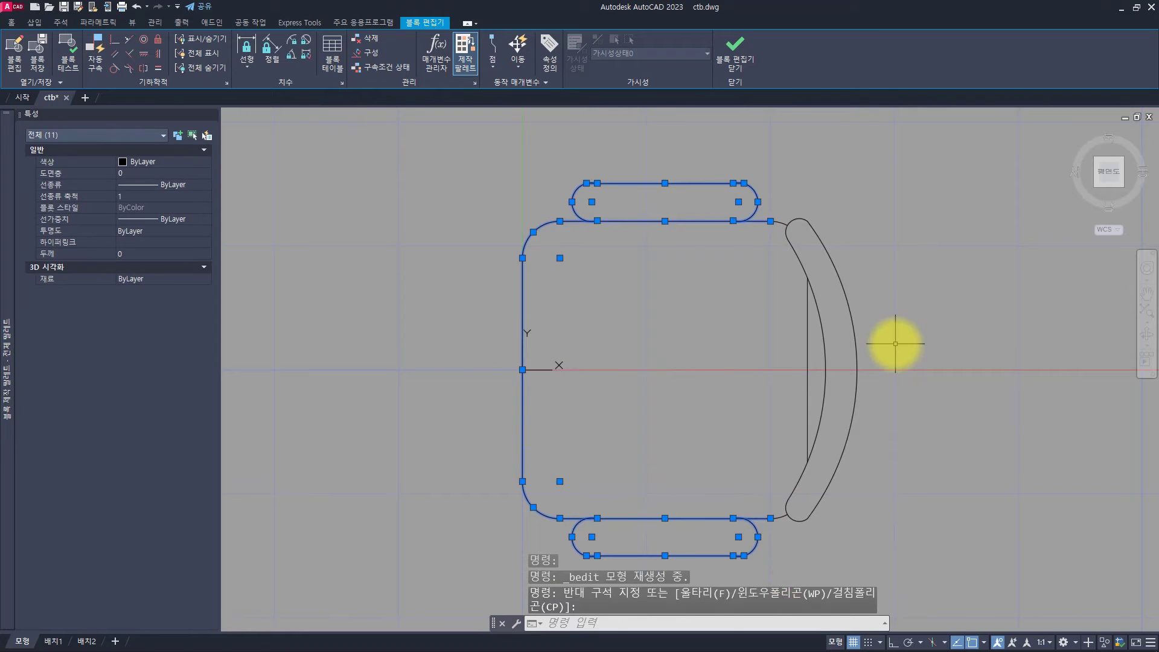
left_click(158, 162)
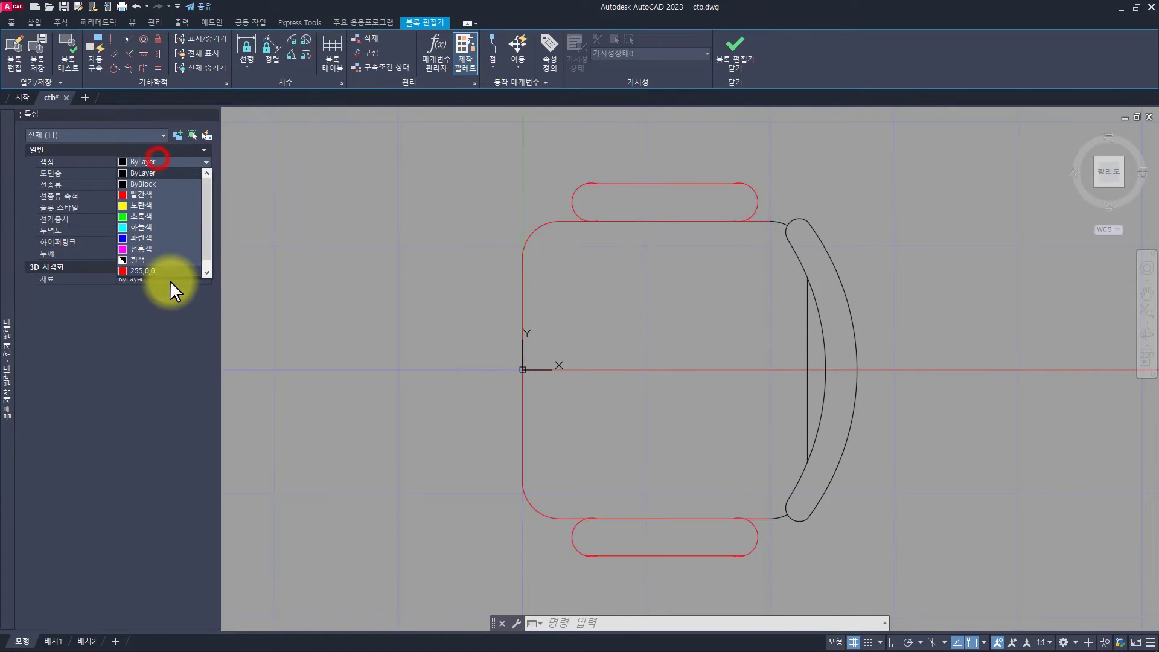
left_click(156, 268)
left_click(545, 246)
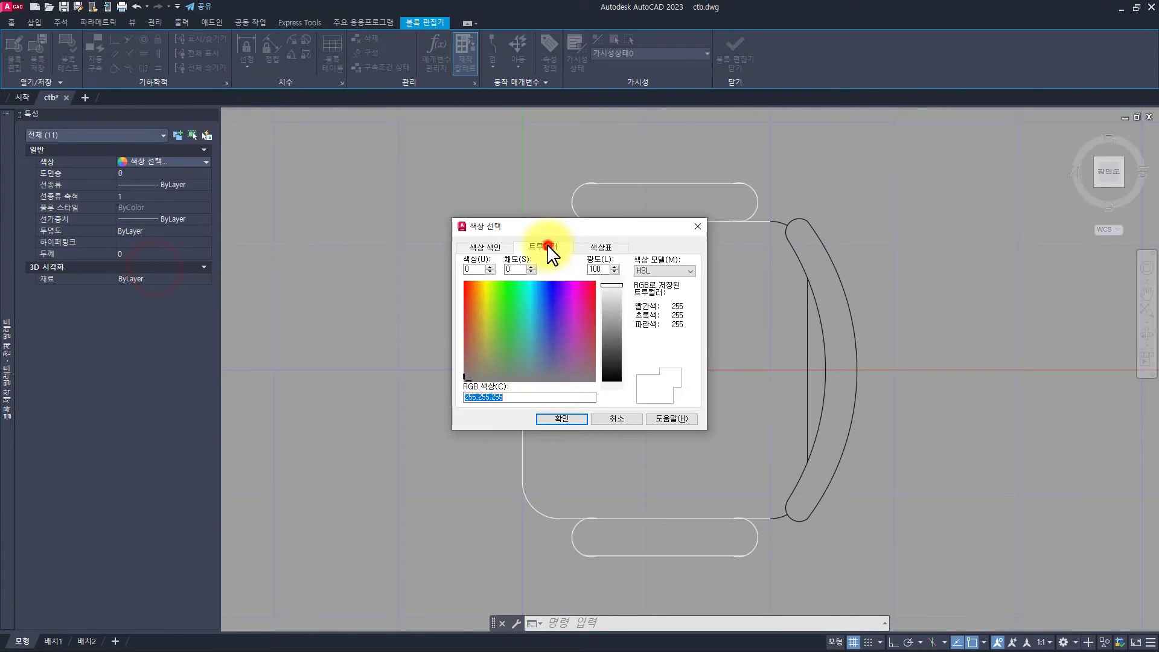
left_click(548, 296)
left_click(514, 310)
left_click(527, 288)
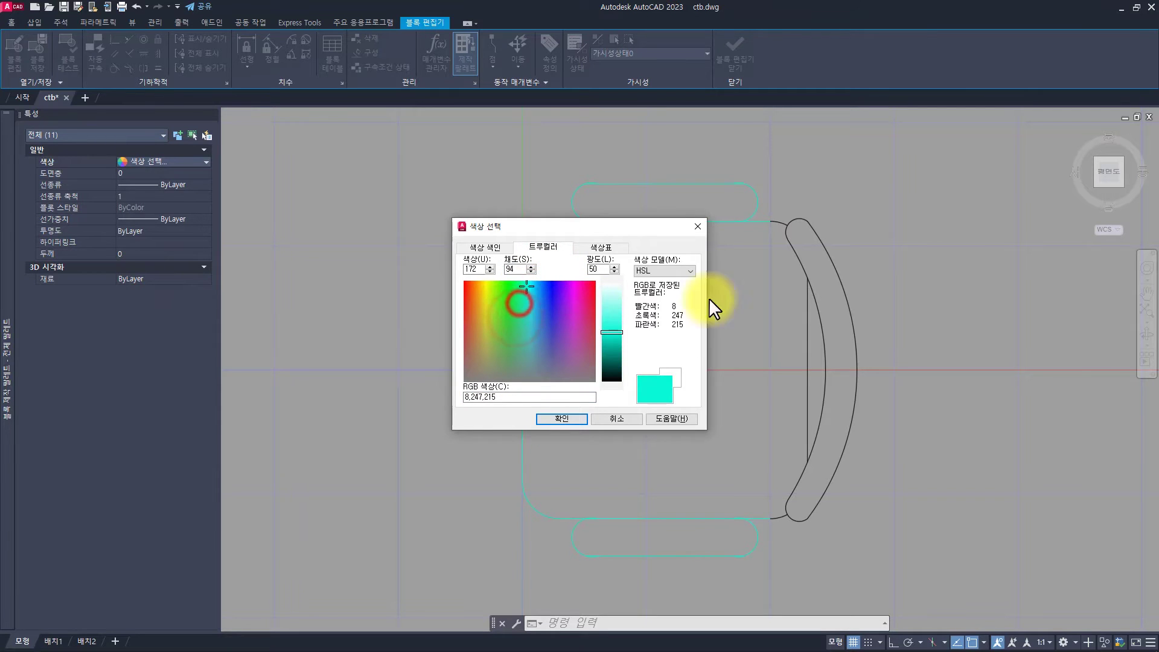
left_click(556, 417)
key("Escape")
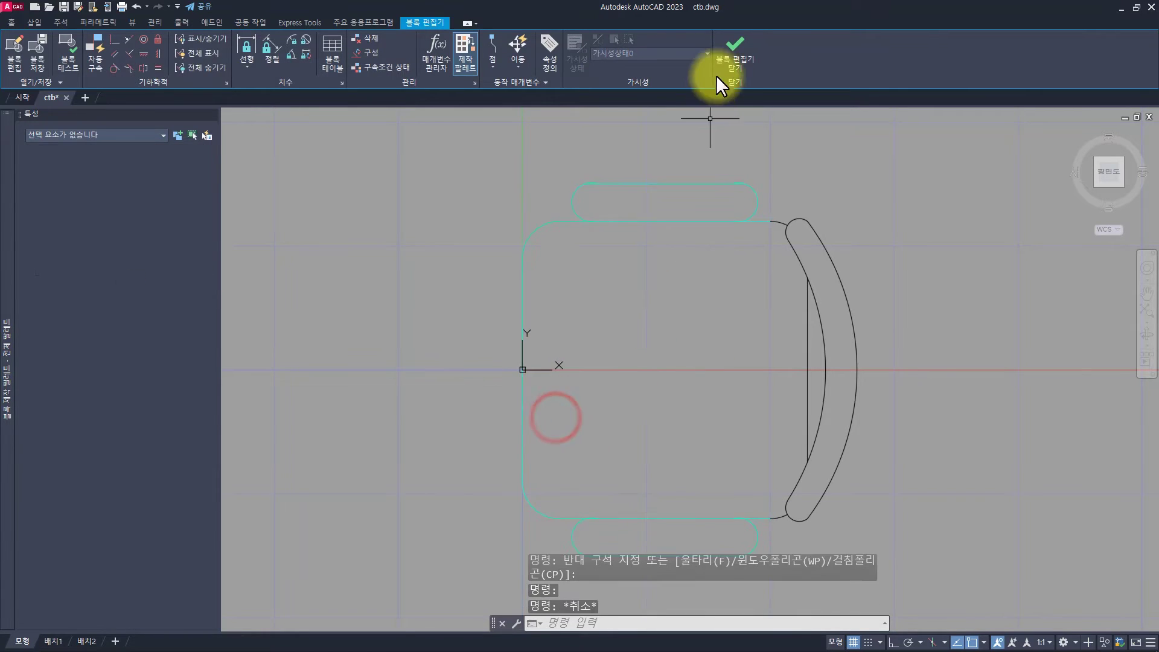
- Close the Block Editor and save the changes to the chair block
left_click(735, 42)
left_click(593, 311)
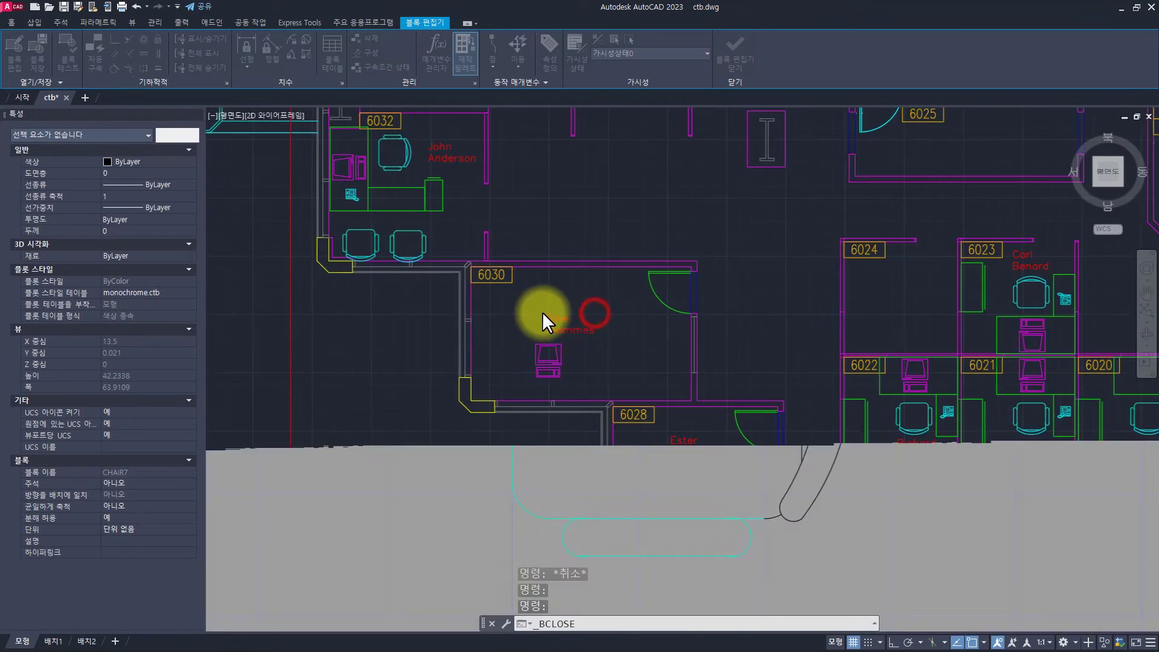
key("Escape")
key("Escape")
middle_click_drag(627, 329, 558, 283)
- Set up a plot with AutoCAD PDF (General Documentation).pc3, a window around most of the floor plan and a centred plot
key("ctrl+p")
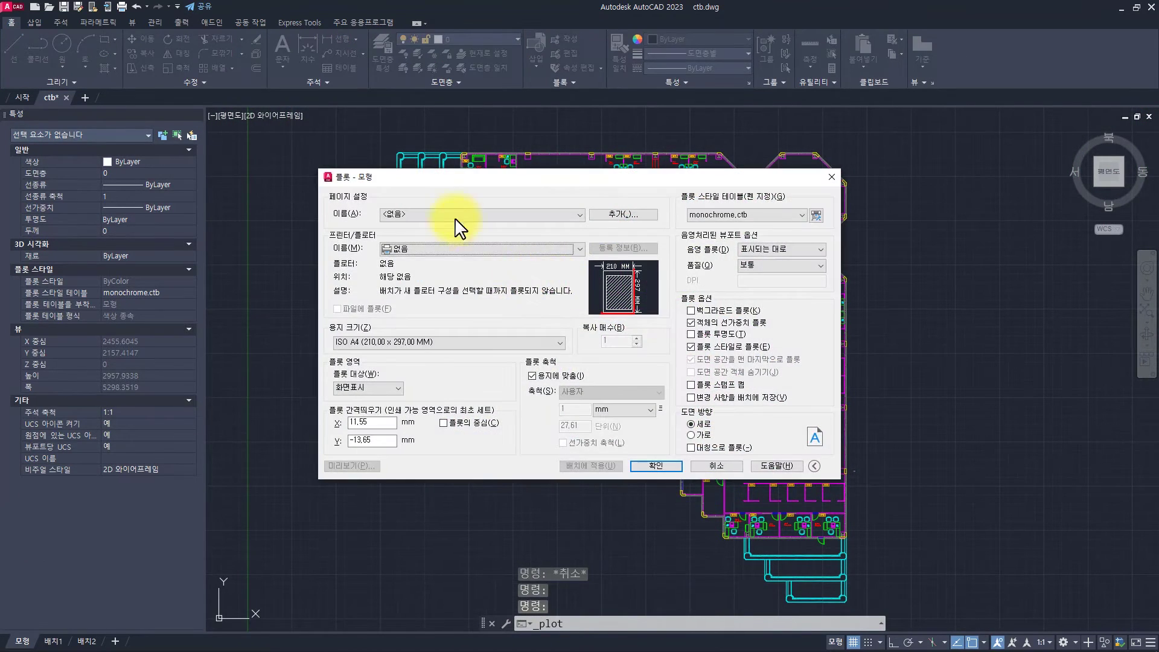
left_click(438, 250)
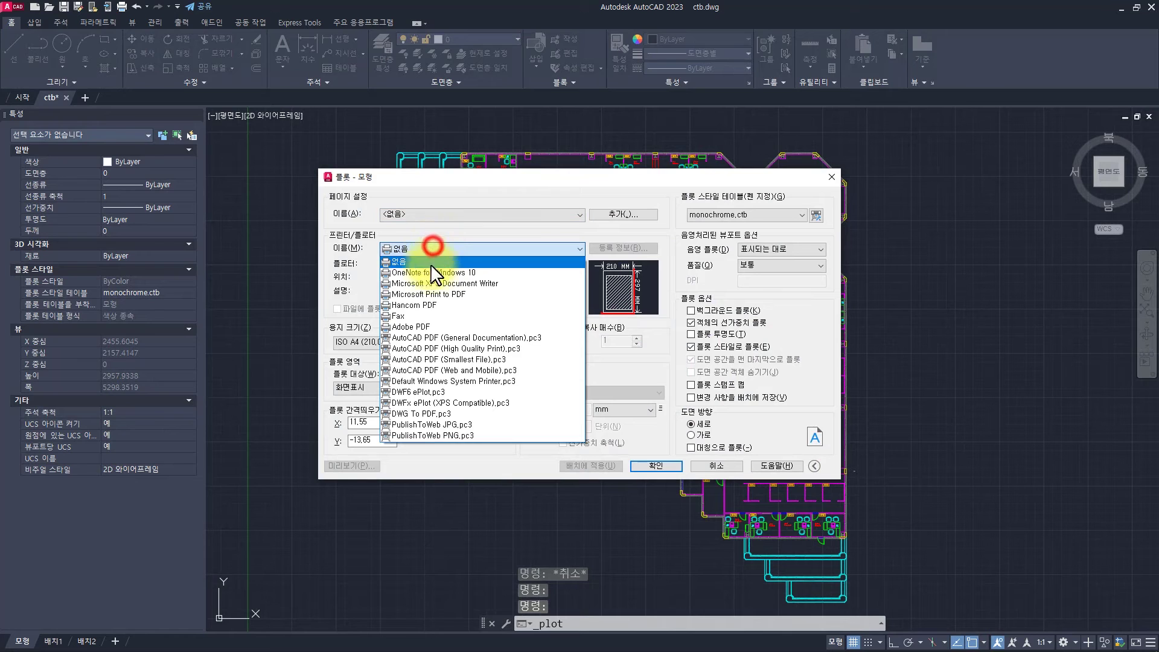
left_click(437, 335)
left_click(367, 387)
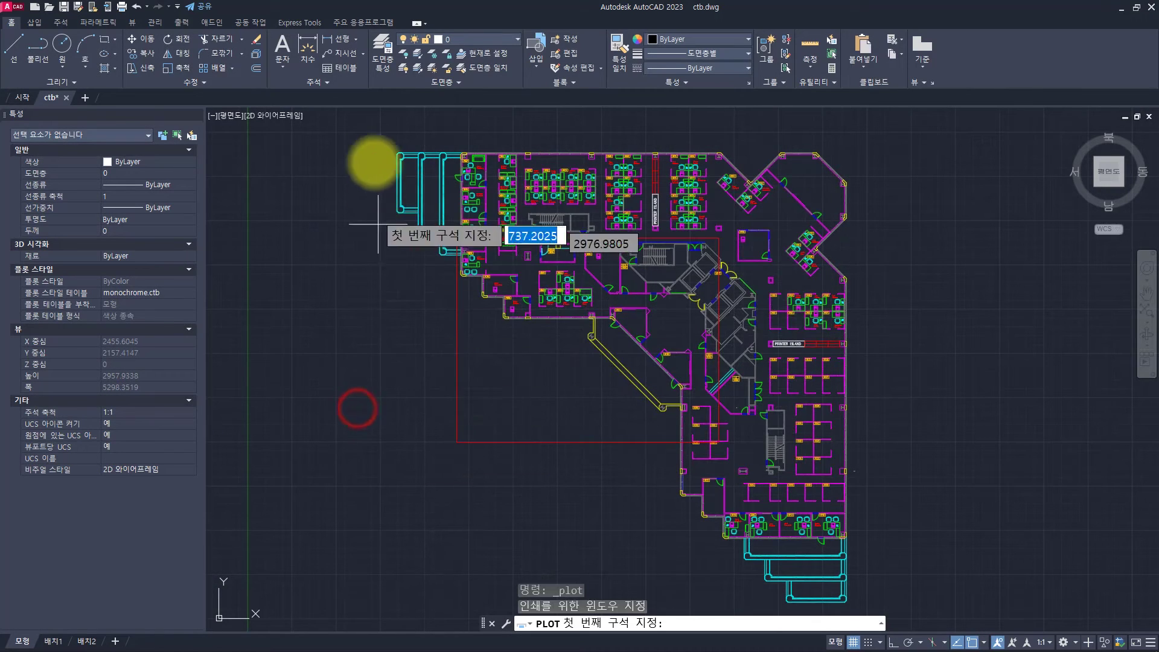
left_click(376, 161)
left_click(777, 546)
left_click(473, 423)
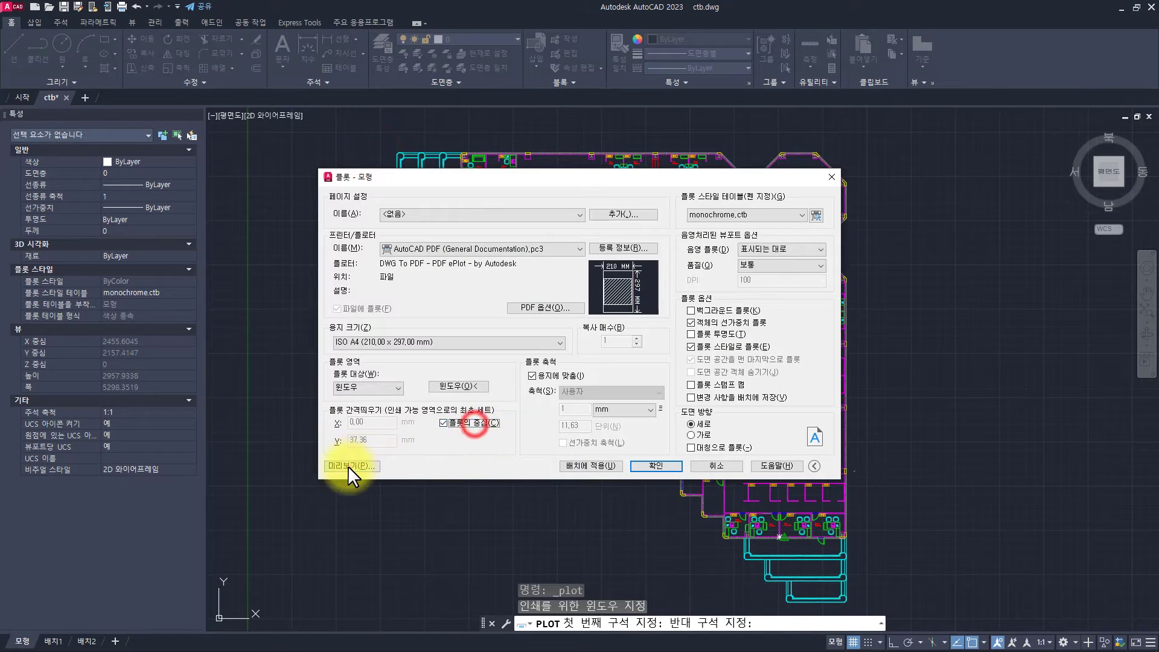
- Preview the plot, examine how the chairs print compared with the rest of the plan, and return to the drawing
left_click(350, 465)
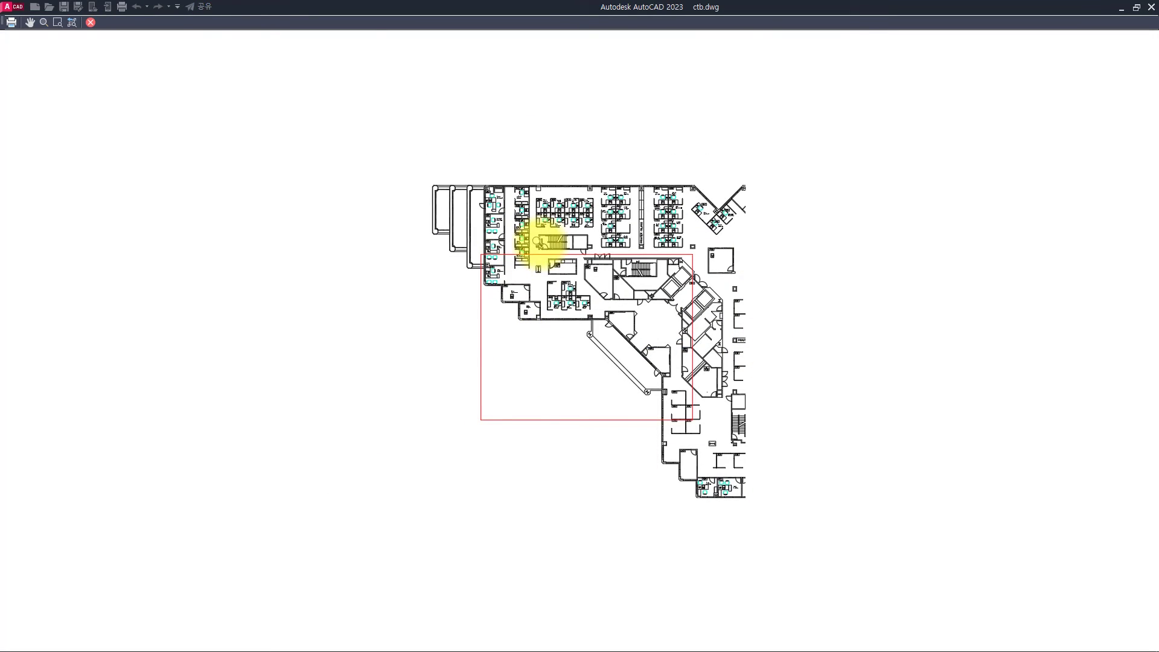
scroll(502, 201, "up", 10)
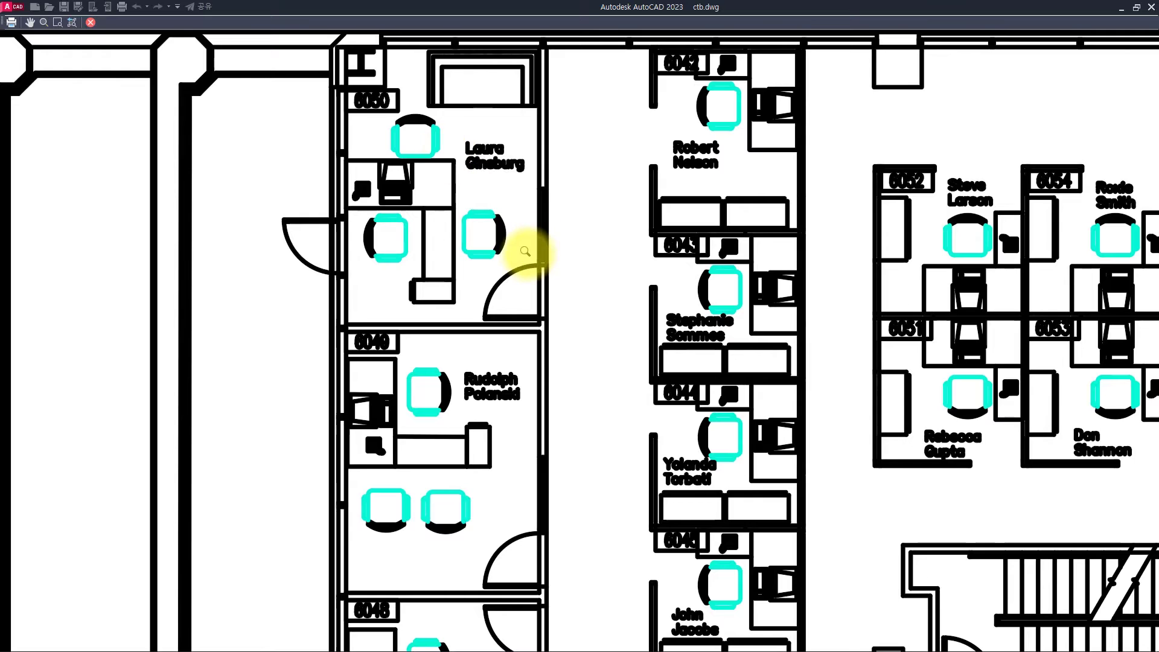
scroll(525, 252, "down", 10)
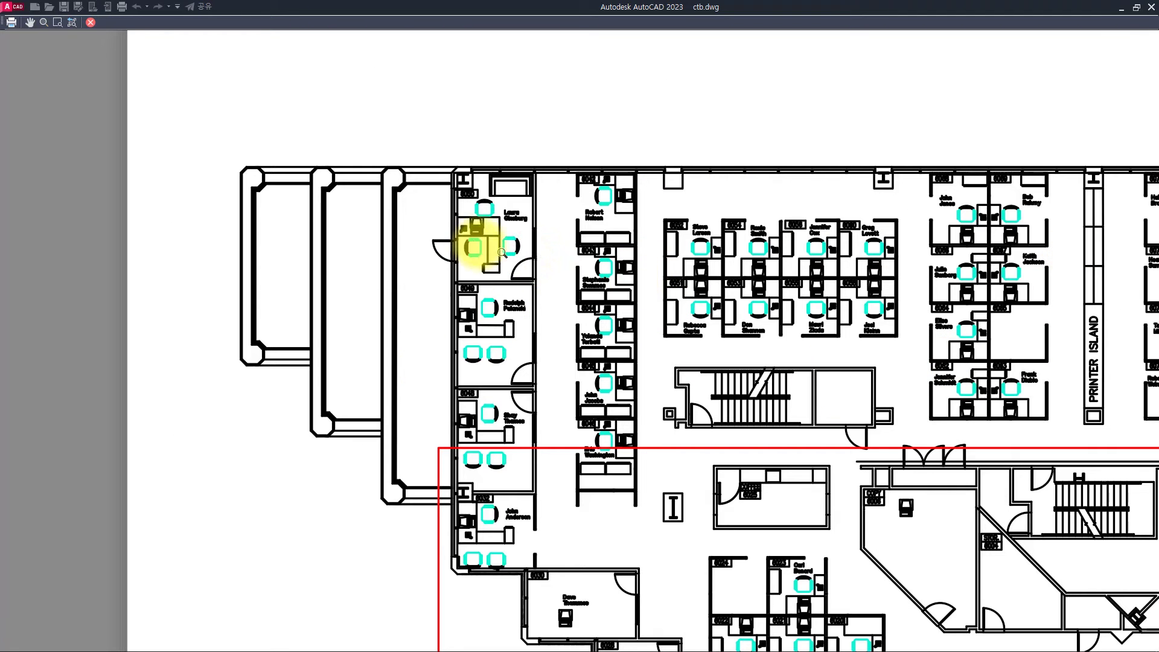
scroll(477, 245, "up", 12)
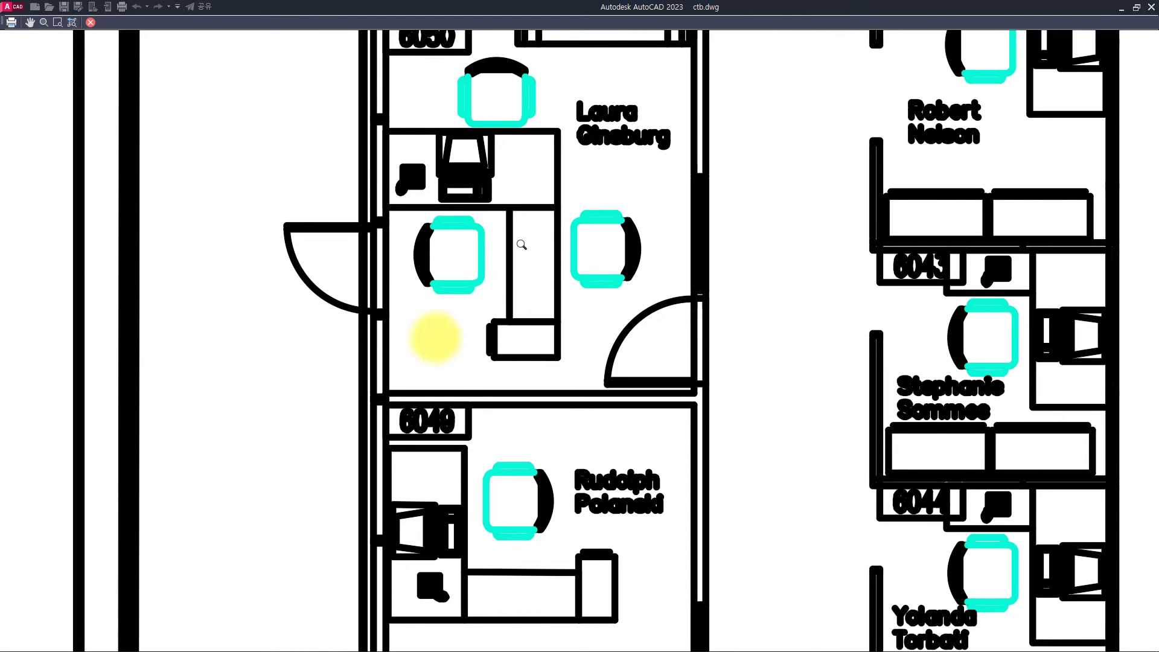
scroll(575, 311, "down", 10)
middle_click_drag(716, 453, 644, 329)
key("Escape")
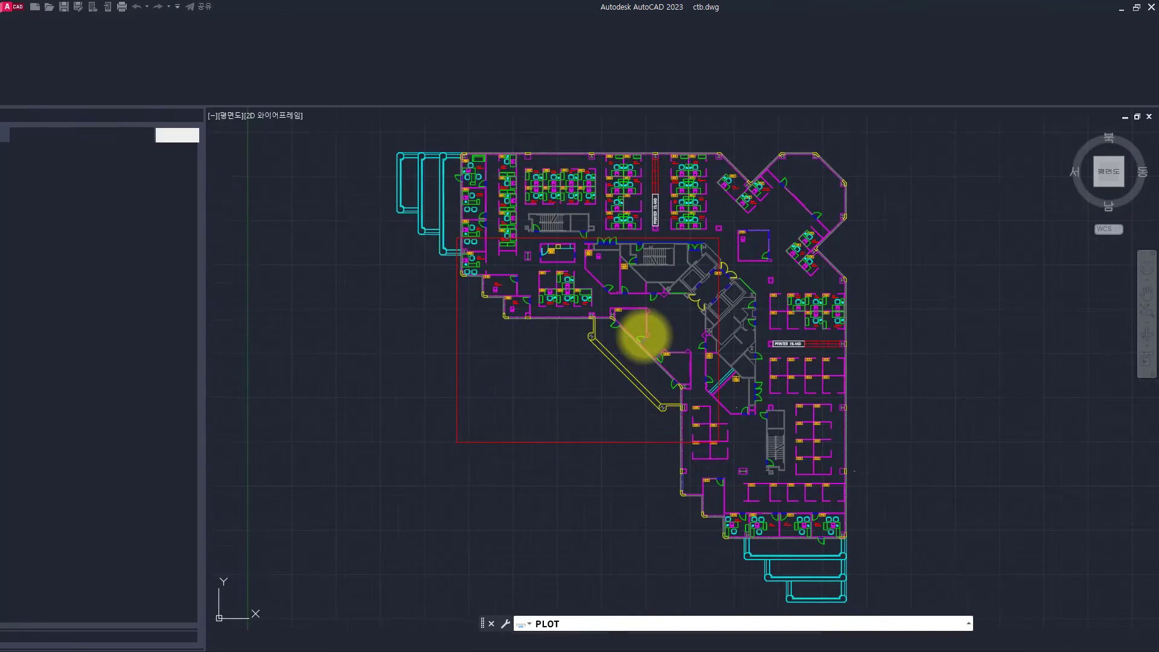
key("Escape")
key("Escape")
key("Escape")
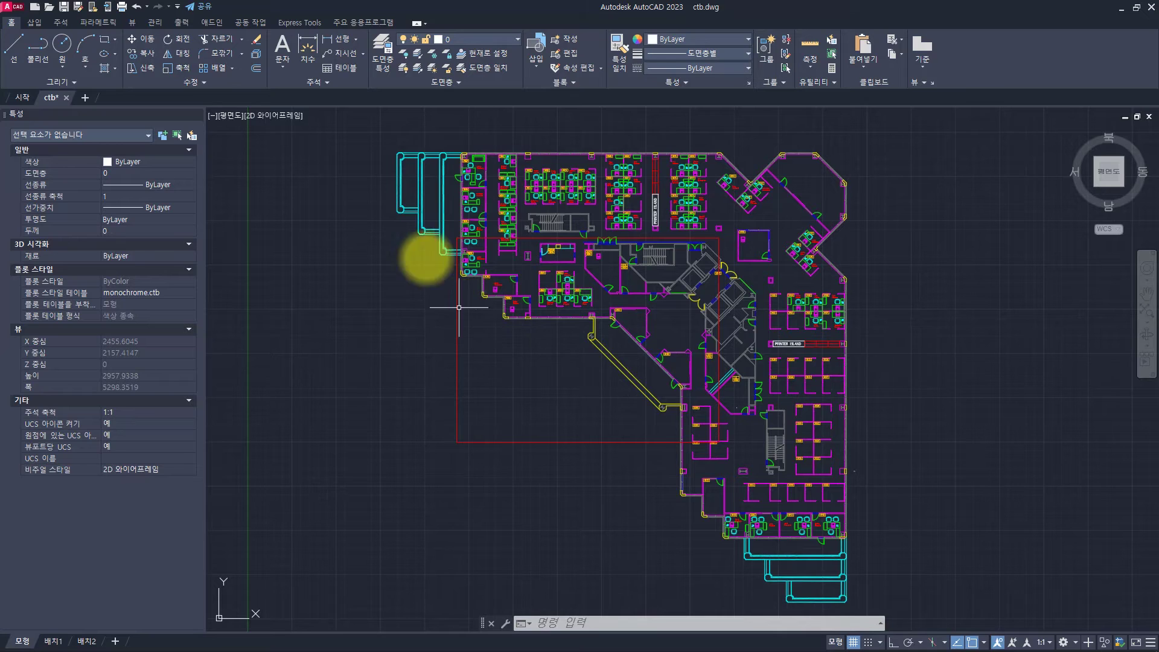
key("Escape")
key("Escape")
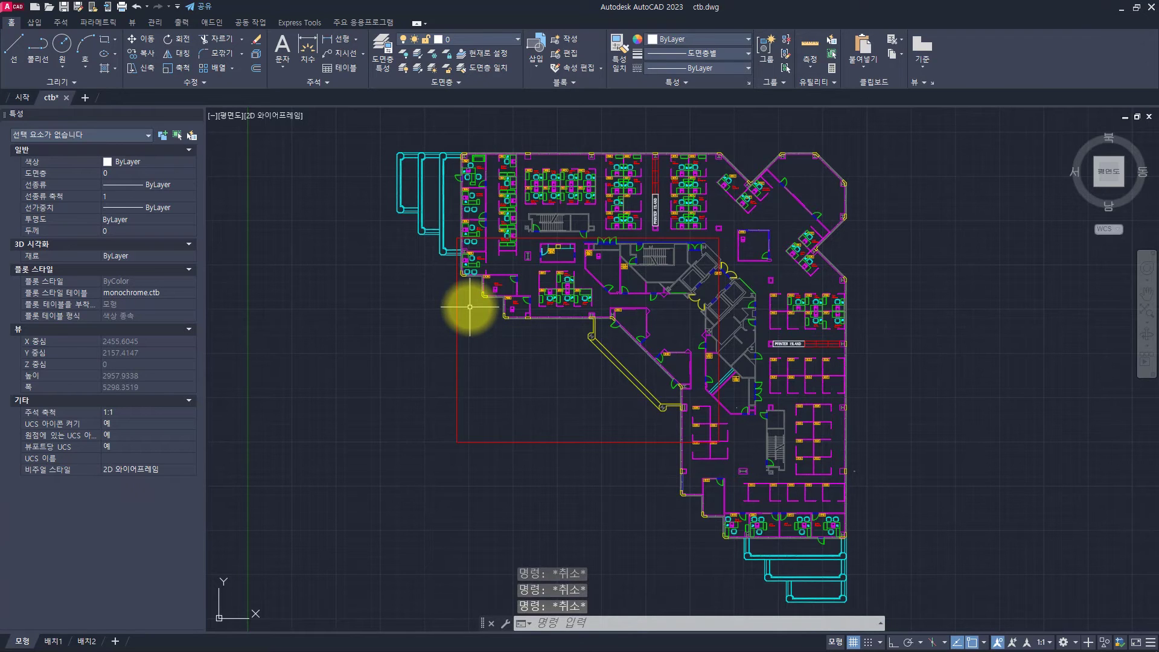
double_click(474, 268)
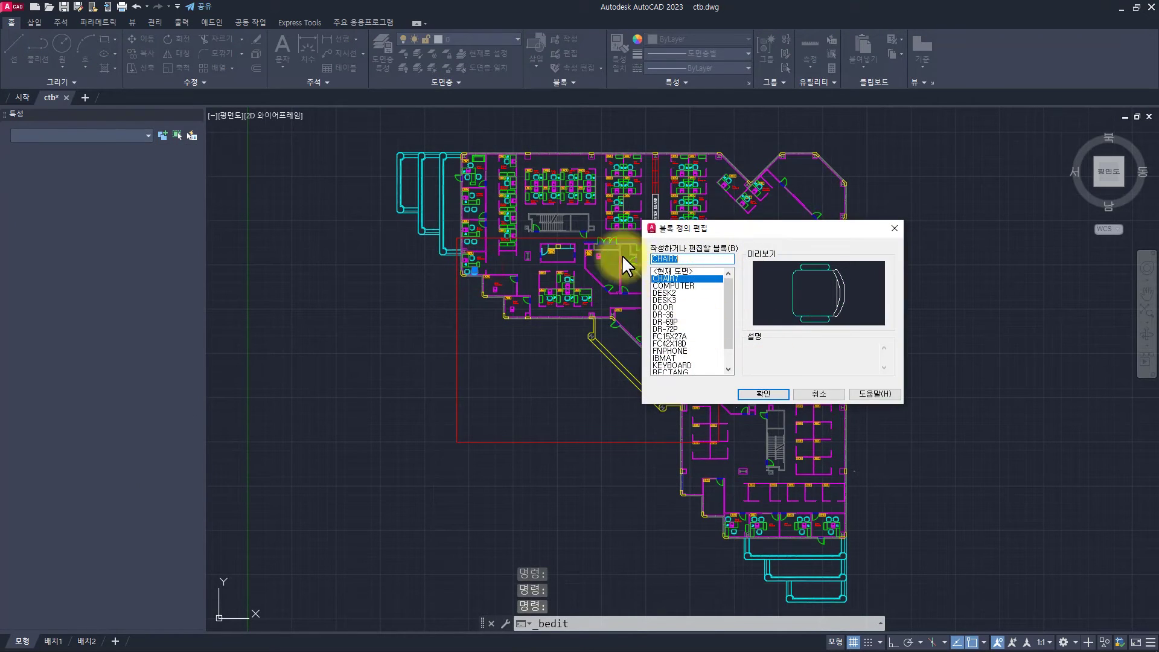
key("Escape")
key("Escape")
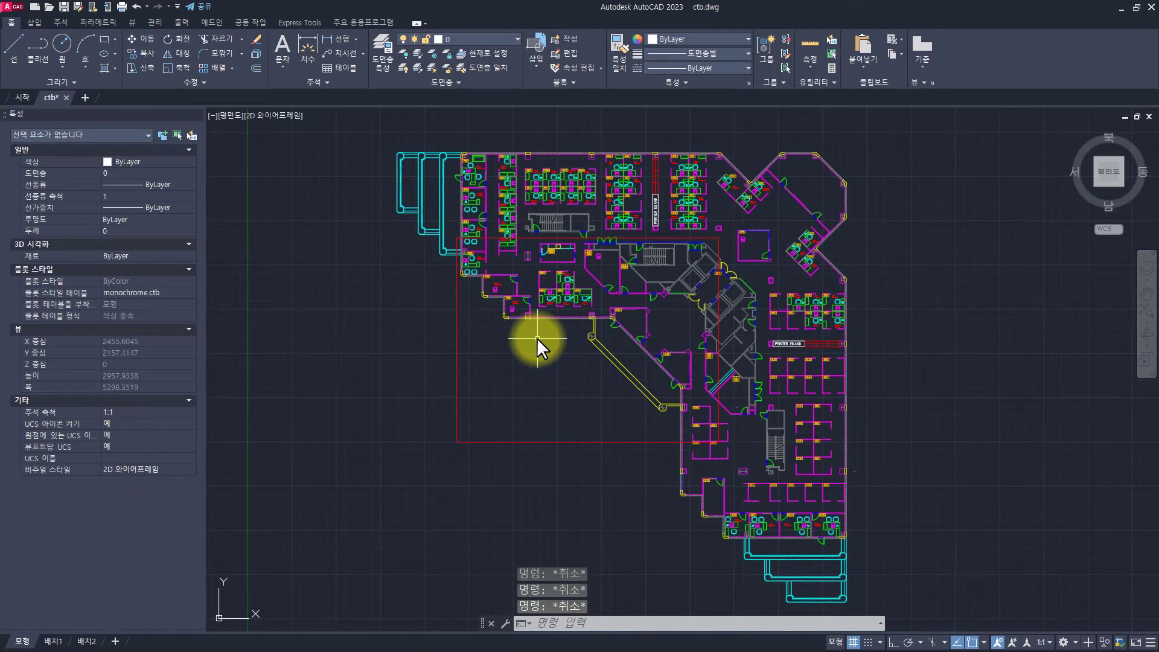
- Start SETBYLAYER and accept color, linetype, lineweight, material and transparency as the properties to change to ByLayer
type("setb")
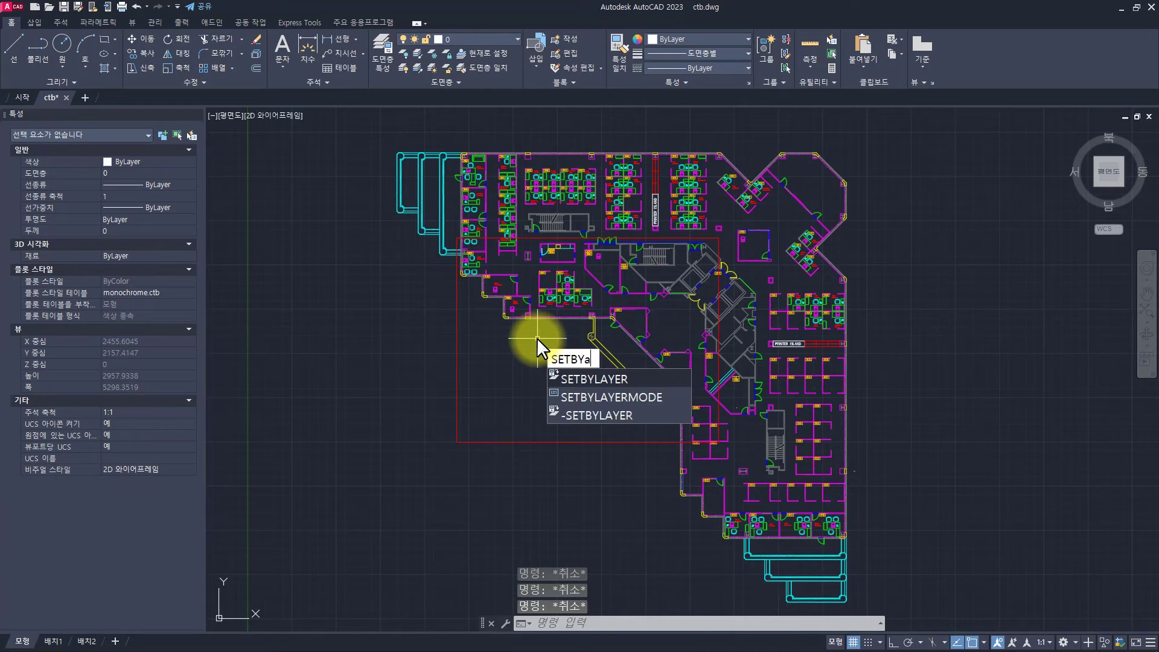
key("Down")
key("Return")
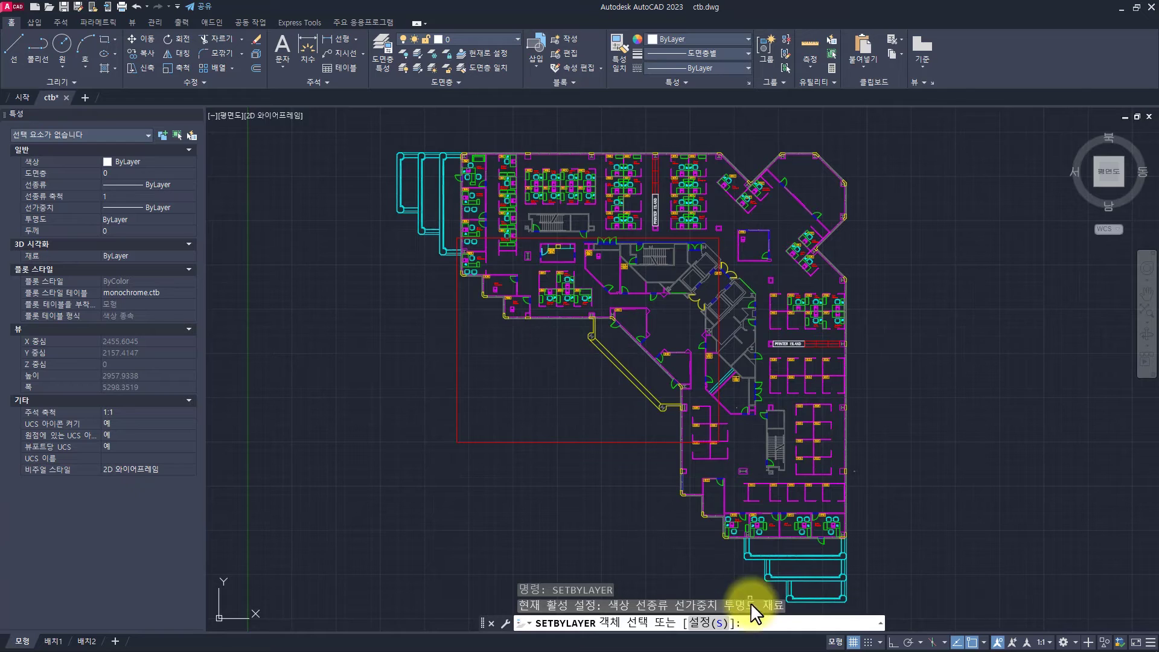
left_click(703, 623)
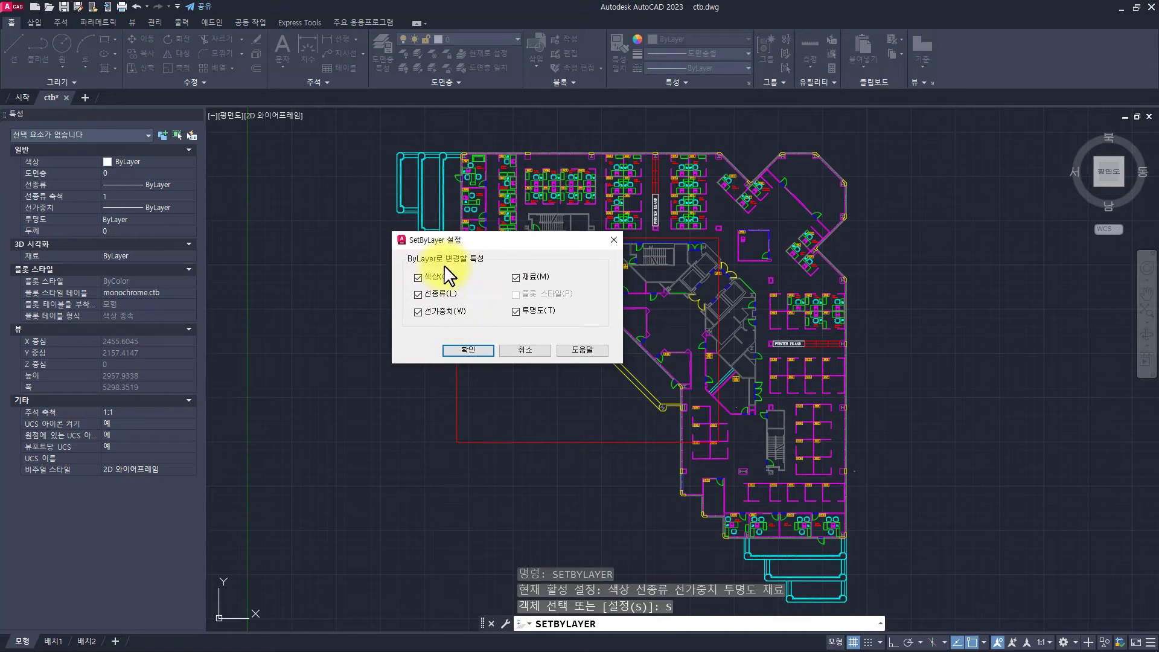
left_click(472, 350)
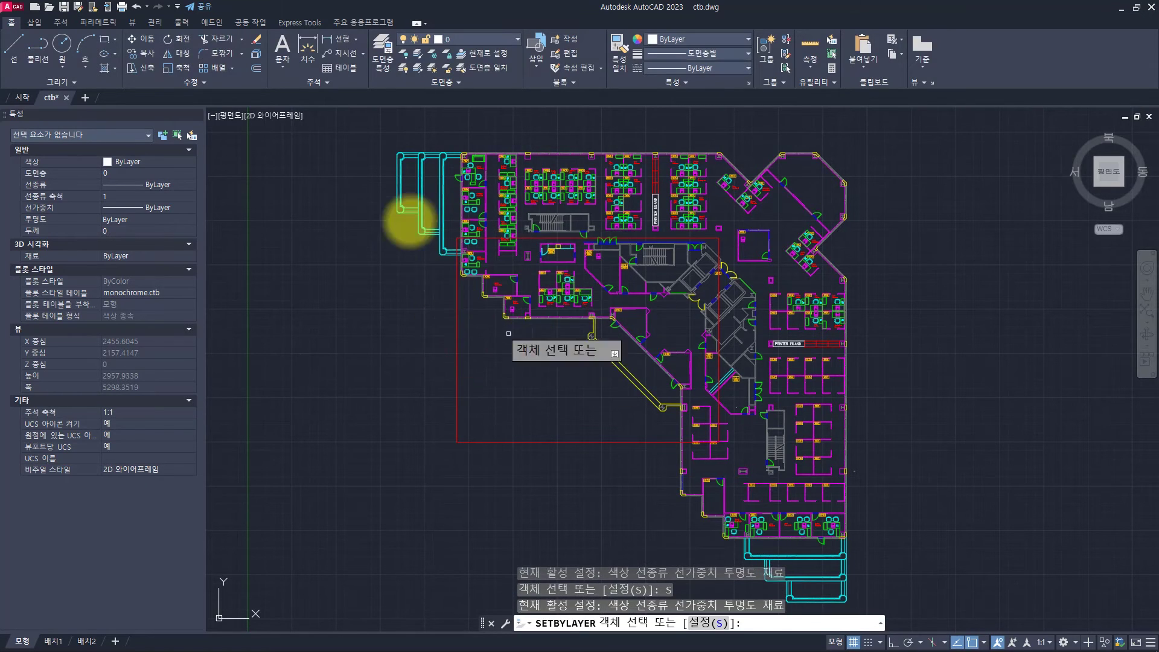
- Apply SETBYLAYER to the whole floor plan and the rectangle, changing ByBlock to ByLayer and including blocks
left_click(374, 123)
left_click(896, 575)
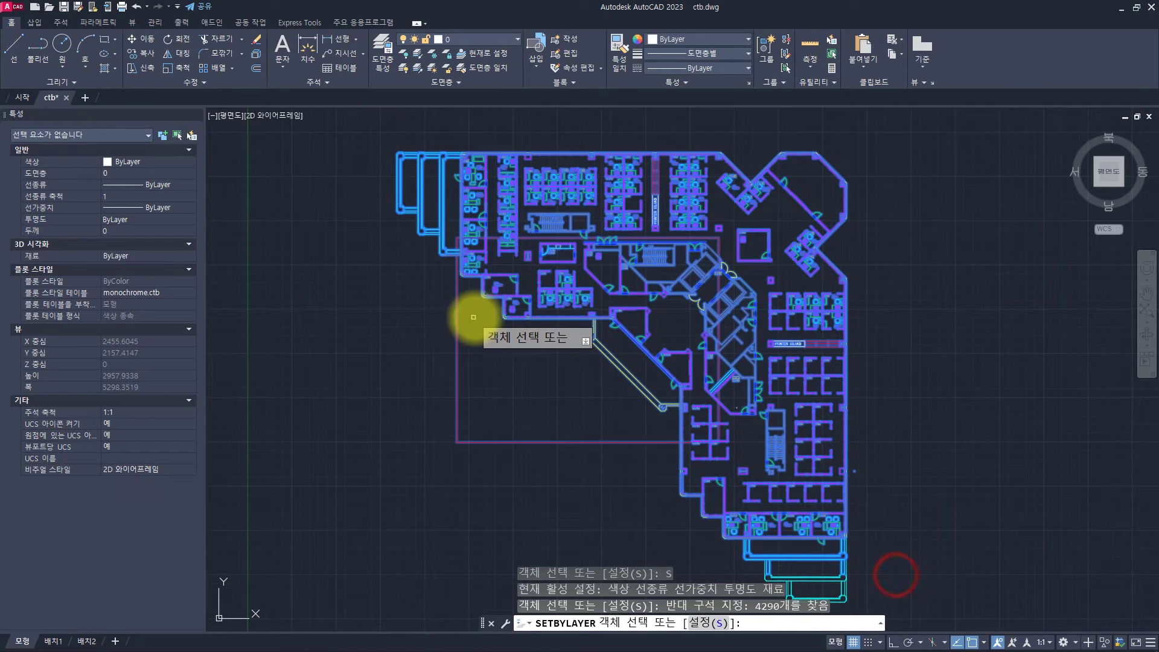
key("Return")
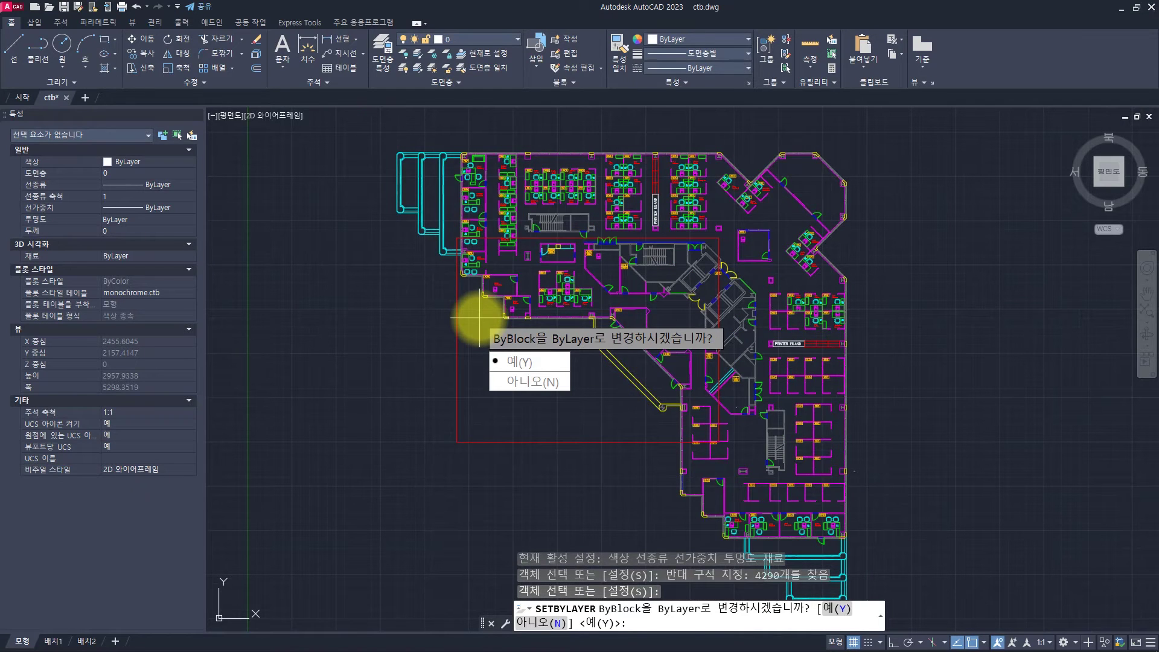
left_click(533, 360)
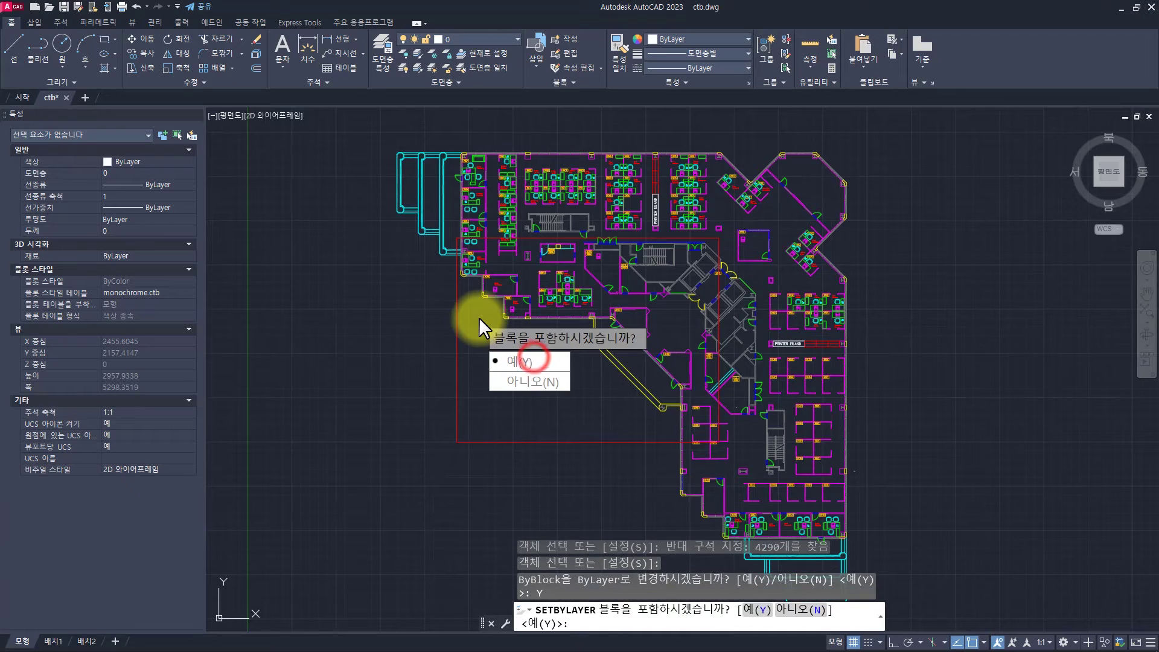
left_click(509, 362)
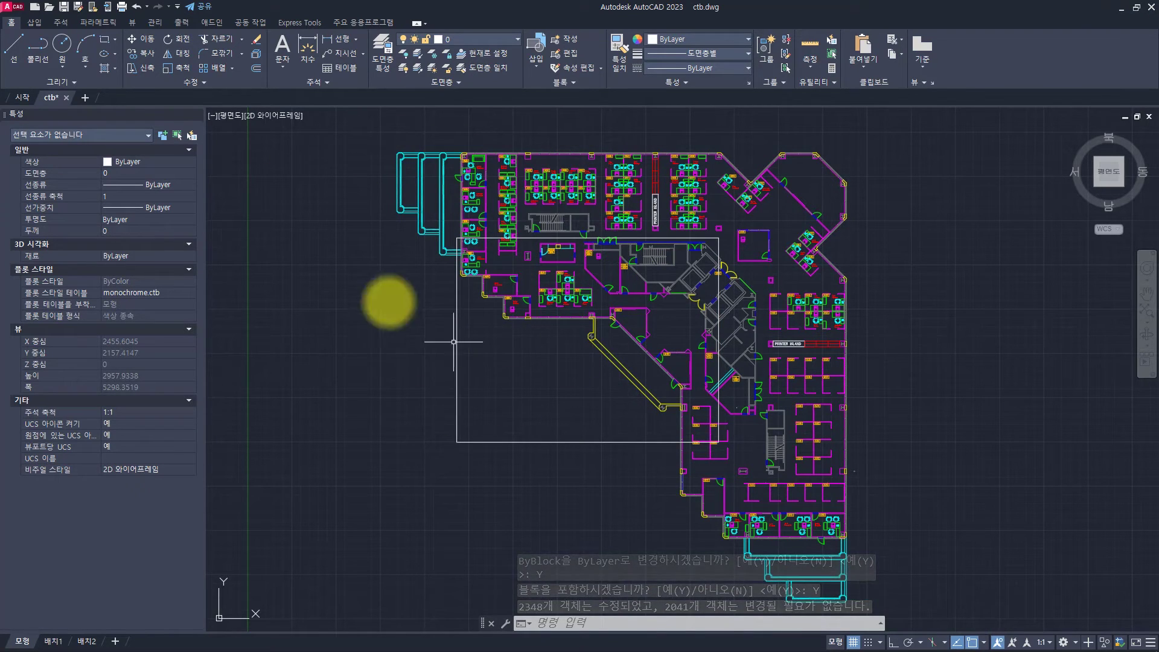
key("Escape")
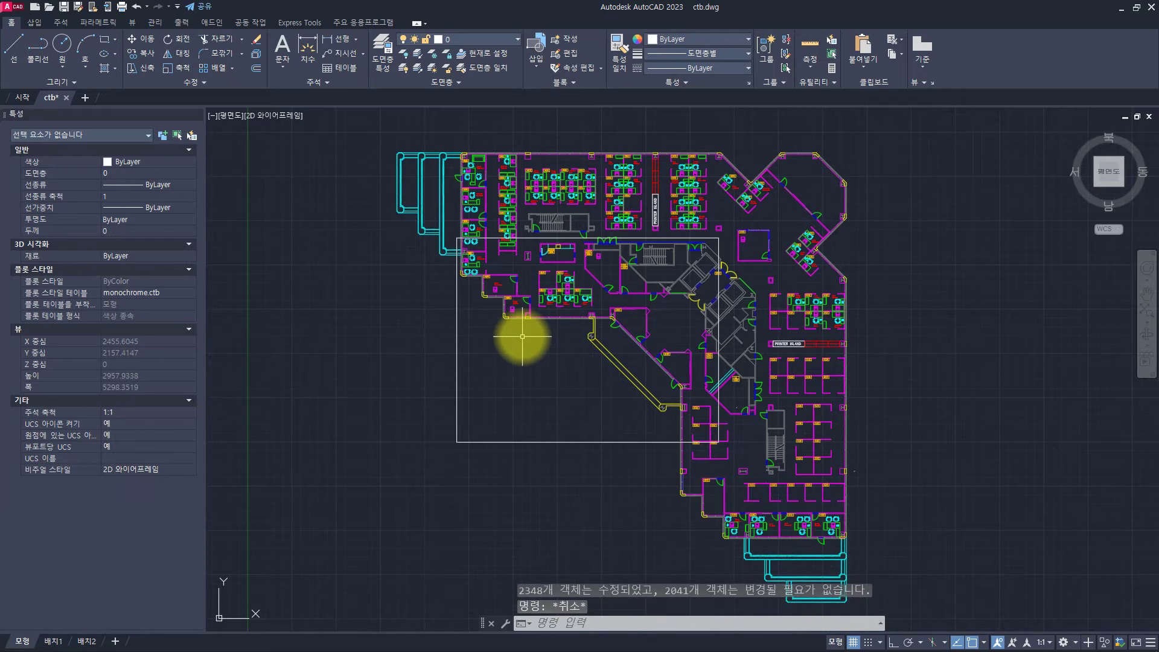
key("Escape")
key("Escape")
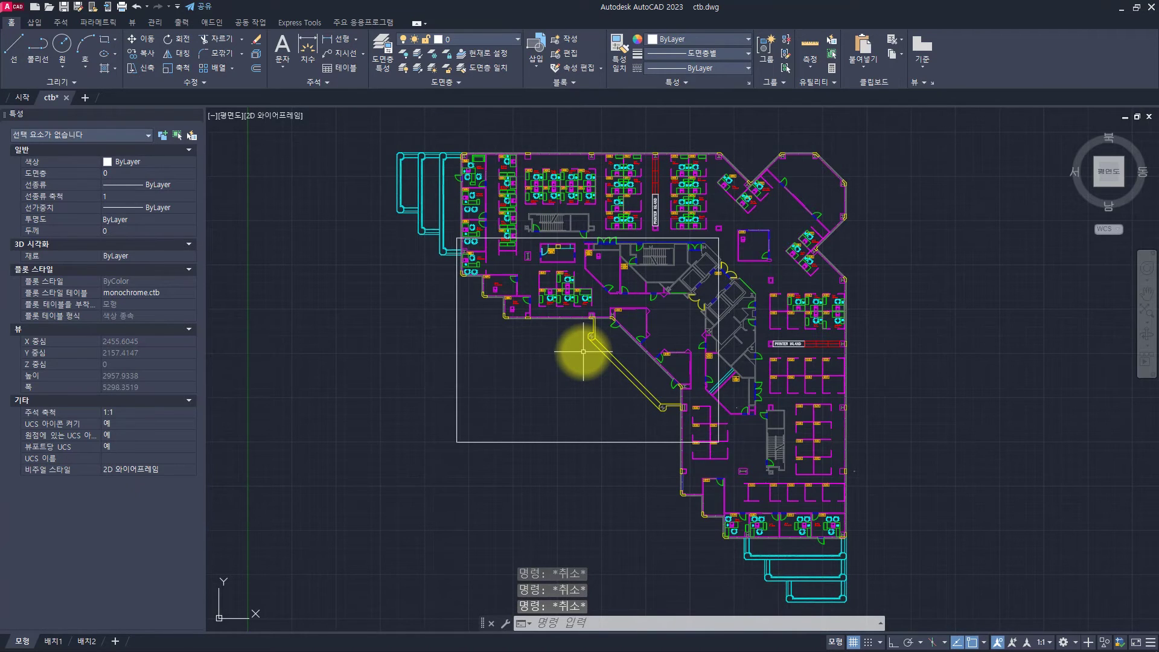
- Undo the SETBYLAYER change, redo it for comparison, and undo it again
key("ctrl+z")
key("ctrl+y")
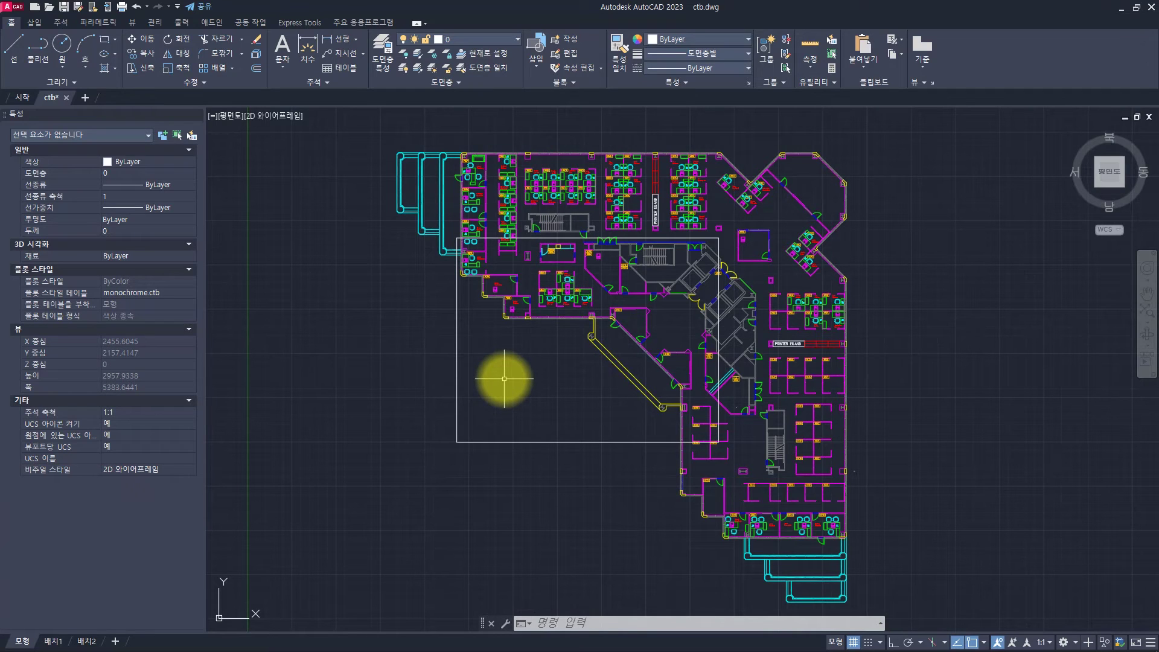
key("ctrl+z")
key("Escape")
key("Escape")
key("Escape")
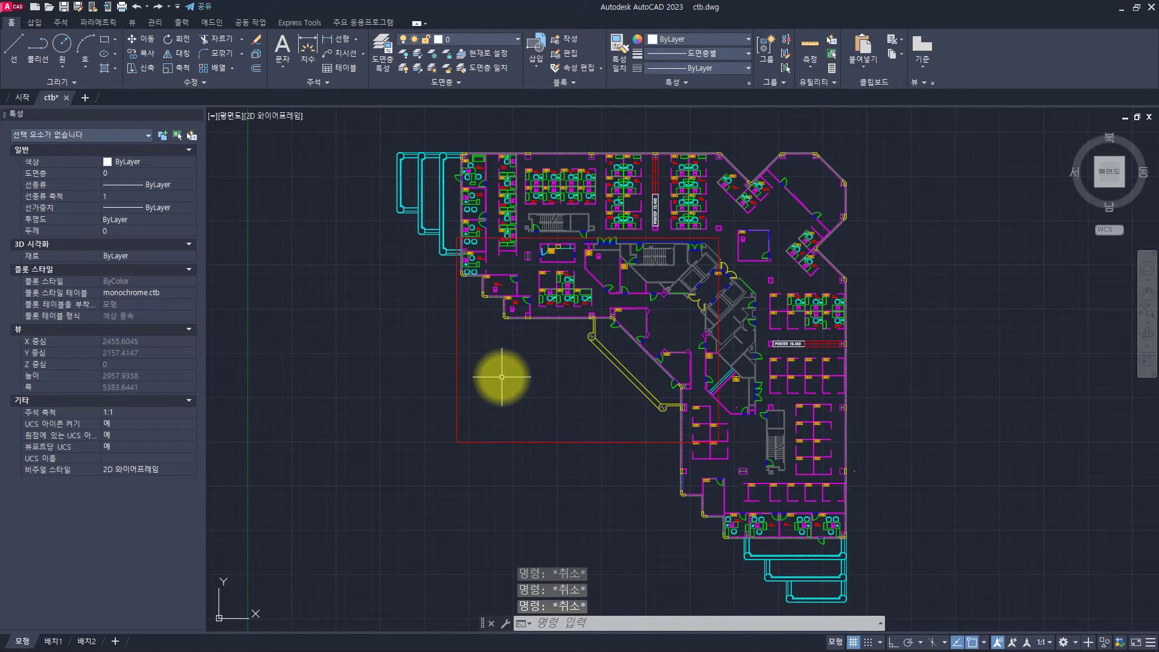
left_click(540, 365)
left_click(403, 484)
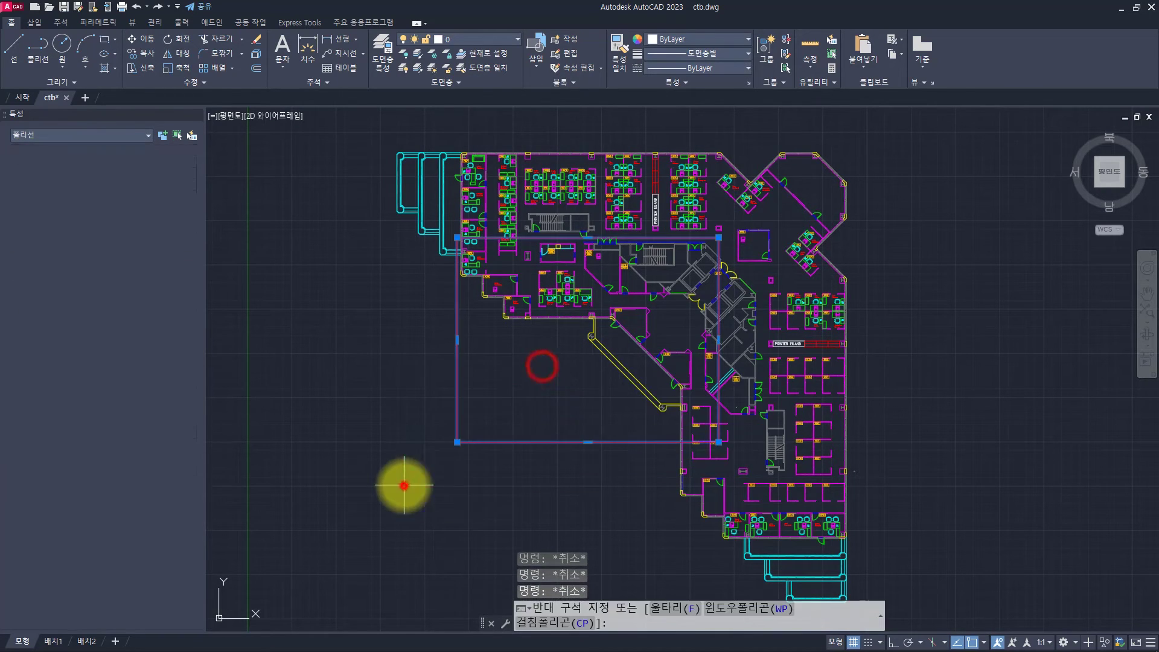
key("Escape")
key("Escape")
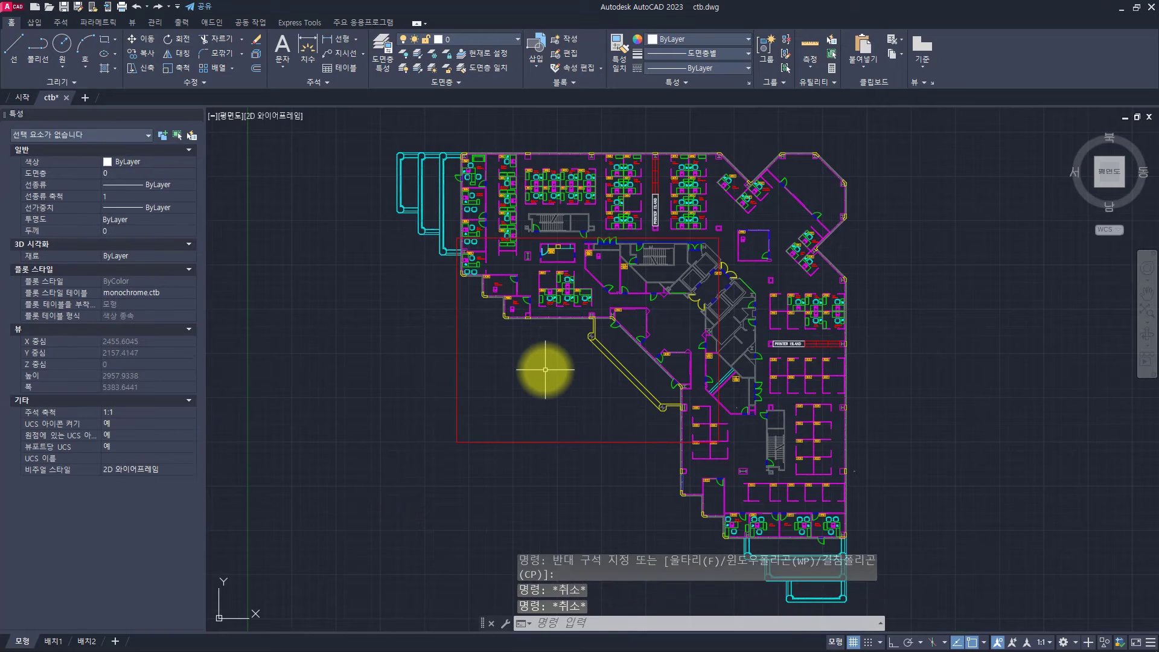
key("Escape")
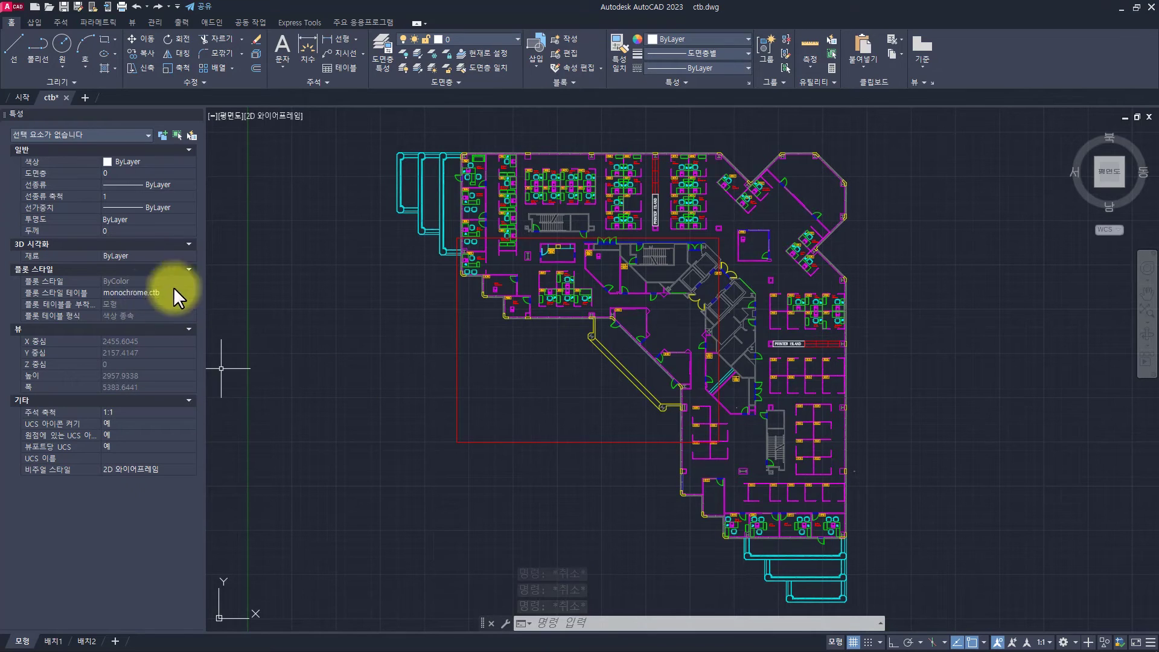
key("Escape")
key("Escape")
key("Escape")
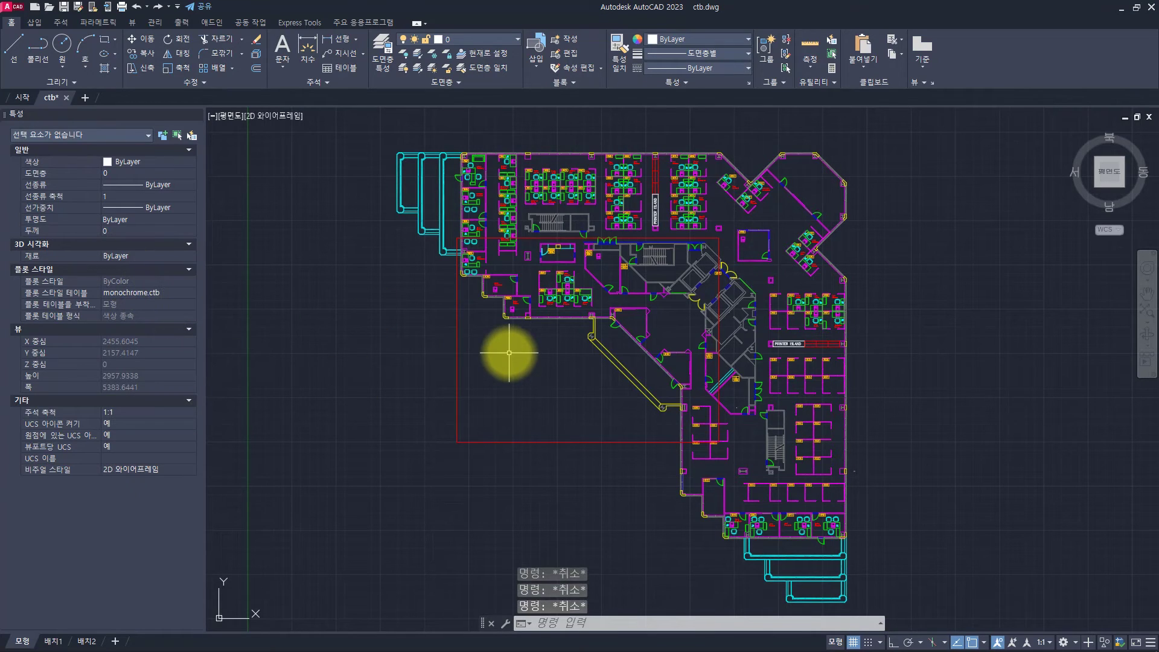
type("convert")
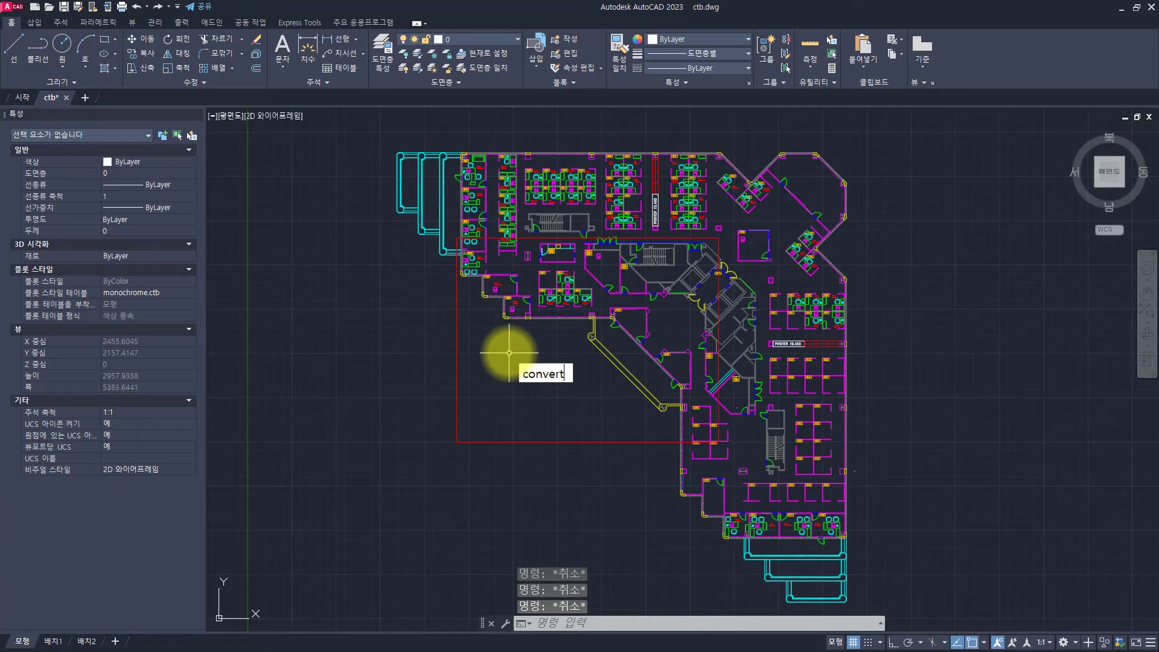
type("ps")
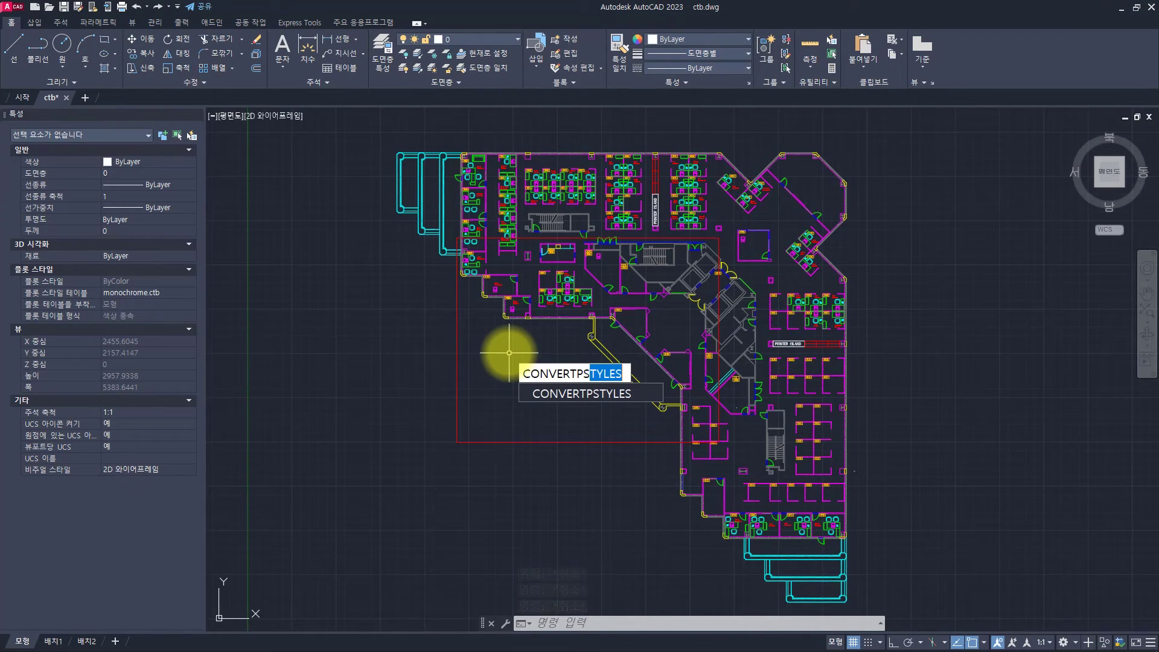
key("Return")
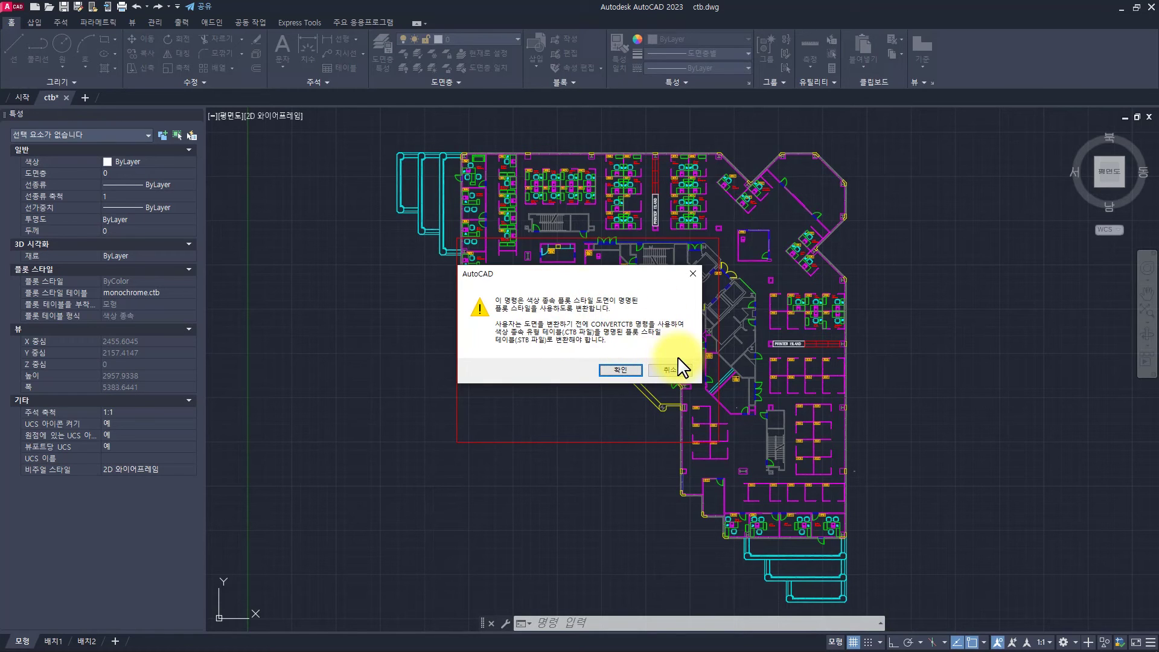
left_click(621, 370)
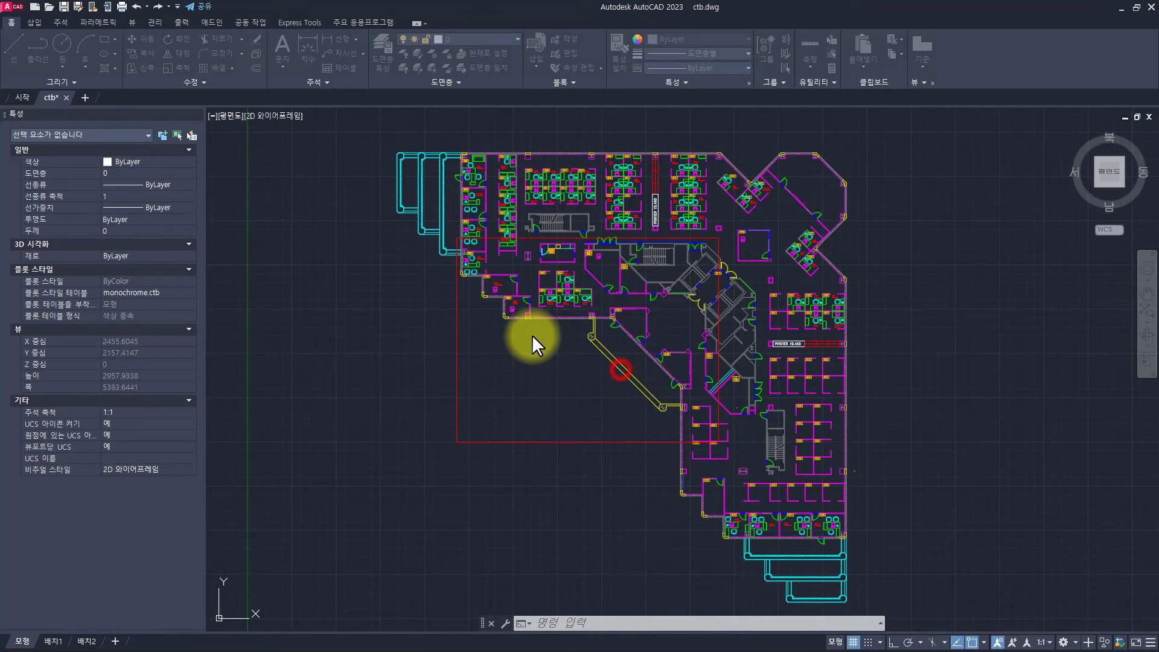
key("Escape")
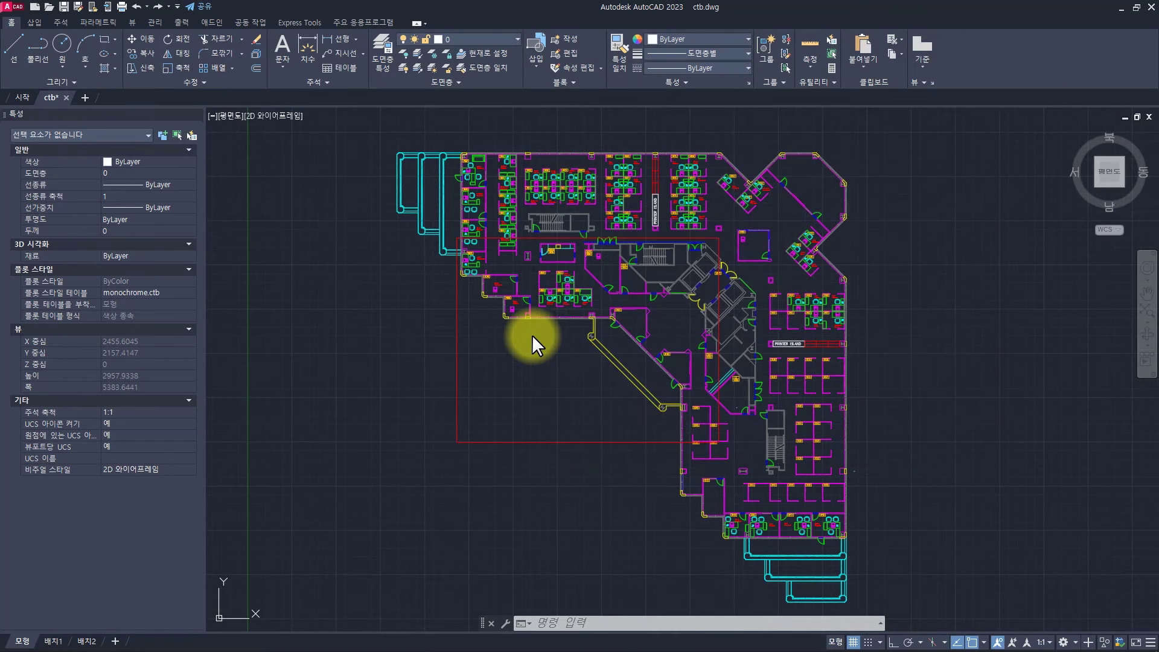
key("Escape")
- Run CONVERTCTB to convert the color-dependent table monochrome.ctb into a named plot style table saved as mystb.stb
type("convertctb")
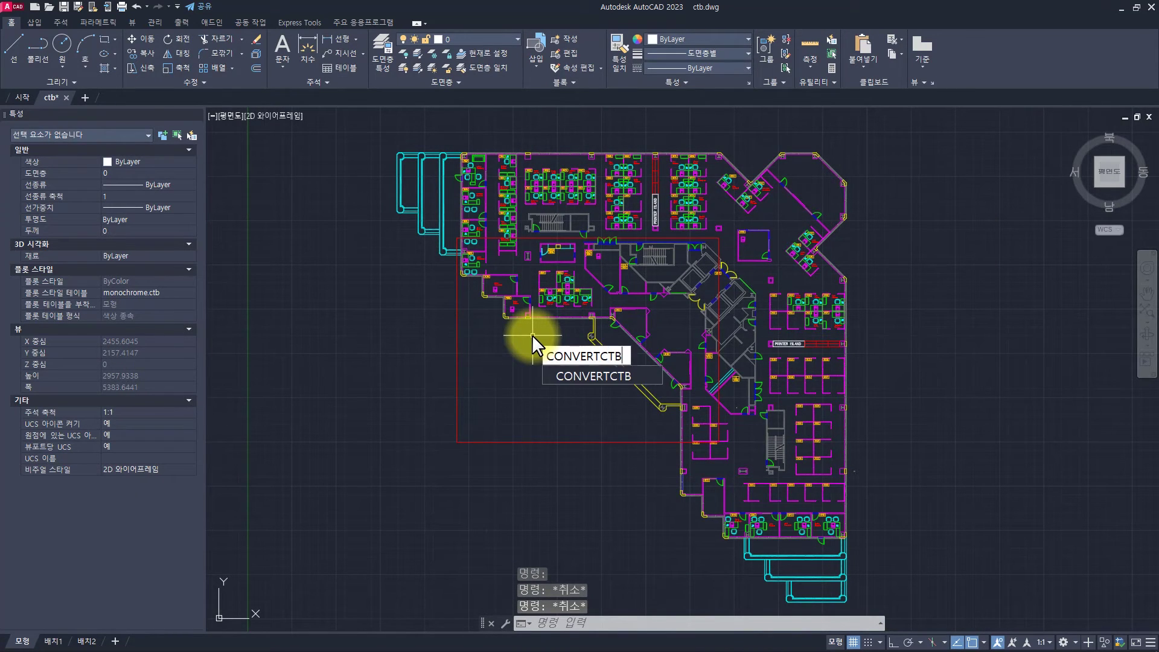
key("Return")
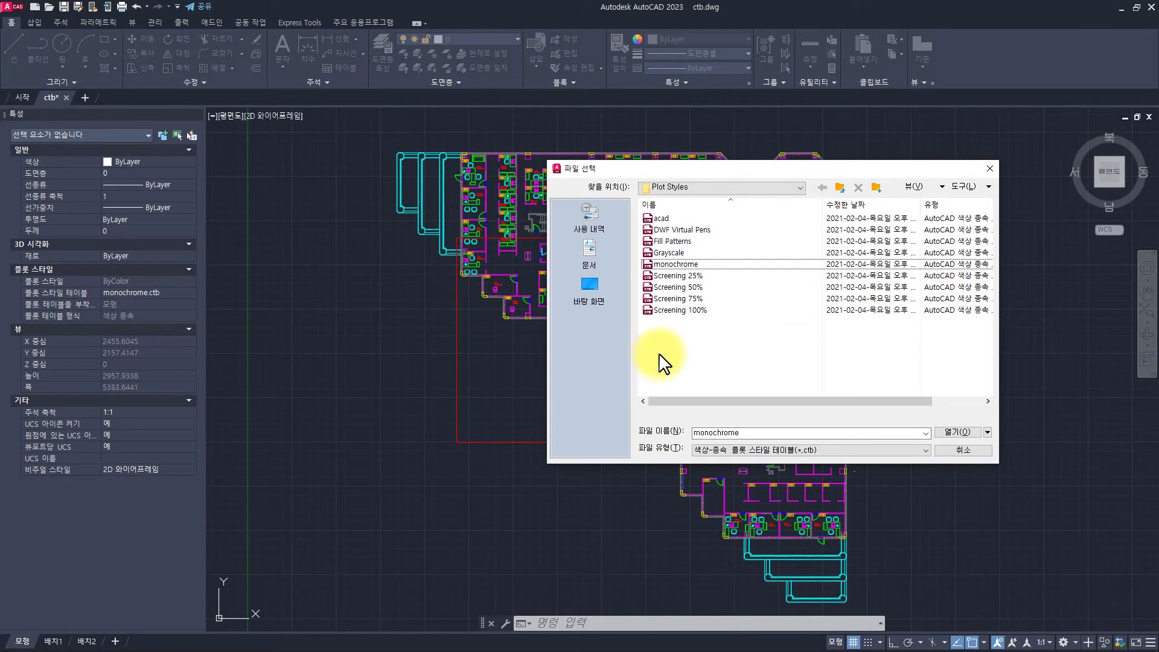
left_click(686, 266)
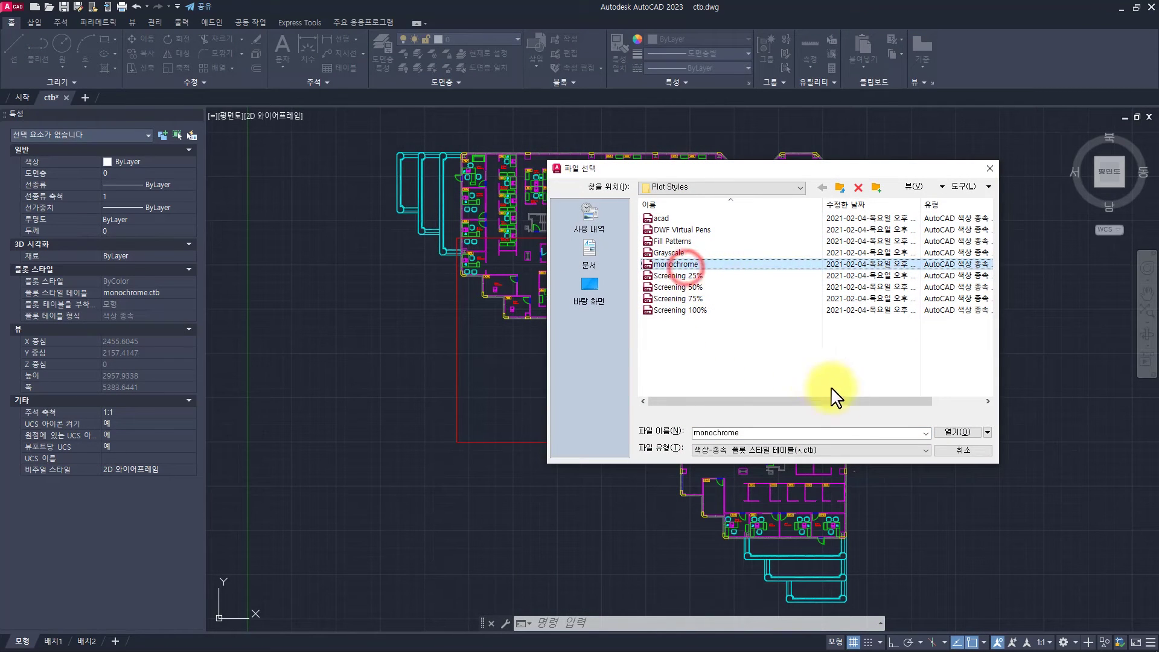
left_click(947, 432)
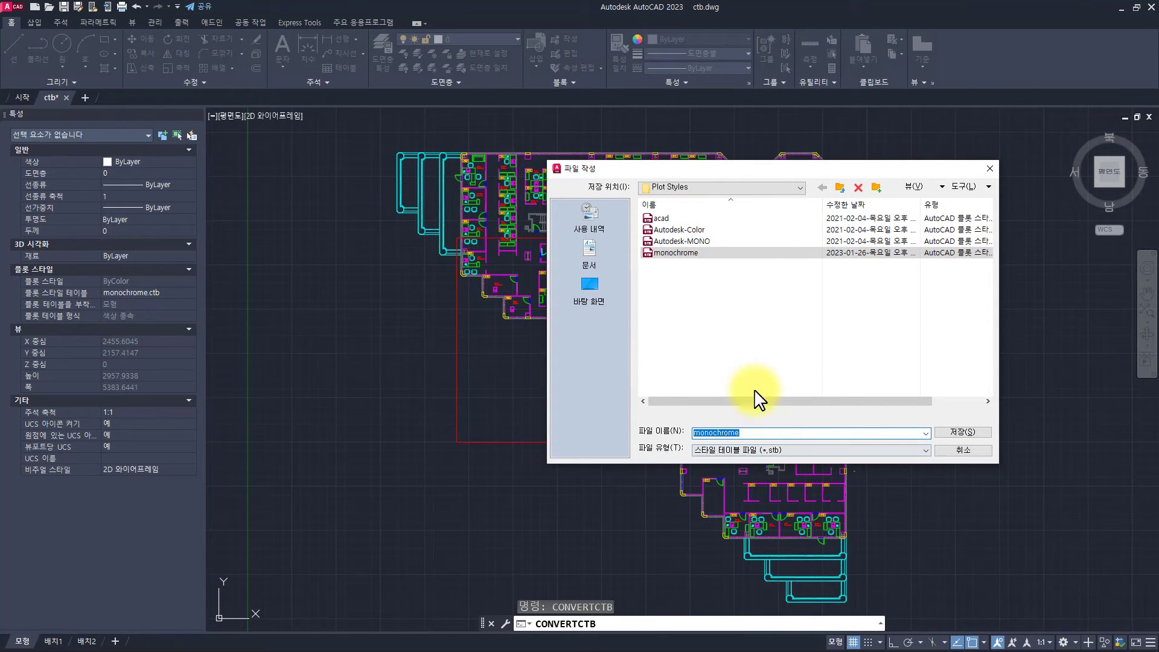
left_click(746, 431)
type("mystb")
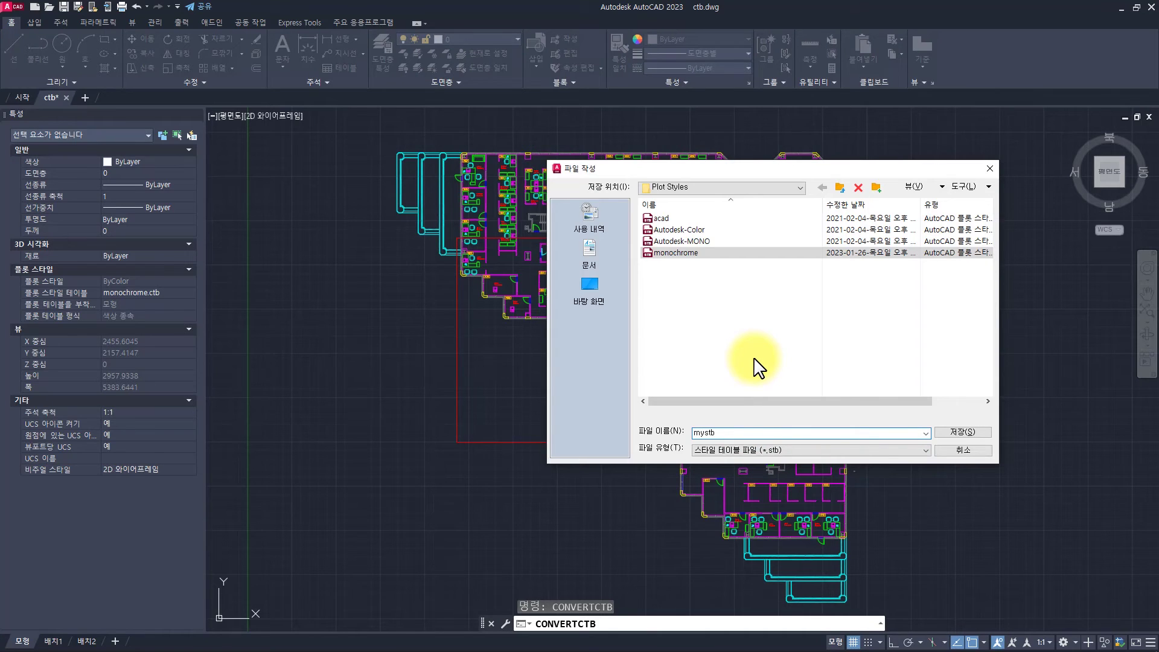
key("Return")
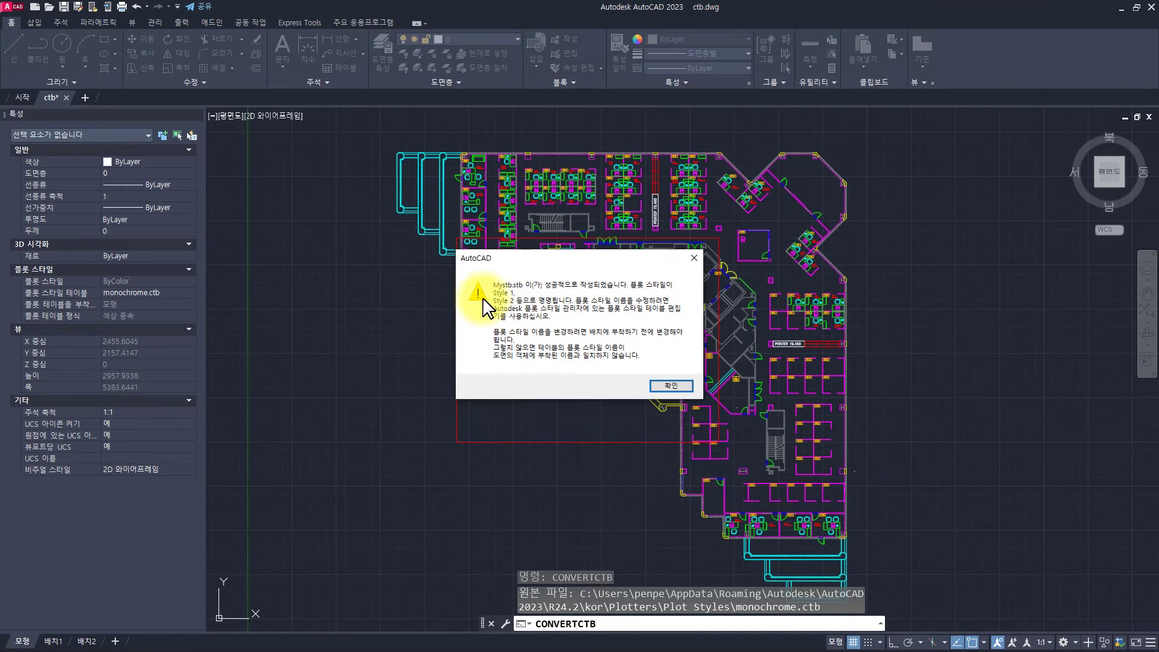
left_click(670, 385)
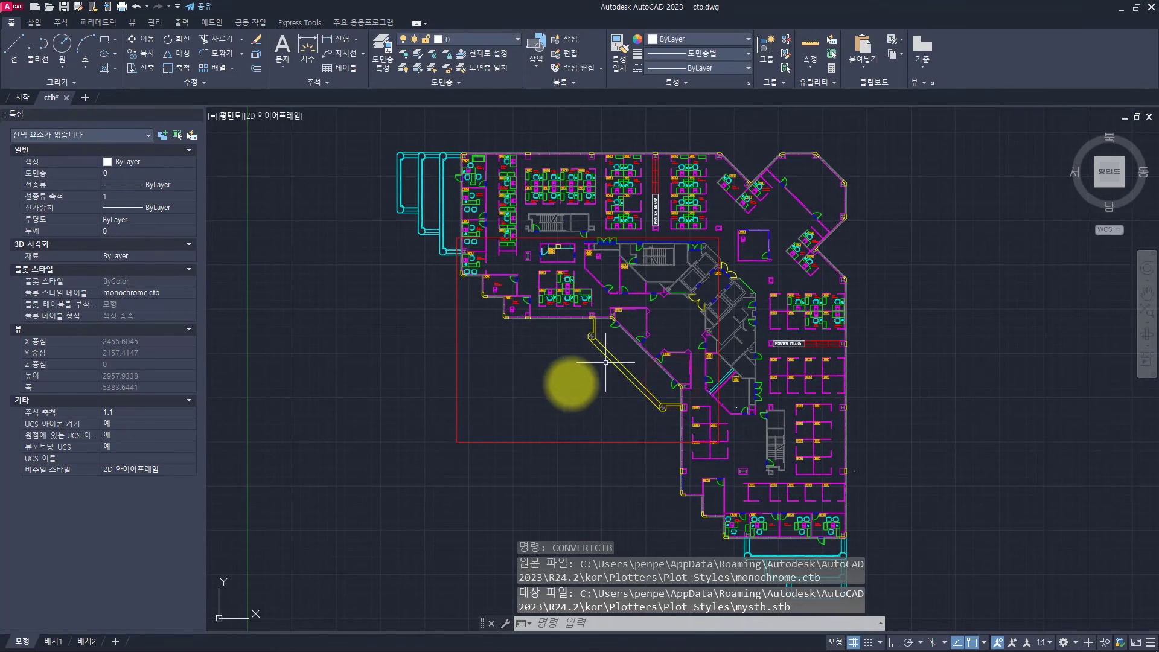
key("Escape")
key("Escape")
key("Escape")
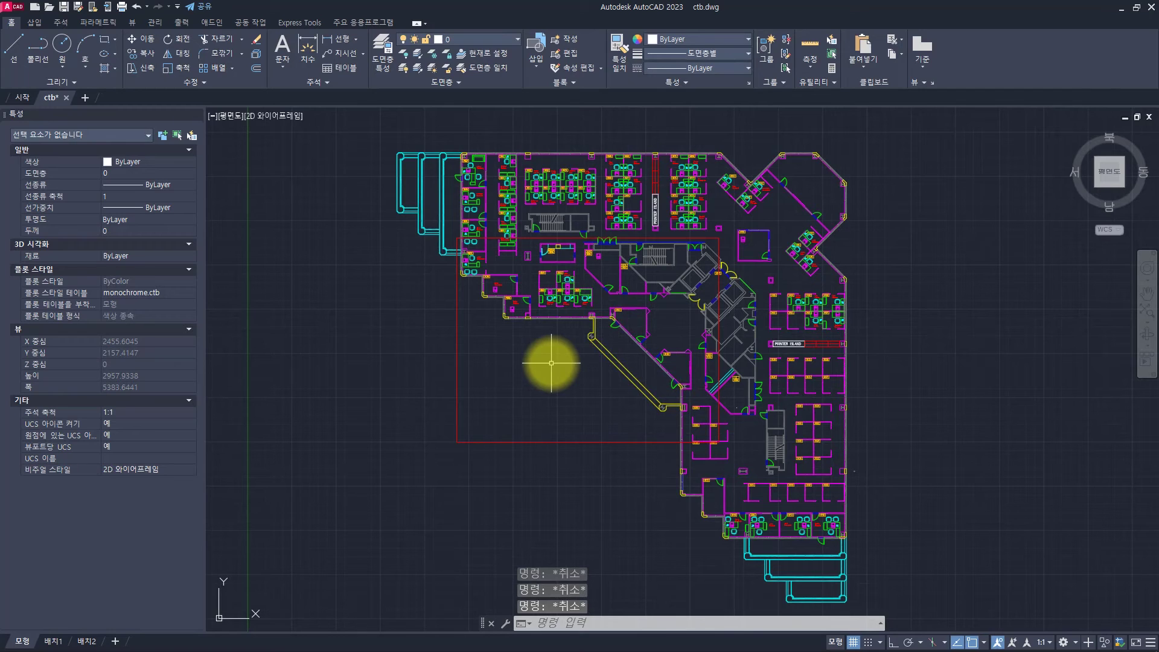
- Run CONVERTPSTYLES to convert the drawing to named plot styles using mystb.stb
type("co")
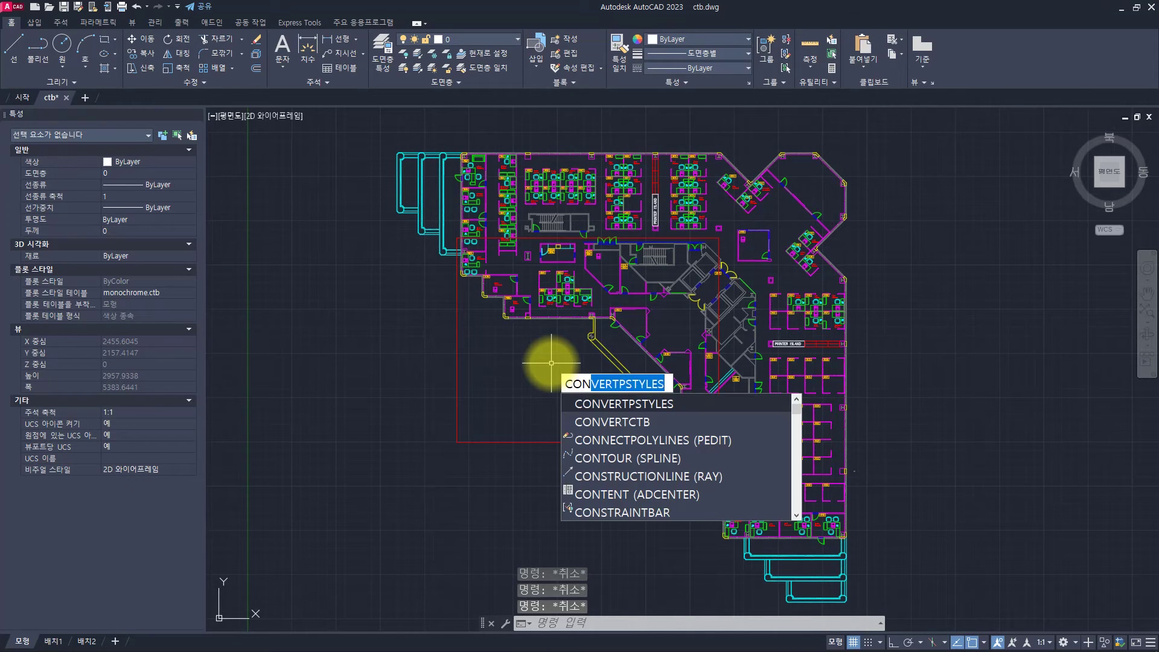
type("n")
key("Return")
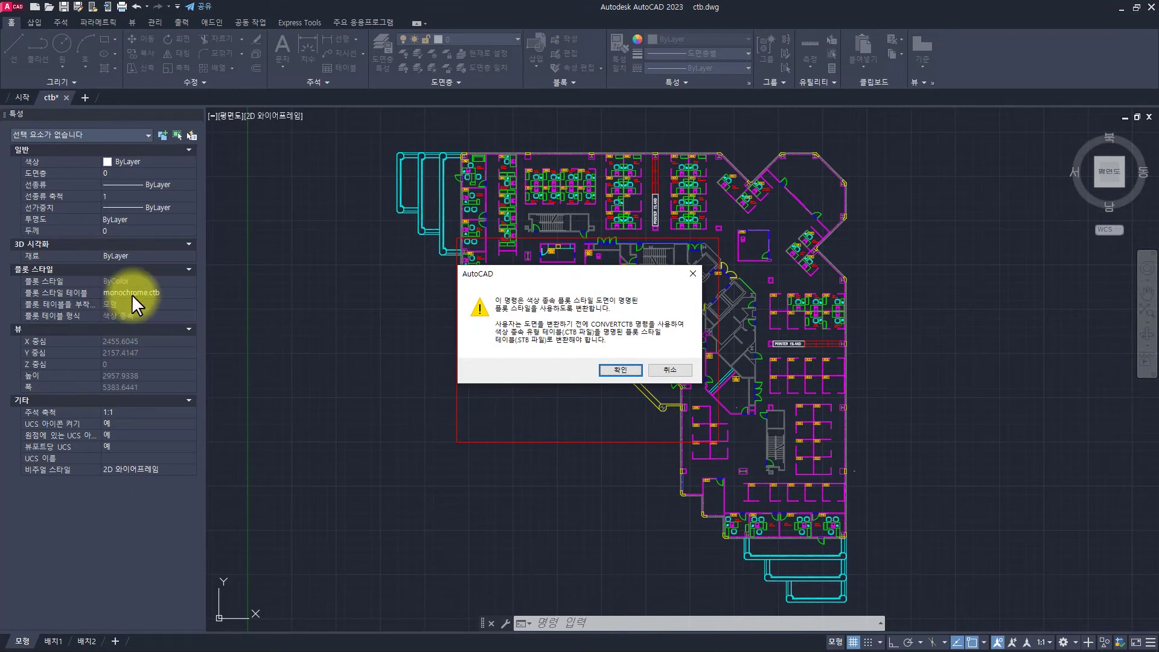
left_click(605, 370)
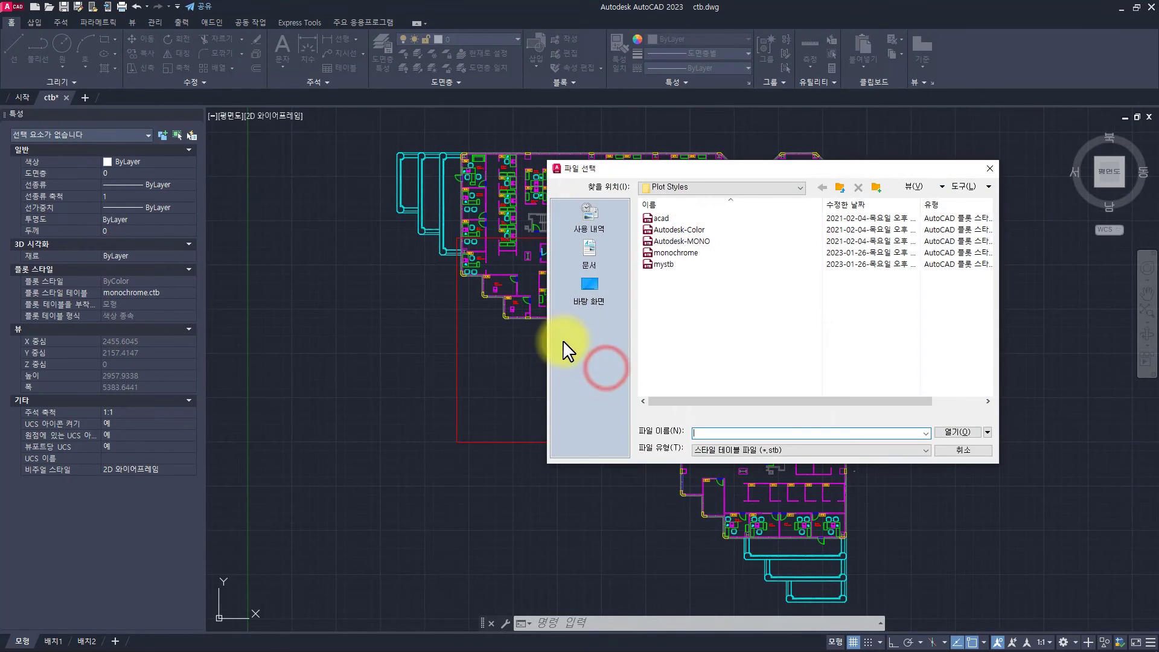
left_click(669, 265)
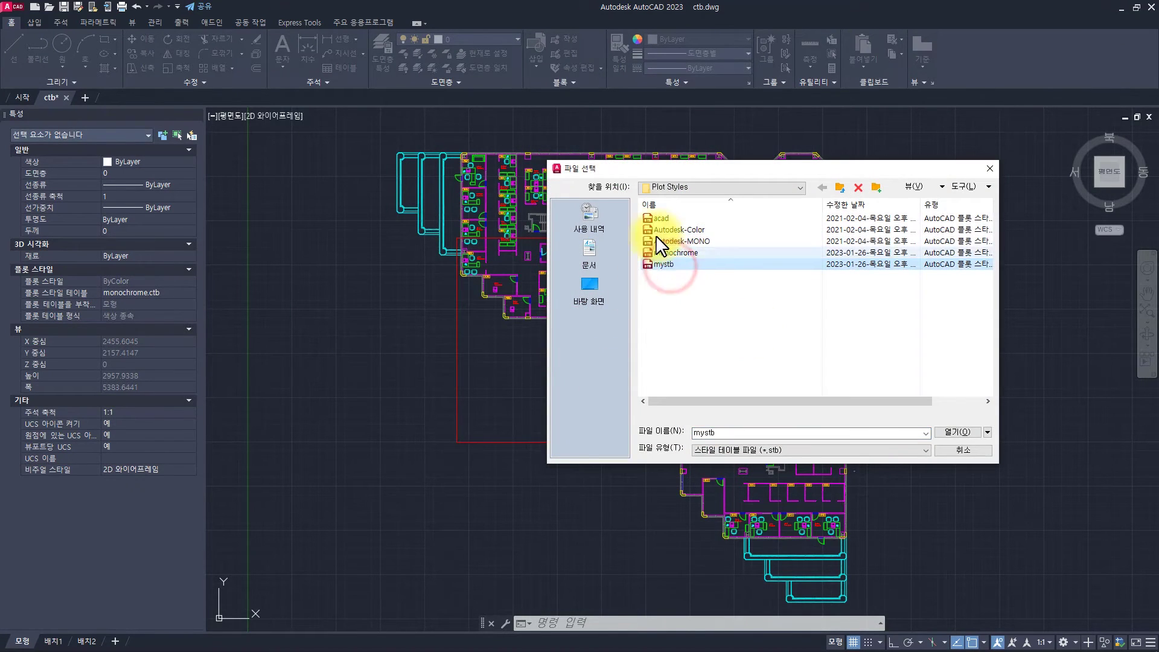
left_click(943, 432)
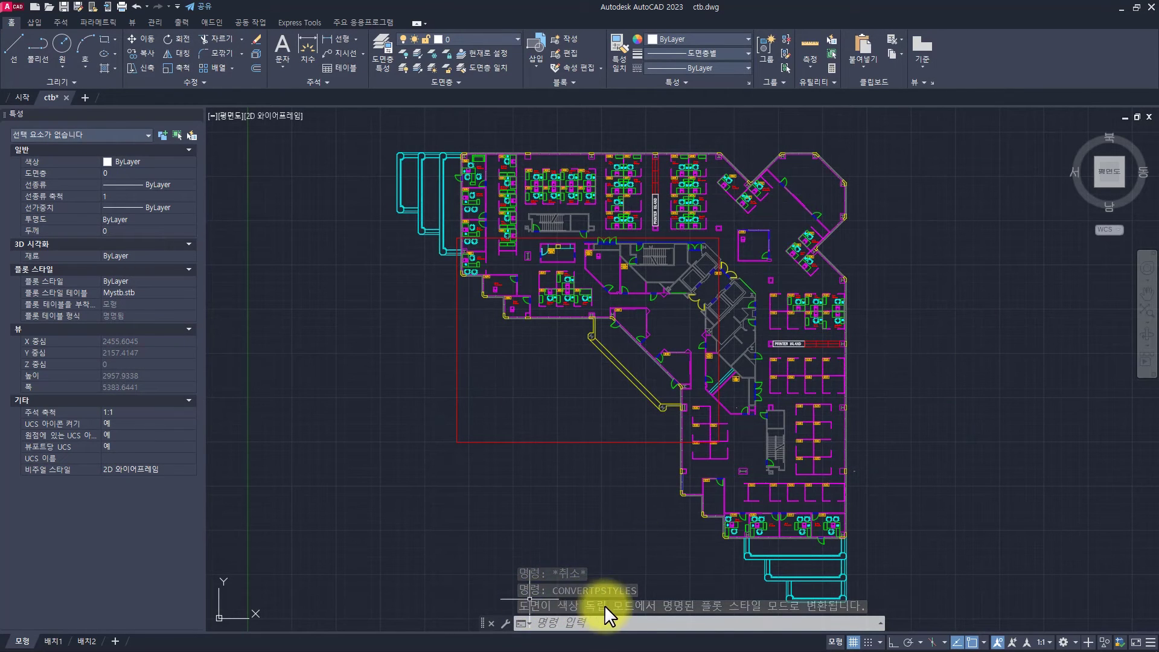
- Review the conversion message and the drawing's plot style and plot style table properties
left_click_drag(555, 606, 869, 608)
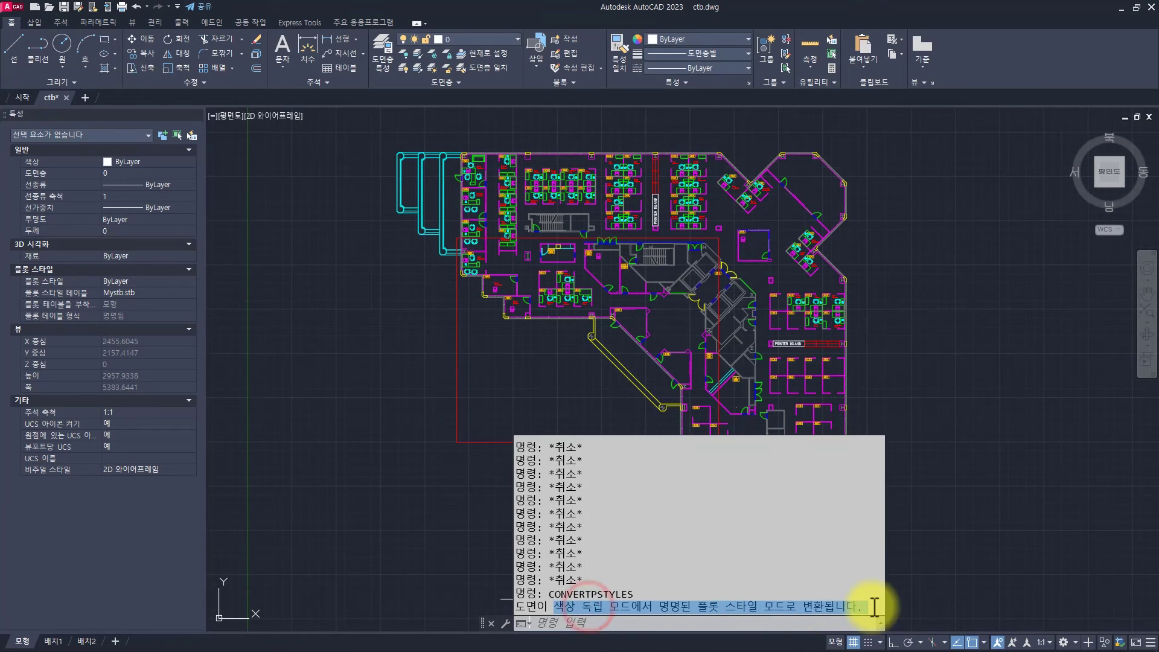
key("Escape")
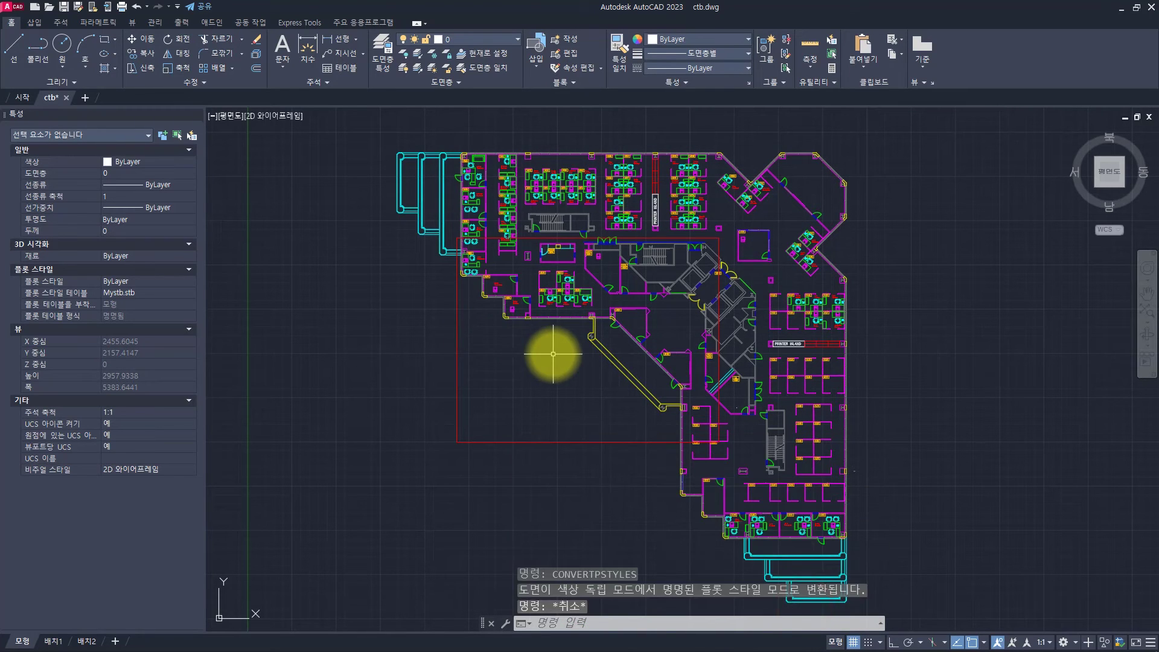
key("Escape")
key("Escape")
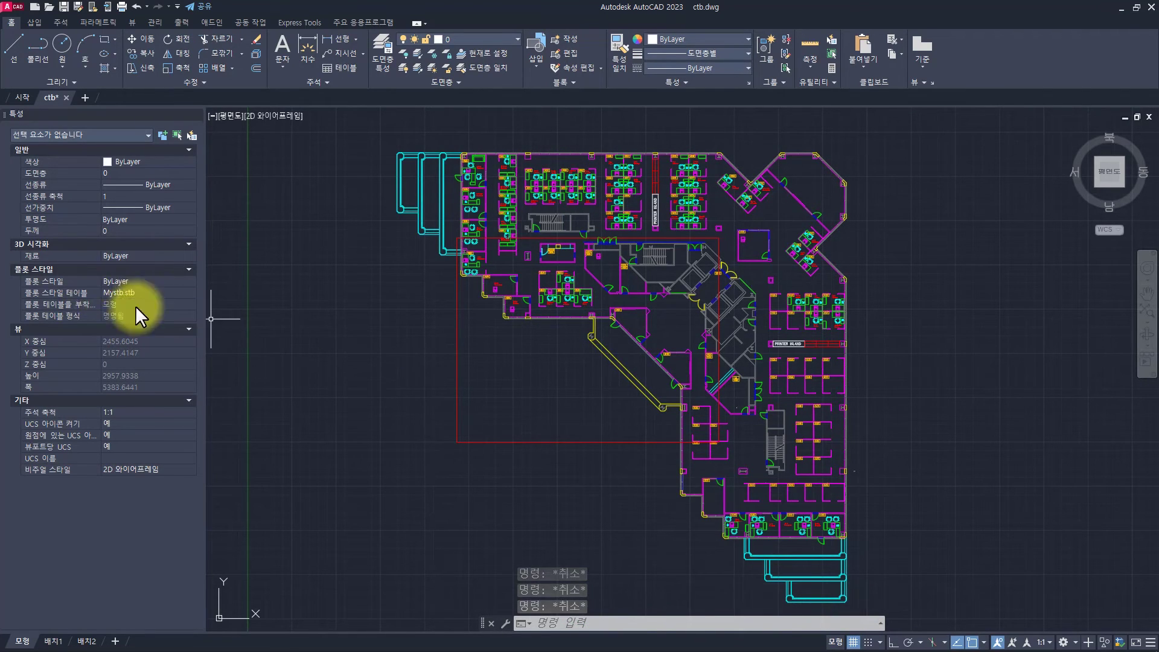
left_click(54, 289)
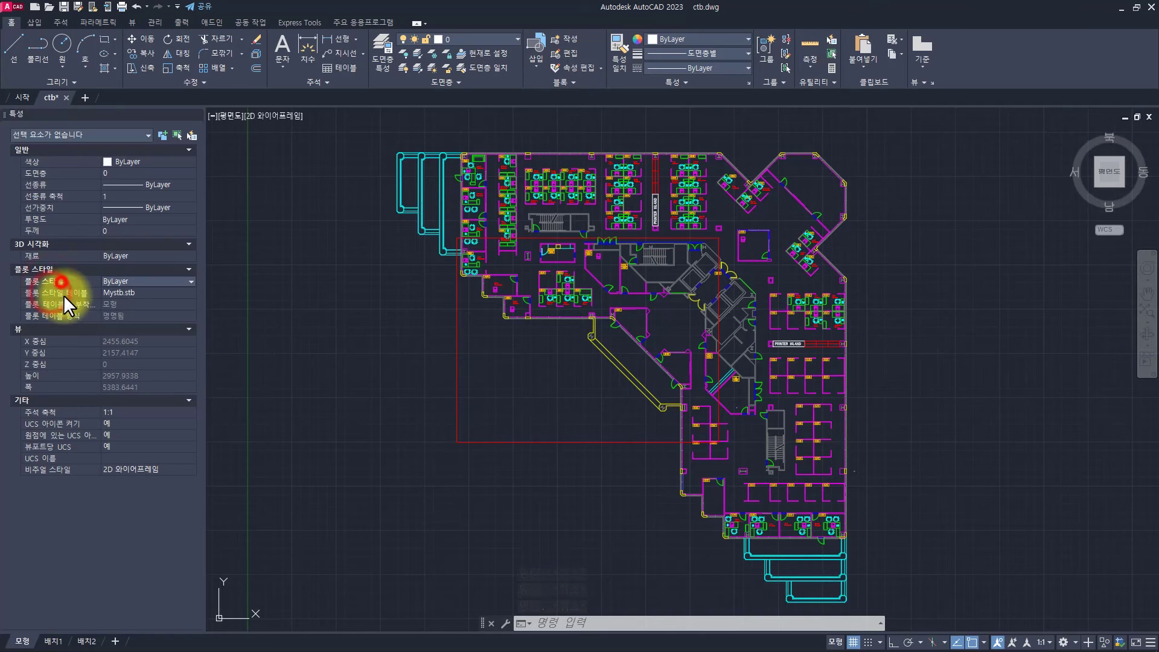
key("Escape")
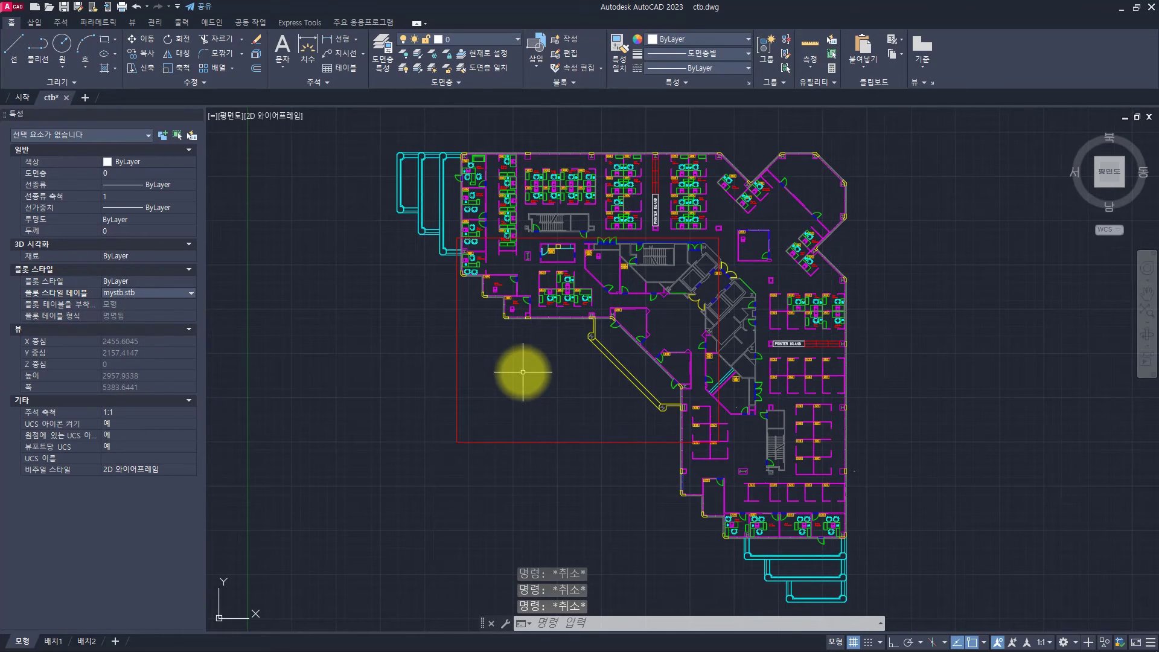
left_click(550, 341)
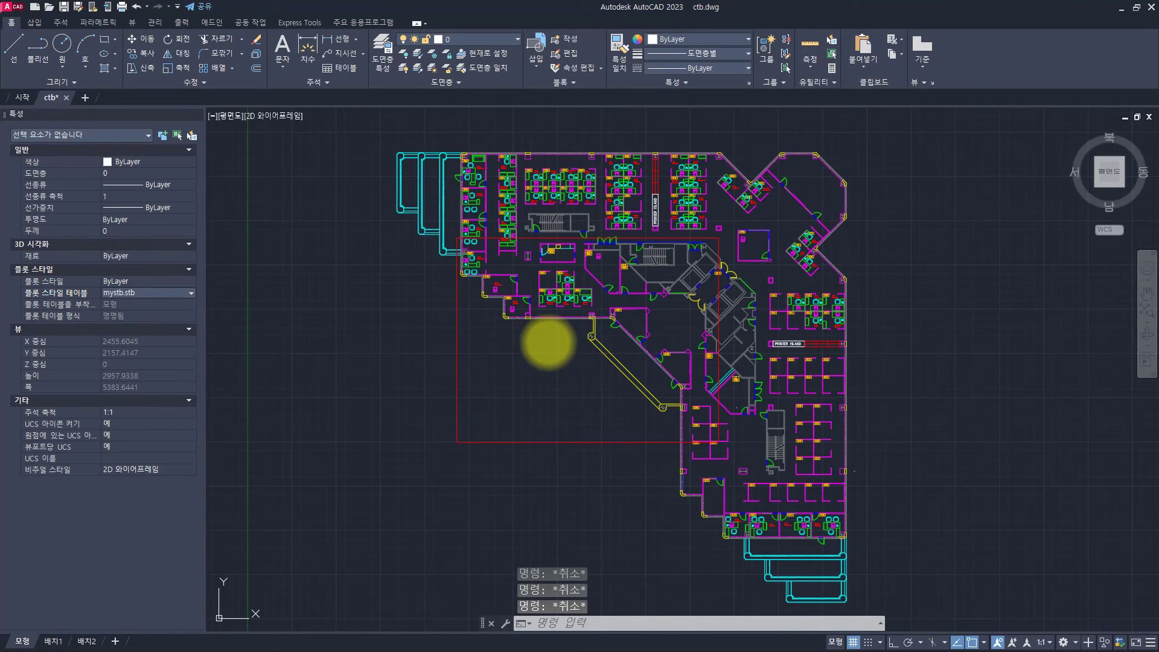
- Start a plot, check the available stb tables, and open mystb.stb in the Plot Style Table Editor at its general information
key("ctrl+p")
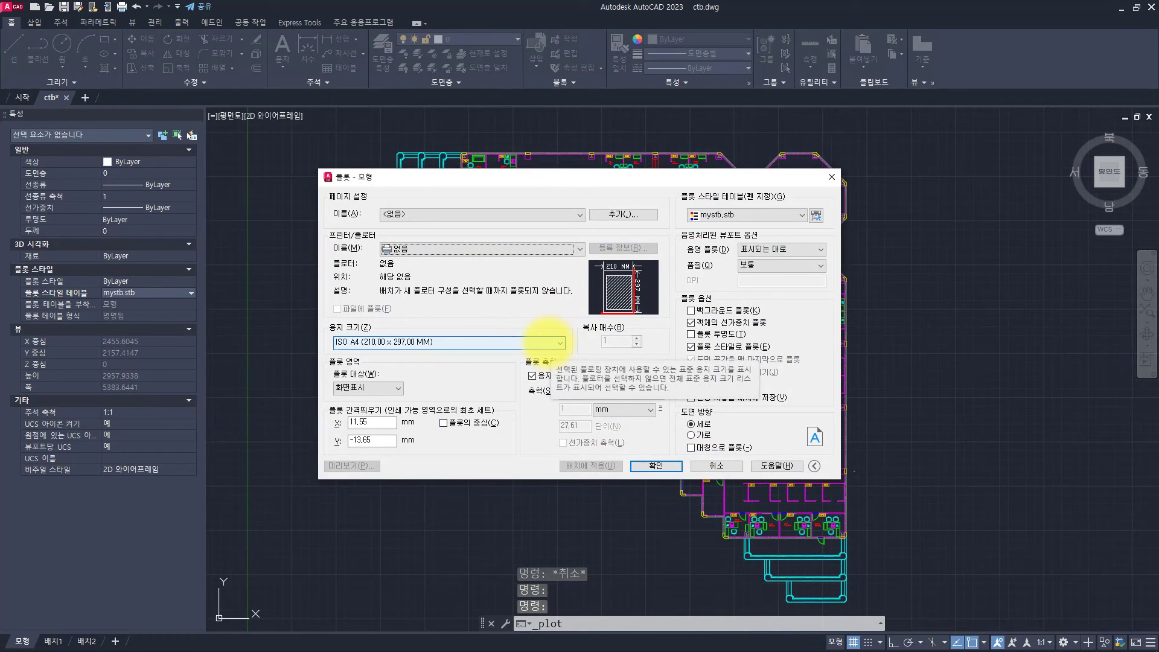
left_click(727, 216)
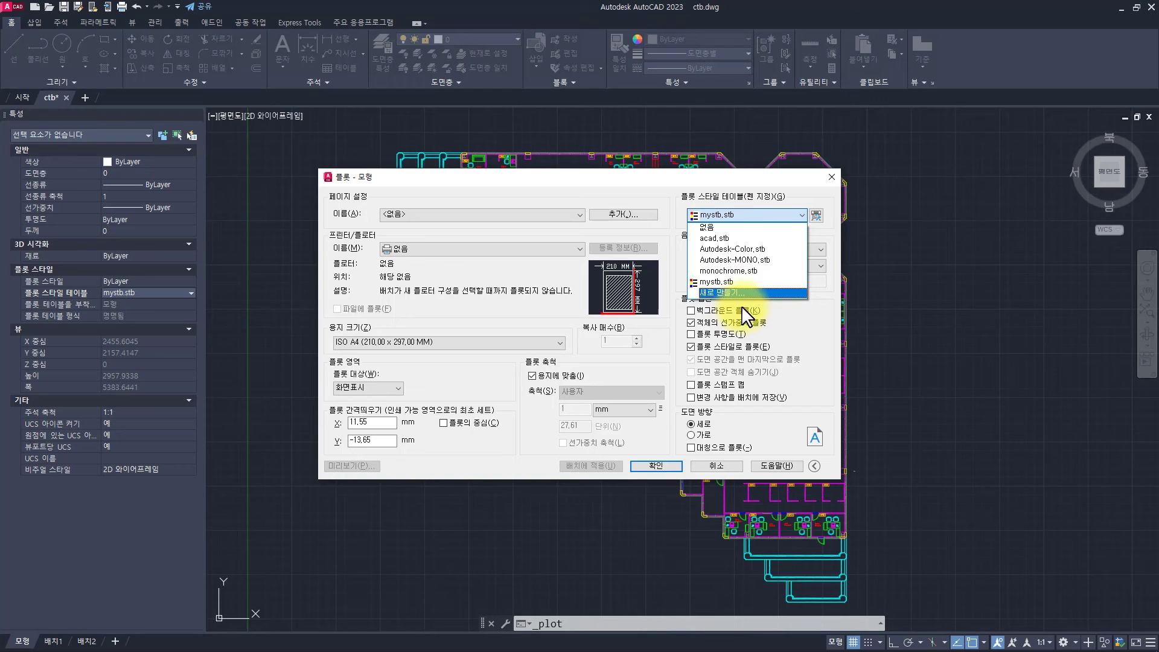
left_click(749, 216)
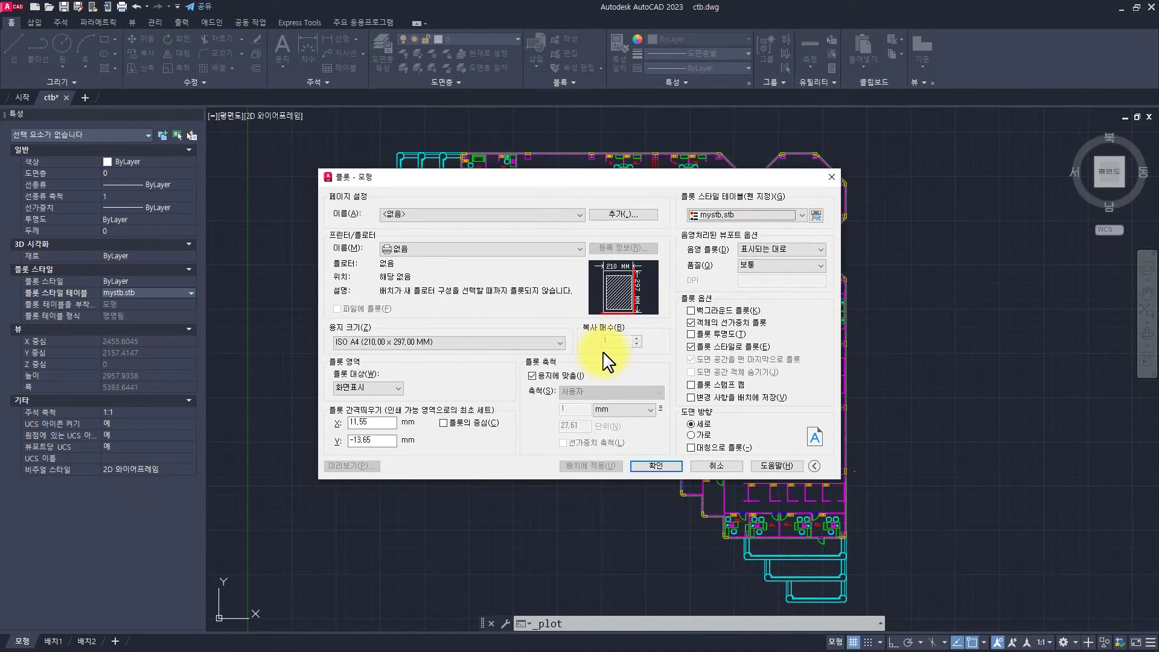
left_click(816, 214)
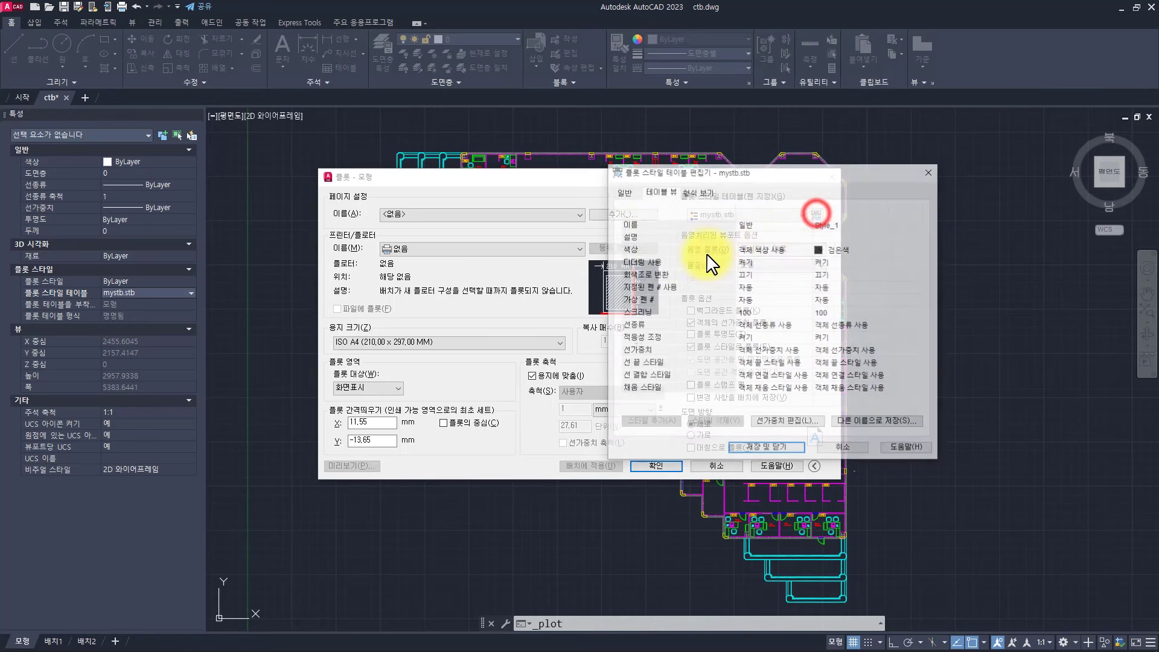
left_click(704, 191)
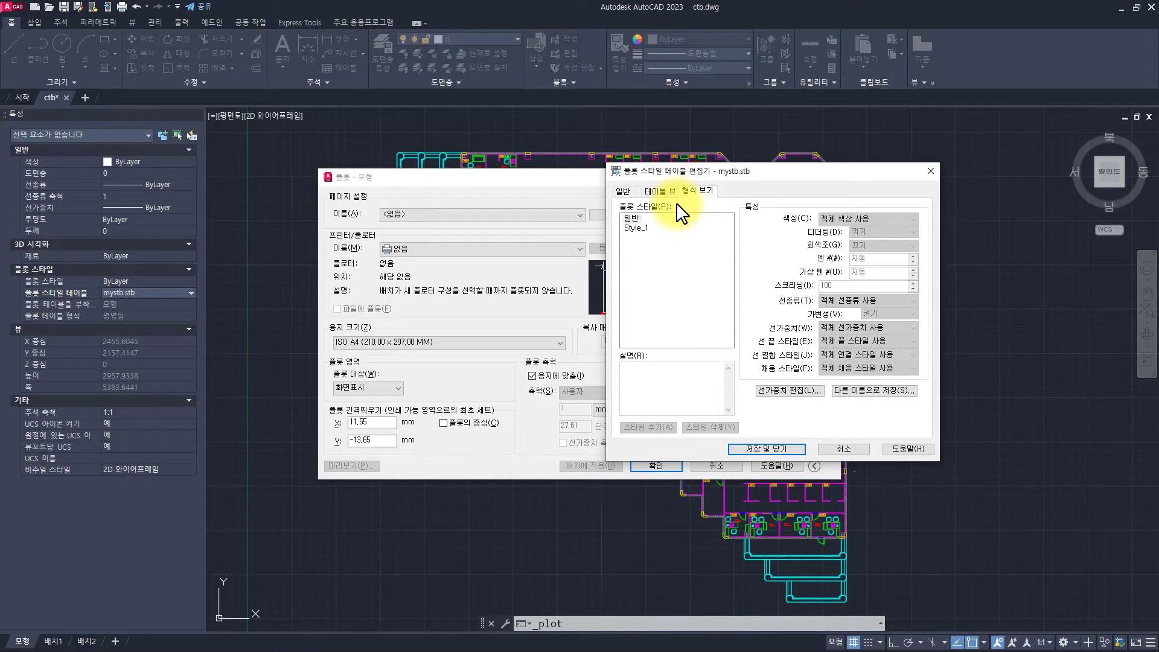
left_click(622, 189)
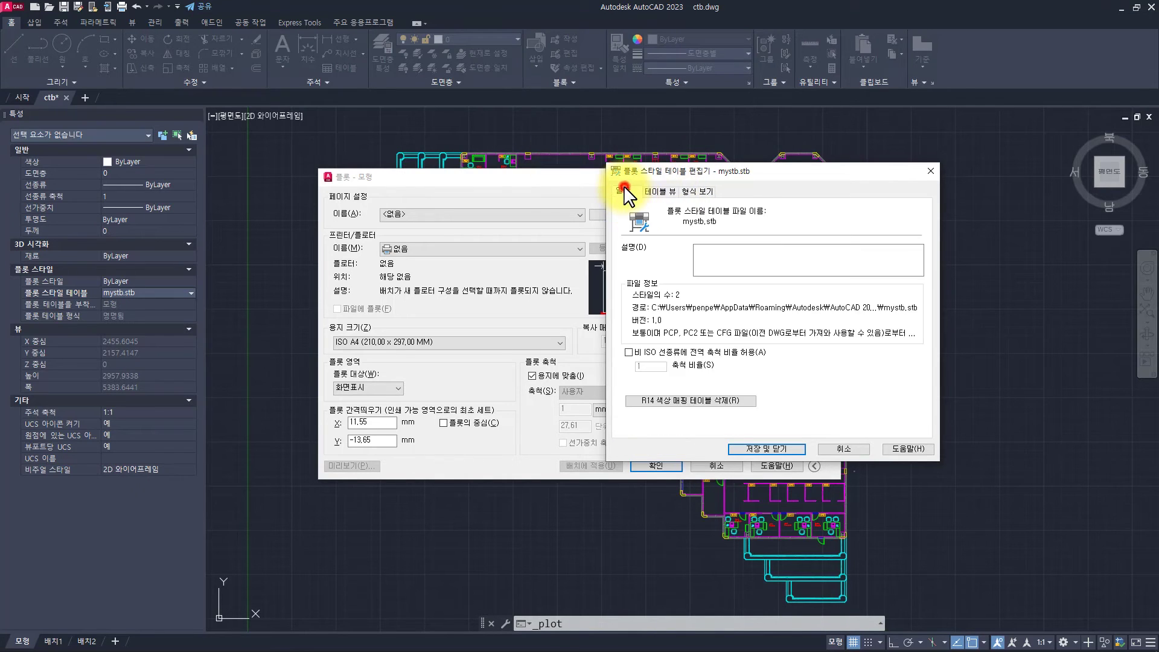
- Delete the R14 color mapping table from the plot style table and save it over the existing mystb.stb
left_click(671, 401)
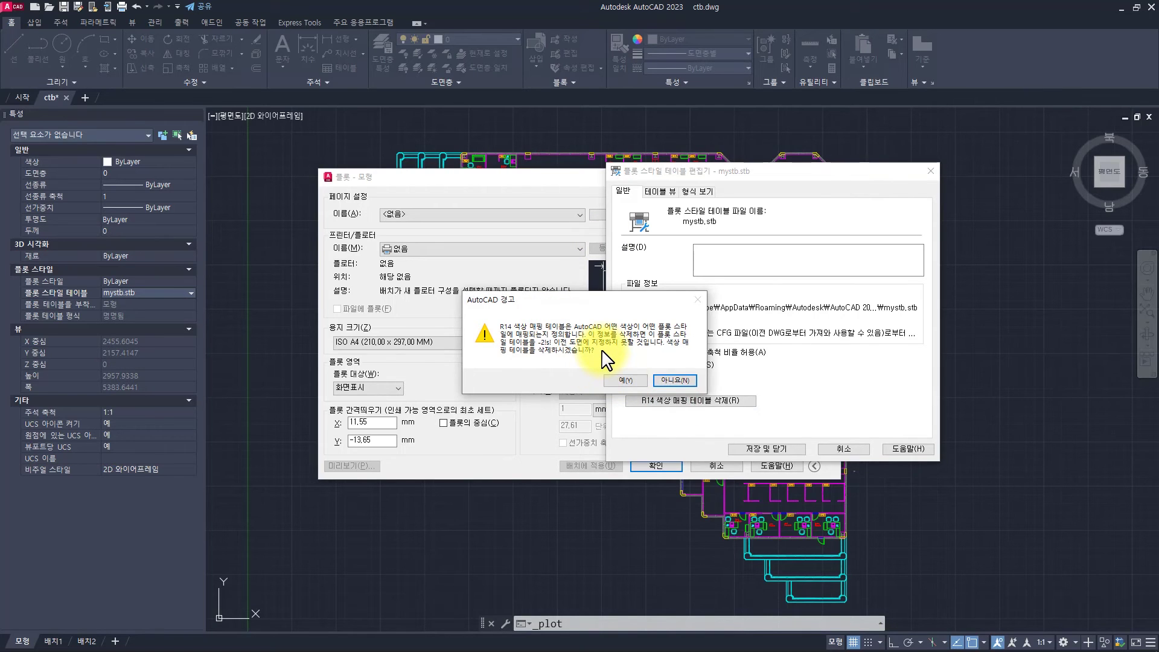
left_click(623, 379)
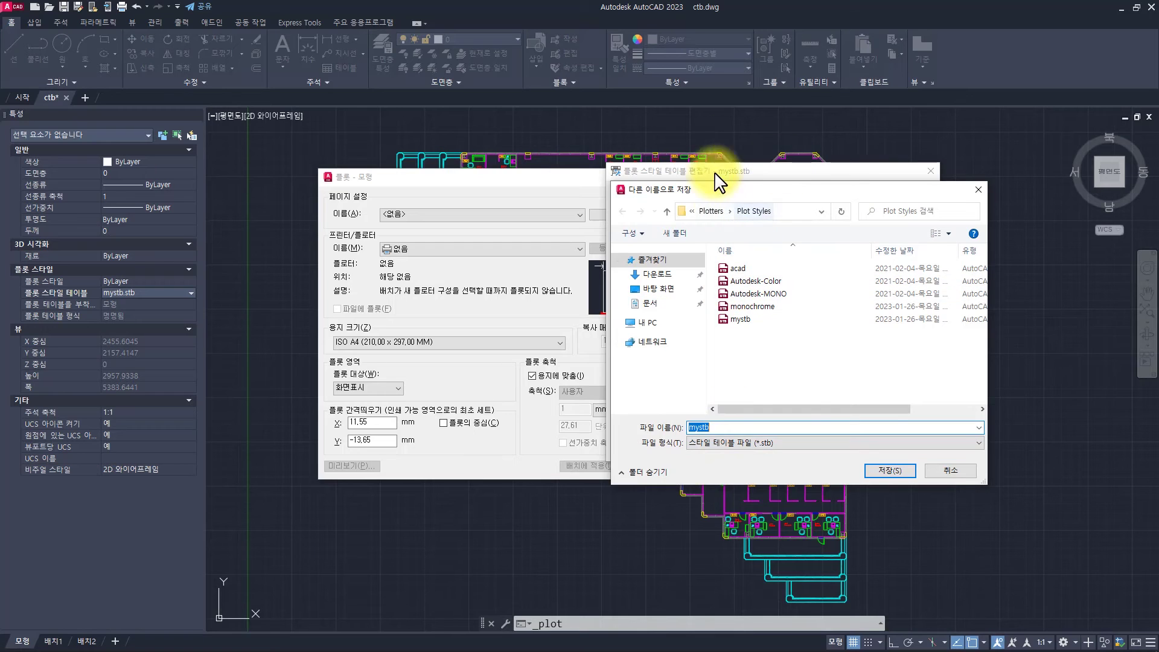
left_click(741, 321)
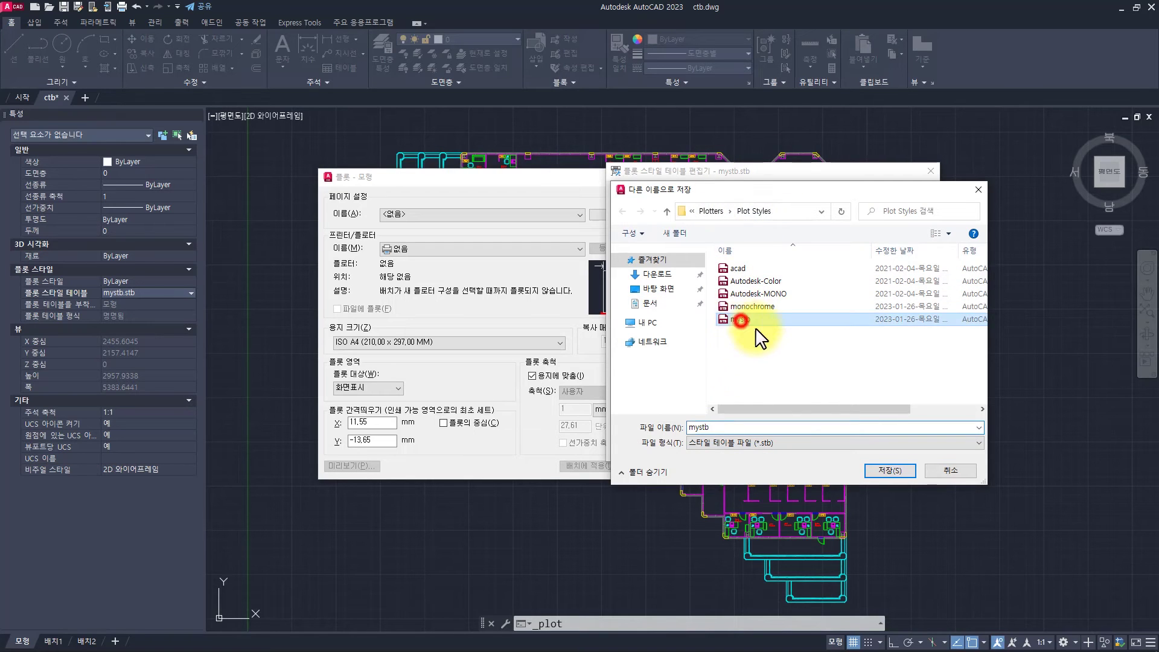
left_click(891, 470)
left_click(599, 325)
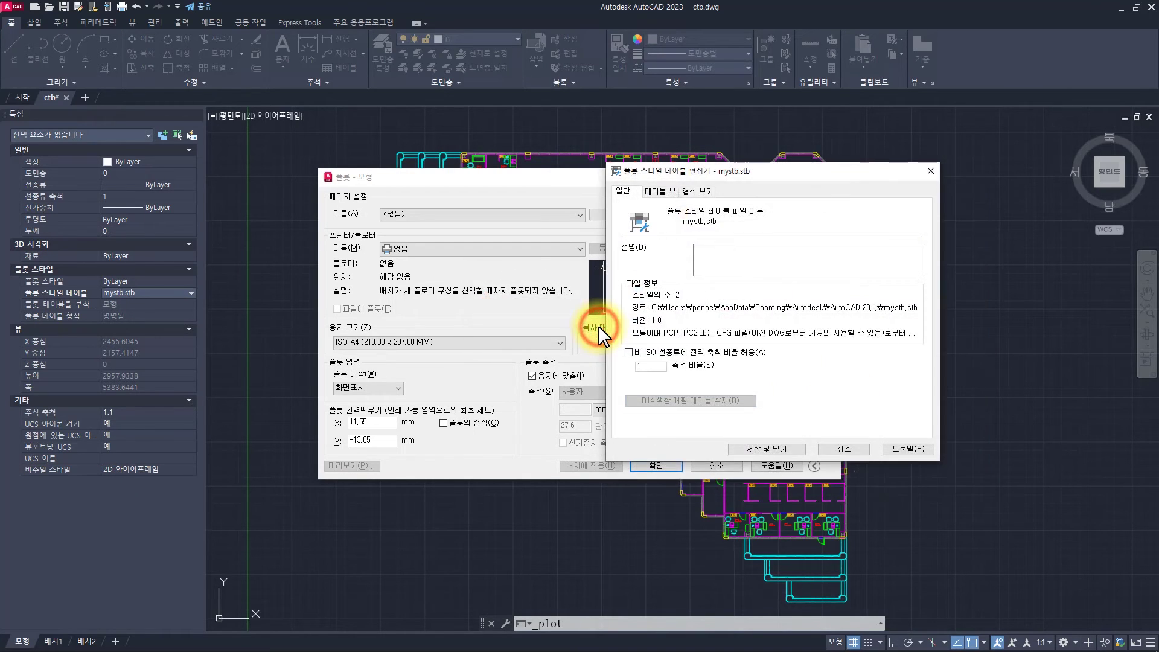
- Review the properties of Style_1 in the form view of mystb.stb, including its colour setting
left_click(697, 190)
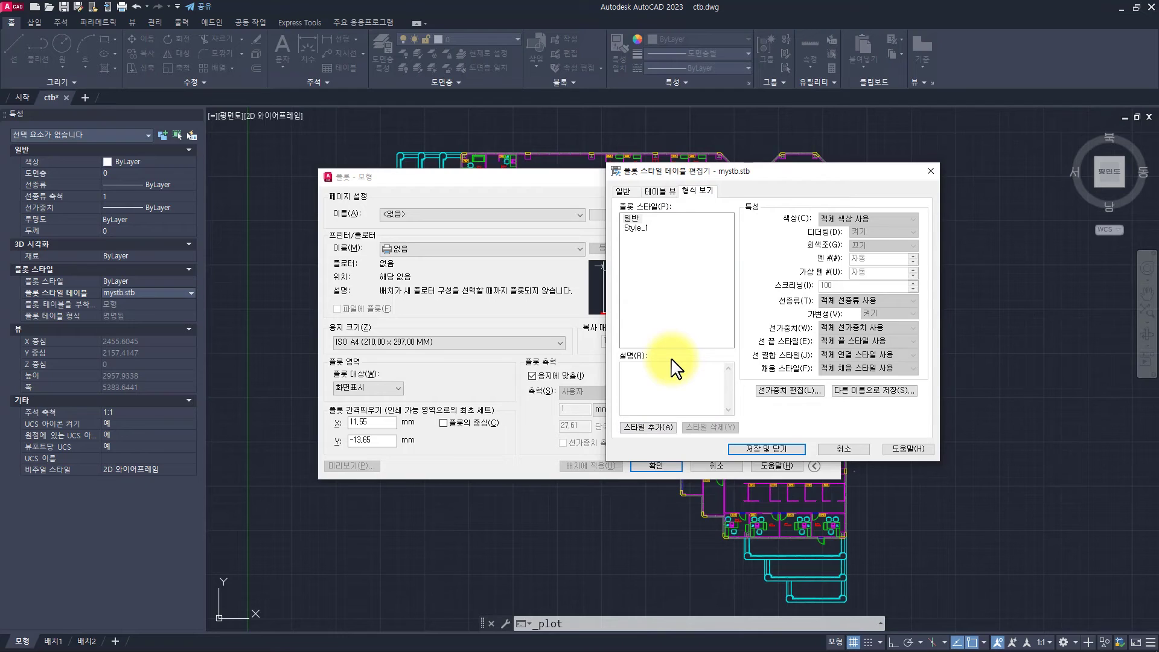
left_click(636, 228)
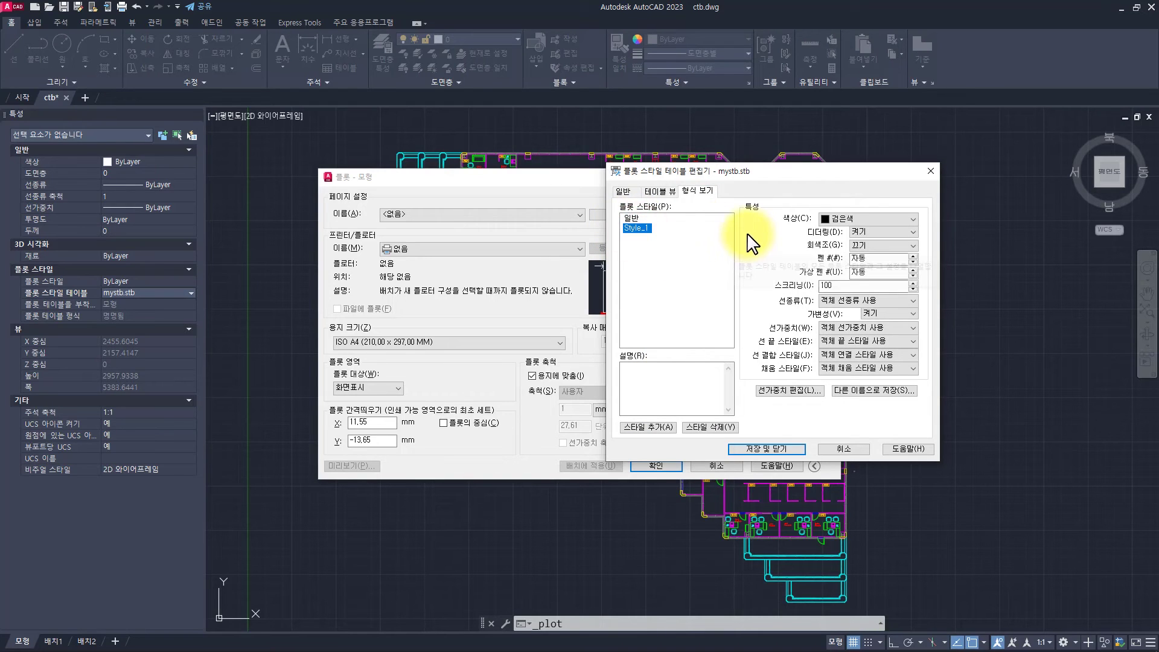
left_click(853, 220)
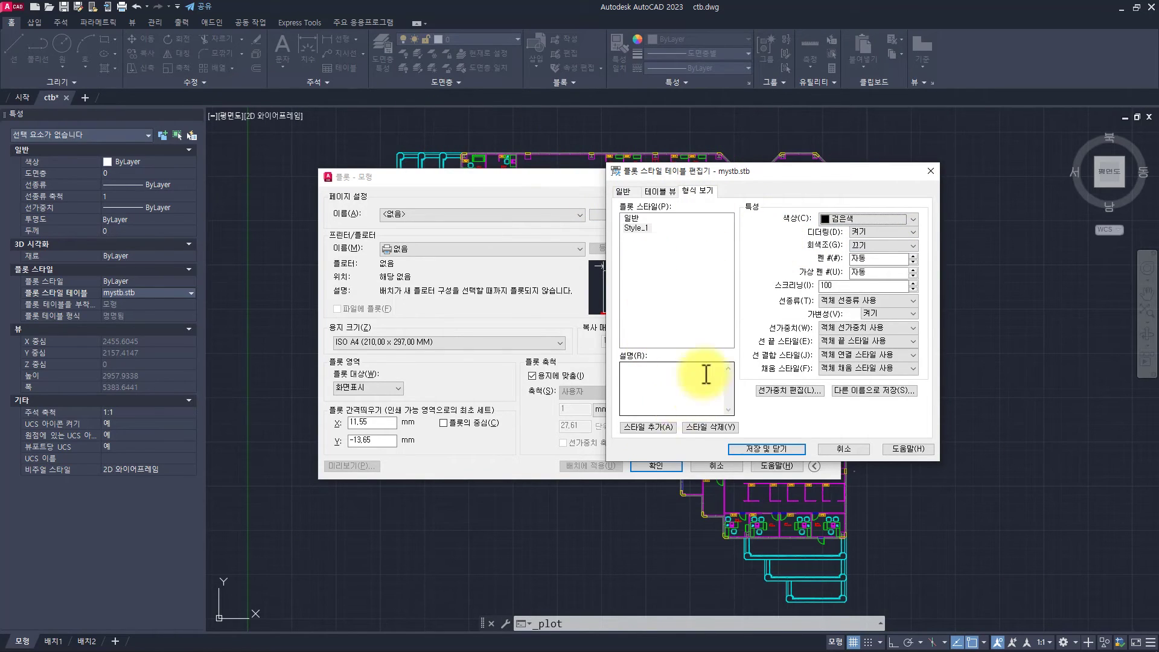
- Add a plot style named red with the colour Red to mystb.stb, save the table, and leave the plot setup
left_click(650, 428)
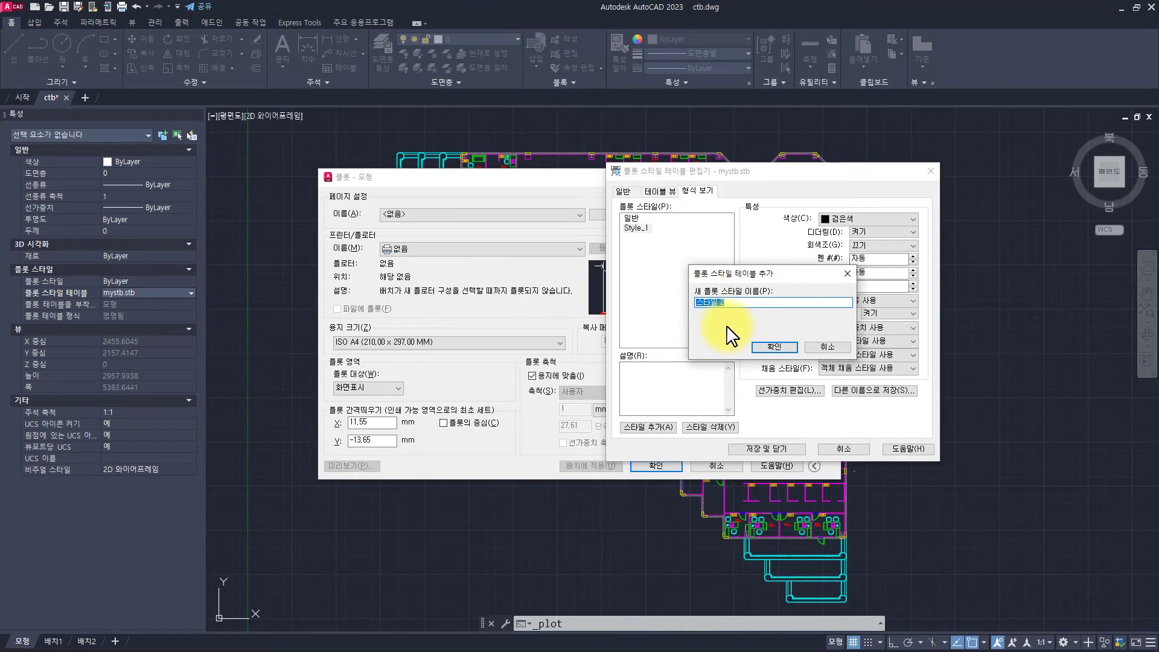
type("red")
left_click(775, 345)
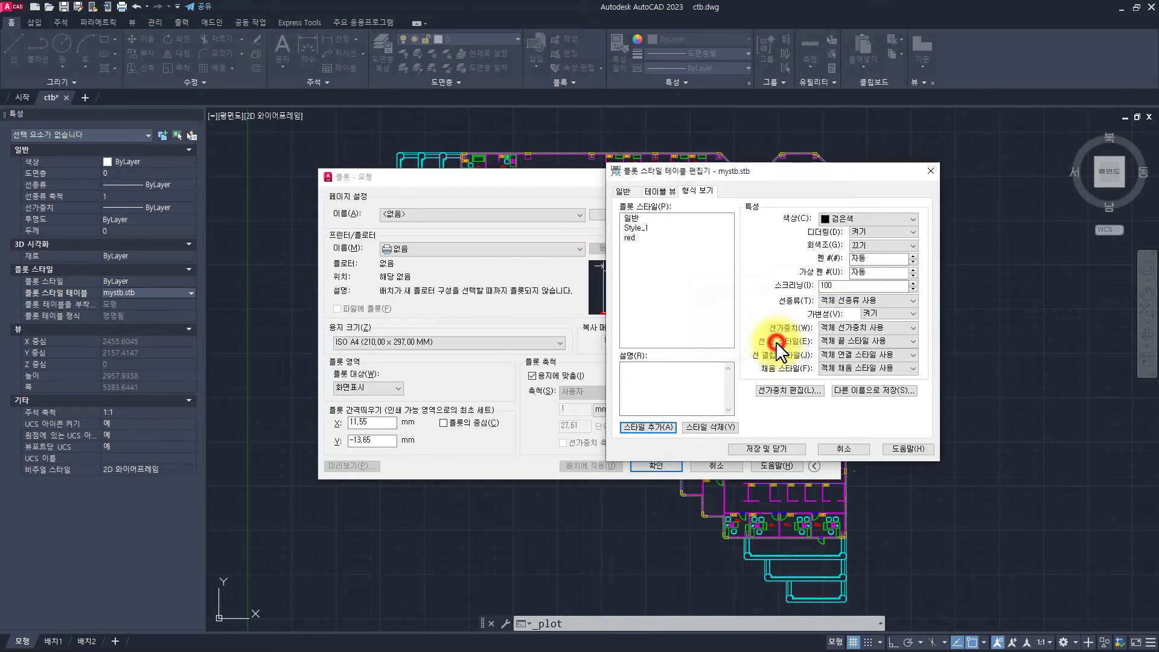
left_click(629, 237)
left_click(860, 219)
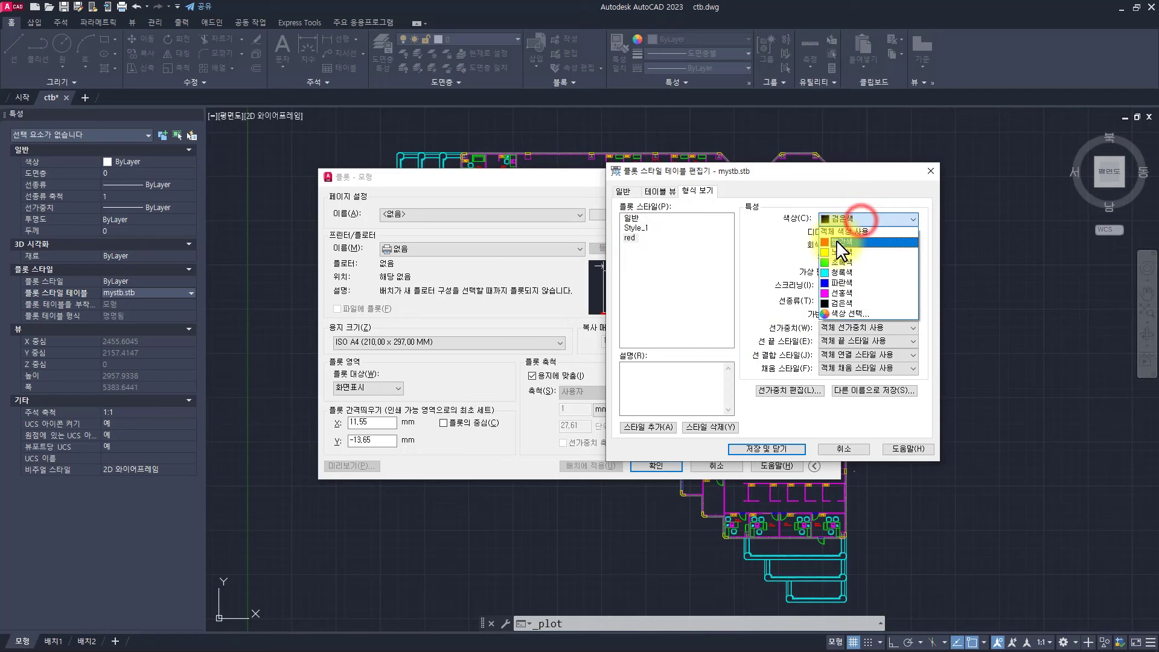
left_click(836, 240)
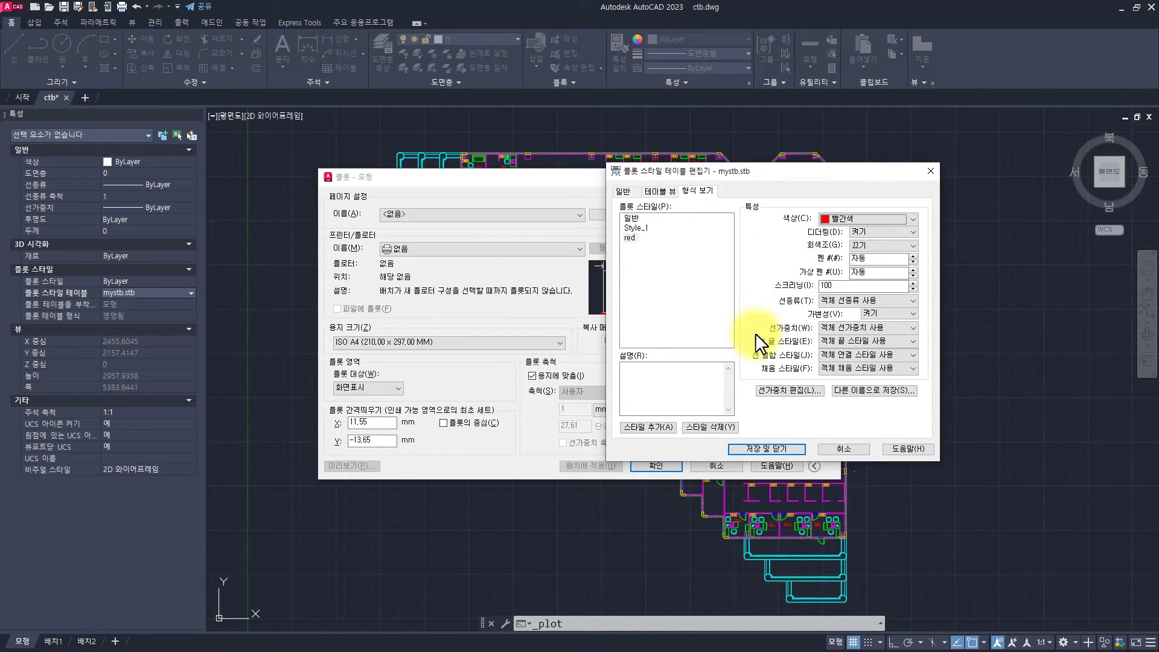
left_click(768, 448)
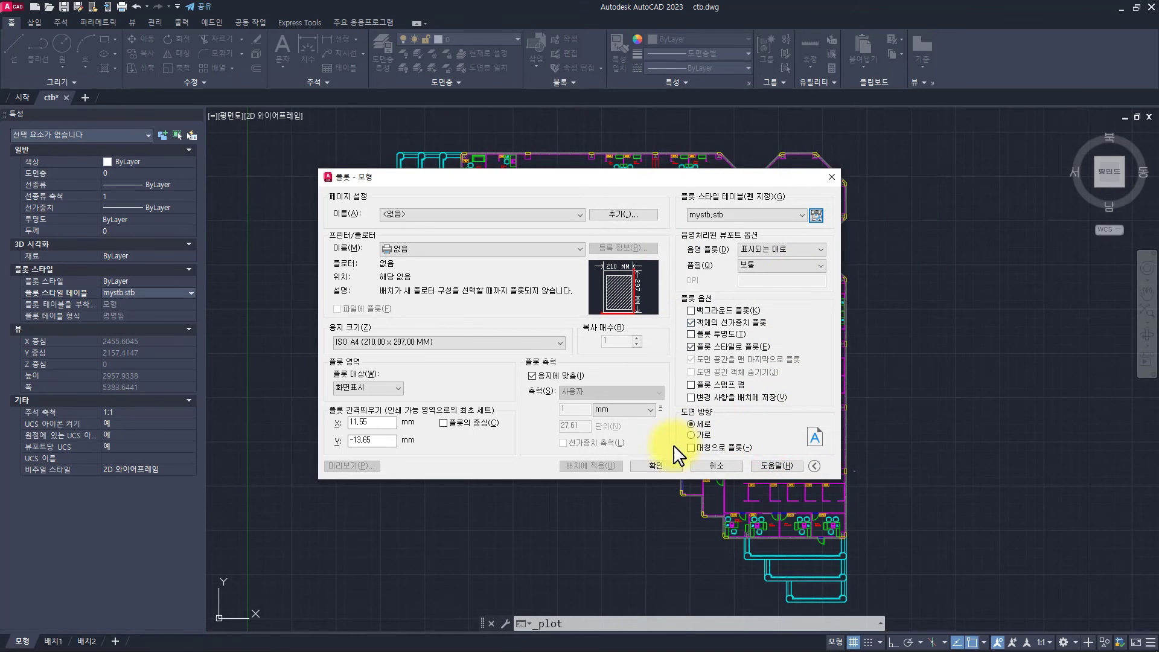
left_click(702, 466)
key("Escape")
key("Escape")
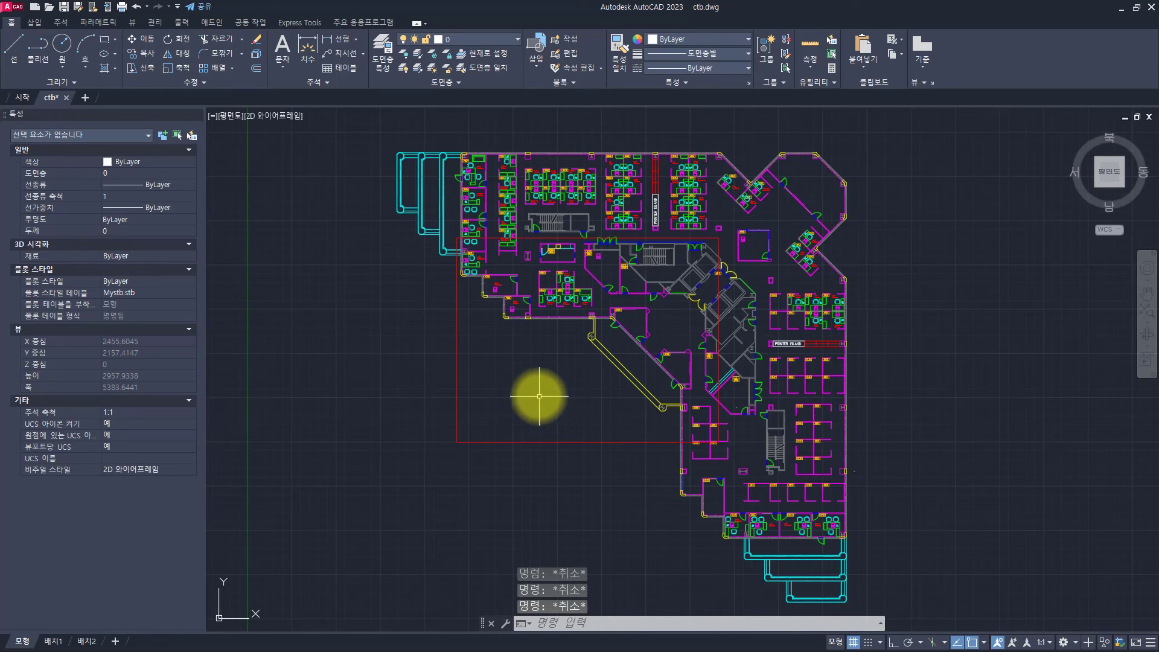
- Select a group of floor plan objects with a crossing window and check which plot styles can be assigned to them
left_click(158, 284)
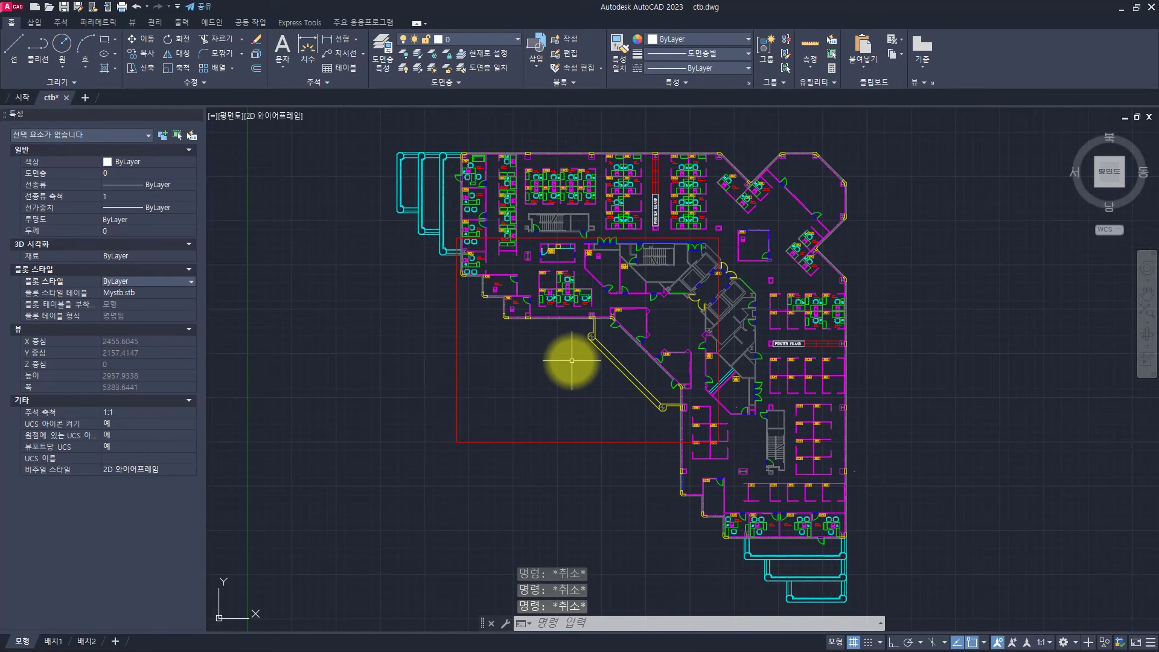
left_click(582, 336)
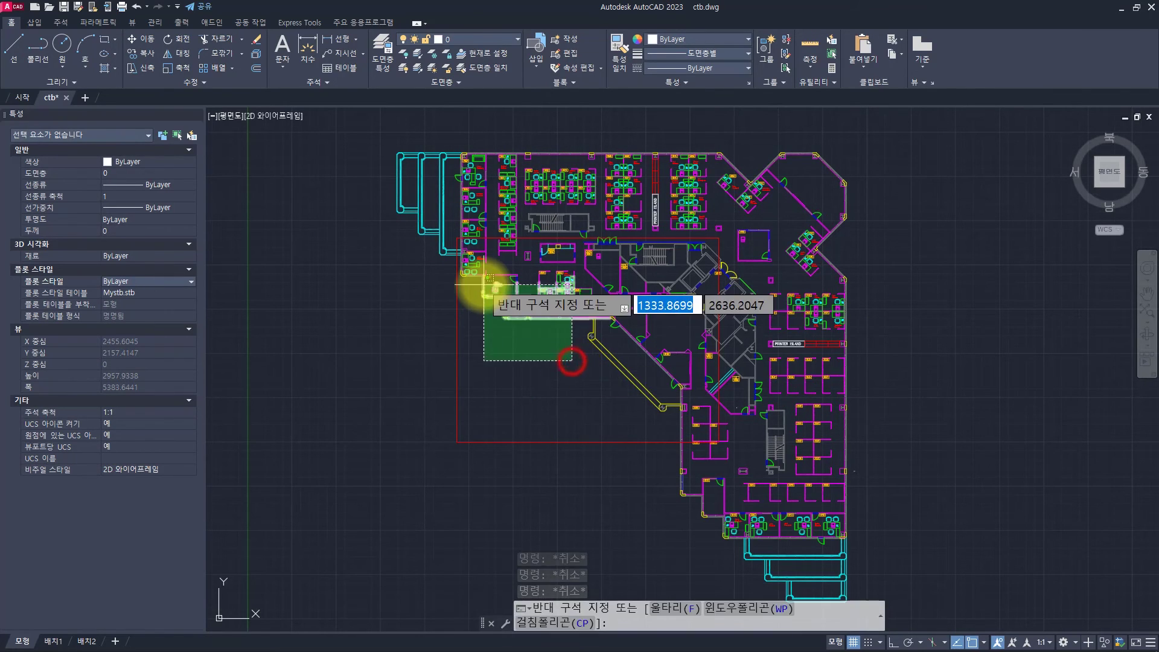
left_click(483, 286)
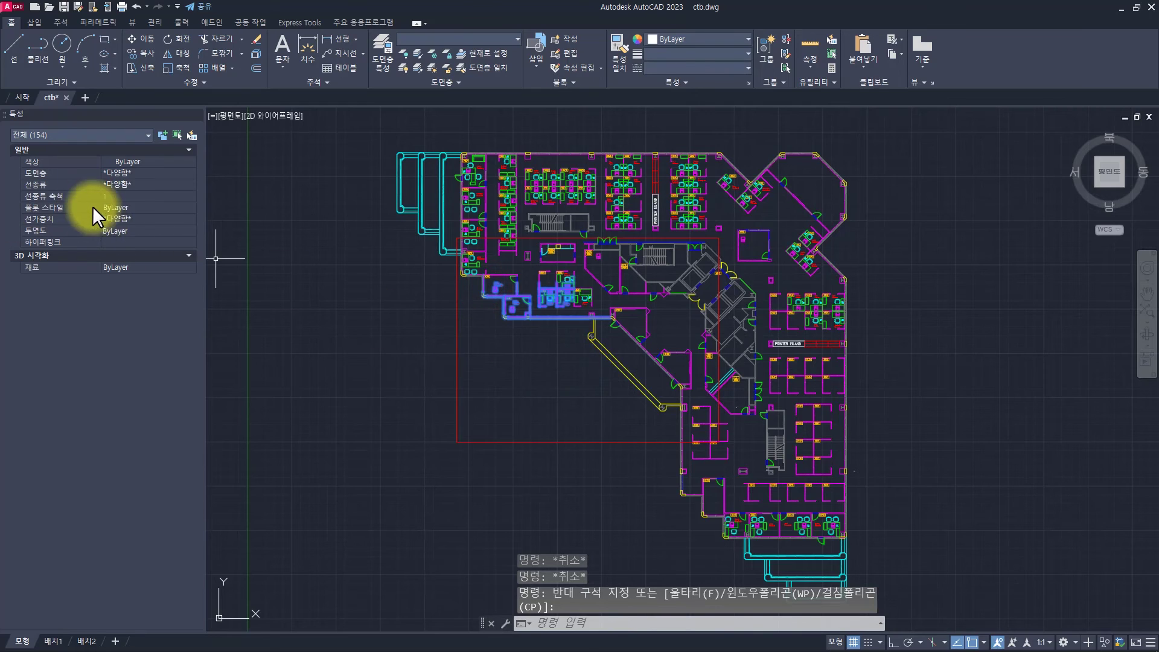
left_click(128, 211)
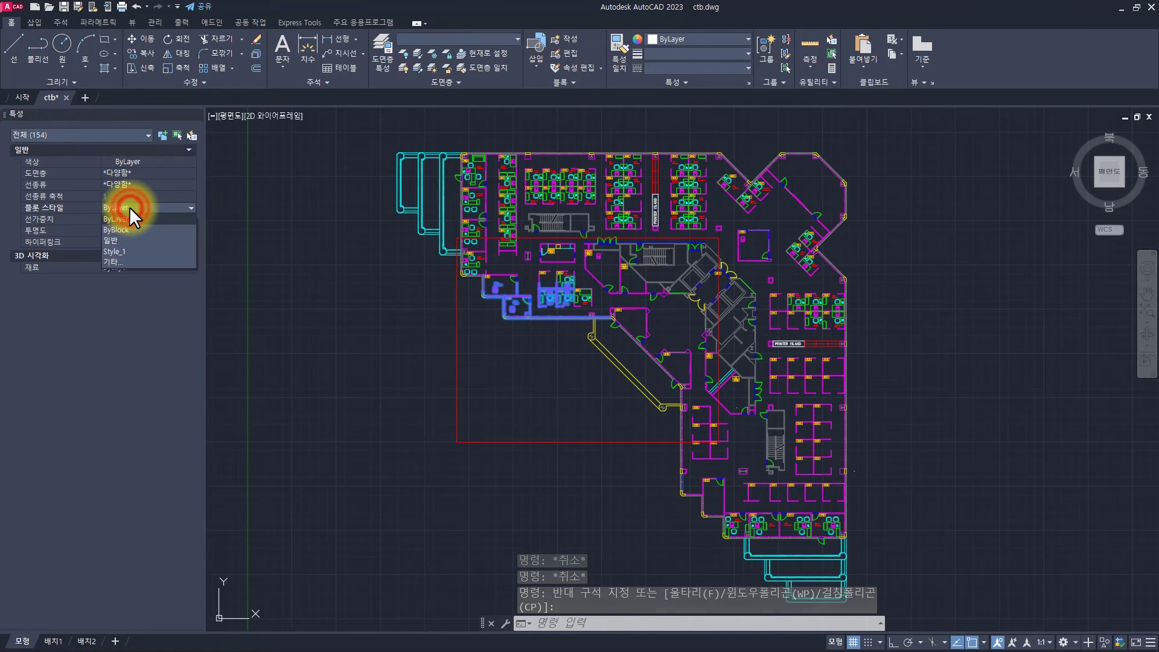
key("Escape")
key("Escape")
key("Escape")
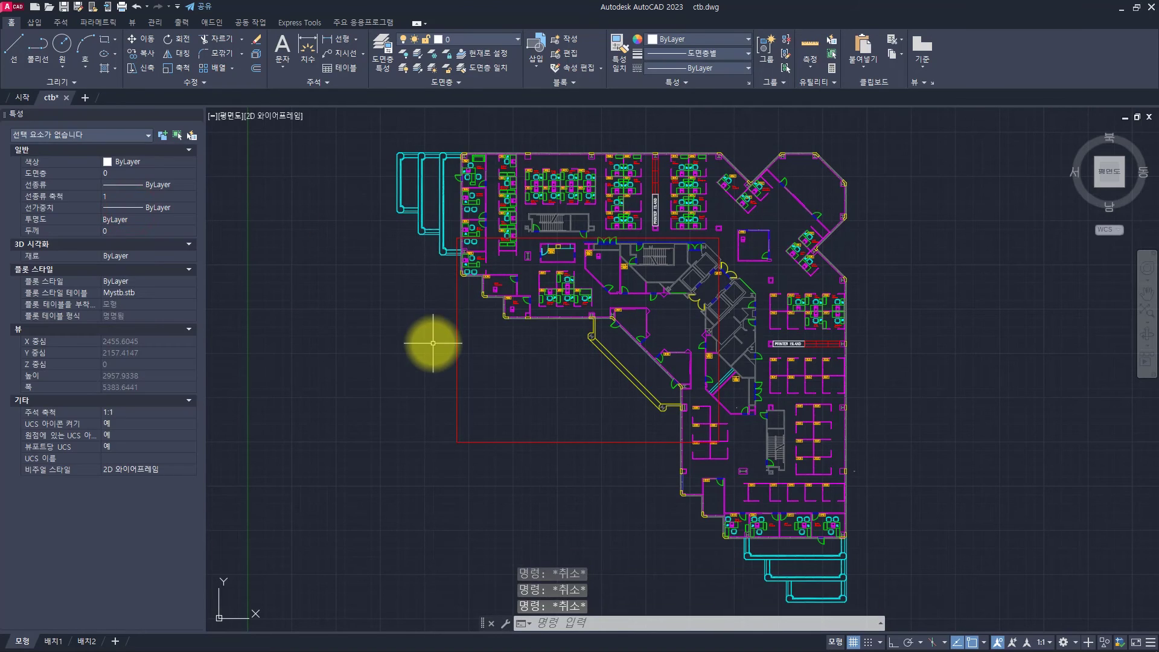
- Examine the plot styles assigned to the layers and the styles available for layer 0
type("LA")
key("Return")
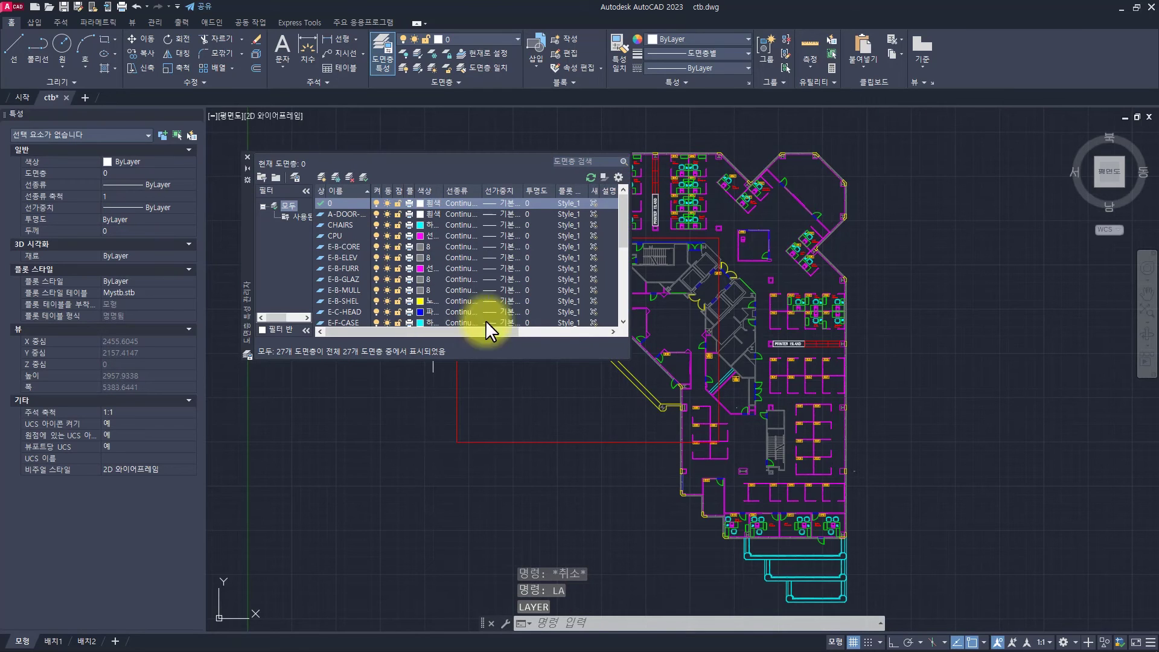
left_click(567, 204)
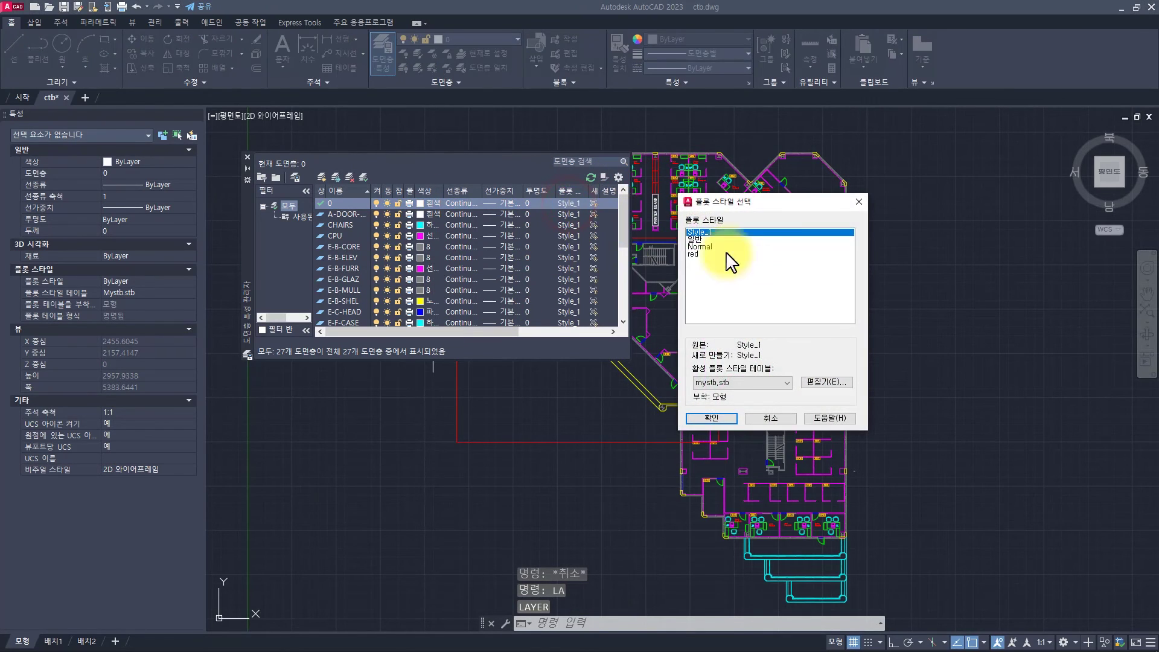
key("Escape")
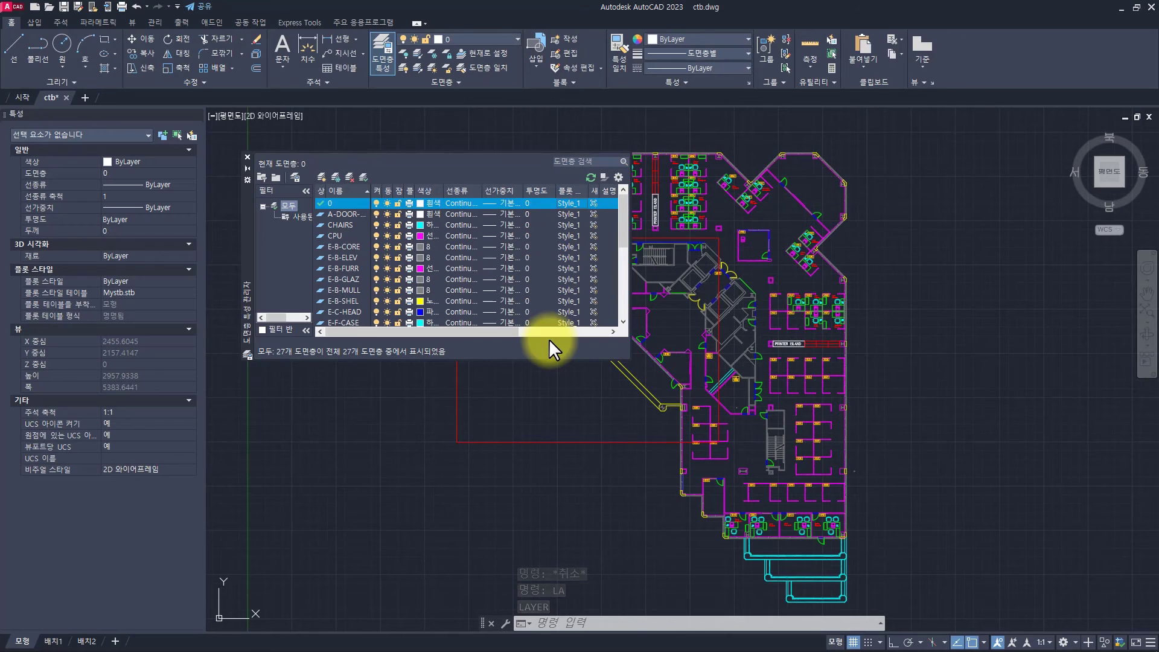
scroll(554, 241, "down", 5)
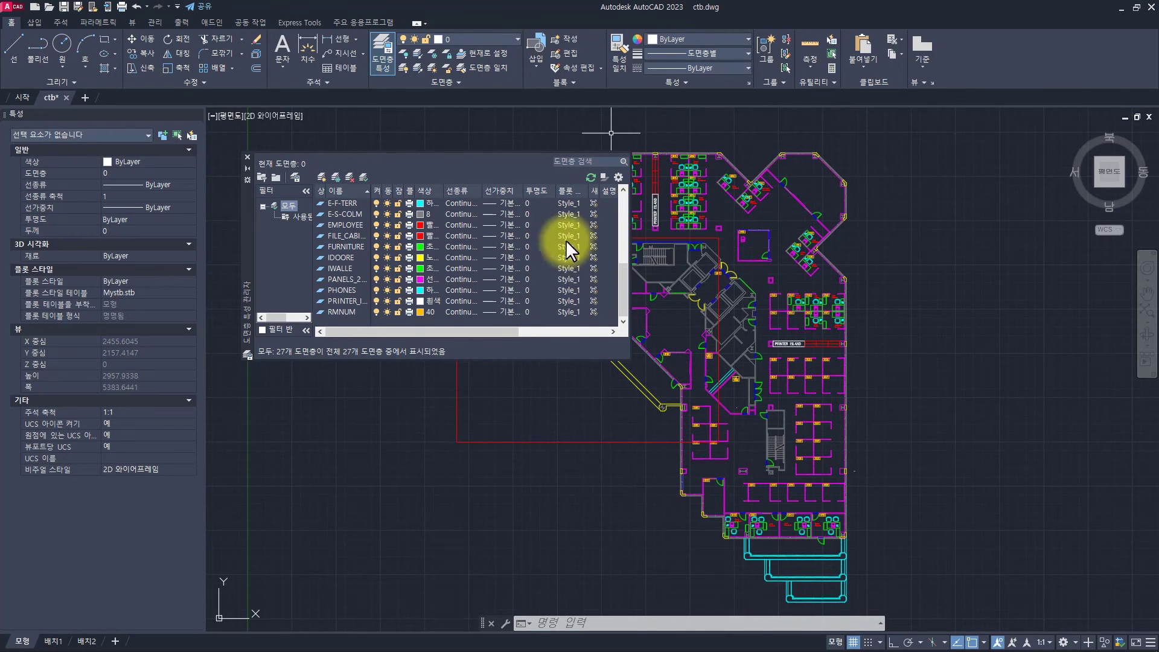
scroll(571, 274, "up", 5)
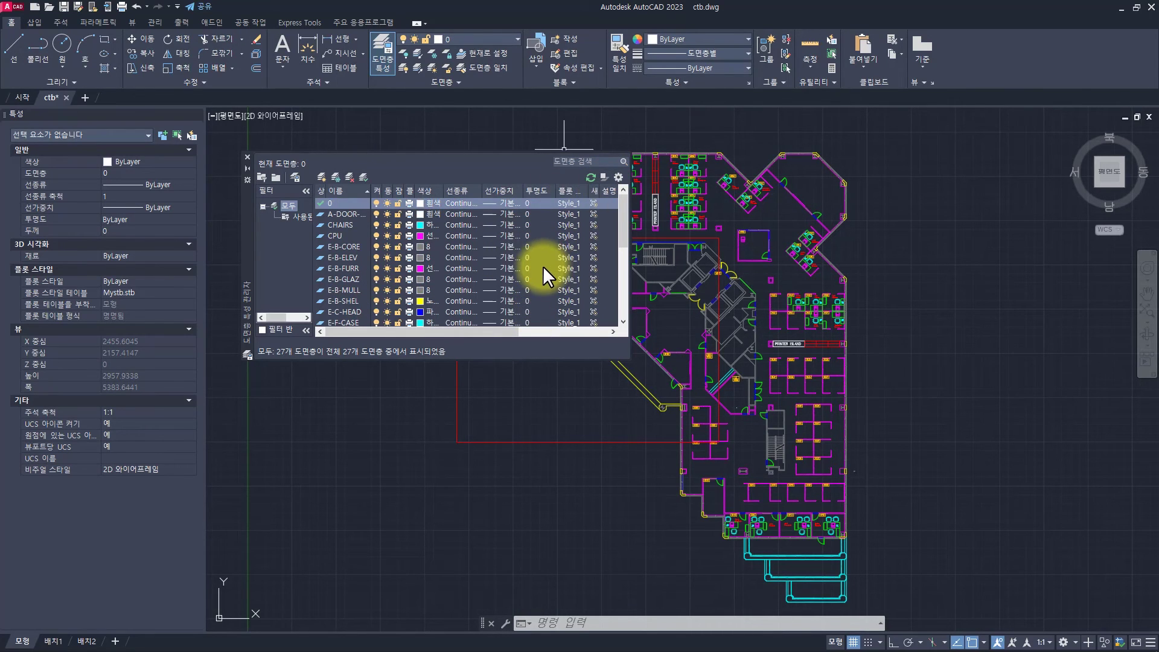
left_click(247, 158)
key("Escape")
key("Escape")
key("Escape")
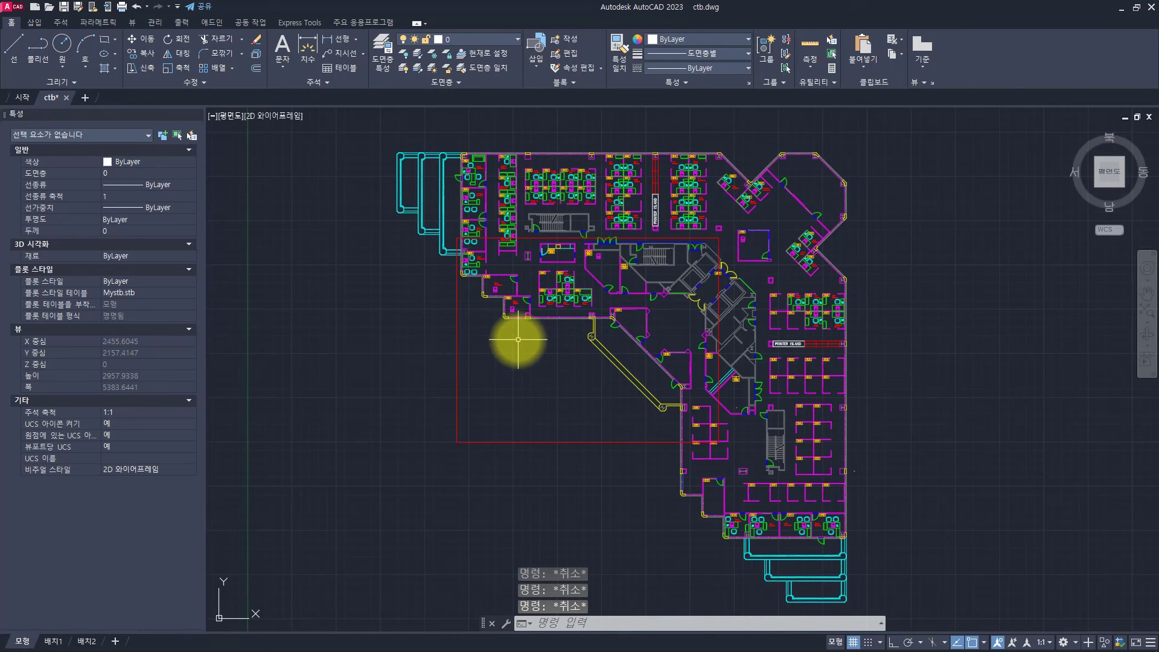
- Assign the red plot style from mystb.stb to the large red rectangle polyline over the floor plan
left_click(540, 352)
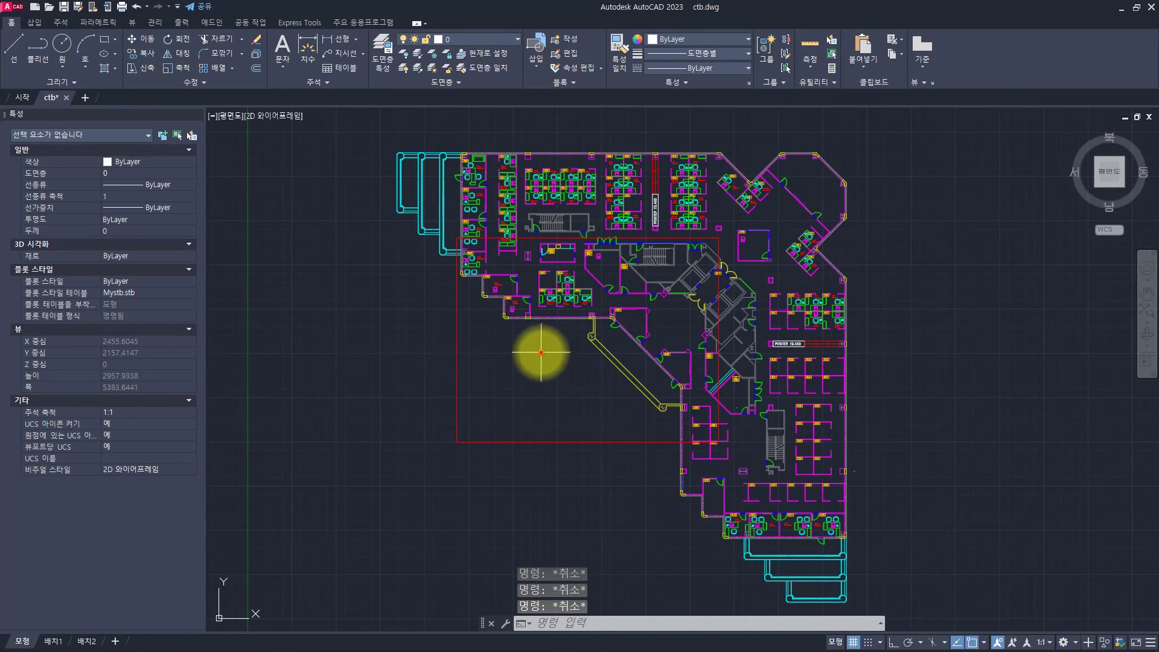
left_click(393, 411)
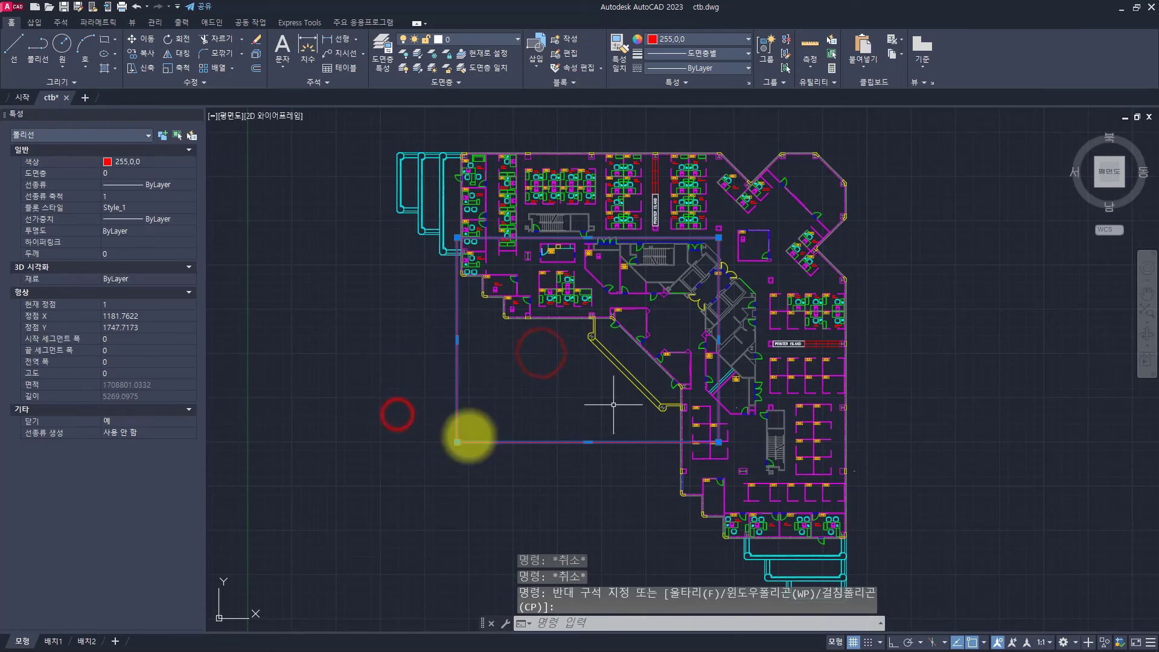
left_click(138, 206)
left_click(124, 261)
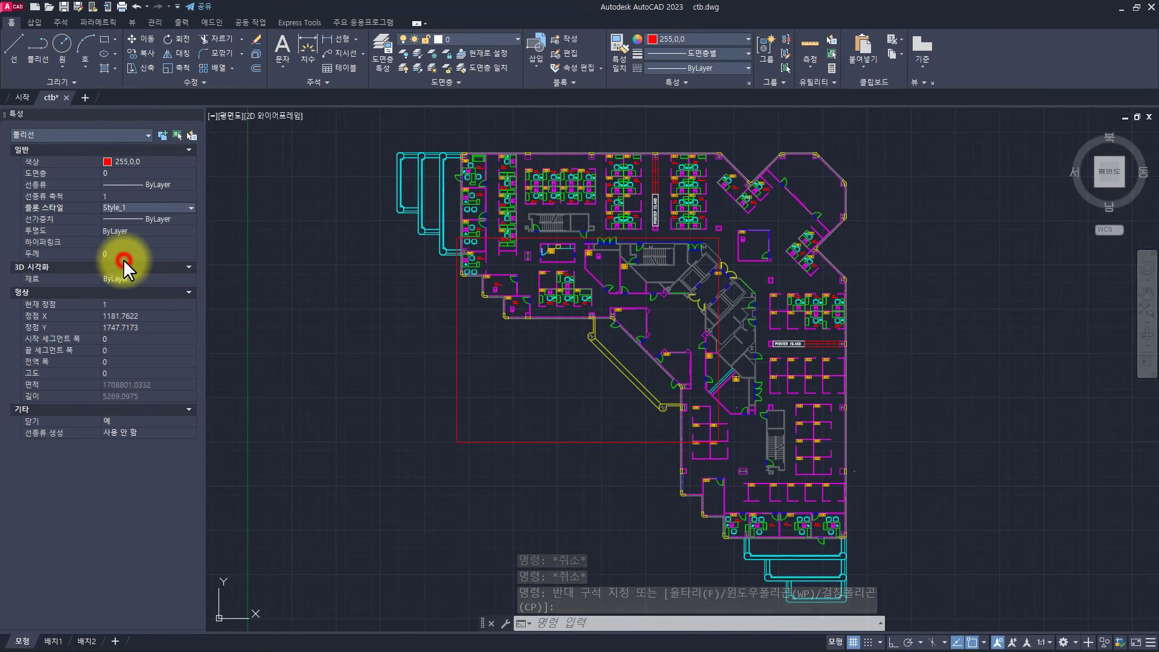
left_click(691, 261)
left_click(689, 268)
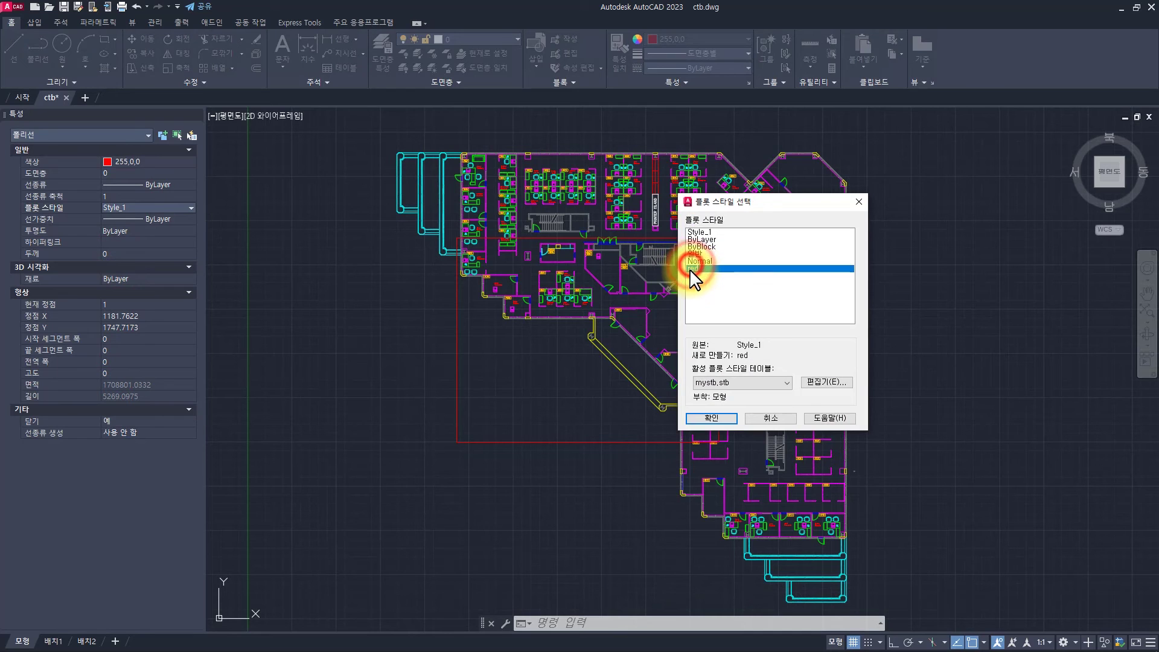
left_click(713, 416)
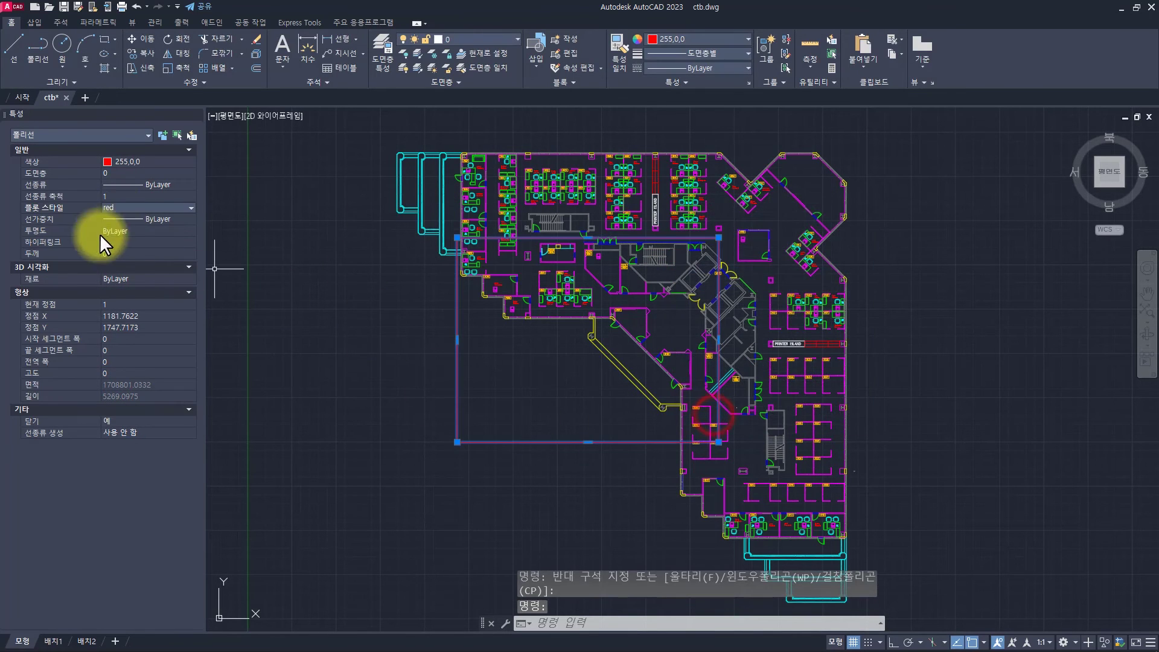
key("Escape")
key("Escape")
key("Escape")
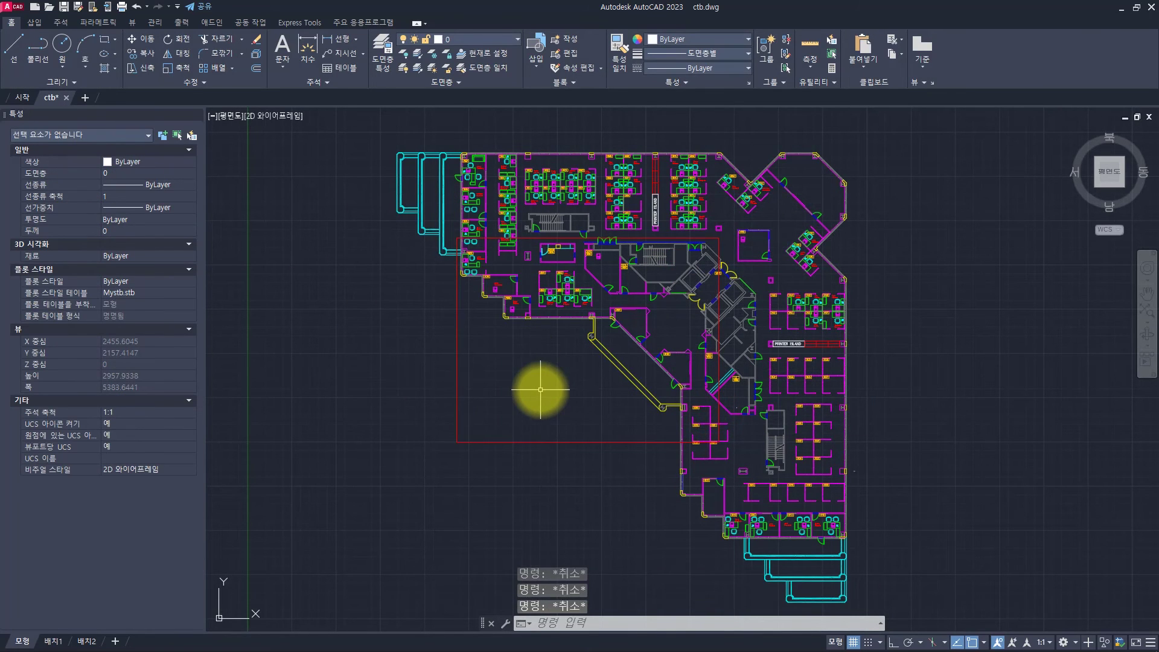
- Preview a centred plot of a window around most of the floor plan using AutoCAD PDF (General Documentation).pc3 and mystb.stb
key("ctrl+p")
left_click(435, 249)
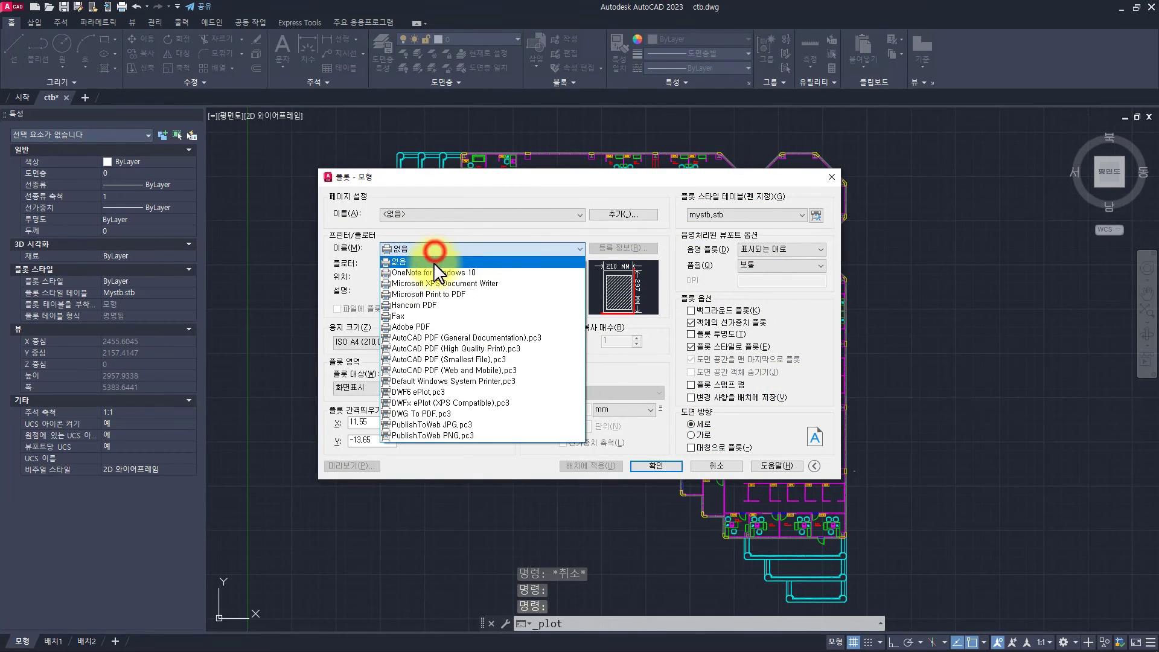
left_click(420, 335)
left_click(380, 393)
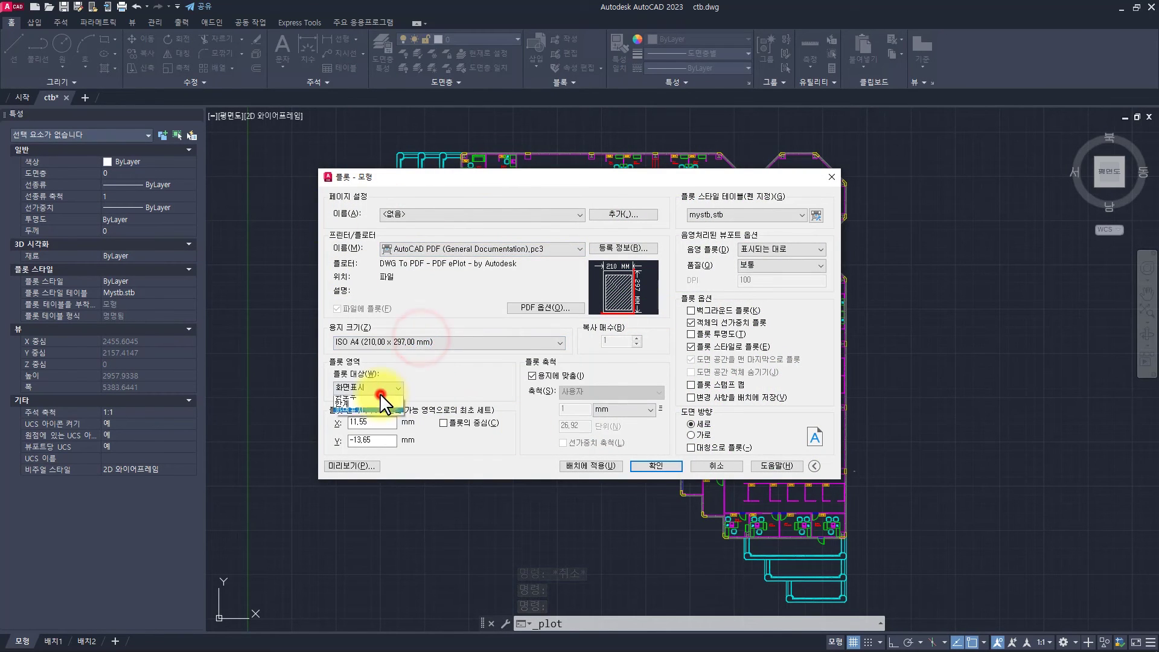
left_click(376, 406)
left_click(389, 164)
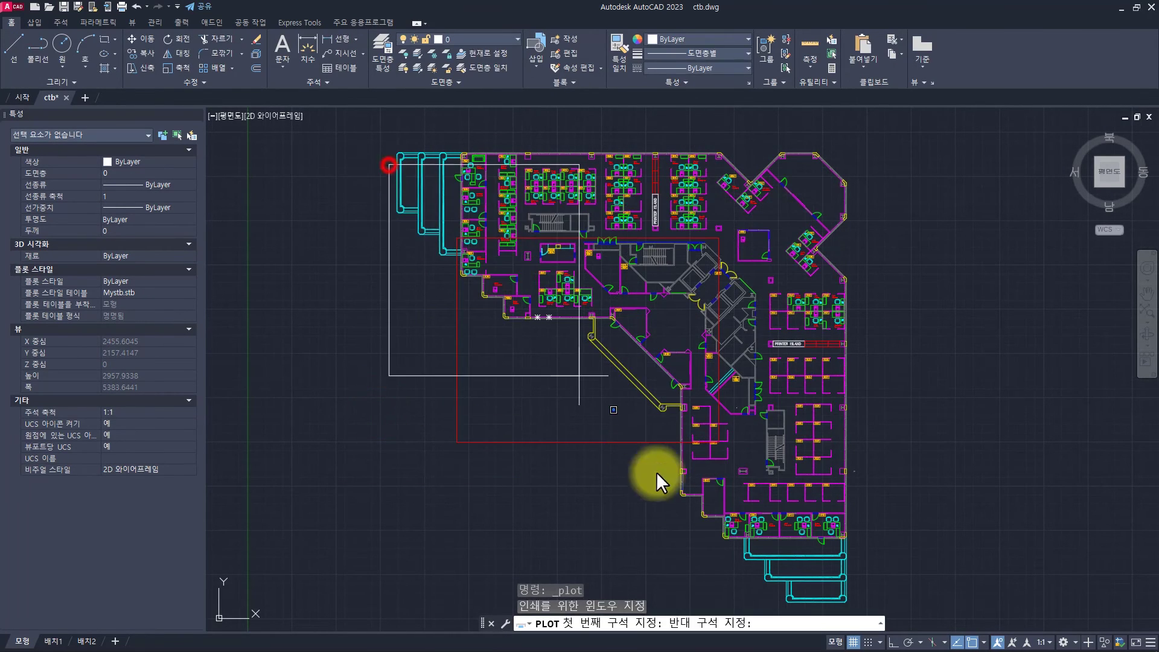
left_click(784, 522)
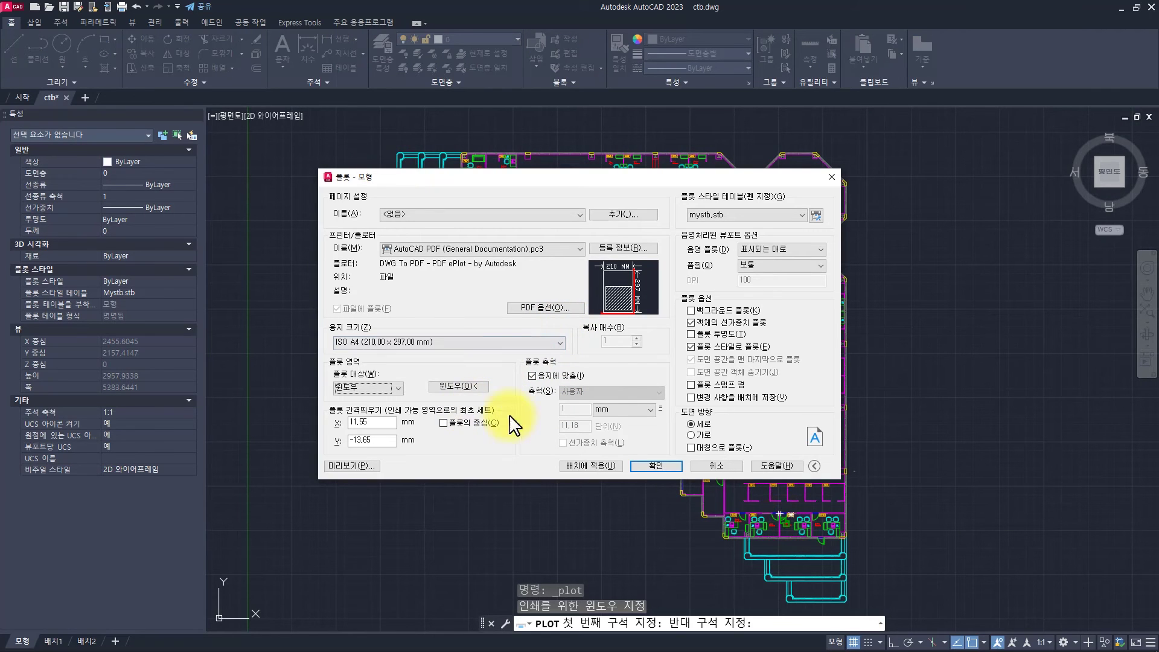
left_click(447, 423)
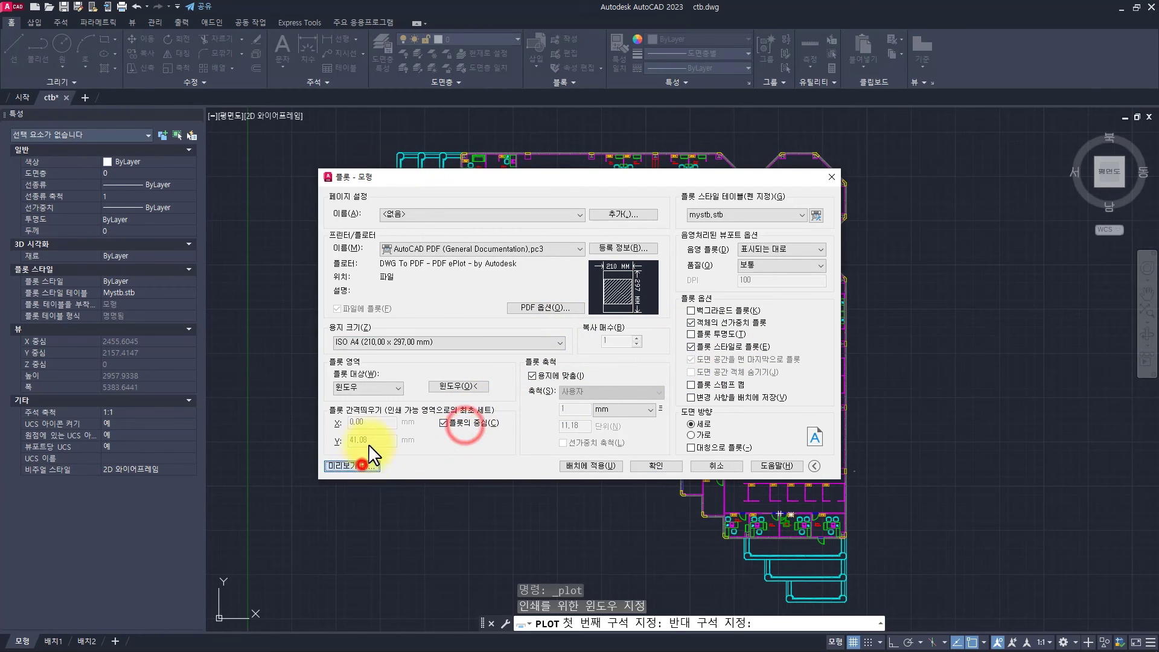
left_click(361, 465)
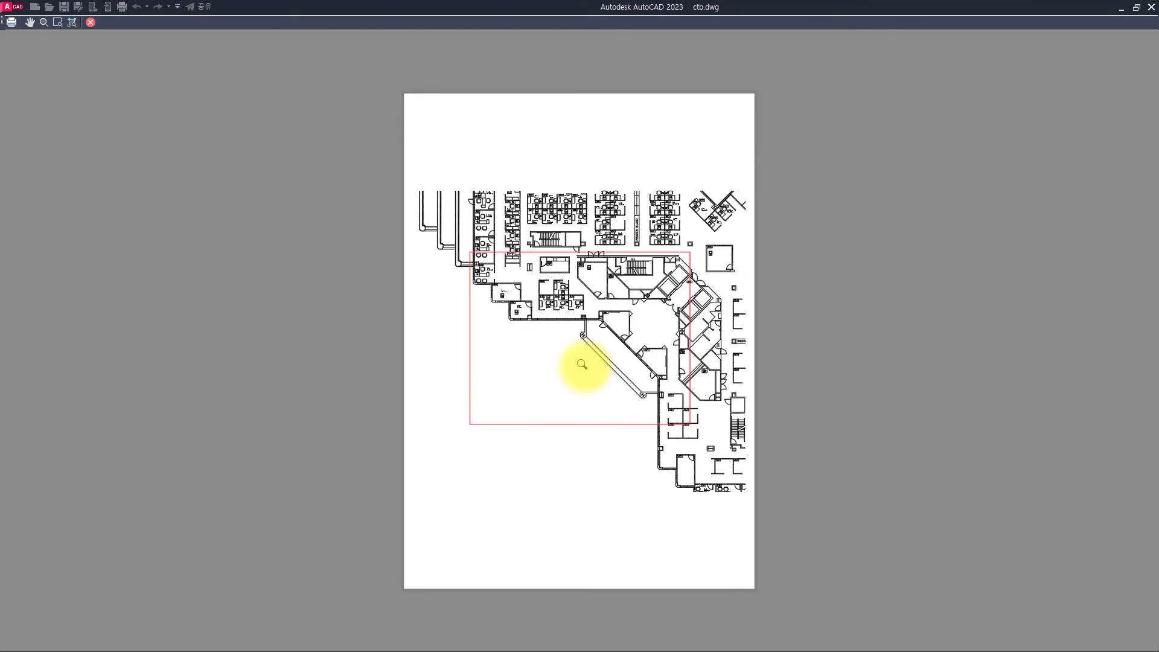
key("Escape")
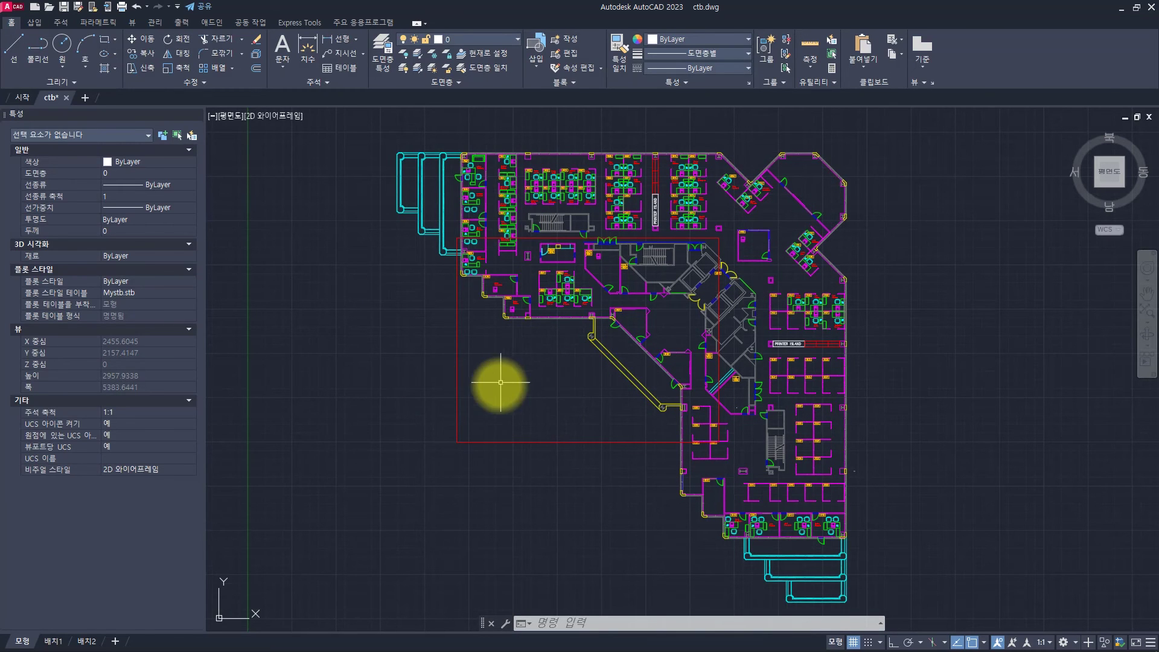
- Inspect the styles in mystb.stb with the plot style table editor from the Plot settings, and leave without plotting
left_click(518, 364)
key("Escape")
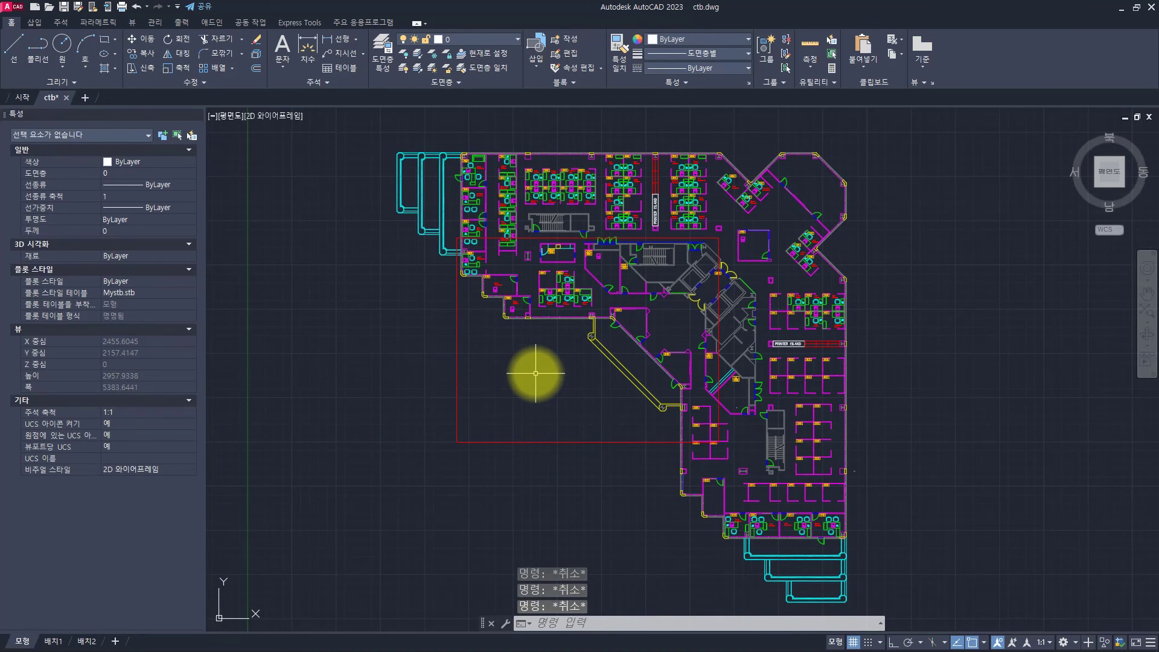
key("ctrl+p")
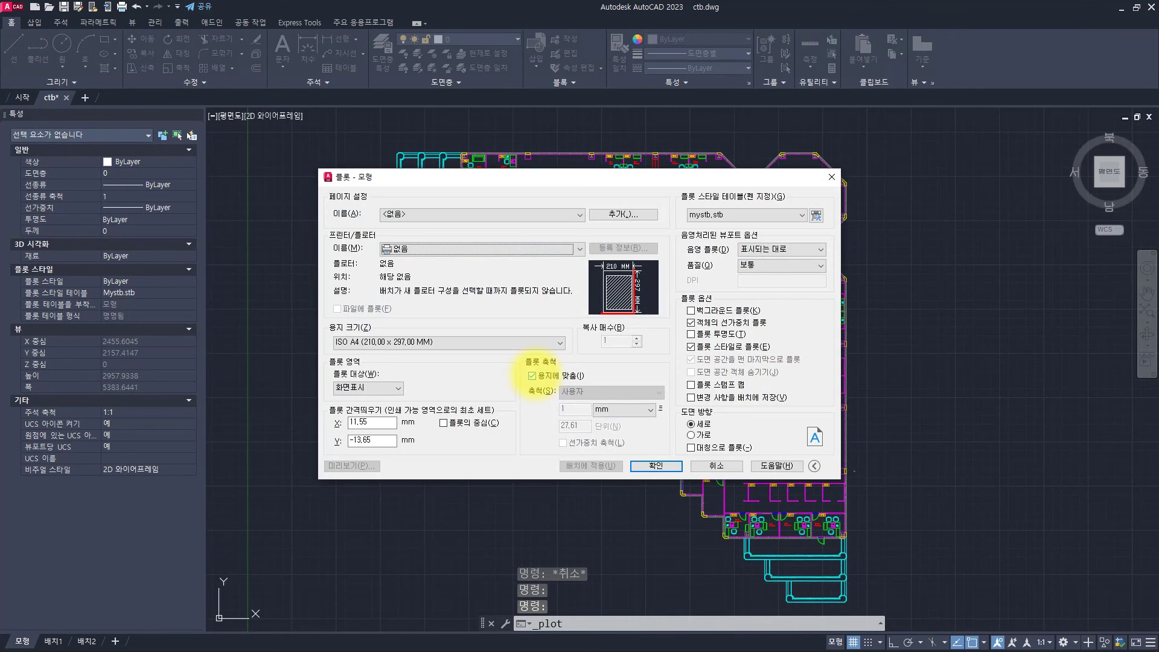
left_click(816, 215)
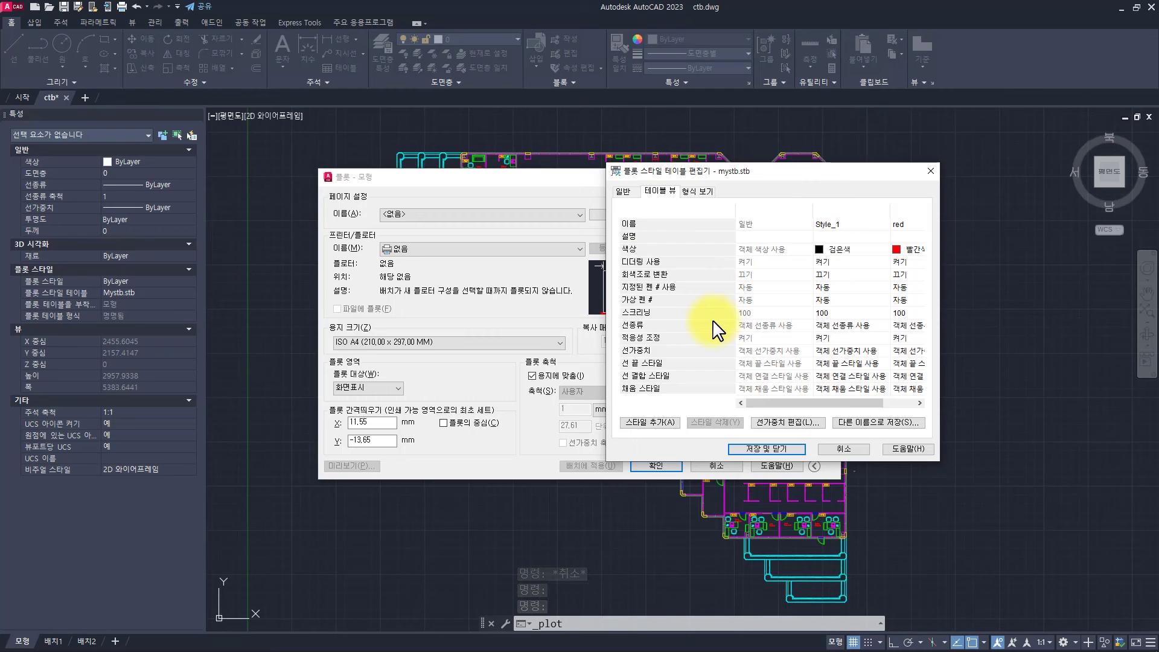
left_click(788, 402)
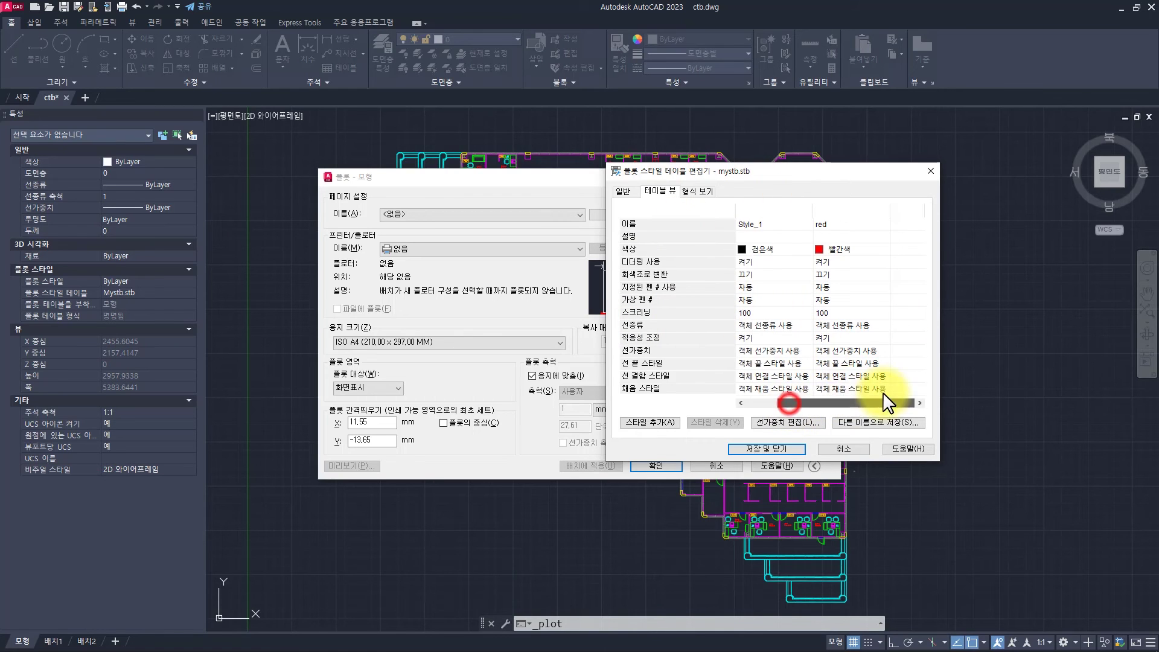
key("Escape")
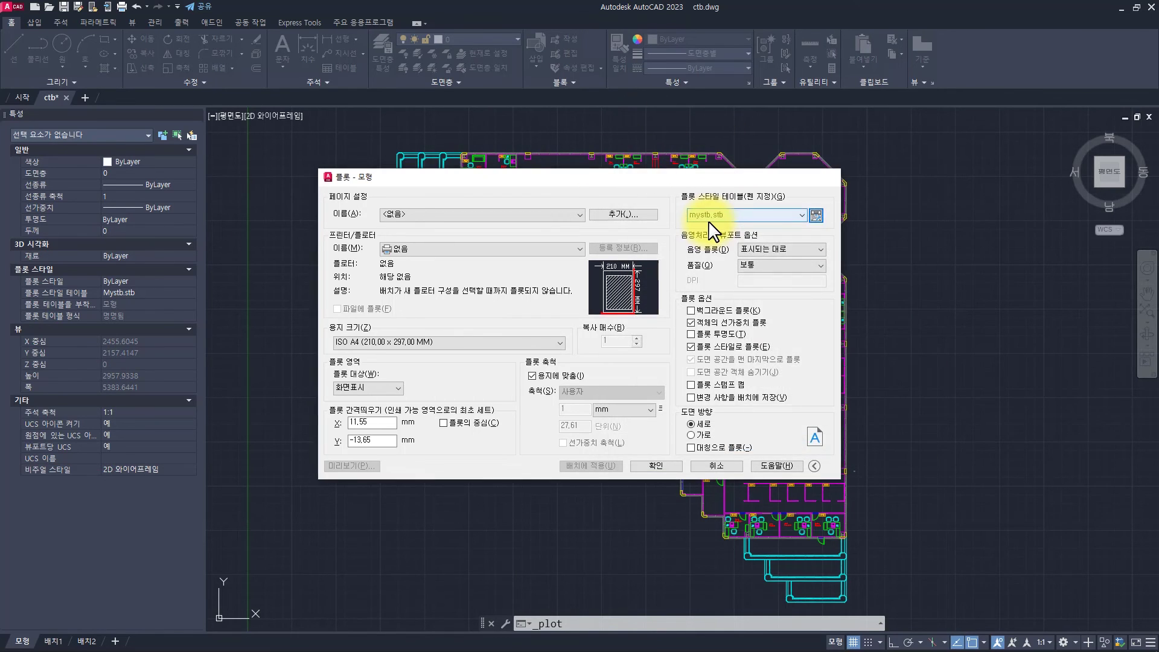
key("Escape")
key("Escape")
key("Escape")
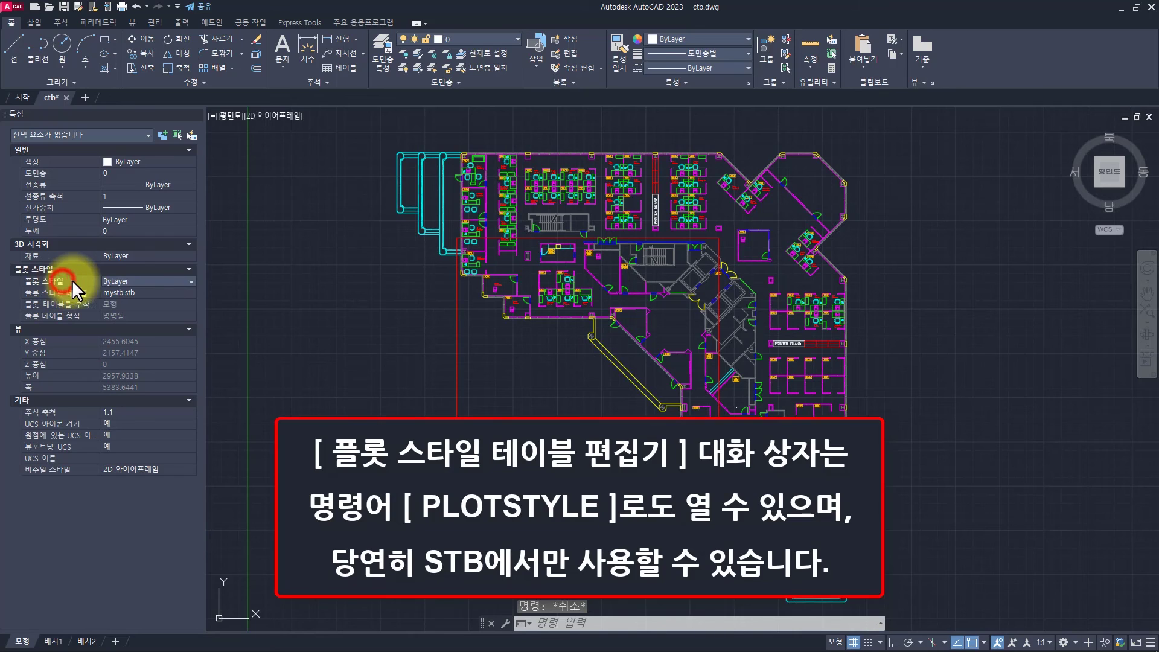
- Check the mystb.stb table through the Current Plot Style dialog reached from the drawing's plot style property, without changing anything
left_click(133, 282)
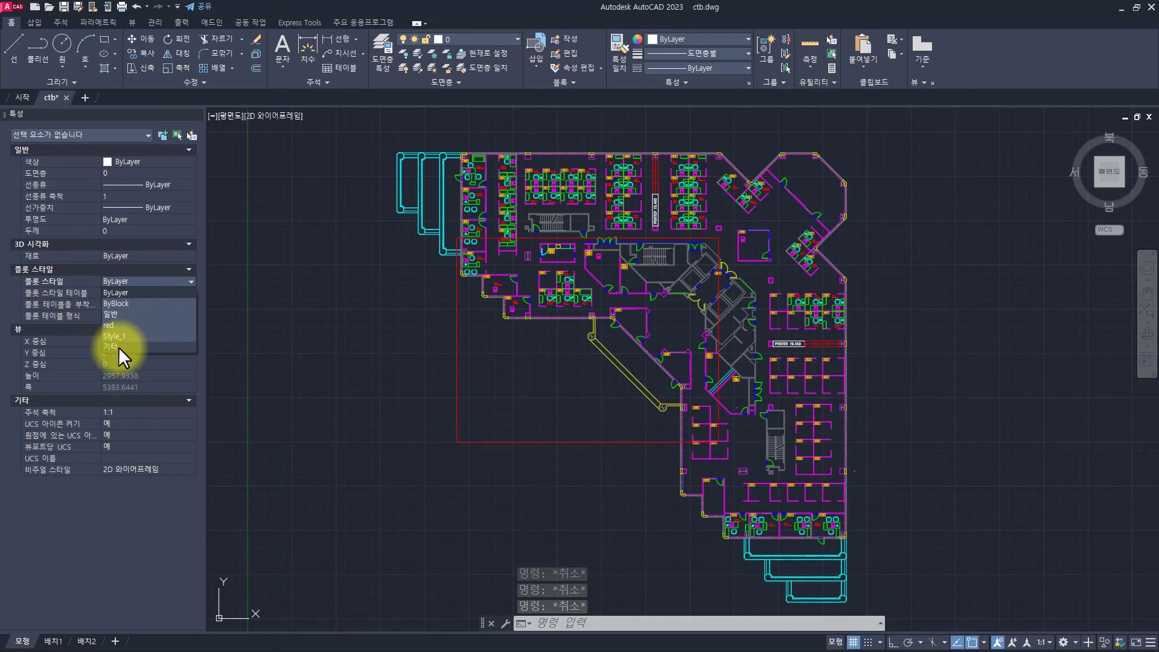
left_click(118, 347)
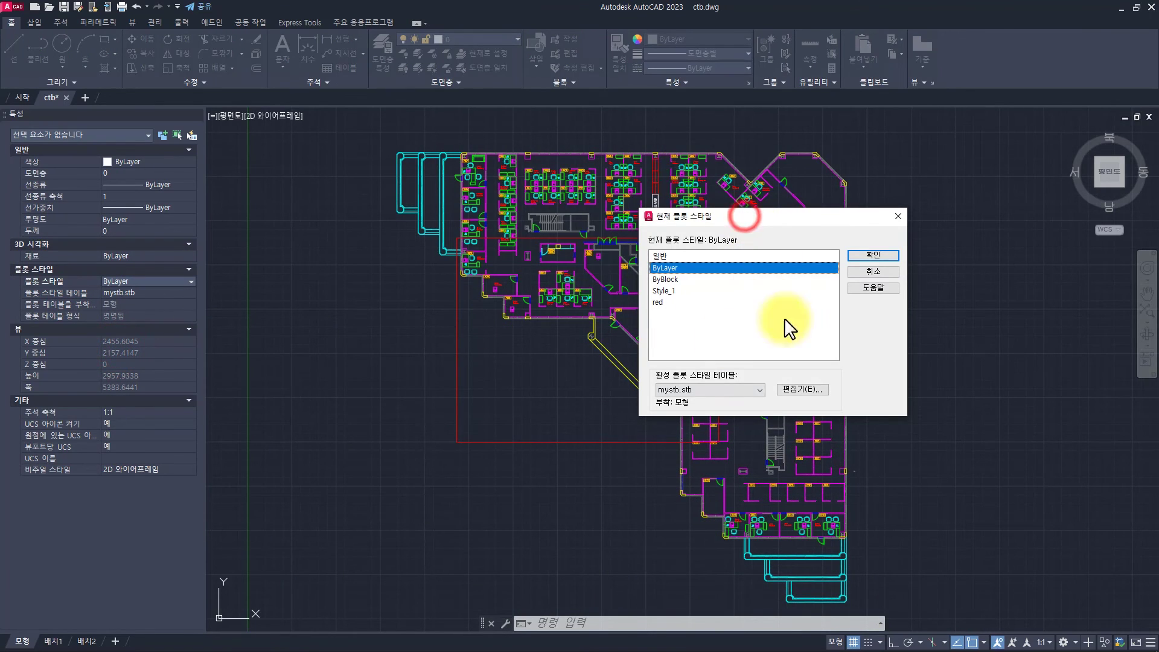
left_click(803, 390)
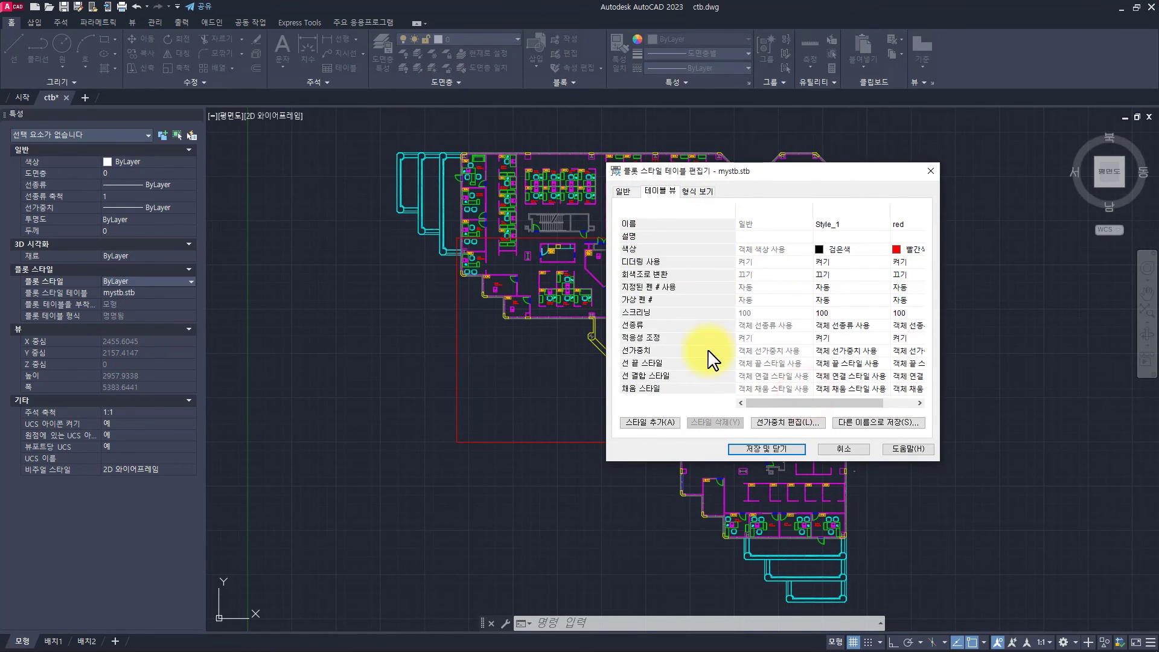
key("Escape")
key("Escape")
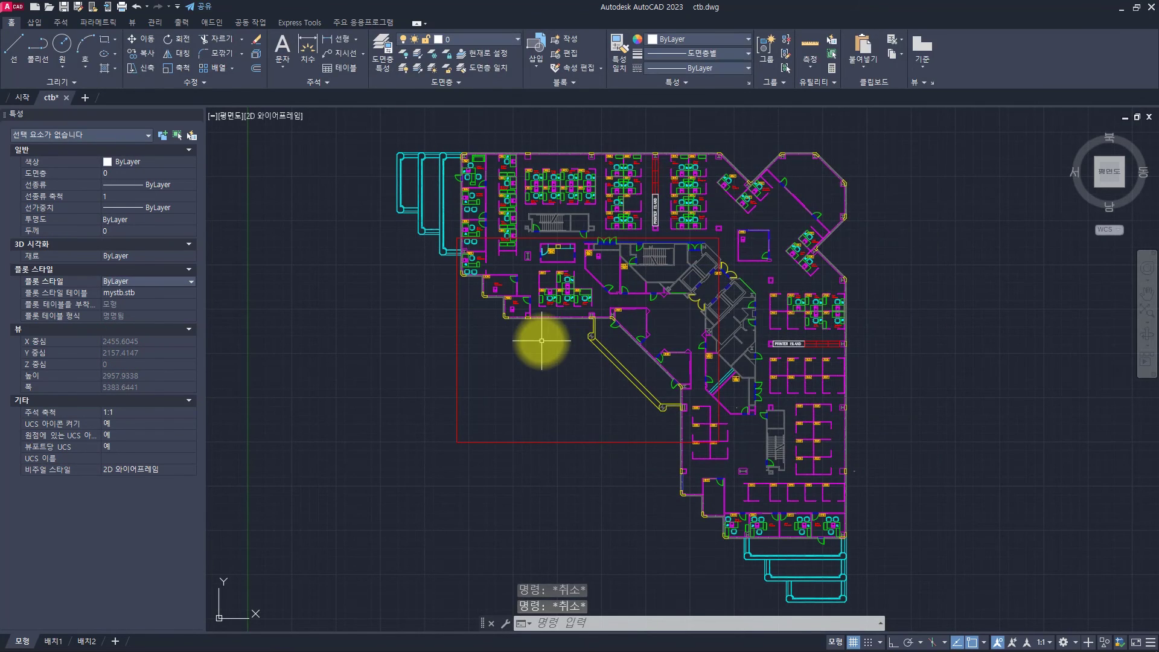
- Run the Edit Plot Style Tables command (PLOTSTYLE) and view mystb.stb in the table editor, leaving it unchanged
left_click(12, 7)
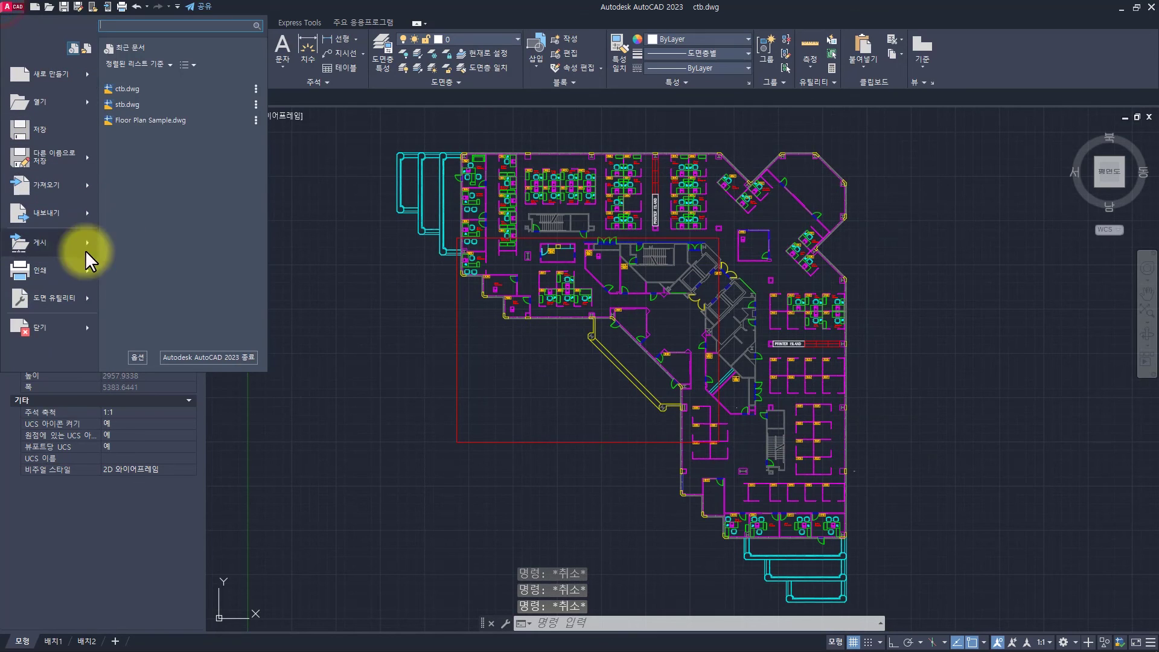
mouse_move(89, 270)
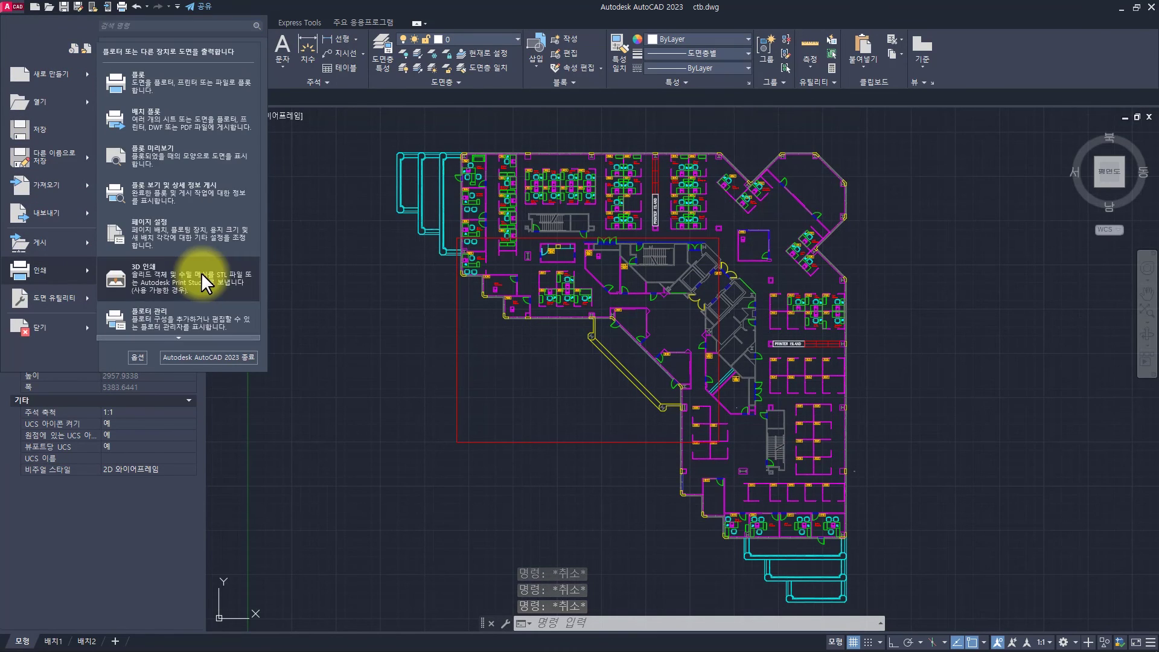
mouse_move(165, 335)
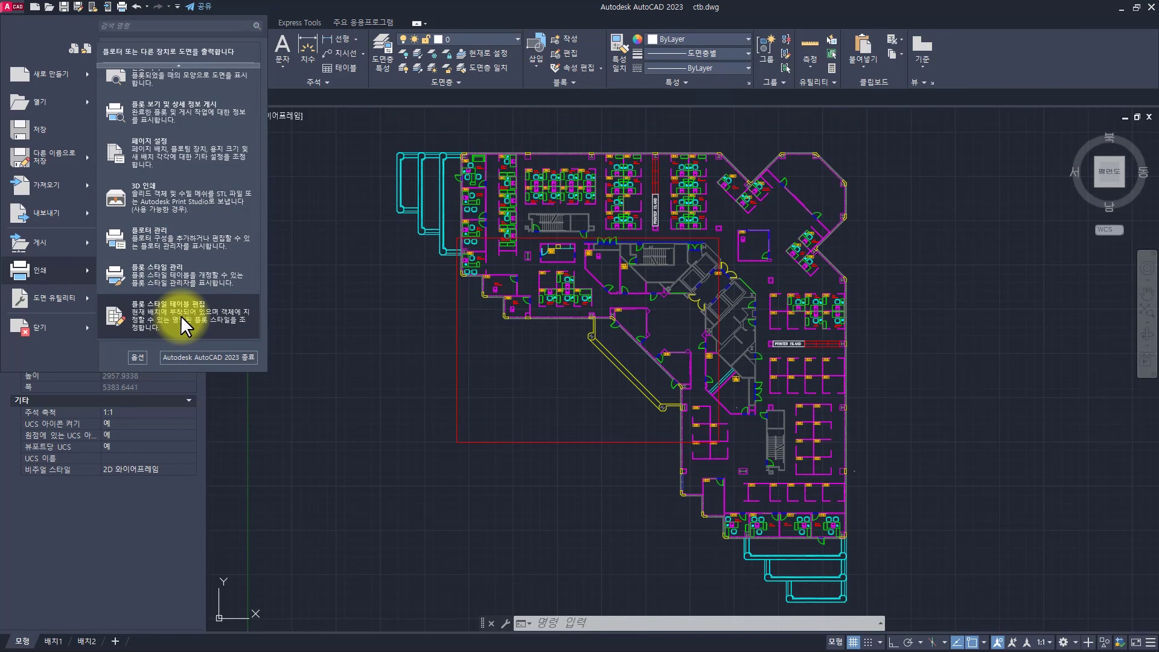
left_click(181, 320)
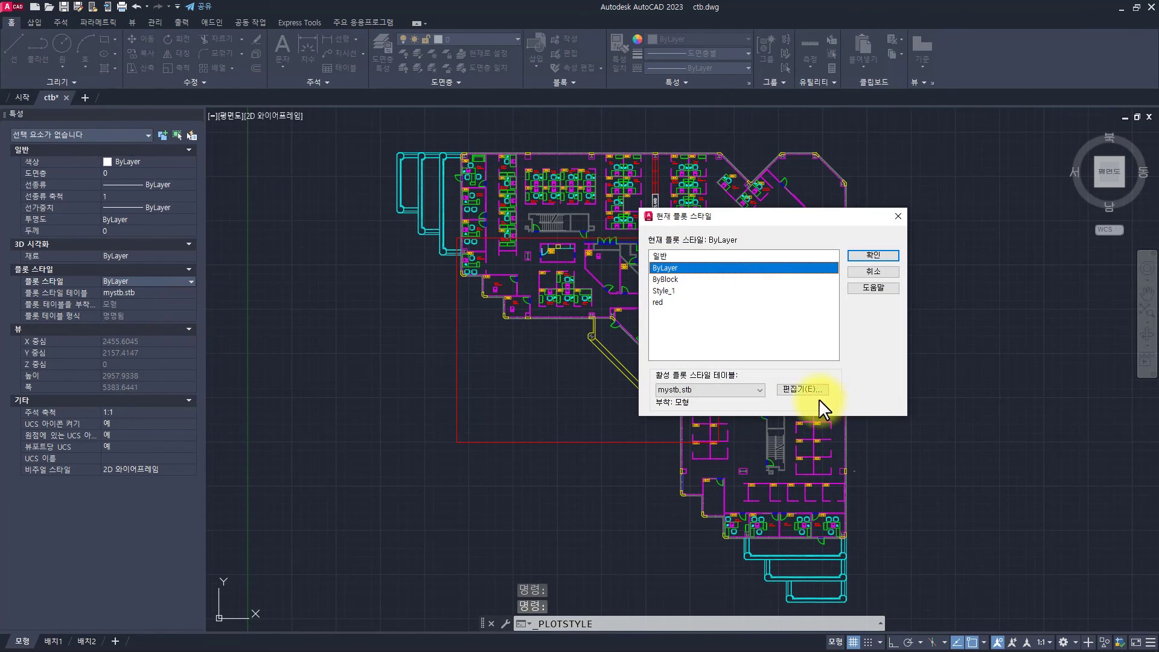
left_click(812, 390)
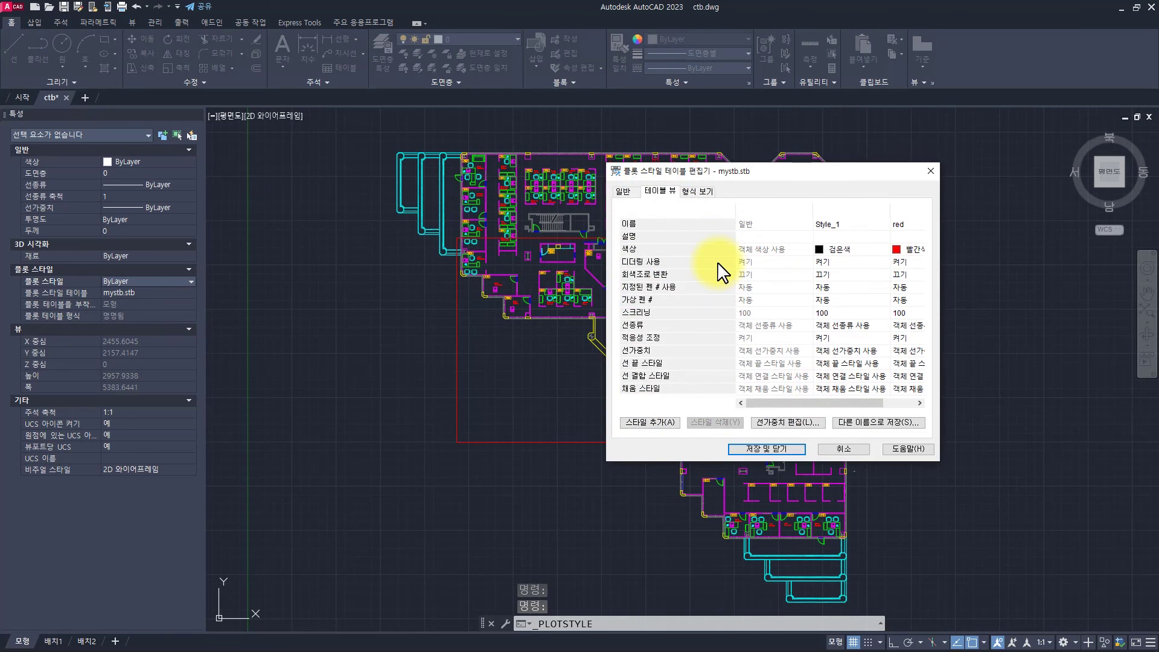
key("Escape")
key("Escape")
- Show the Plot Styles folder with Manage Plot Styles and view the mystb.stb styles in Form View, discarding any changes
mouse_move(39, 270)
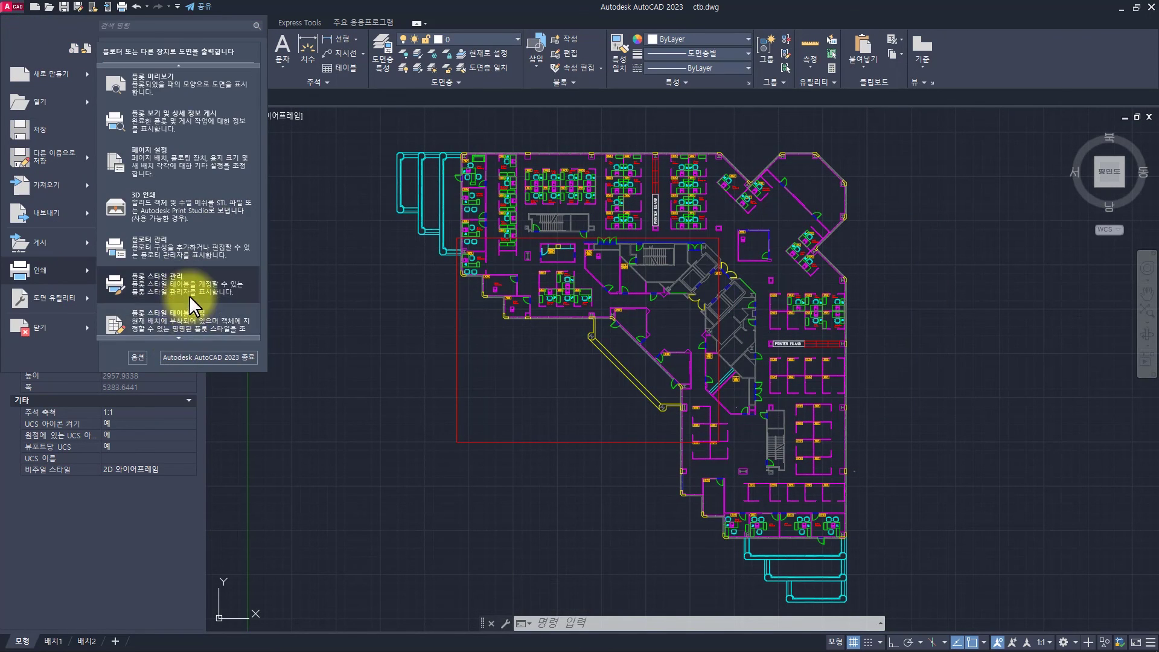
left_click(189, 294)
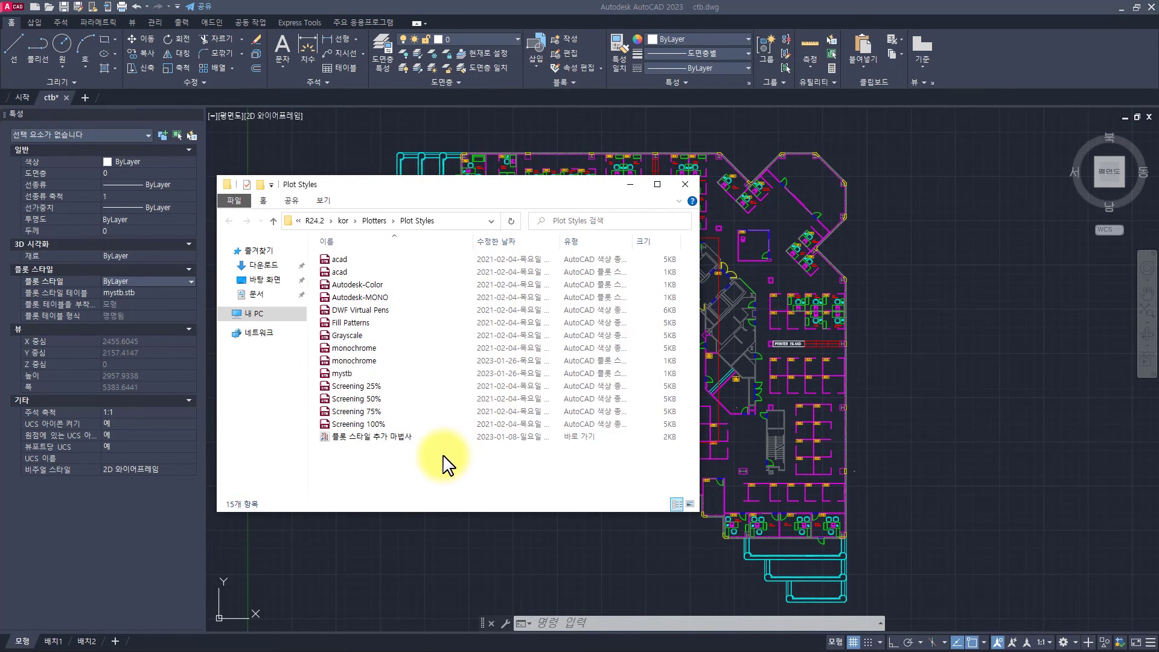
left_click(362, 375)
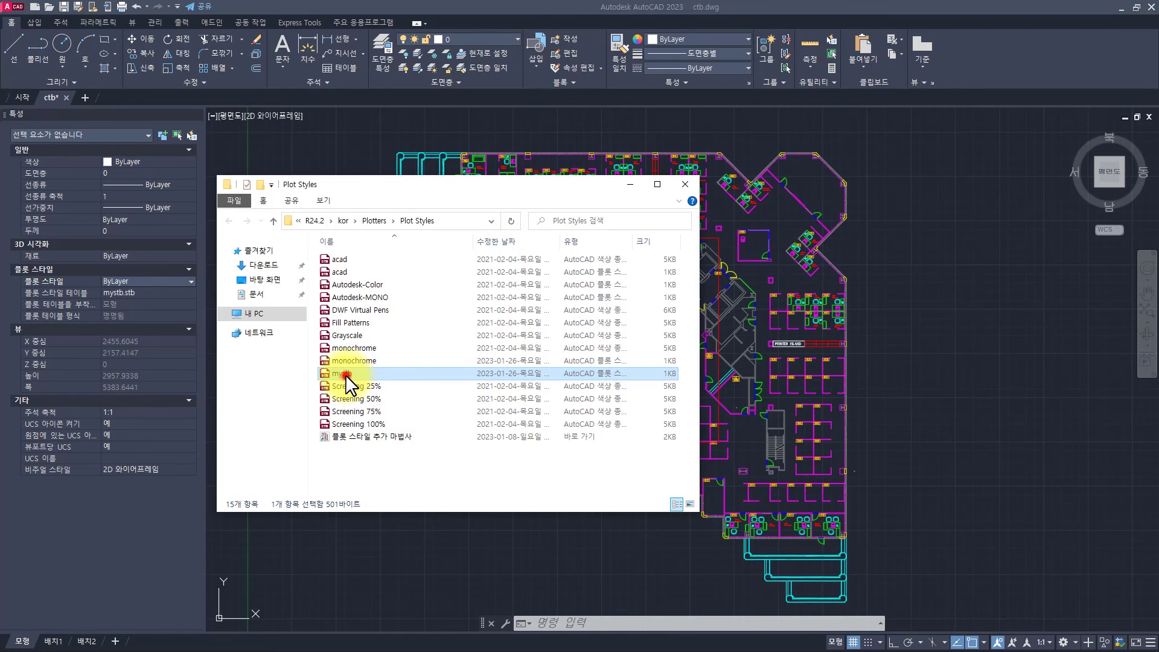
double_click(346, 374)
left_click(698, 191)
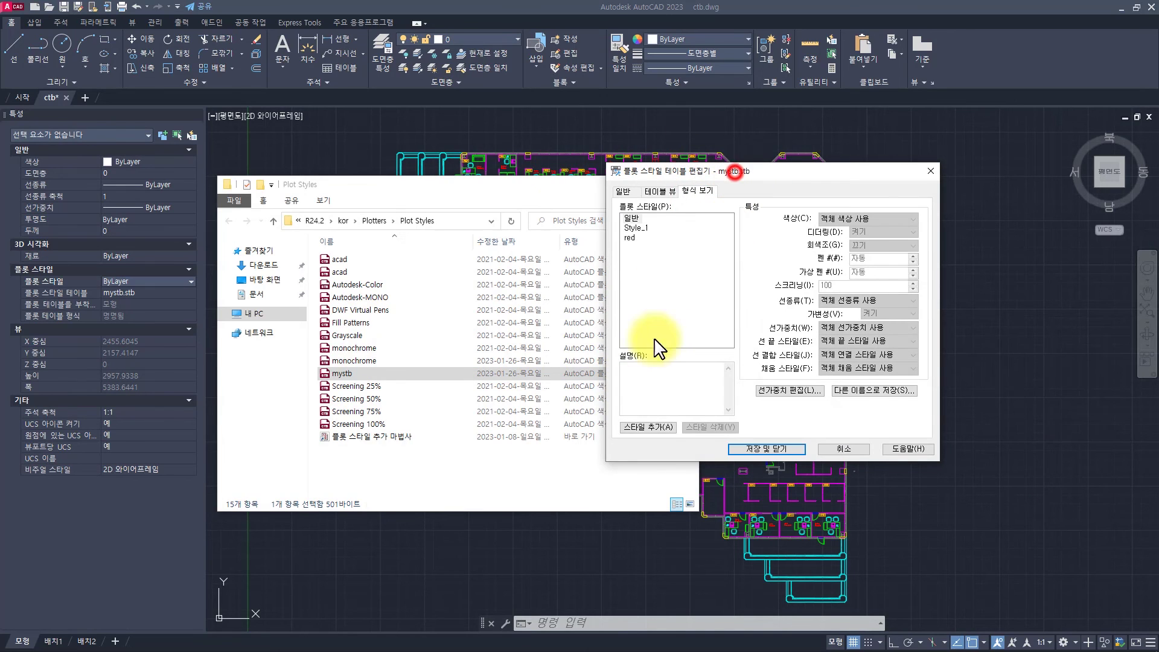
left_click(844, 447)
- Open Grayscale.ctb from the Plot Styles folder, review its color styles in Form View and cancel the editor
left_click(358, 334)
double_click(359, 335)
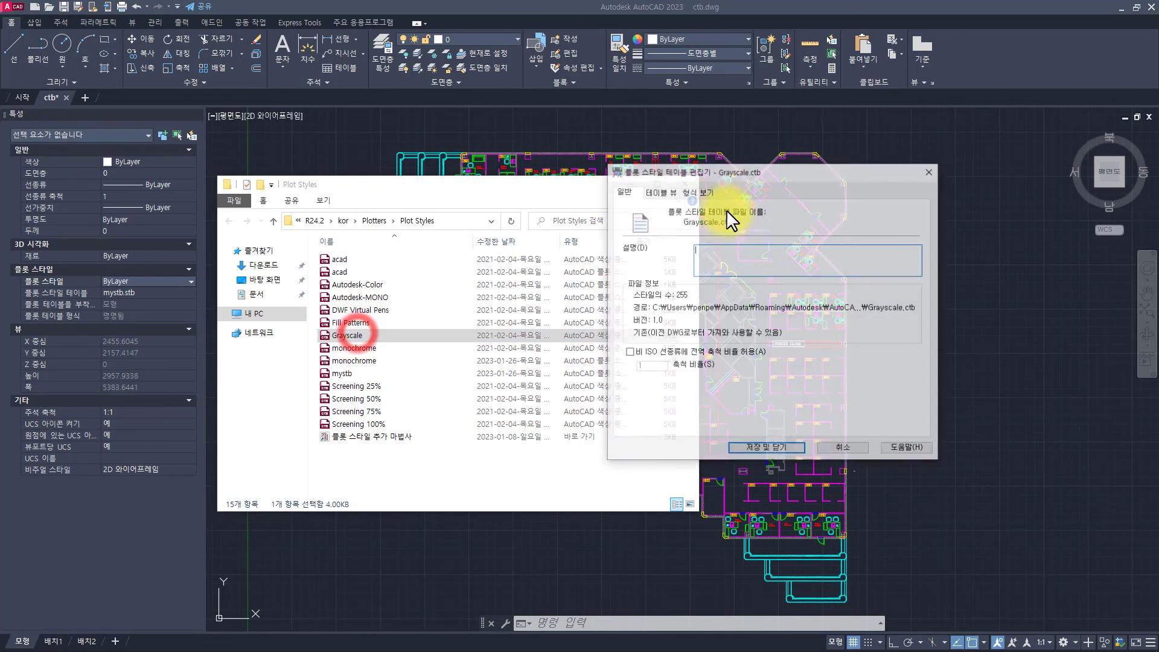
left_click(699, 192)
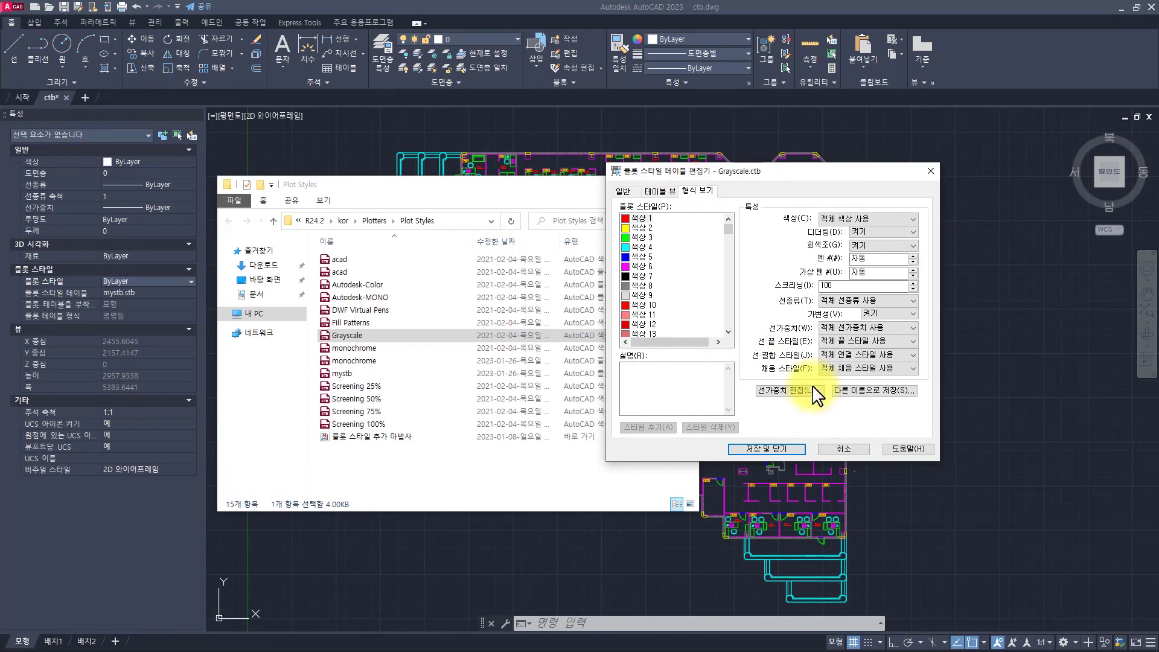
left_click(839, 449)
left_click(494, 474)
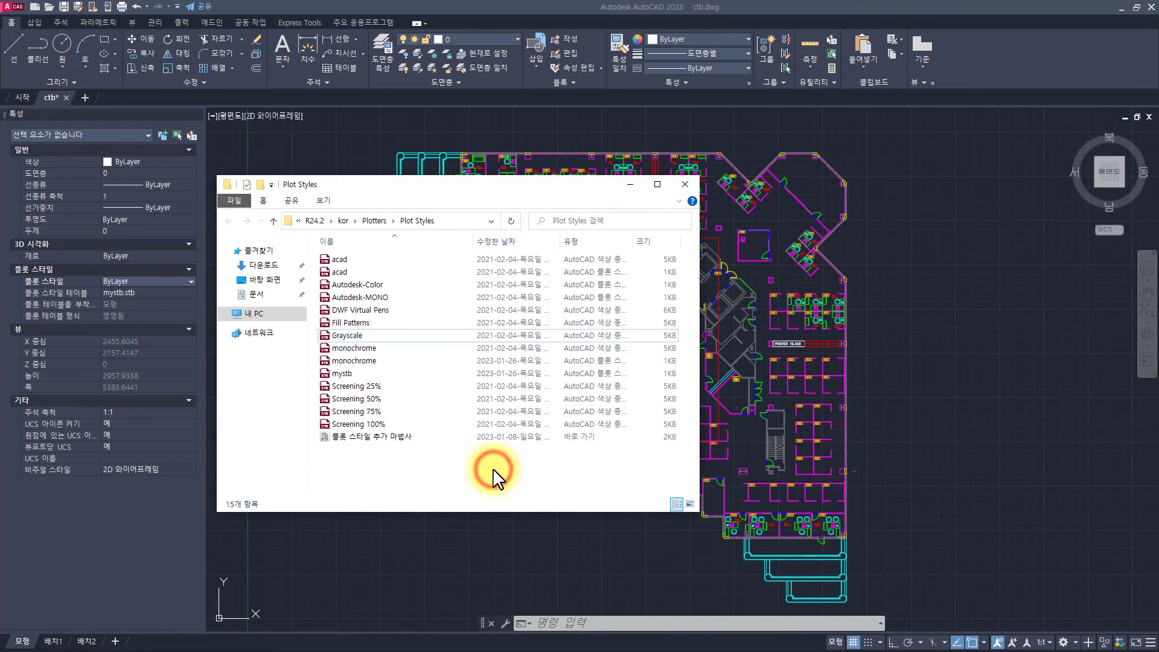
- Point out all the plot style files, briefly view monochrome.ctb, and close the Plot Styles folder
left_click_drag(459, 470, 328, 223)
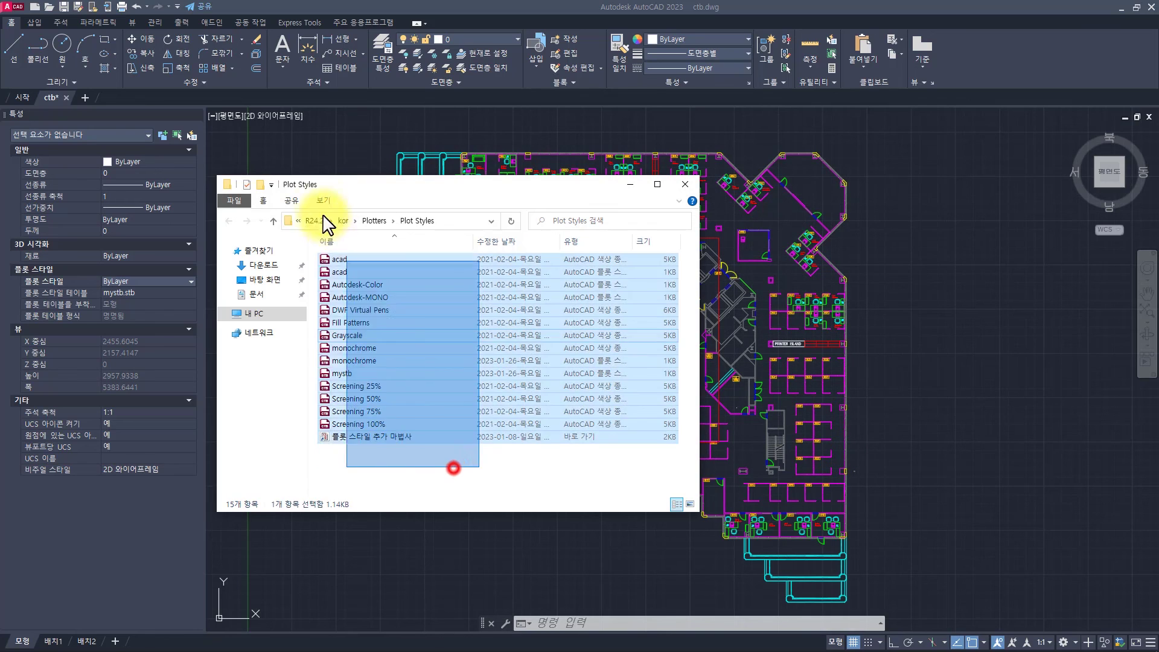
left_click(458, 477)
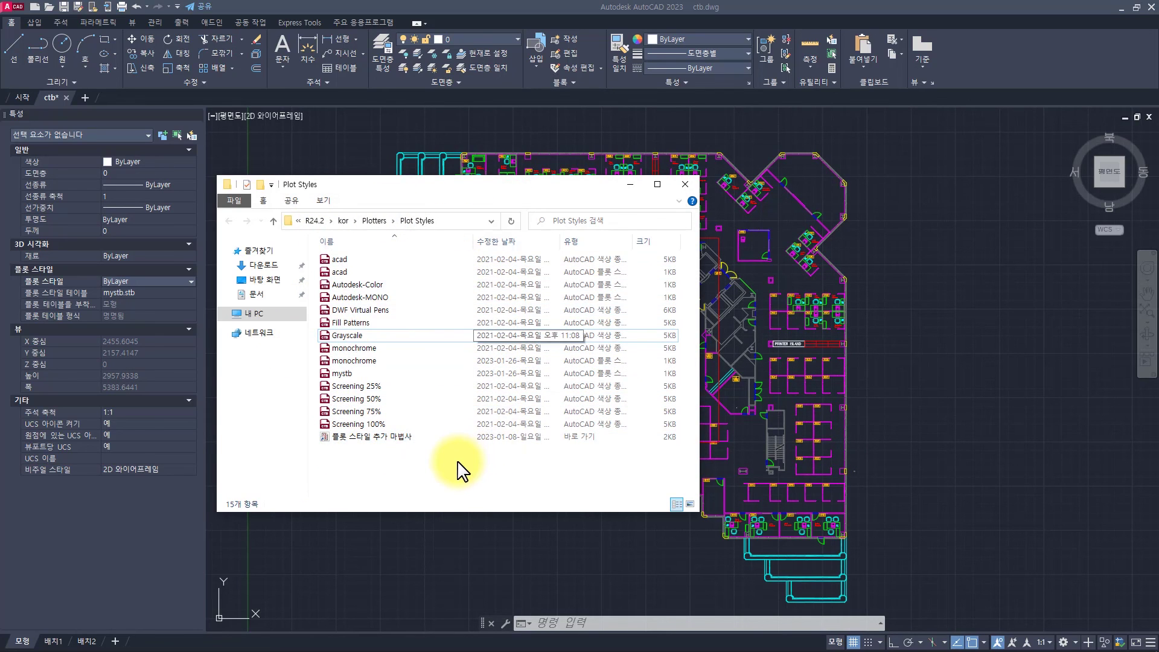
left_click_drag(458, 462, 348, 196)
double_click(365, 348)
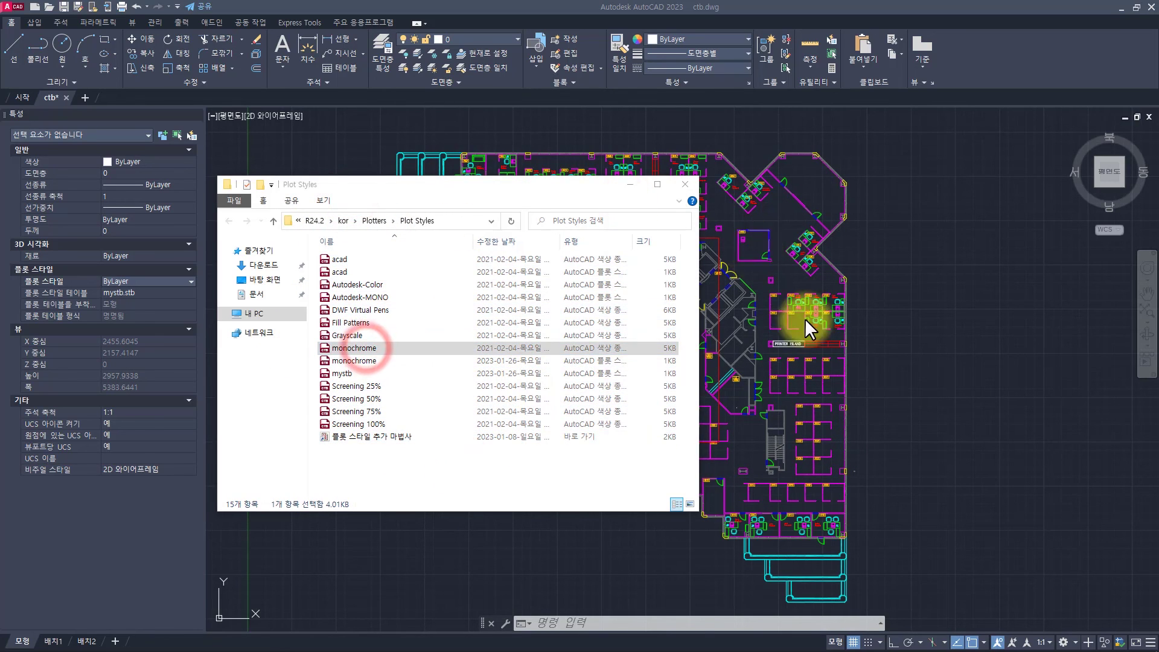
left_click(845, 449)
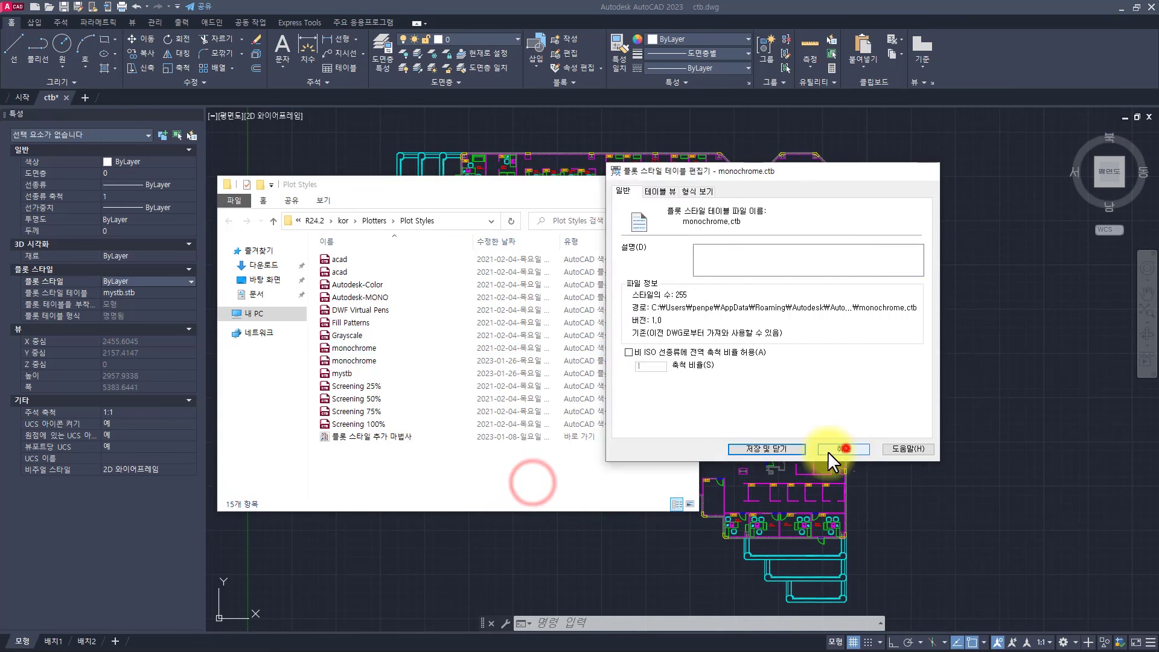
left_click(684, 181)
left_click(14, 7)
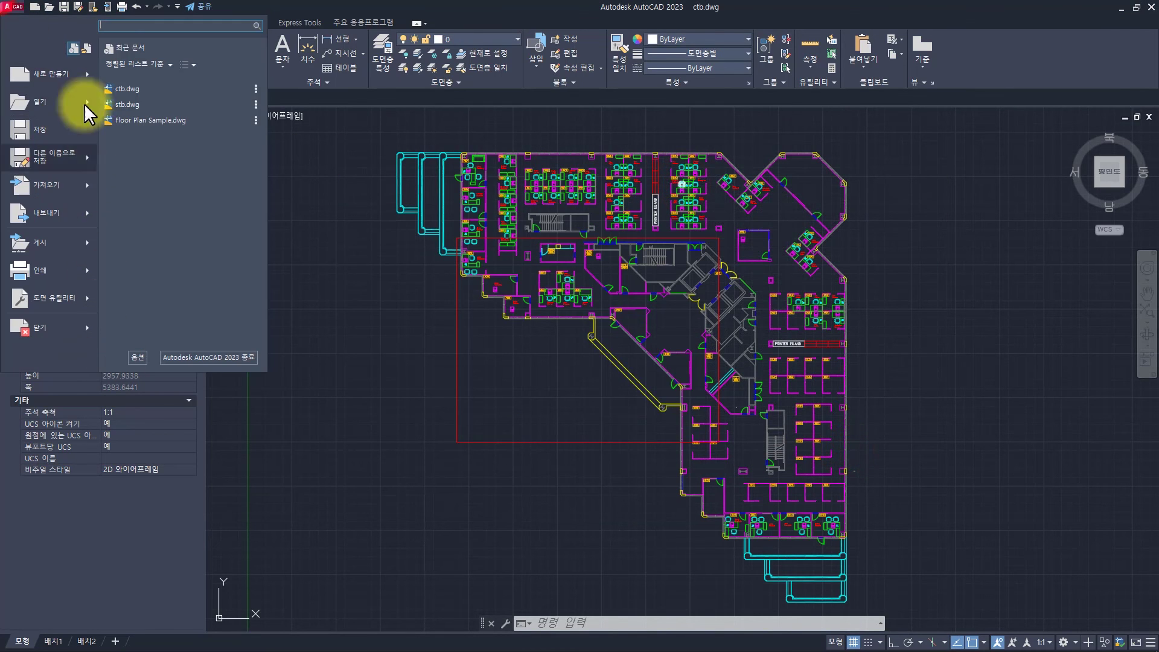
key("Escape")
key("Escape")
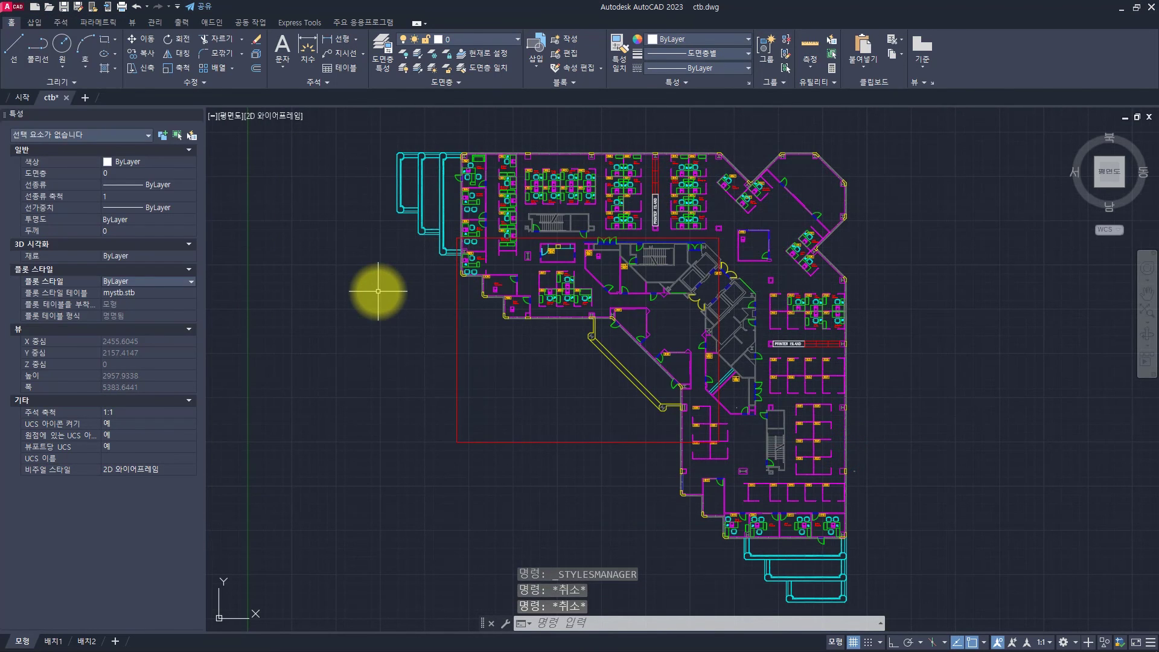
- Switch to the Windows Control Panel by running the command "control"
key("super+r")
type("contro")
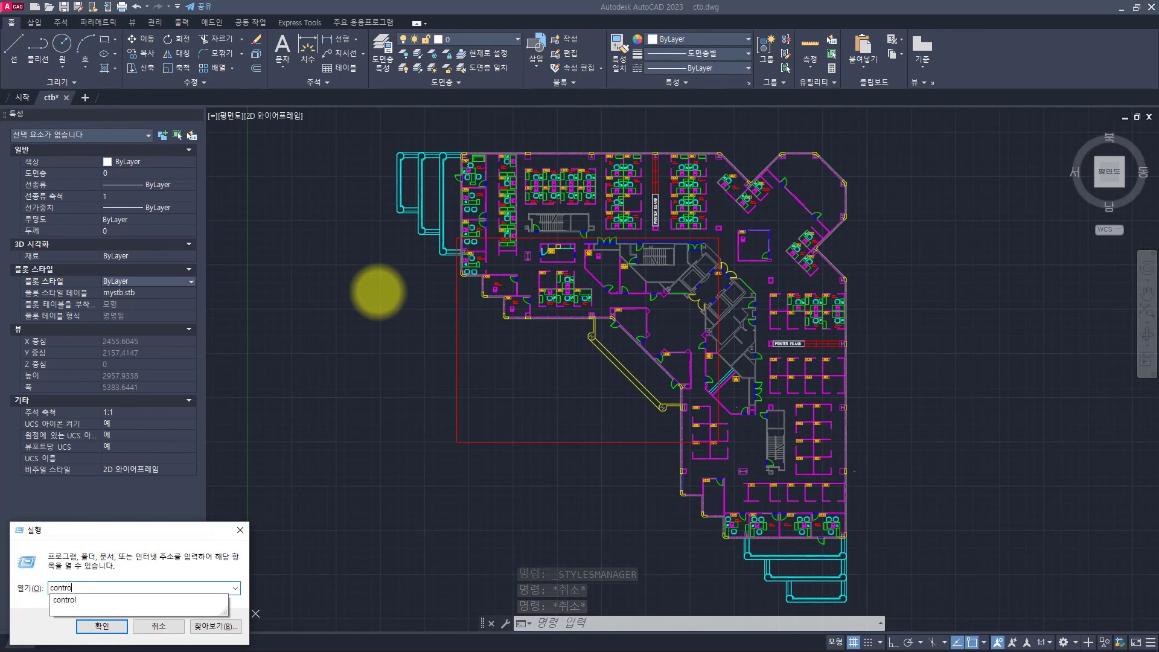
type("l")
key("Return")
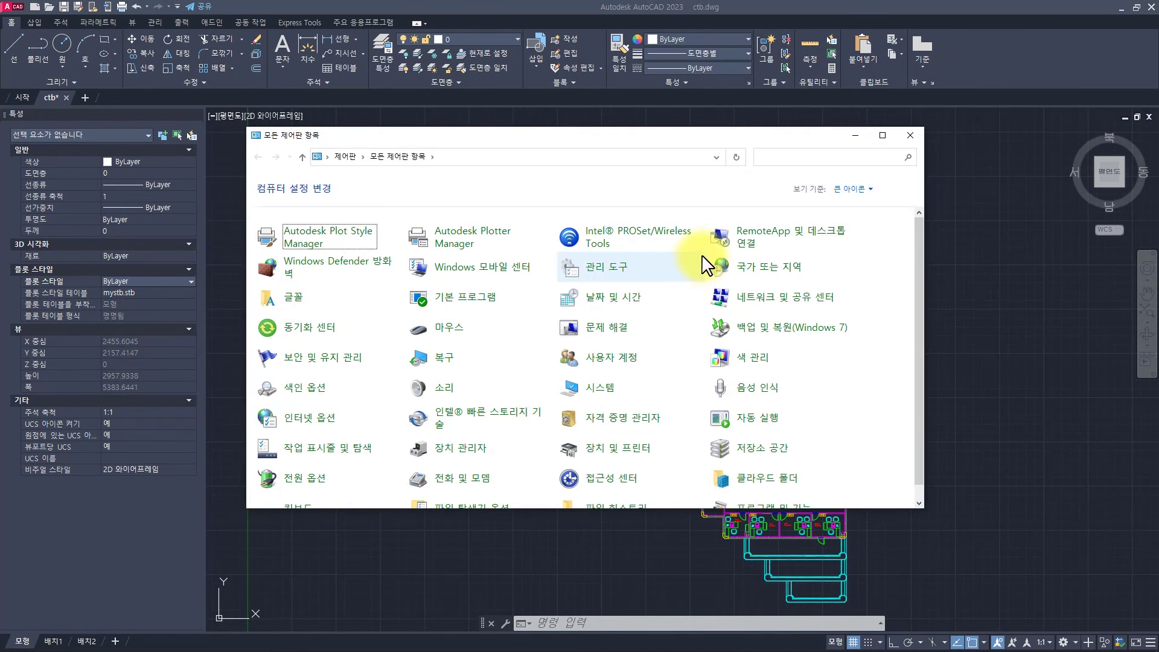
- Compare the Category and small icon views of the Control Panel and return to large icons
left_click(845, 188)
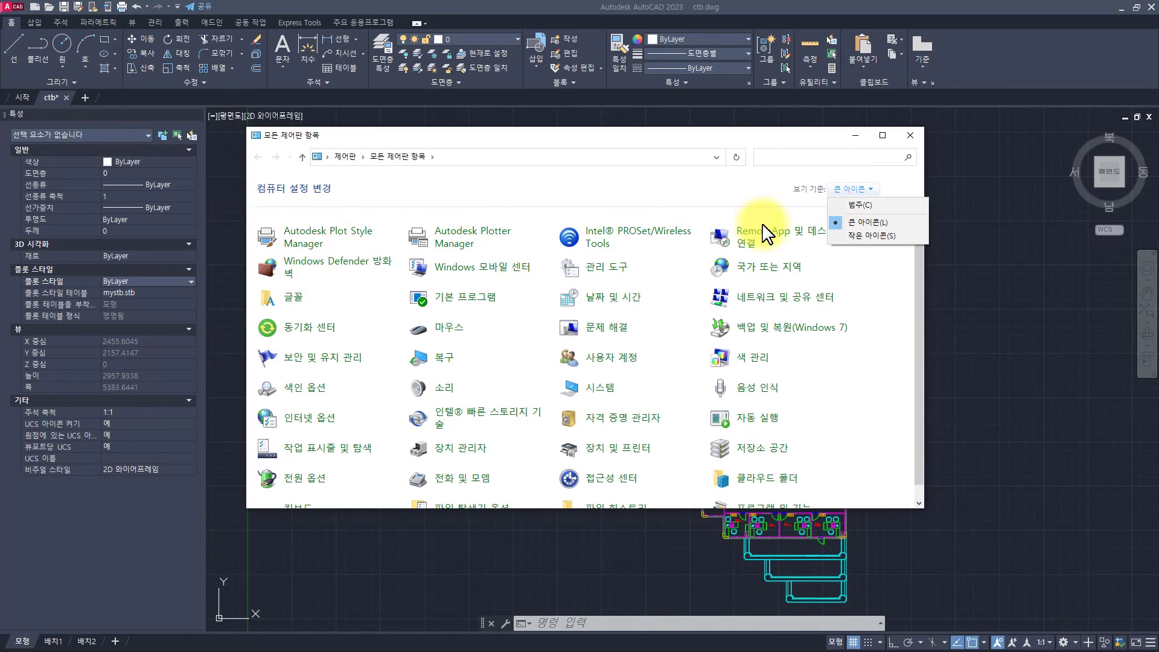
left_click(845, 205)
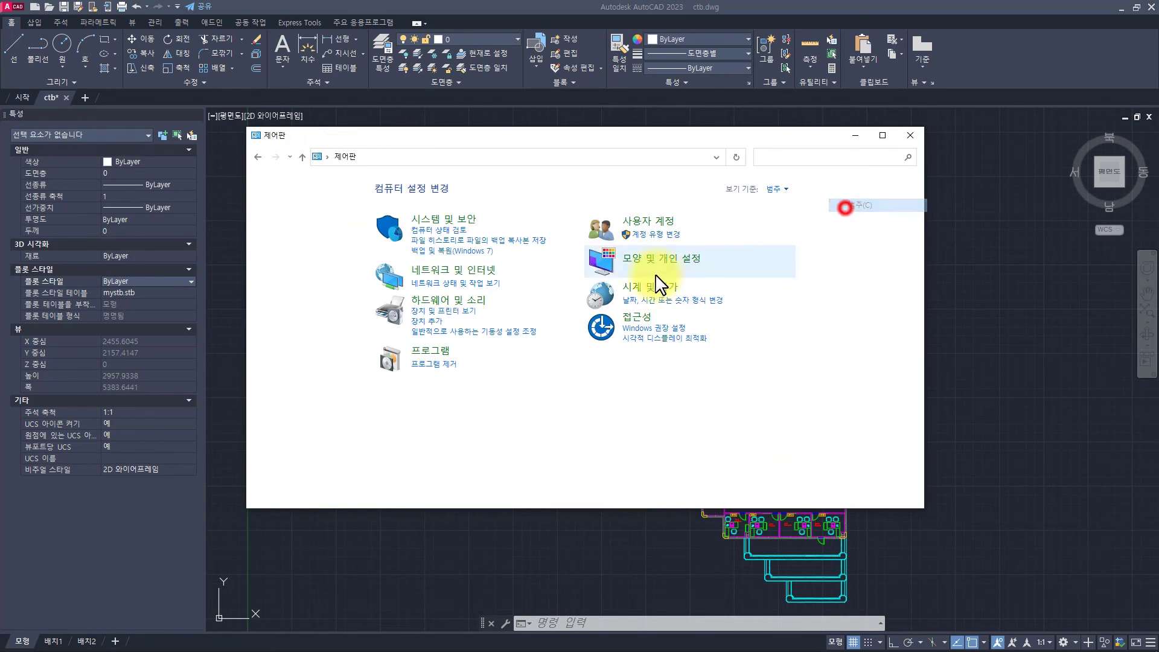
left_click(776, 189)
left_click(806, 221)
left_click(850, 190)
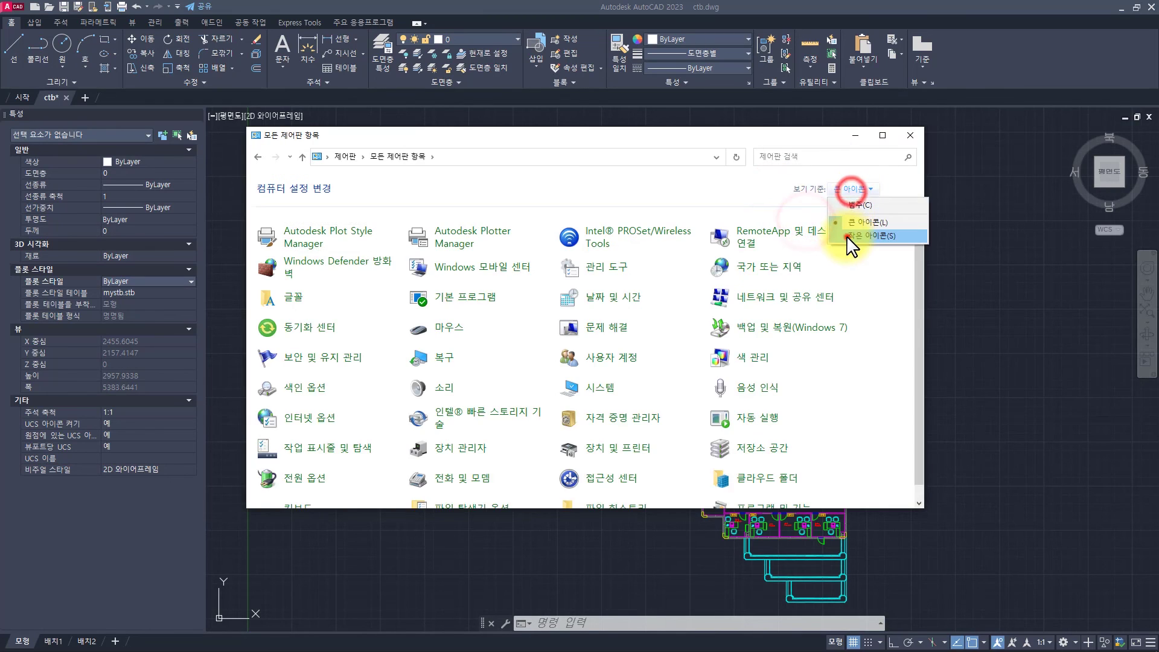
left_click(846, 236)
left_click(852, 189)
left_click(839, 220)
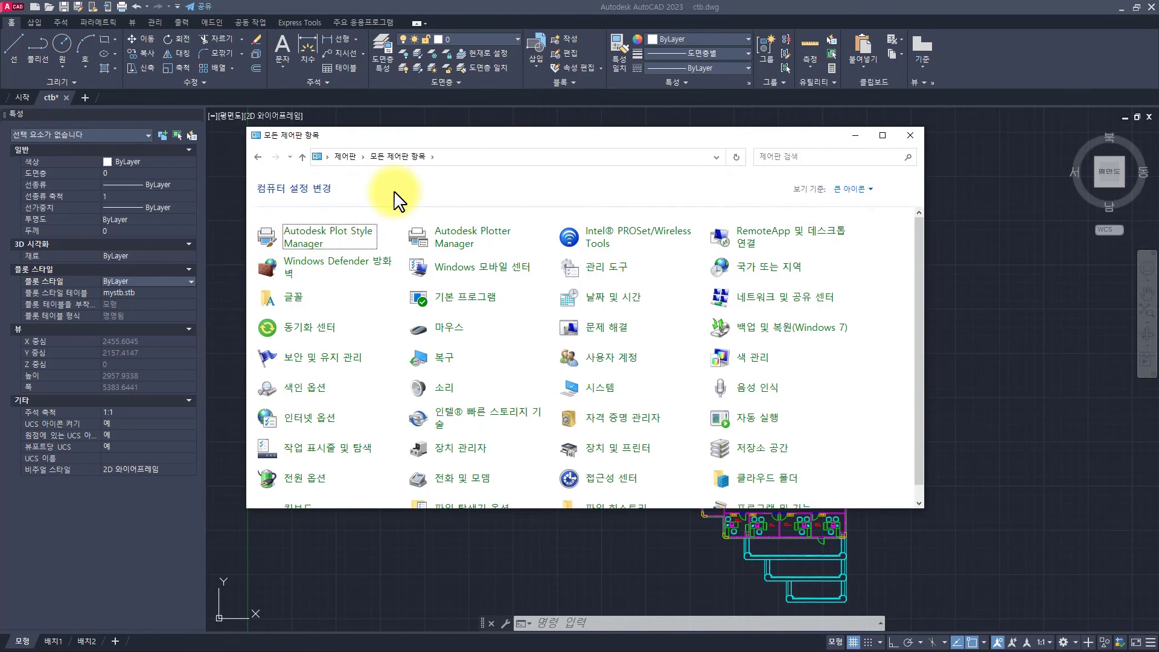
- Open the Autodesk Plot Style Manager, view mystb.stb in Form View, and close everything to return to the AutoCAD drawing
double_click(288, 237)
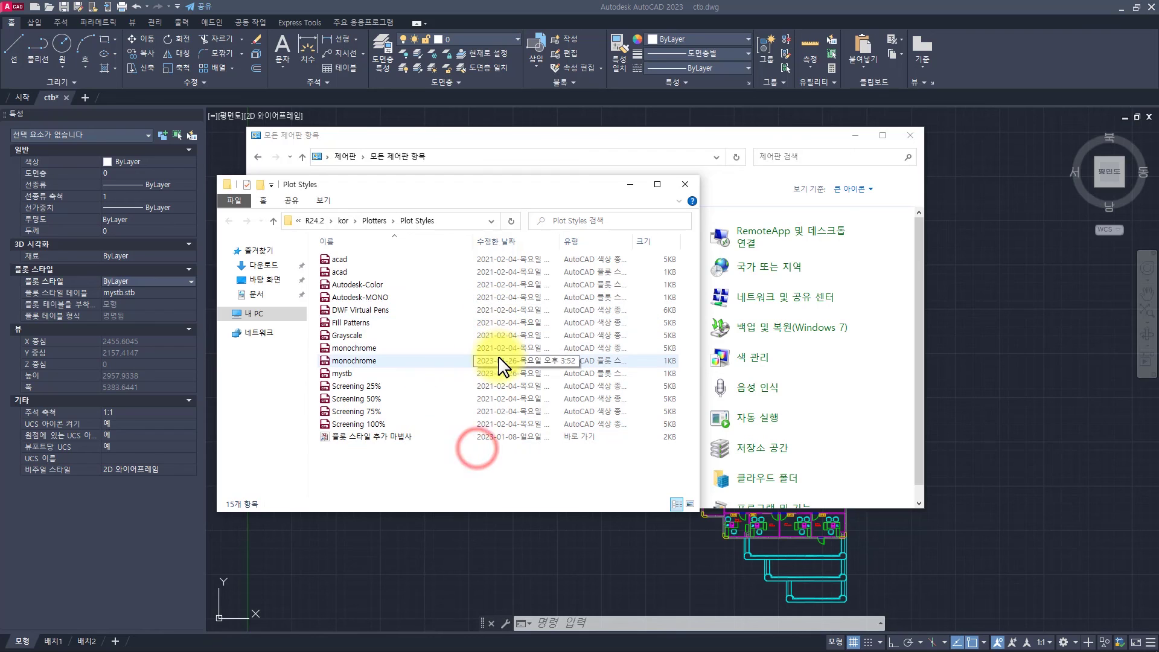
double_click(372, 374)
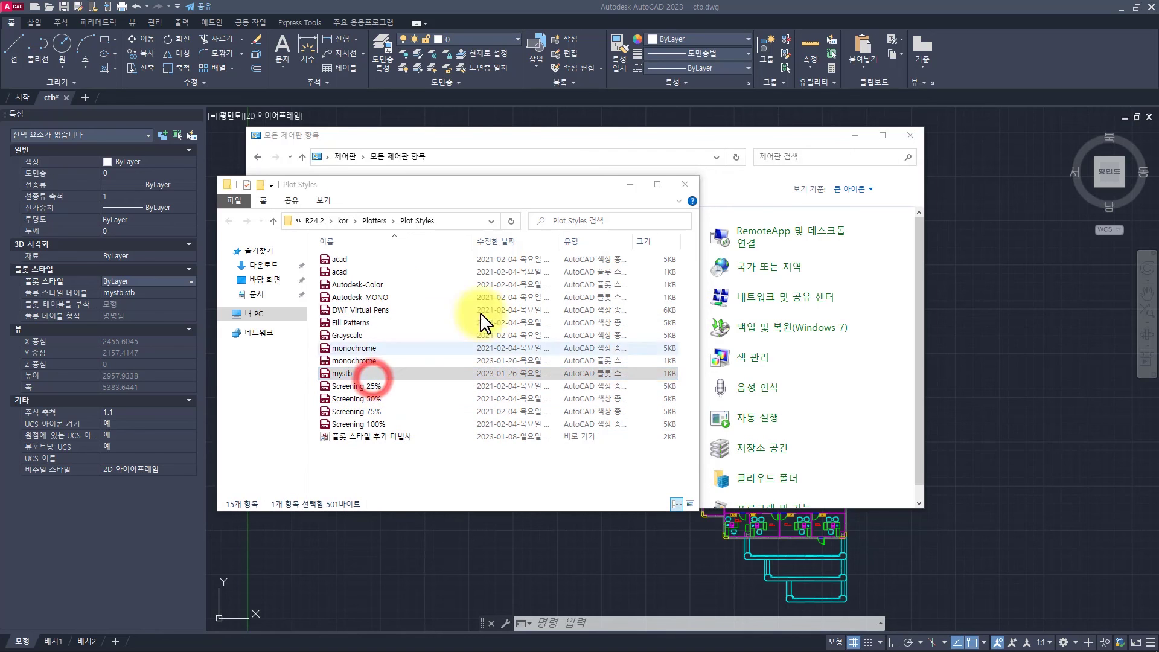
left_click(700, 192)
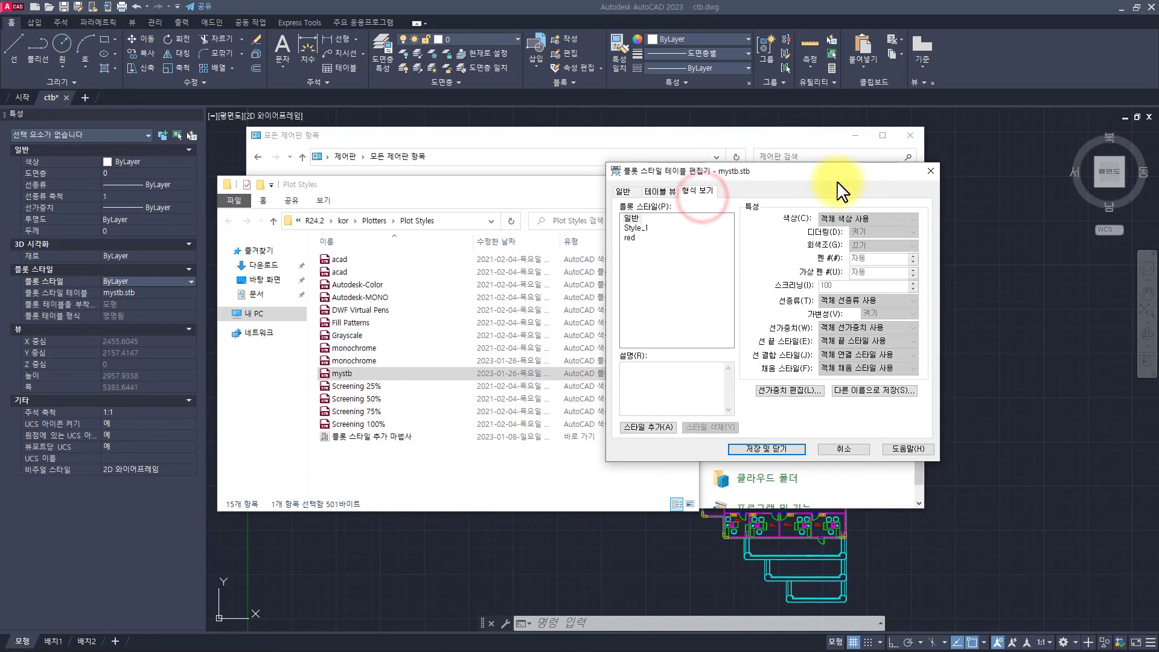
left_click(929, 171)
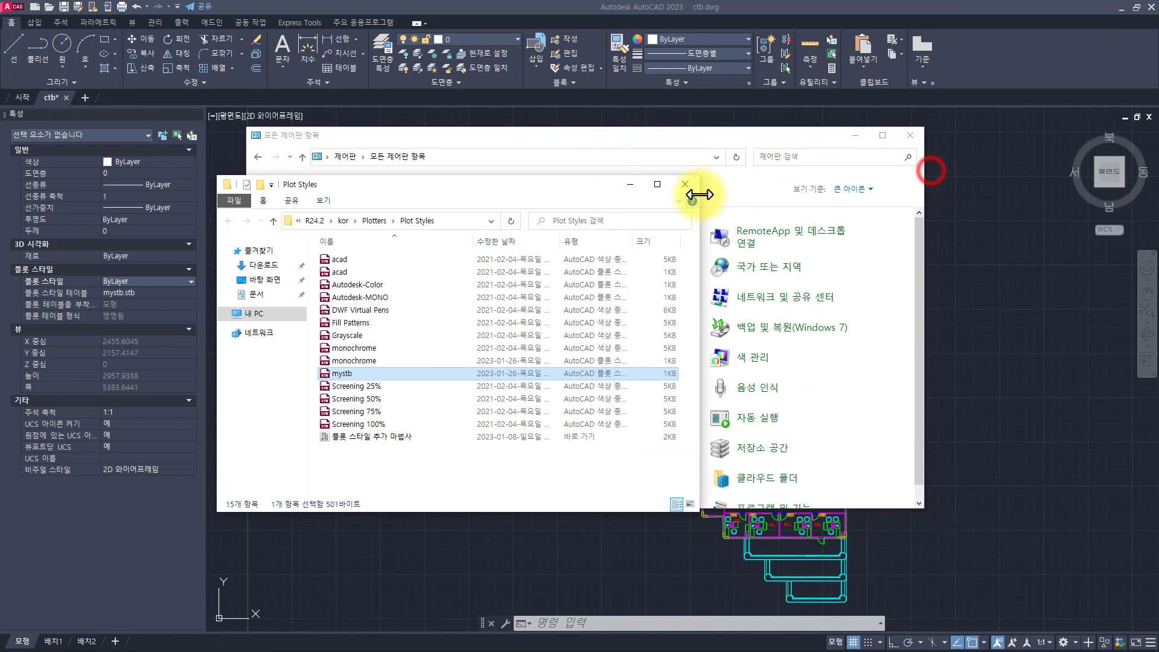
left_click(693, 182)
left_click(913, 135)
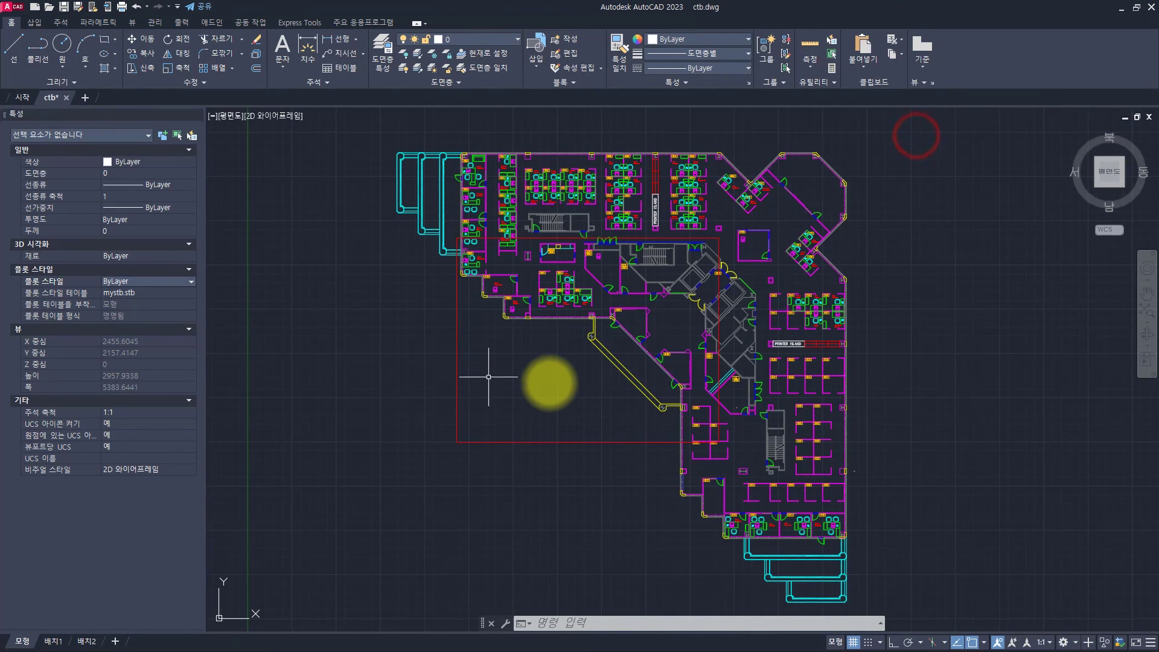
key("Escape")
key("Escape")
key("Escape")
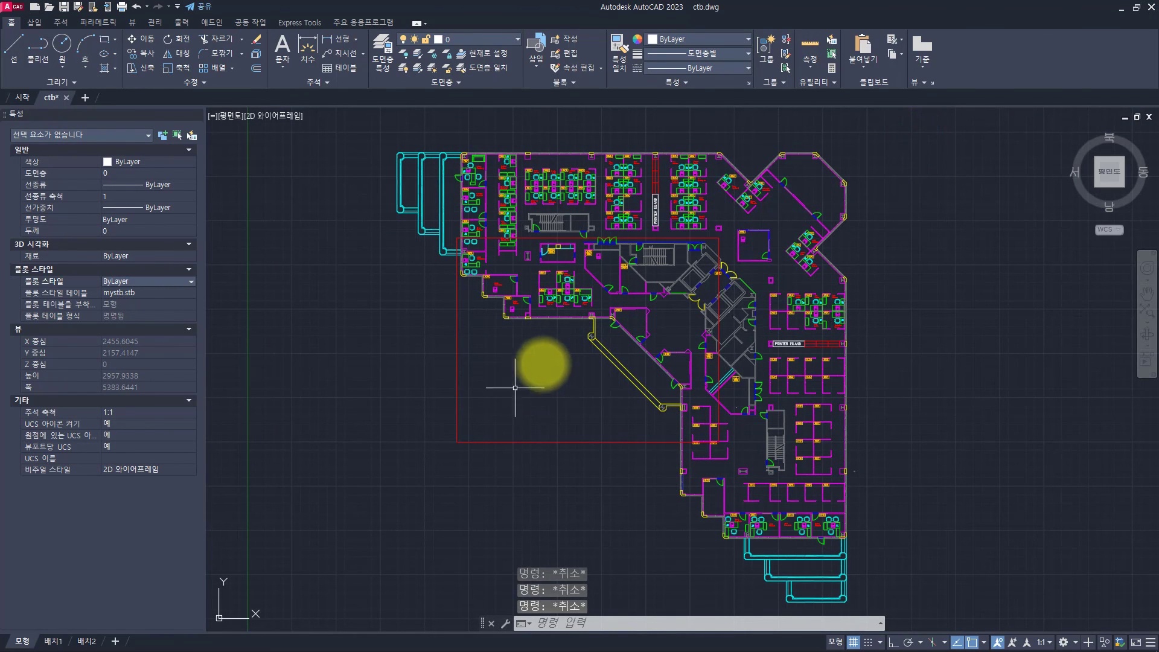